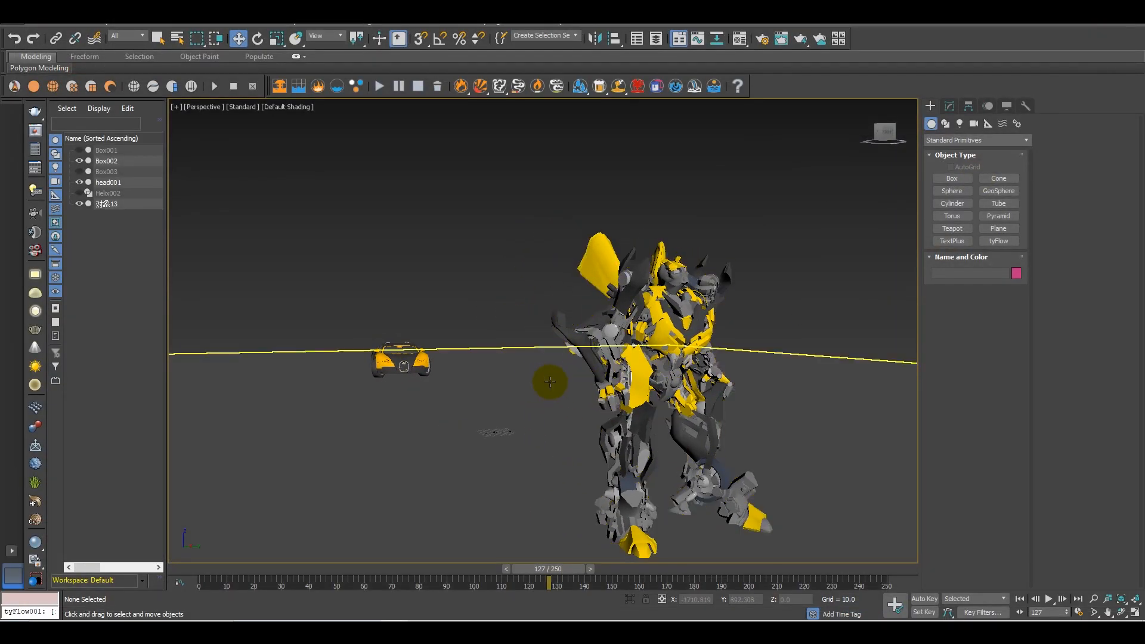
# Examine the car and the robot models on the ground plane from several angles
pyautogui.keyDown('alt'); pyautogui.moveTo(550, 381); pyautogui.dragTo(633, 390, button='middle'); pyautogui.keyUp('alt')
pyautogui.moveTo(596, 391); pyautogui.dragTo(466, 358, button='middle')
pyautogui.scroll(-3, 499, 360)
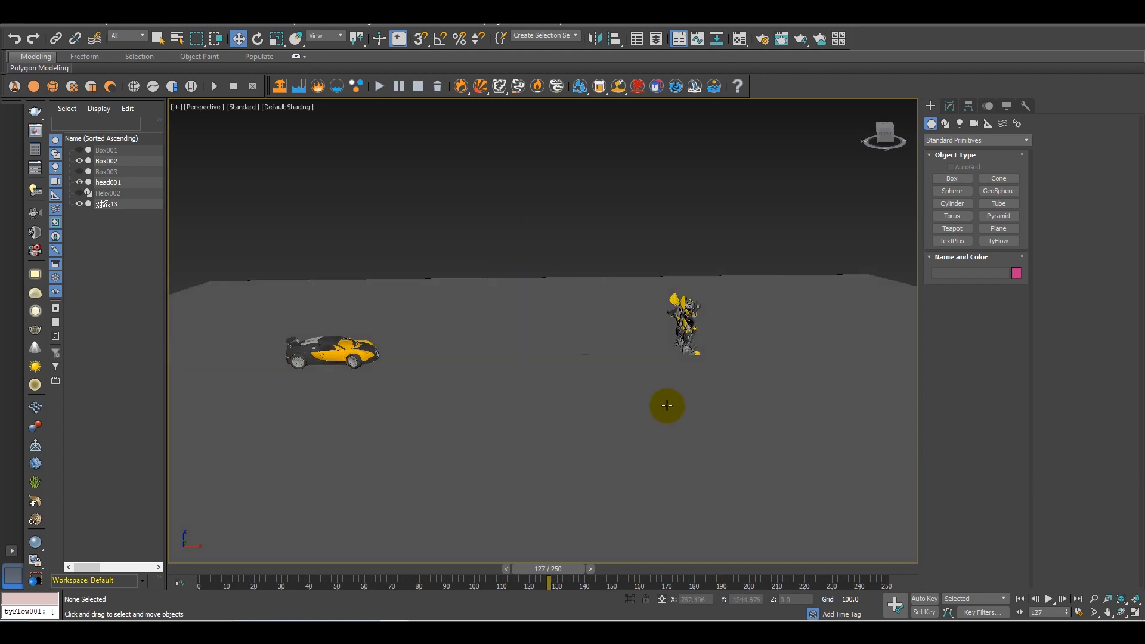
pyautogui.keyDown('alt'); pyautogui.moveTo(667, 406); pyautogui.dragTo(608, 384, button='middle'); pyautogui.keyUp('alt')
pyautogui.scroll(5, 567, 371)
pyautogui.keyDown('alt'); pyautogui.moveTo(609, 424); pyautogui.dragTo(547, 389, button='middle'); pyautogui.keyUp('alt')
pyautogui.moveTo(441, 365); pyautogui.dragTo(417, 534, button='middle')
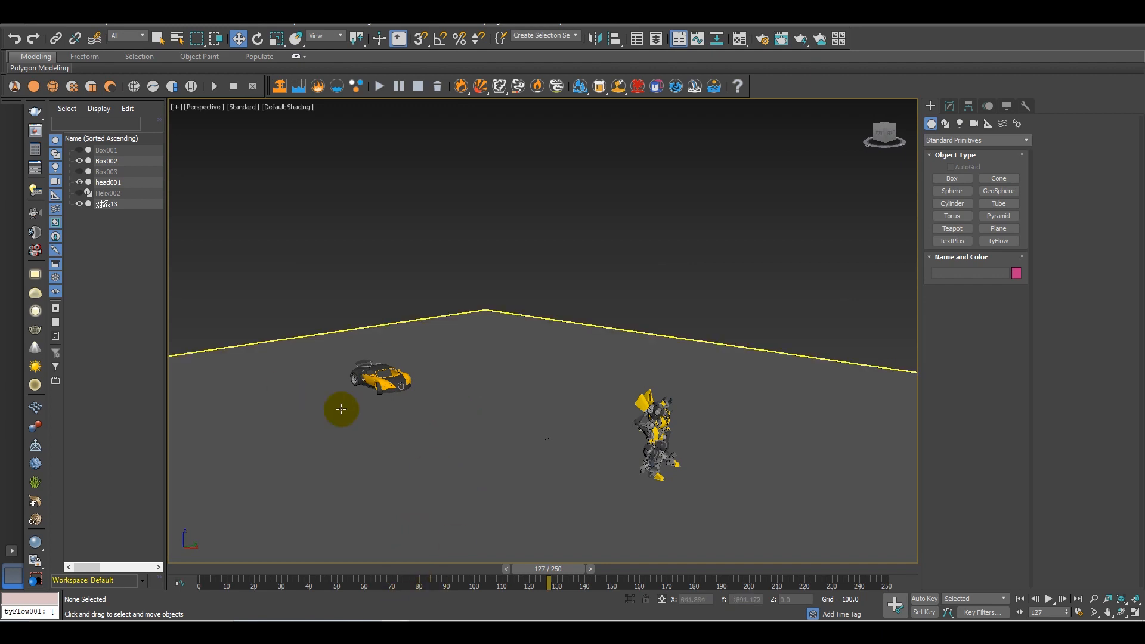
pyautogui.scroll(8, 385, 383)
pyautogui.keyDown('alt'); pyautogui.moveTo(386, 385); pyautogui.dragTo(511, 399, button='middle'); pyautogui.keyUp('alt')
pyautogui.scroll(-6, 513, 401)
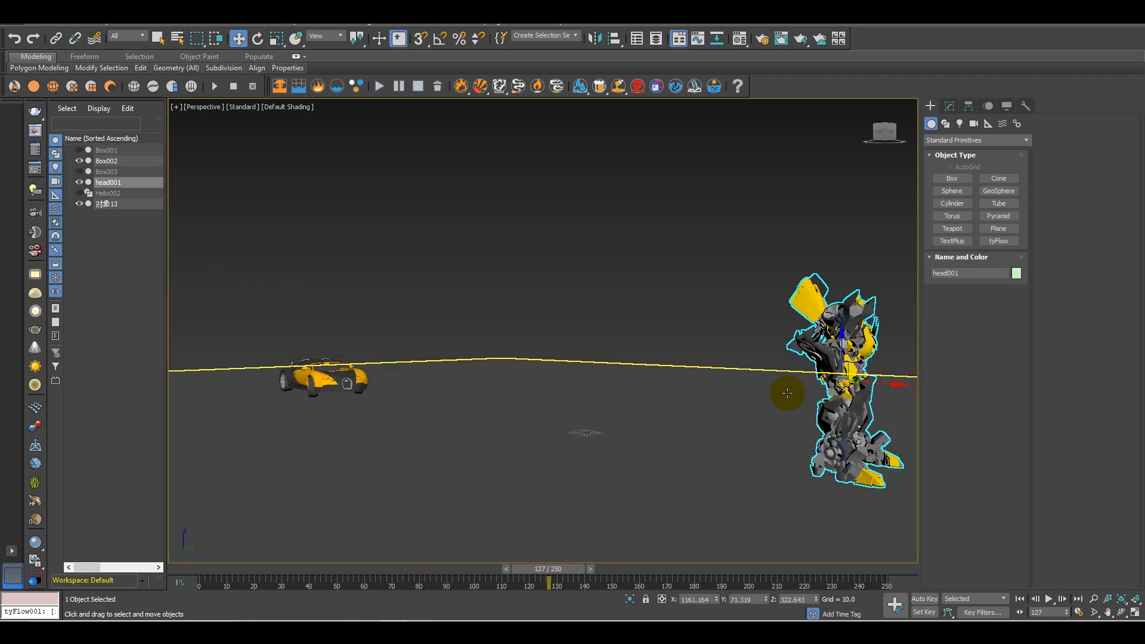
pyautogui.keyDown('alt'); pyautogui.moveTo(787, 394); pyautogui.dragTo(238, 369, button='middle'); pyautogui.keyUp('alt')
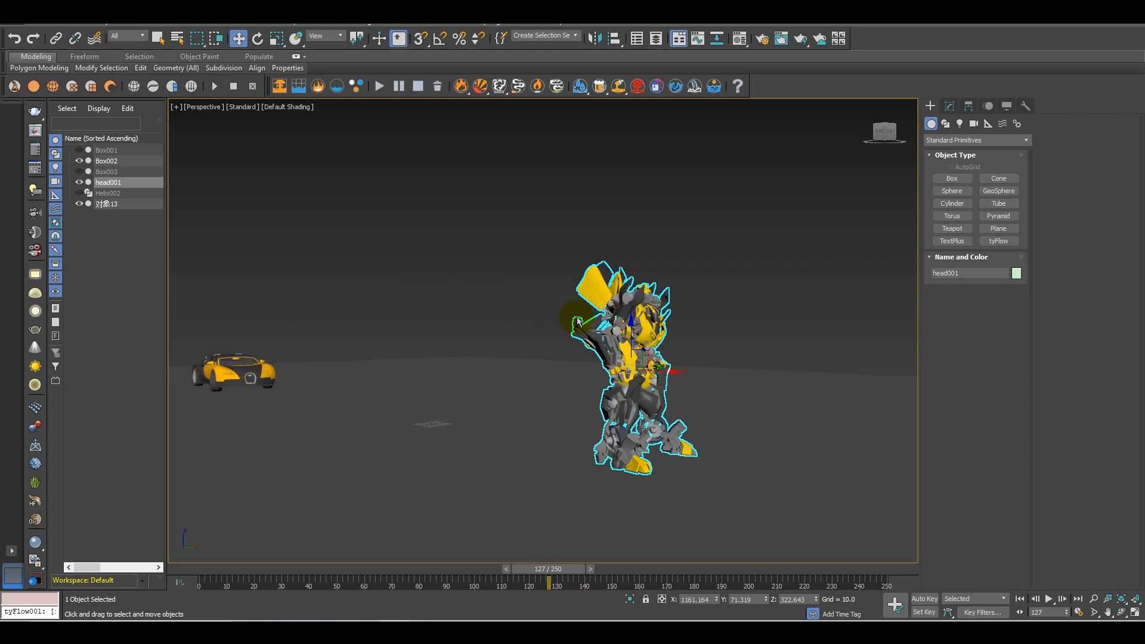
pyautogui.moveTo(300, 382); pyautogui.dragTo(688, 427, button='middle')
pyautogui.scroll(3, 479, 427)
pyautogui.scroll(-2, 479, 427)
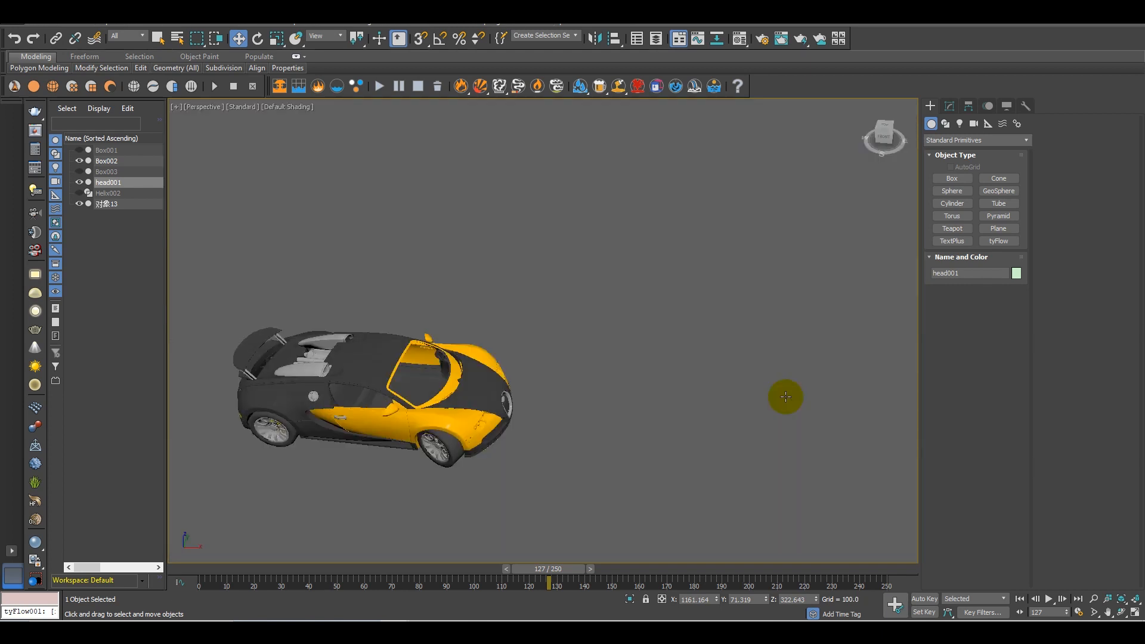
# Create a thin, wall-like box standing on the ground just in front of the car
pyautogui.click(952, 178)
pyautogui.keyDown('alt'); pyautogui.moveTo(561, 396); pyautogui.dragTo(579, 286, button='middle'); pyautogui.keyUp('alt')
pyautogui.moveTo(580, 287); pyautogui.dragTo(578, 435)
pyautogui.click(587, 368)
pyautogui.press('w')
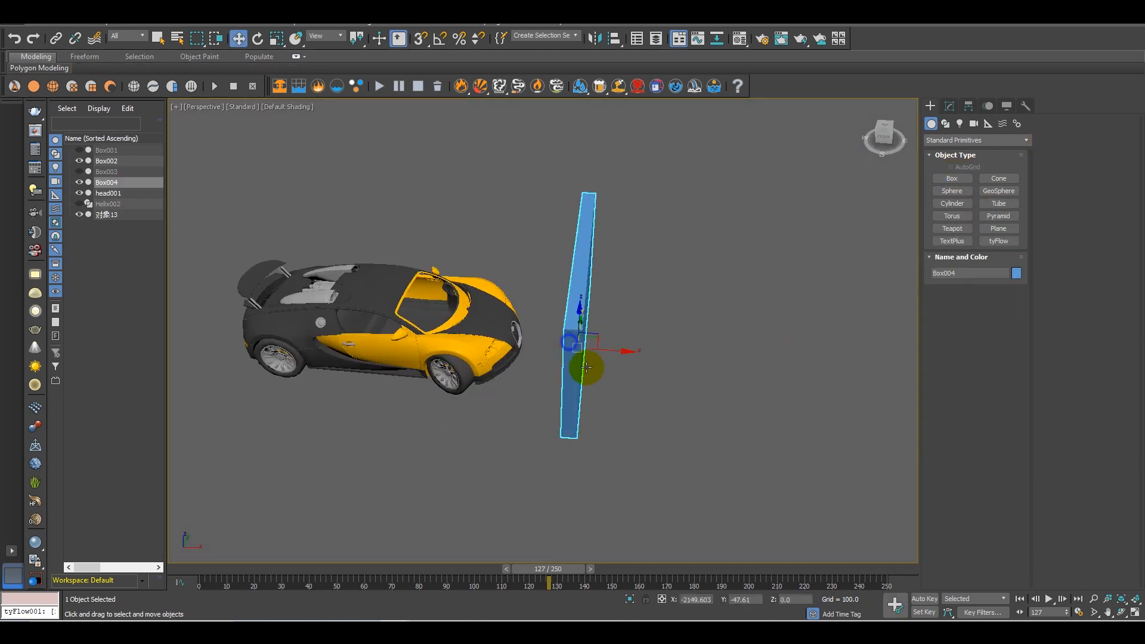
pyautogui.keyDown('alt'); pyautogui.moveTo(586, 368); pyautogui.dragTo(549, 439, button='middle'); pyautogui.keyUp('alt')
# Animate the wall box sweeping past the car from frame 0 with Auto Key, and delete the box
pyautogui.moveTo(549, 568); pyautogui.dragTo(159, 583)
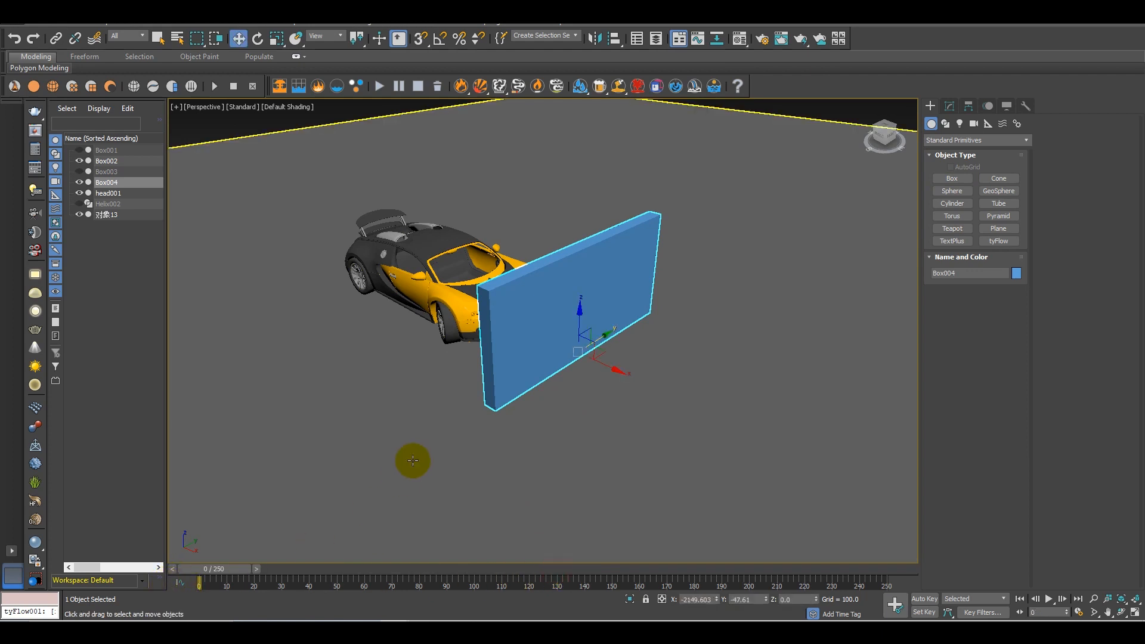
pyautogui.click(932, 601)
pyautogui.moveTo(216, 569); pyautogui.dragTo(275, 574)
pyautogui.press('w')
pyautogui.keyDown('alt'); pyautogui.moveTo(358, 525); pyautogui.dragTo(606, 362, button='middle'); pyautogui.keyUp('alt')
pyautogui.moveTo(626, 350); pyautogui.dragTo(317, 429)
pyautogui.scroll(-5, 337, 434)
pyautogui.moveTo(307, 567); pyautogui.dragTo(199, 567)
pyautogui.click(924, 599)
pyautogui.scroll(3, 403, 382)
pyautogui.press('Delete')
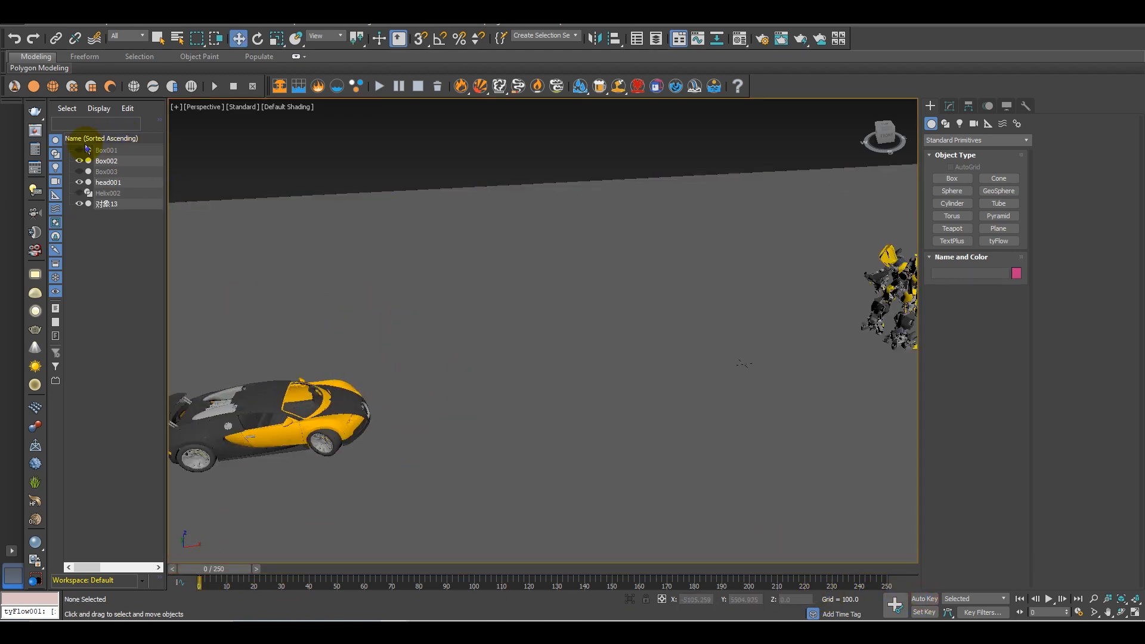
# Unhide Box001 in front of the car and inspect its Noise modifier settings
pyautogui.click(79, 152)
pyautogui.moveTo(340, 355)
pyautogui.keyDown('alt'); pyautogui.mouseDown(button='middle')
pyautogui.moveTo(340, 310)
pyautogui.moveTo(566, 393)
pyautogui.mouseUp(button='middle'); pyautogui.keyUp('alt')
pyautogui.click(566, 393)
pyautogui.click(950, 106)
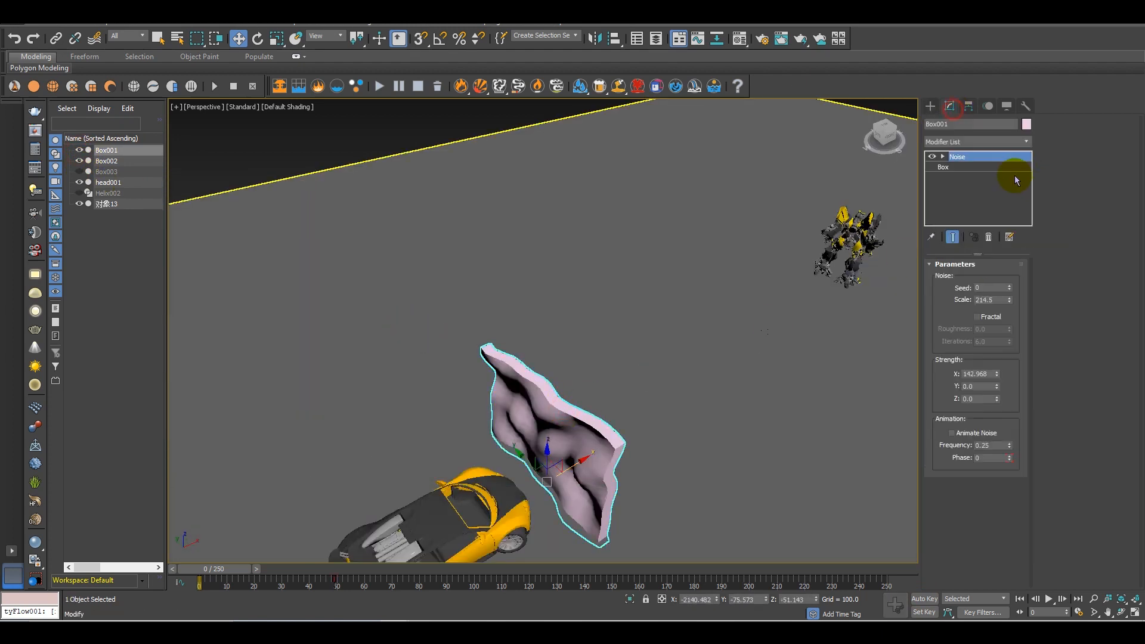
pyautogui.moveTo(583, 455)
pyautogui.keyDown('alt'); pyautogui.mouseDown(button='middle')
pyautogui.moveTo(491, 409)
pyautogui.moveTo(562, 439)
pyautogui.moveTo(575, 504)
pyautogui.moveTo(540, 434)
pyautogui.moveTo(531, 464)
pyautogui.moveTo(593, 456)
pyautogui.moveTo(545, 476)
pyautogui.moveTo(617, 456)
pyautogui.moveTo(605, 452)
pyautogui.mouseUp(button='middle'); pyautogui.keyUp('alt')
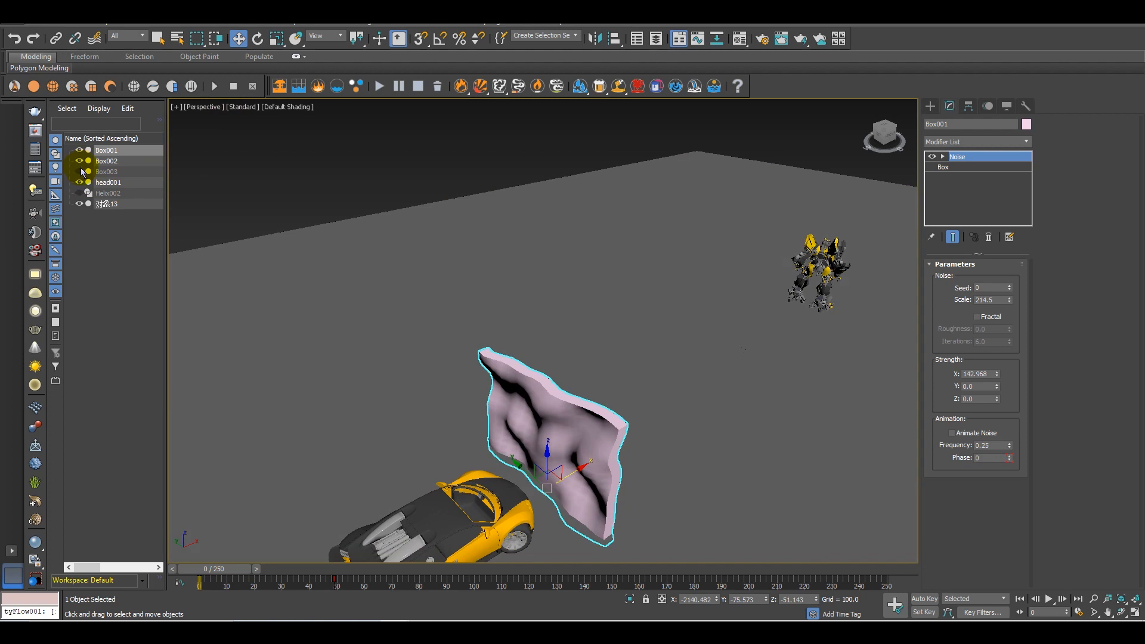
# Unhide Box003 around the robot's feet, scrub through the box animation from frame 0, and hide both boxes again
pyautogui.keyDown('alt'); pyautogui.moveTo(739, 329); pyautogui.dragTo(672, 413, button='middle'); pyautogui.keyUp('alt')
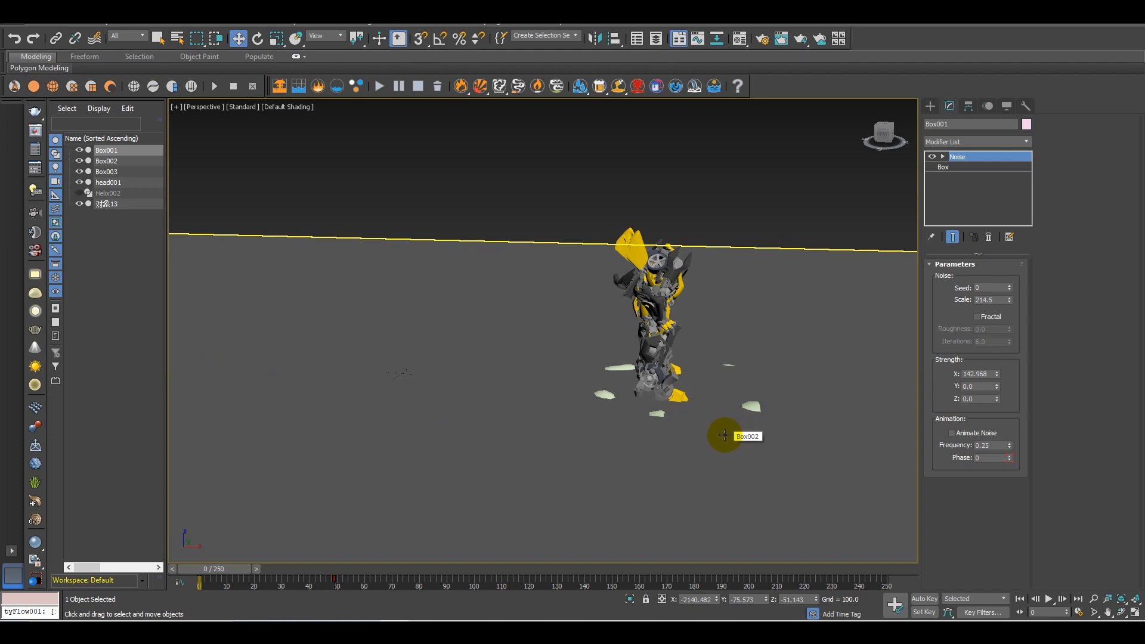
pyautogui.keyDown('alt'); pyautogui.moveTo(705, 443); pyautogui.dragTo(753, 432, button='middle'); pyautogui.keyUp('alt')
pyautogui.moveTo(246, 570); pyautogui.dragTo(394, 571)
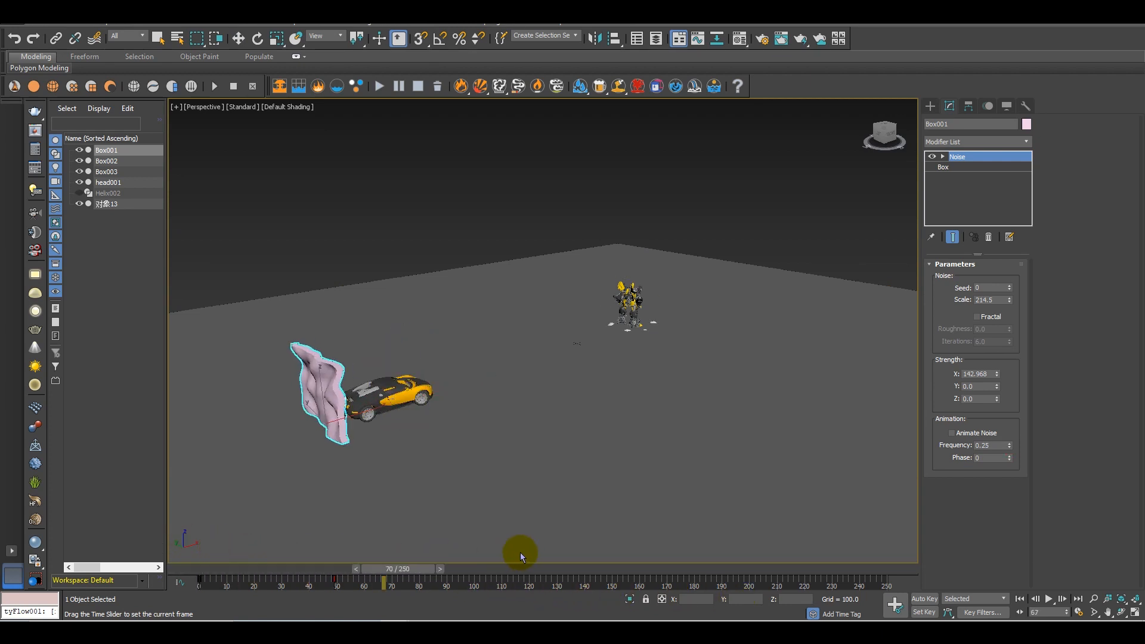
pyautogui.moveTo(583, 548); pyautogui.dragTo(218, 495)
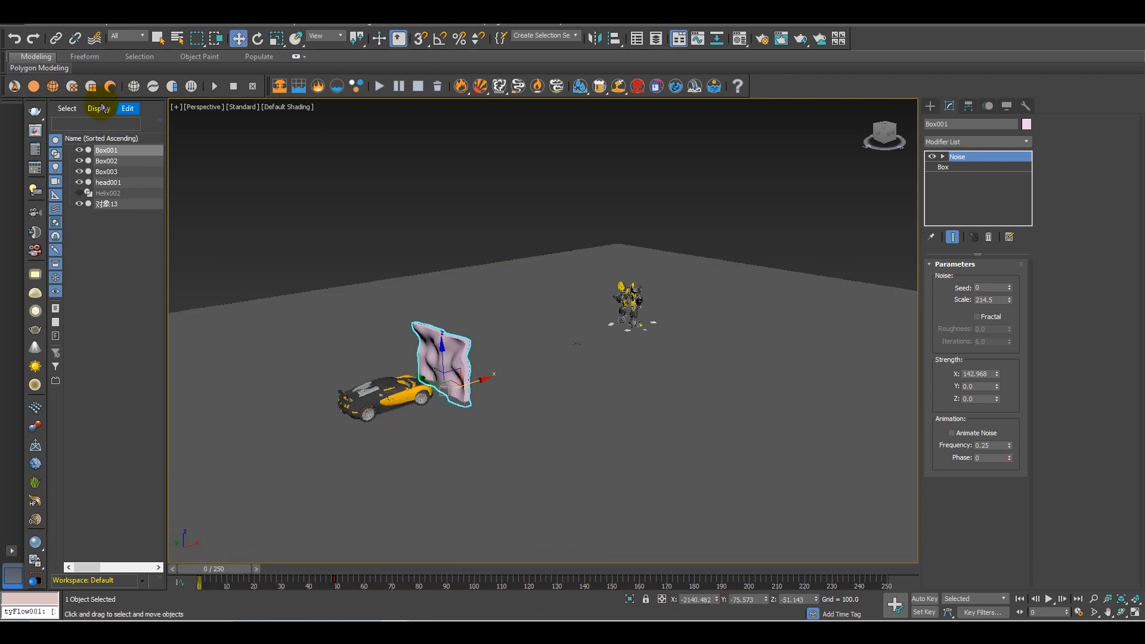
pyautogui.click(79, 151)
# Select the car model and rename it as car
pyautogui.moveTo(354, 318); pyautogui.dragTo(601, 468, button='middle')
pyautogui.scroll(4, 576, 465)
pyautogui.click(576, 466)
pyautogui.moveTo(507, 441); pyautogui.dragTo(487, 424, button='middle')
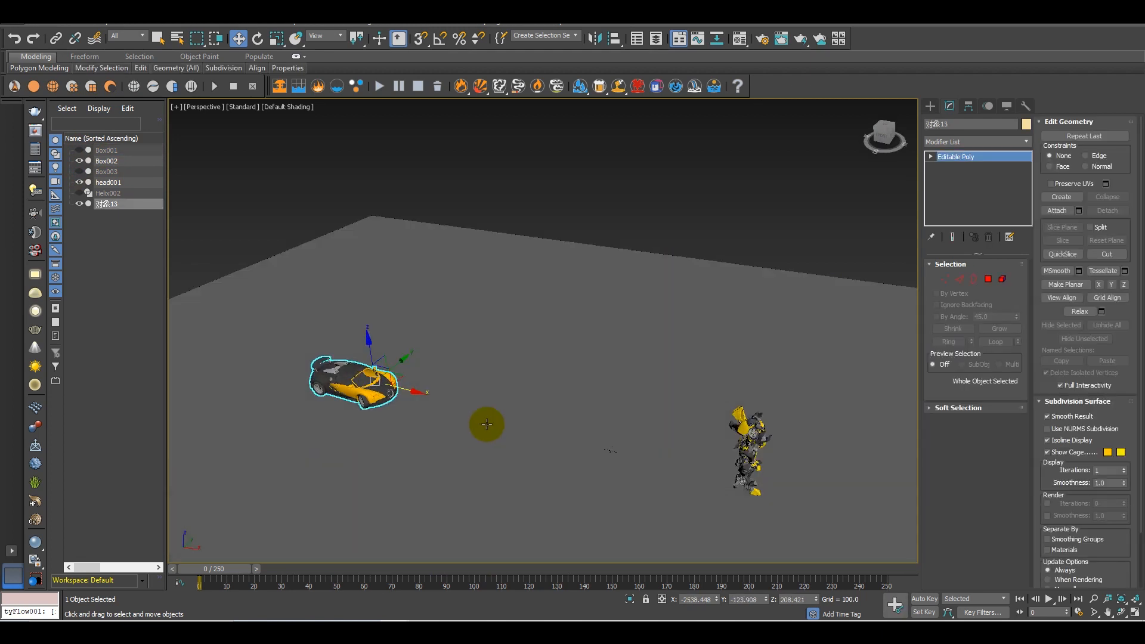
pyautogui.click(930, 107)
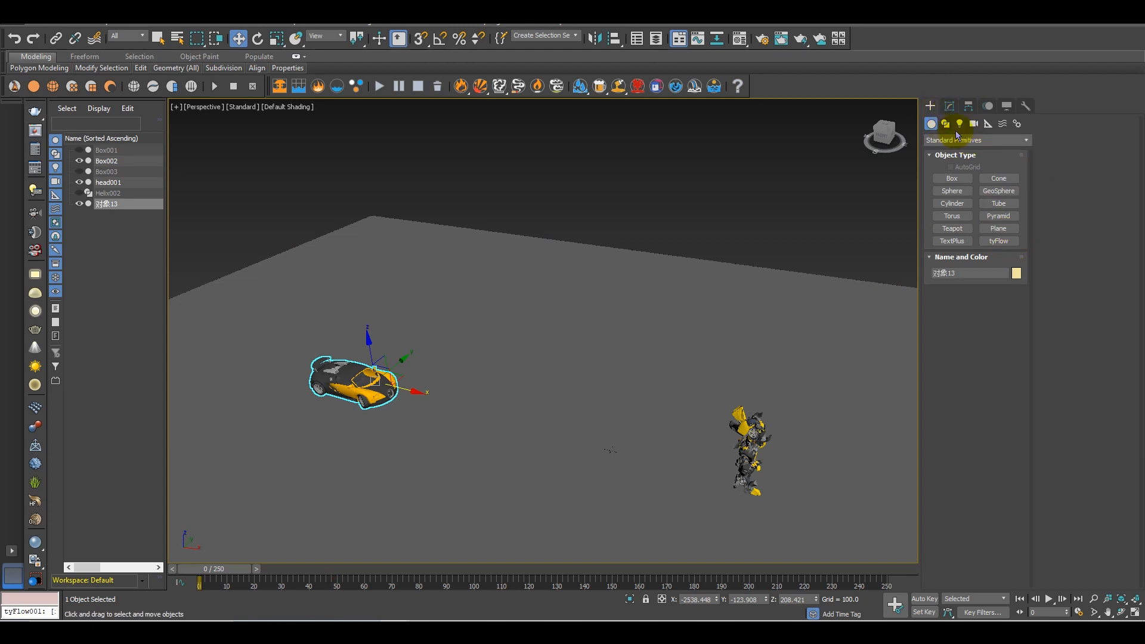
pyautogui.click(950, 106)
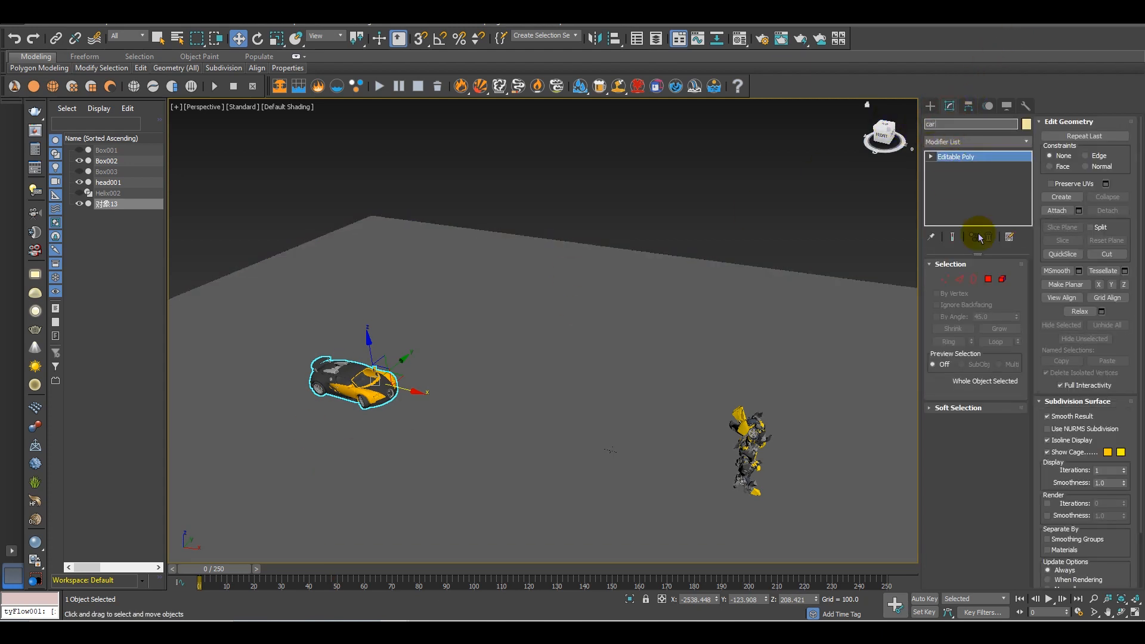
pyautogui.click(1004, 456)
# Create a tyFlow object on the ground beside the front of the car
pyautogui.click(933, 110)
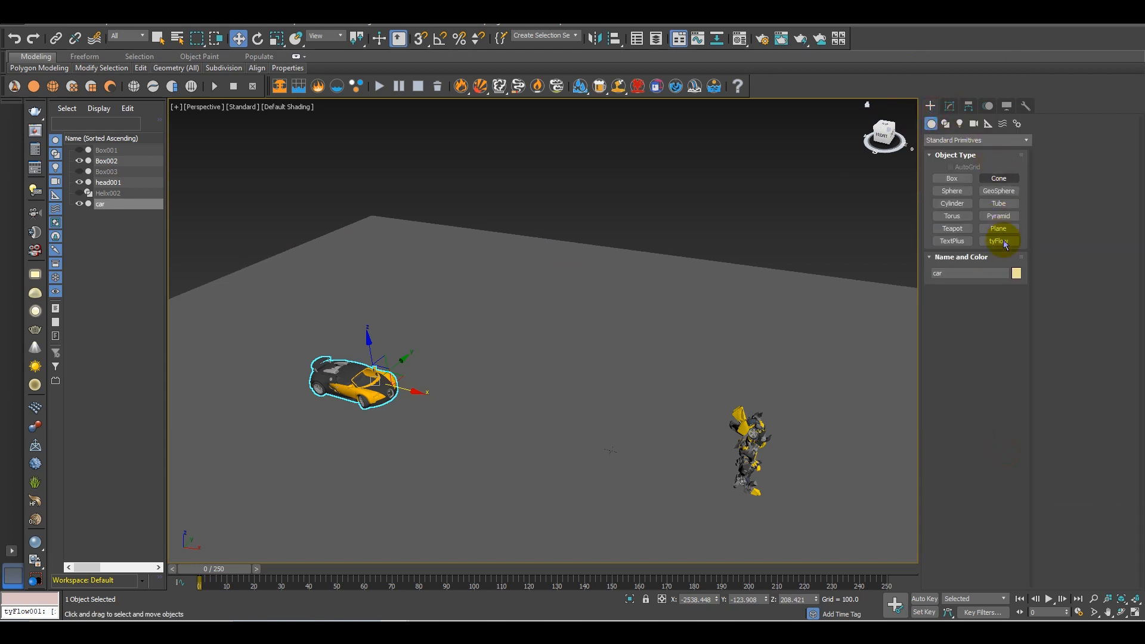
pyautogui.click(999, 241)
pyautogui.scroll(5, 397, 307)
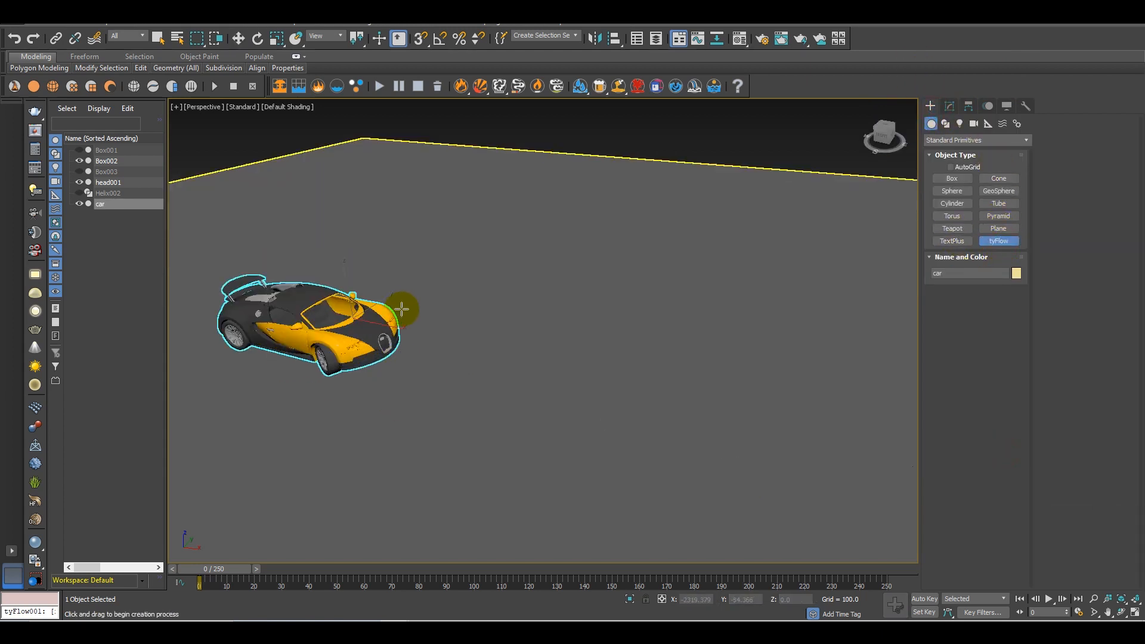
pyautogui.moveTo(548, 347); pyautogui.dragTo(564, 367)
pyautogui.rightClick(560, 362)
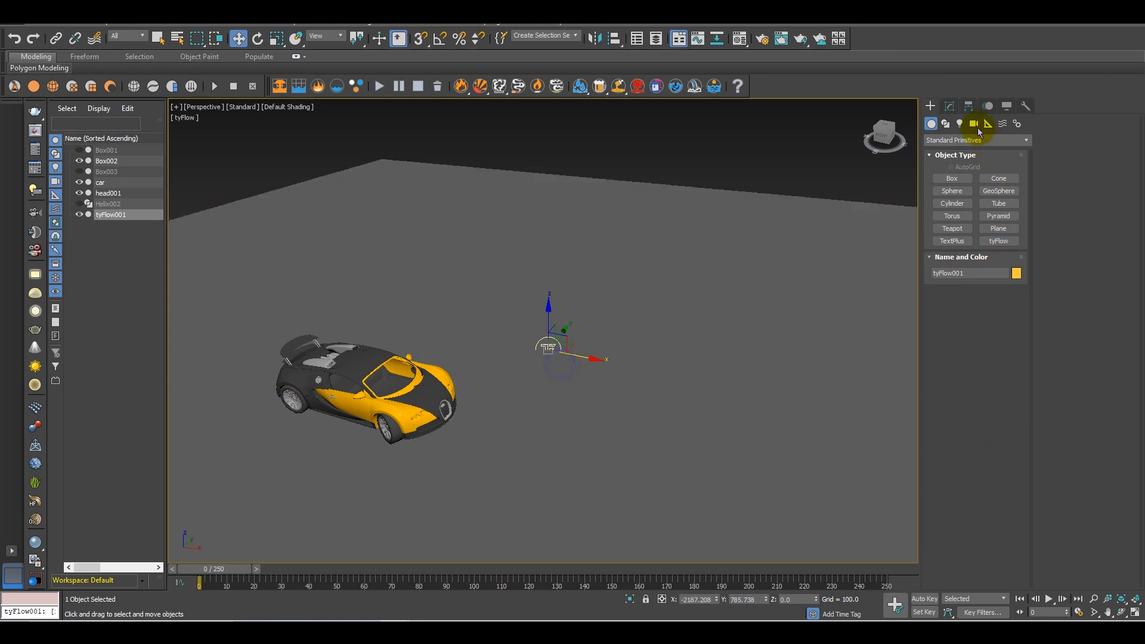
# Open the tyFlow editor for the new flow and reposition its window so the car stays in view
pyautogui.click(949, 106)
pyautogui.click(978, 292)
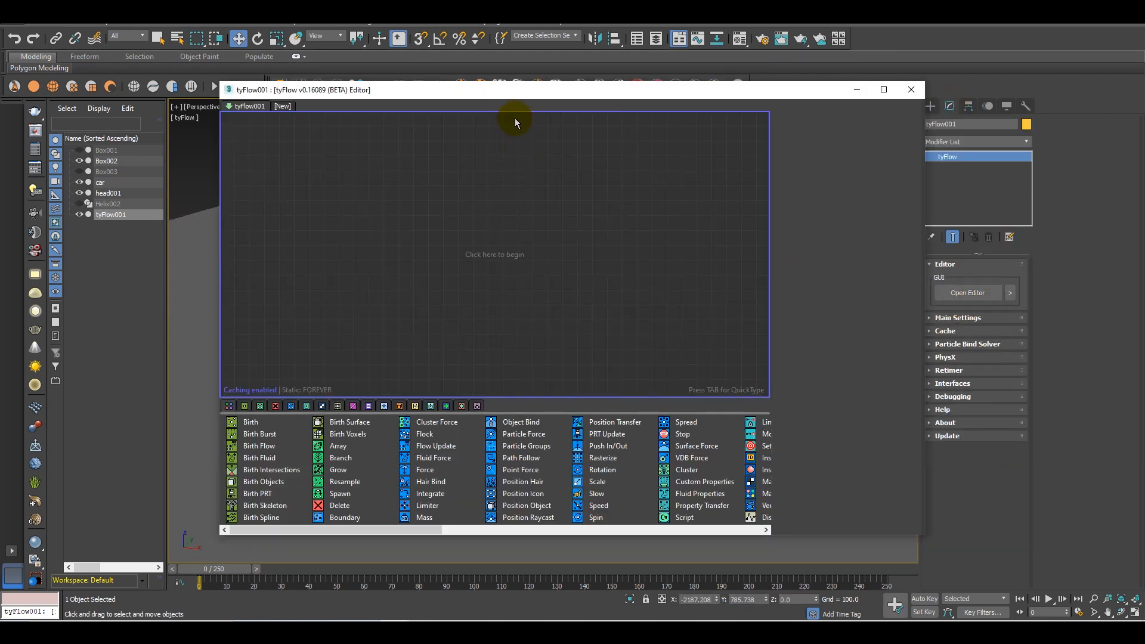
pyautogui.moveTo(519, 94); pyautogui.dragTo(695, 113)
pyautogui.keyDown('alt'); pyautogui.moveTo(359, 294); pyautogui.dragTo(329, 297, button='middle'); pyautogui.keyUp('alt')
pyautogui.scroll(-1, 286, 245)
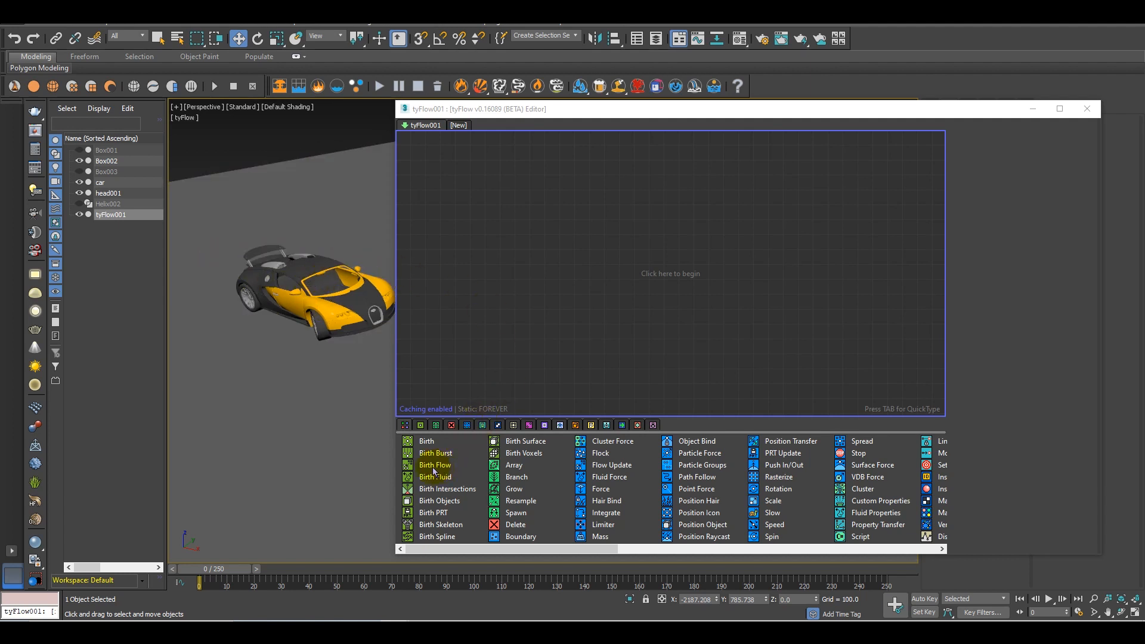
# Add a Birth Objects operator in a new event and pick the car as its source object
pyautogui.moveTo(439, 507); pyautogui.dragTo(574, 170)
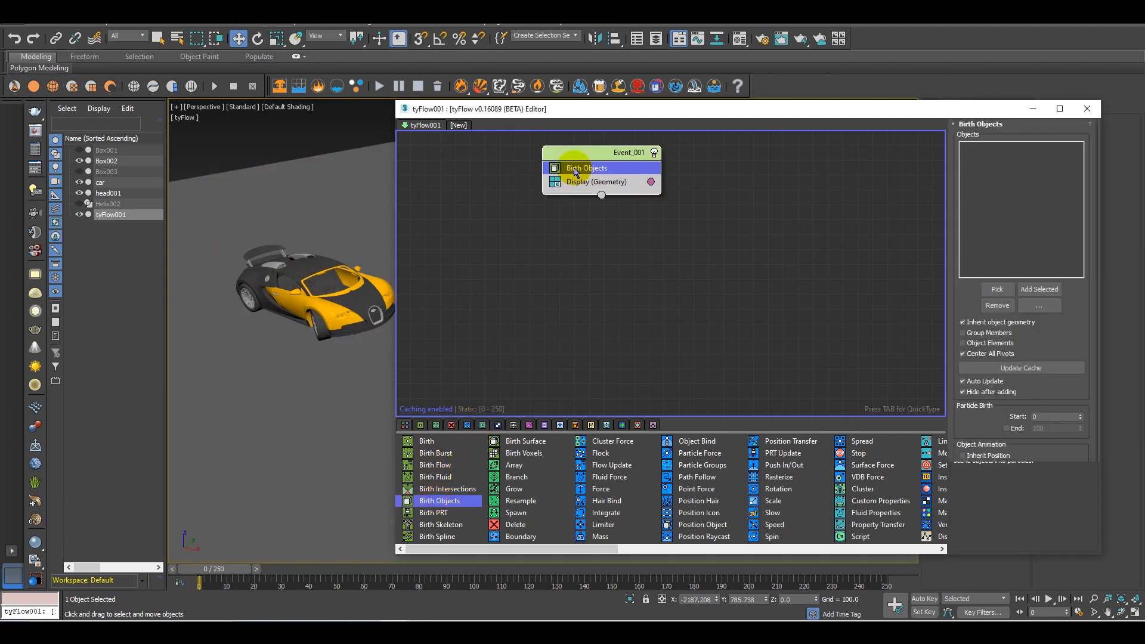
pyautogui.click(1000, 290)
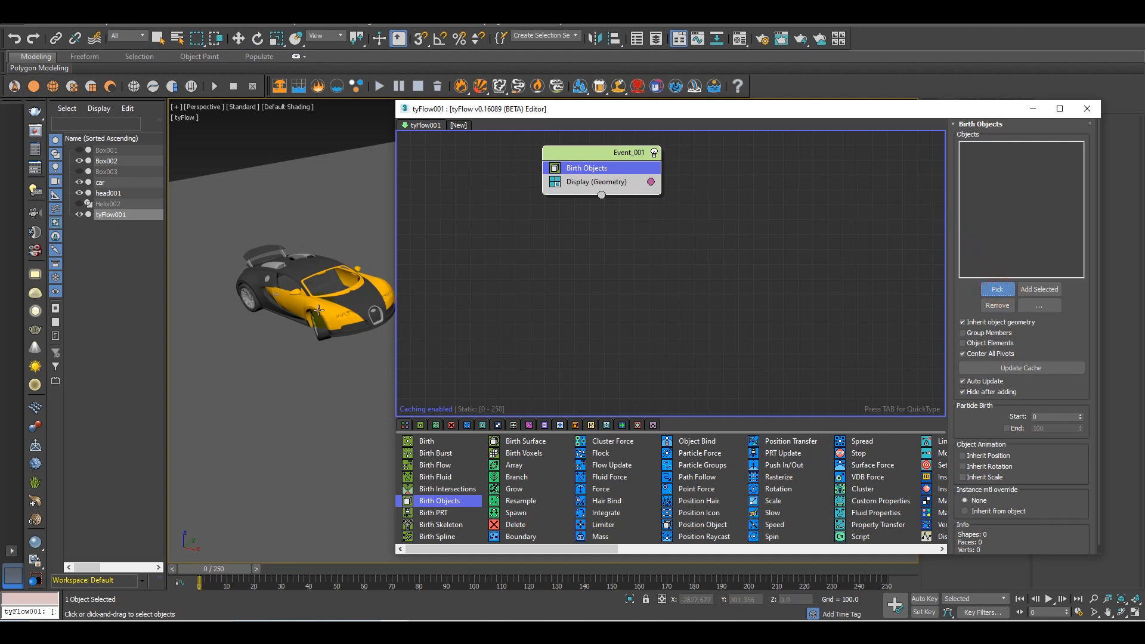
pyautogui.click(310, 275)
pyautogui.scroll(8, 328, 310)
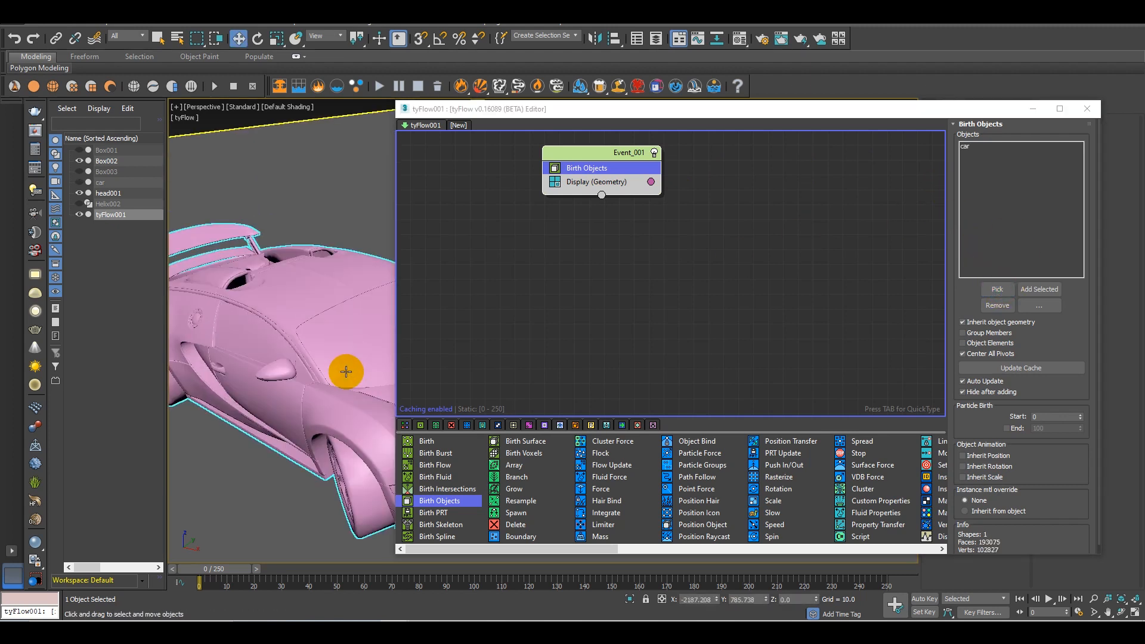
pyautogui.keyDown('alt'); pyautogui.moveTo(348, 383); pyautogui.dragTo(355, 422, button='middle'); pyautogui.keyUp('alt')
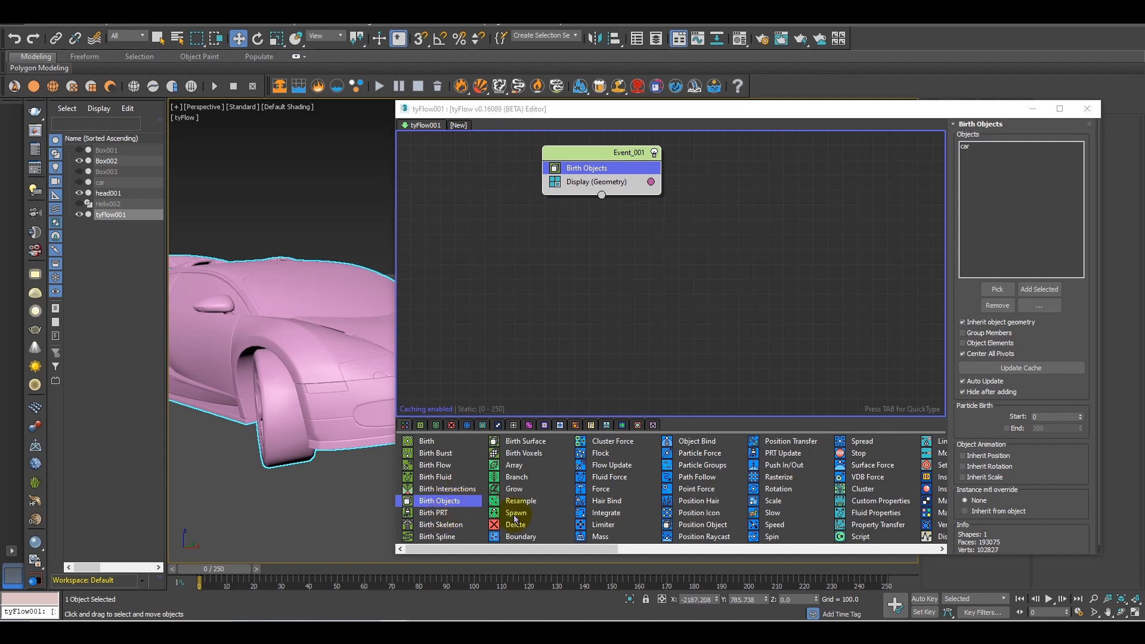
# Add a Brick Fracture operator between Birth Objects and Display in Event_001
pyautogui.click(599, 183)
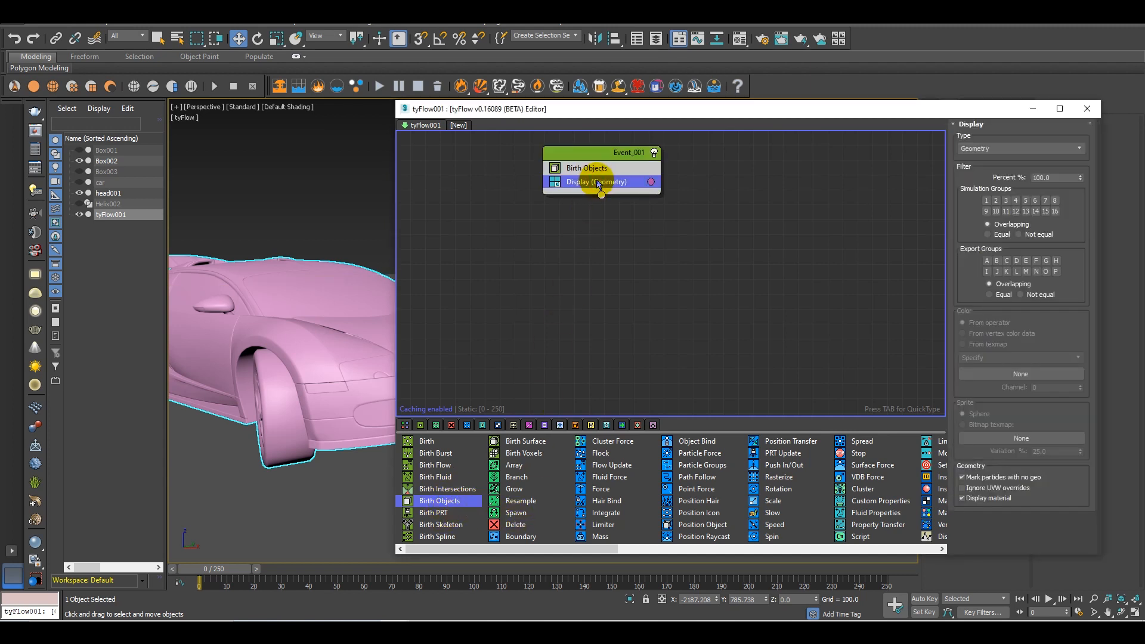
pyautogui.press('Tab')
pyautogui.write('brik')
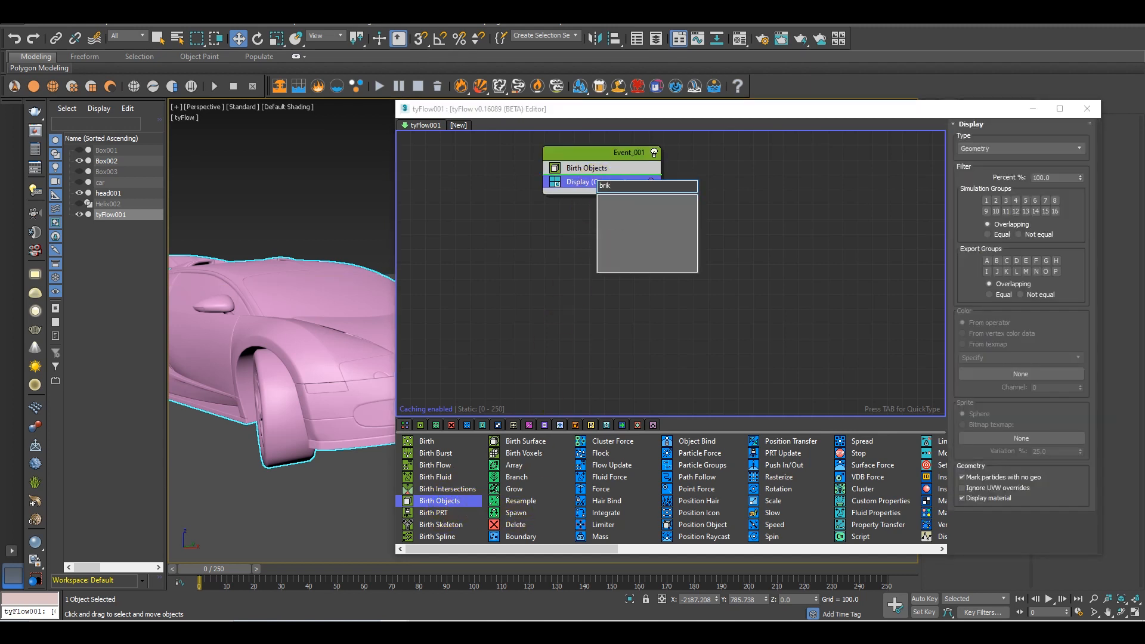
pyautogui.press('Return')
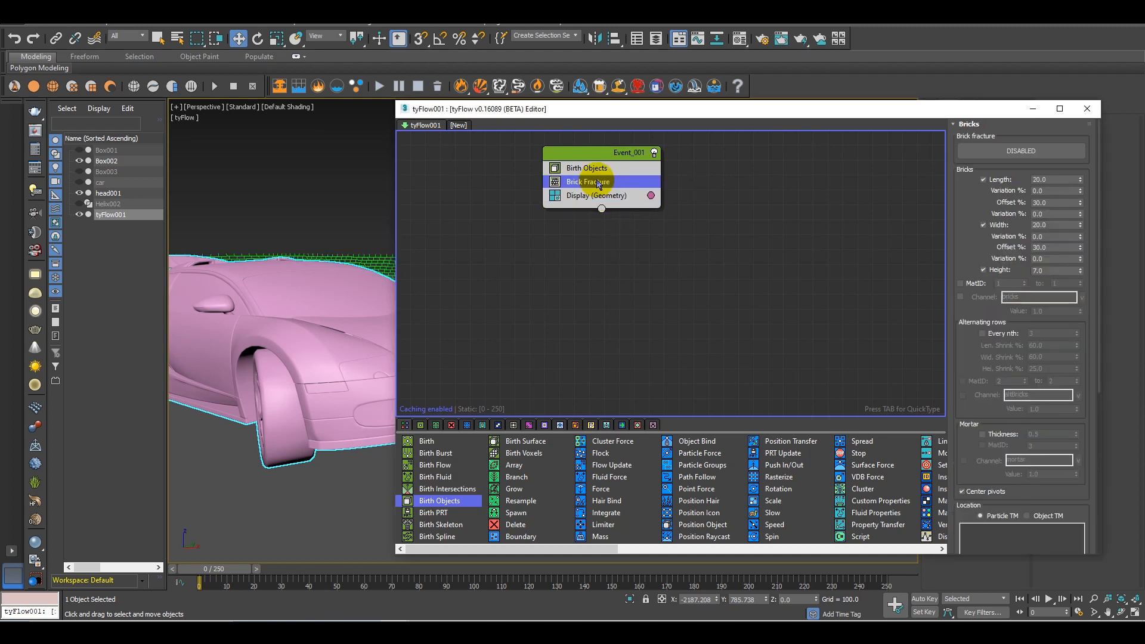
pyautogui.moveTo(251, 358)
pyautogui.keyDown('alt'); pyautogui.mouseDown(button='middle')
pyautogui.moveTo(315, 383)
pyautogui.moveTo(281, 409)
pyautogui.moveTo(315, 370)
pyautogui.moveTo(256, 355)
pyautogui.mouseUp(button='middle'); pyautogui.keyUp('alt')
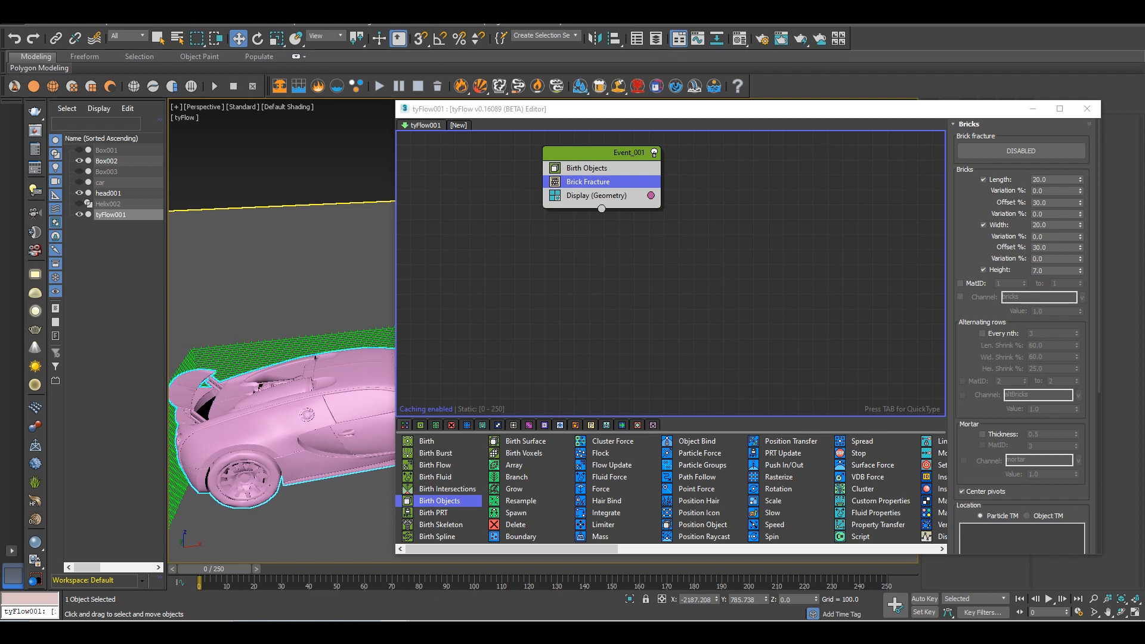
# Set the brick length and width to 30 and both offset percentages to 0
pyautogui.click(1053, 180)
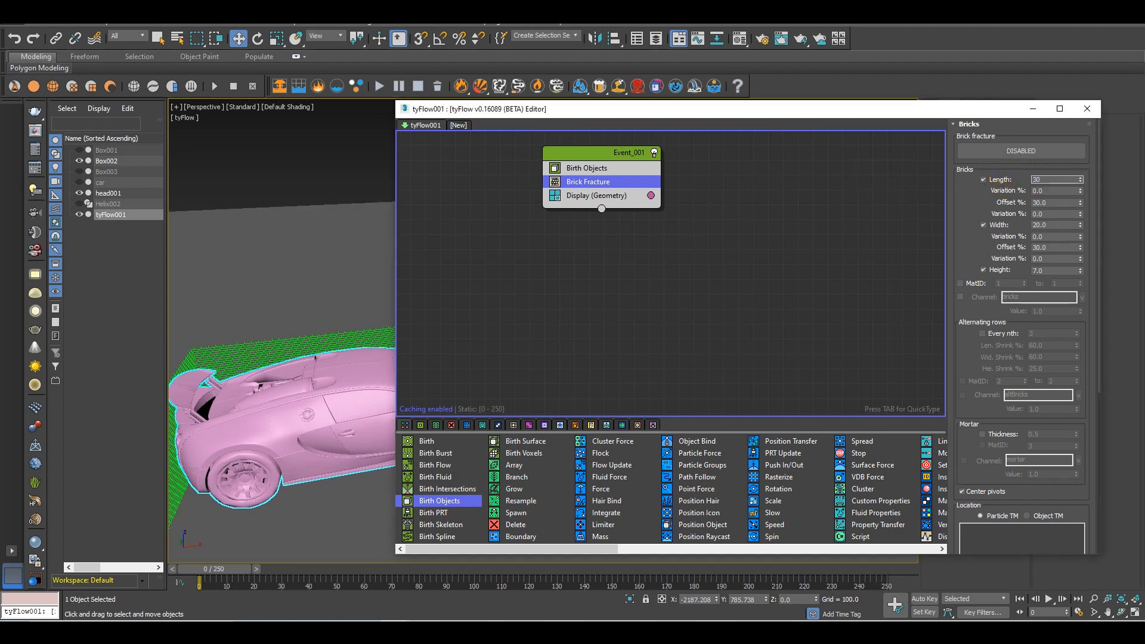
pyautogui.click(1051, 225)
pyautogui.write('30')
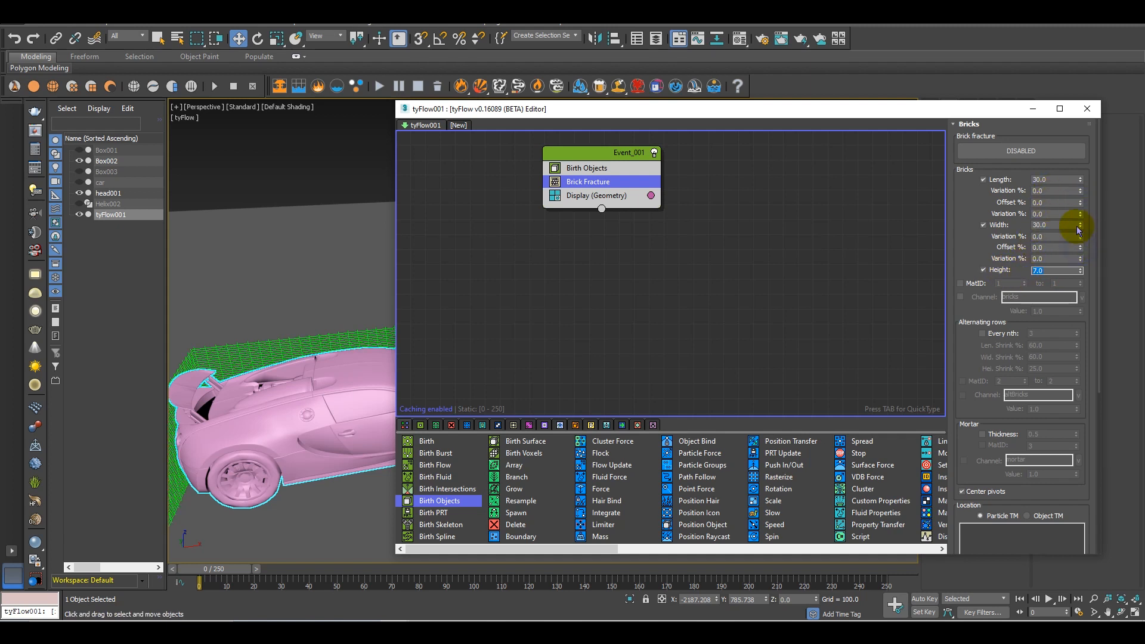
# Increase the brick height to 20, checking the fracture grid around the car
pyautogui.keyDown('alt'); pyautogui.moveTo(331, 375); pyautogui.dragTo(234, 341, button='middle'); pyautogui.keyUp('alt')
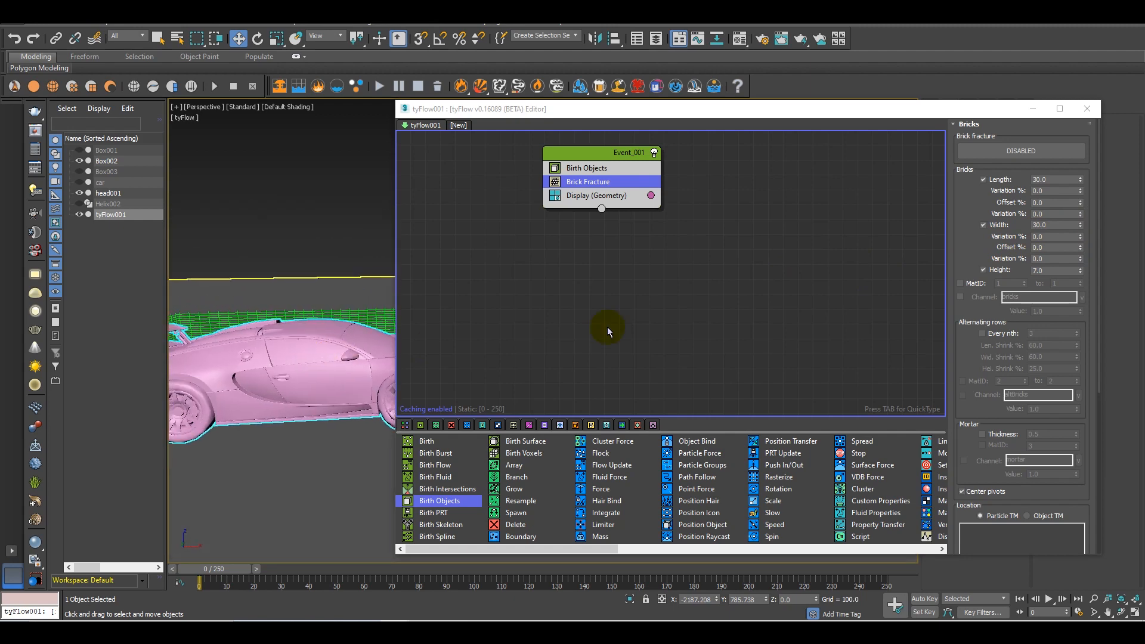
pyautogui.moveTo(1051, 270); pyautogui.dragTo(1028, 271)
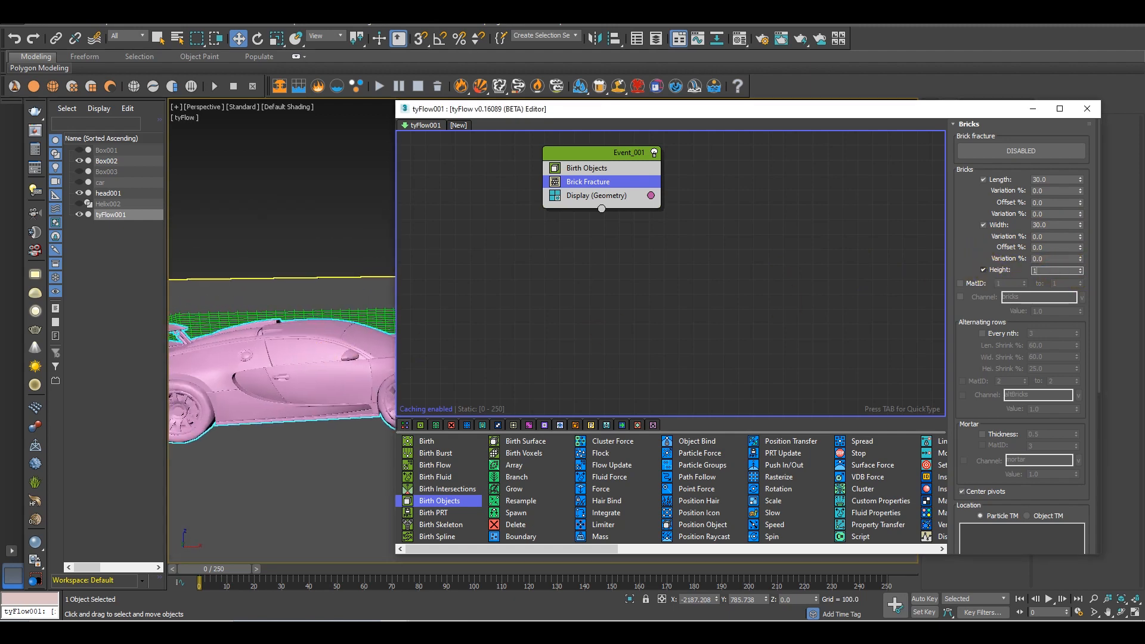
pyautogui.press('Return')
pyautogui.keyDown('alt'); pyautogui.moveTo(303, 333); pyautogui.dragTo(943, 293, button='middle'); pyautogui.keyUp('alt')
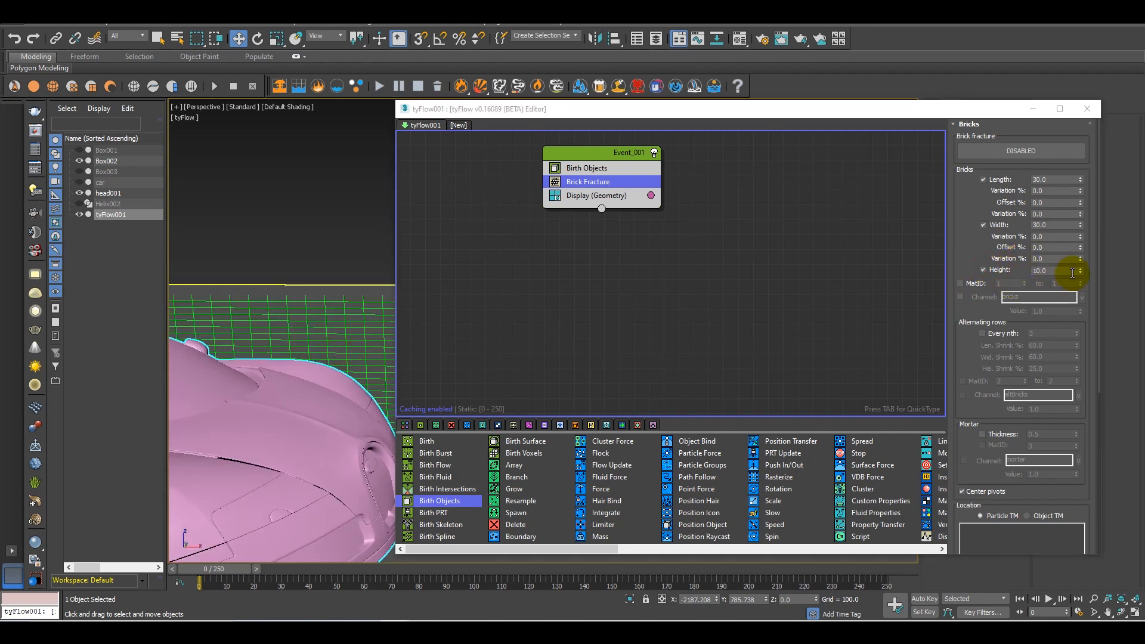
pyautogui.moveTo(1081, 271); pyautogui.dragTo(1078, 225)
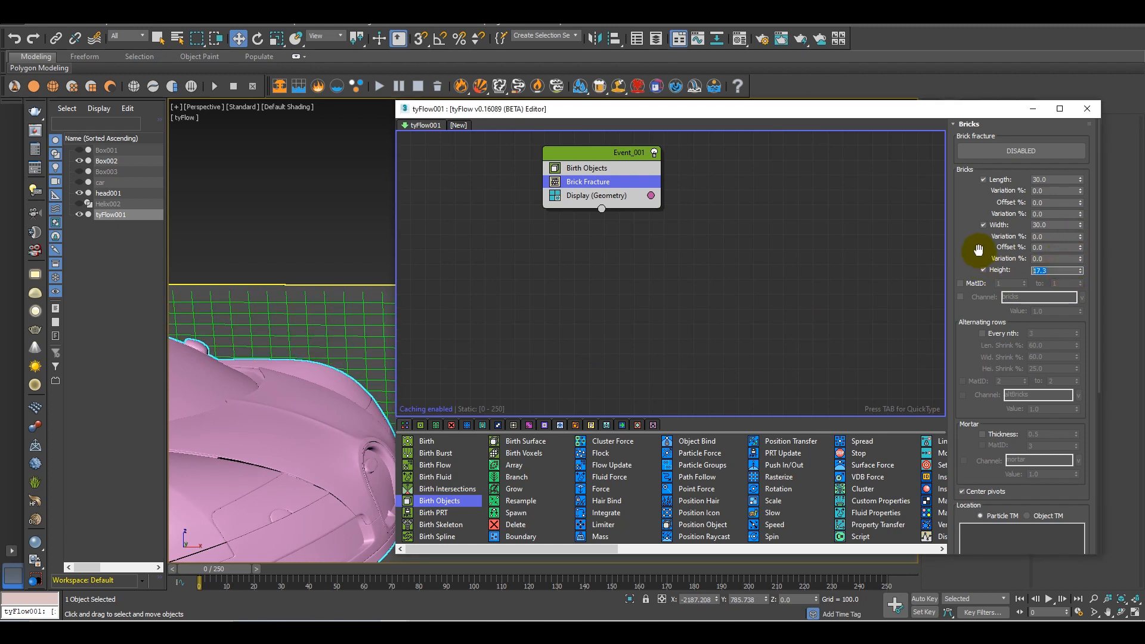
pyautogui.keyDown('alt'); pyautogui.moveTo(208, 379); pyautogui.dragTo(298, 367, button='middle'); pyautogui.keyUp('alt')
pyautogui.scroll(6, 298, 367)
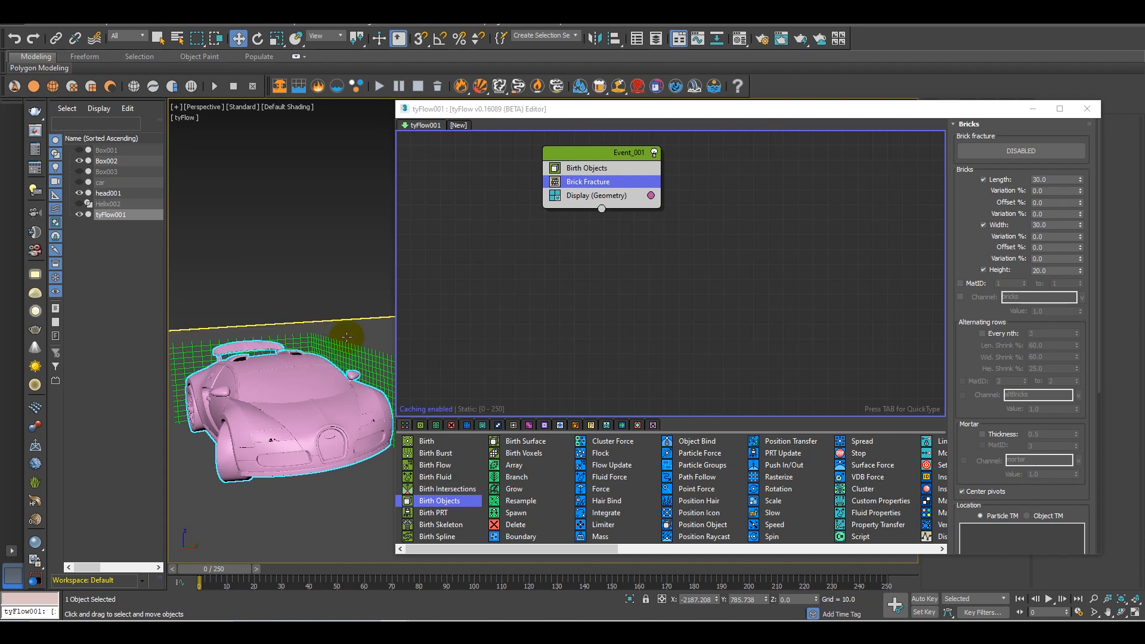
# Enable the Brick Fracture operator and inspect the fractured car up close with edged faces toggled
pyautogui.click(992, 150)
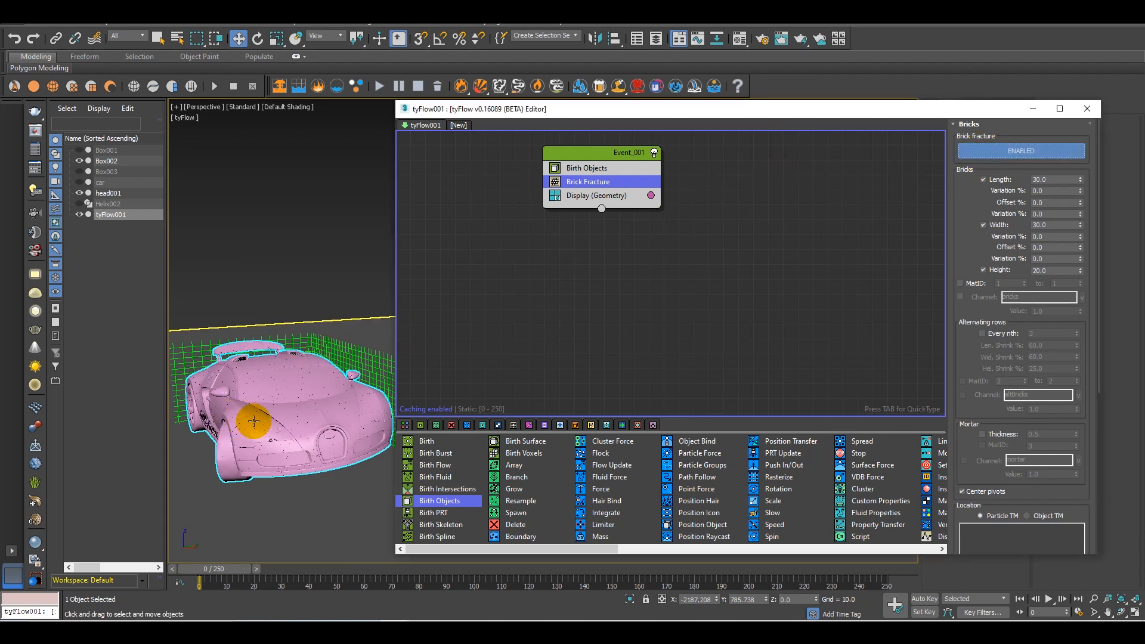
pyautogui.scroll(10, 288, 427)
pyautogui.moveTo(332, 459)
pyautogui.keyDown('alt'); pyautogui.mouseDown(button='middle')
pyautogui.moveTo(274, 463)
pyautogui.moveTo(296, 435)
pyautogui.moveTo(266, 453)
pyautogui.moveTo(276, 432)
pyautogui.mouseUp(button='middle'); pyautogui.keyUp('alt')
pyautogui.press('F4')
pyautogui.scroll(-8, 292, 429)
pyautogui.scroll(8, 296, 410)
pyautogui.scroll(-8, 296, 409)
pyautogui.press('F4')
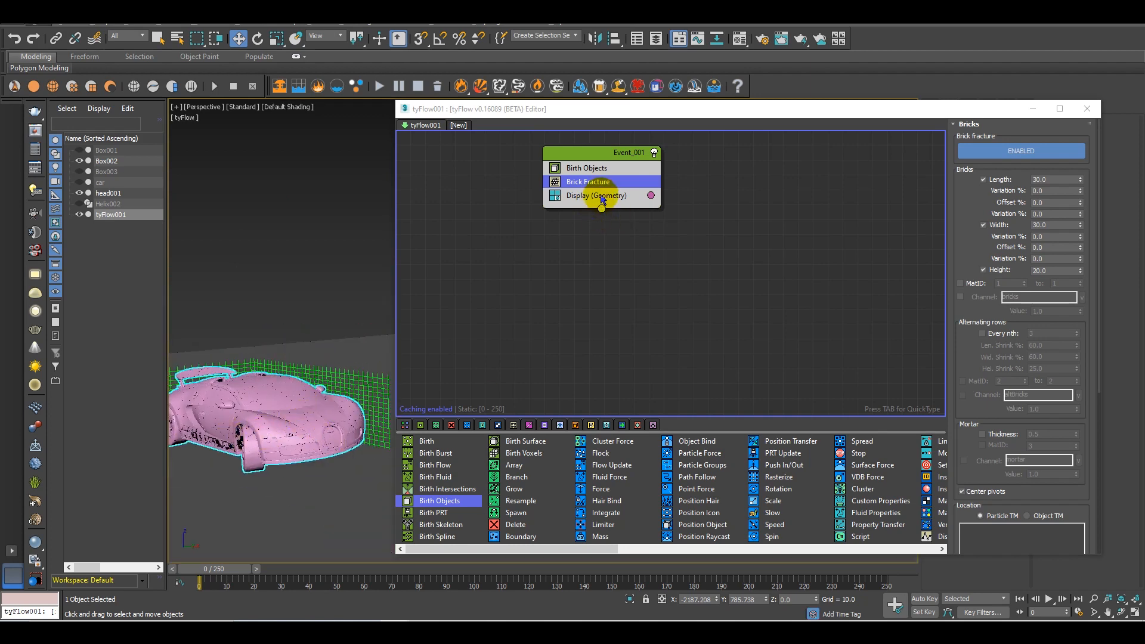
pyautogui.click(602, 198)
pyautogui.moveTo(292, 385); pyautogui.dragTo(327, 406, button='middle')
pyautogui.scroll(-3, 356, 406)
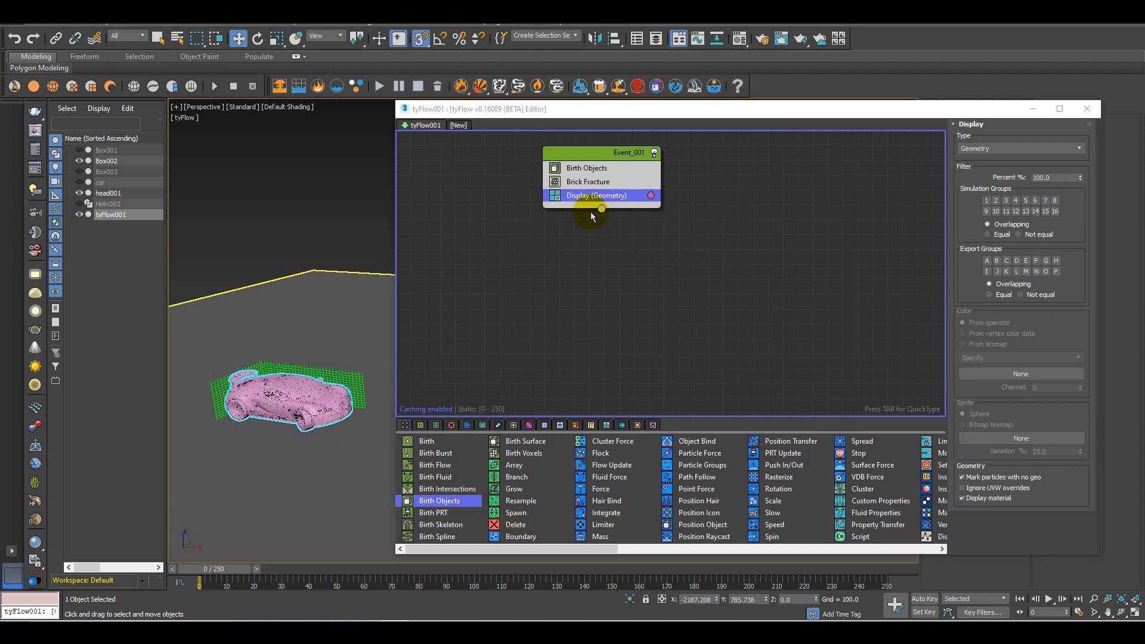
pyautogui.press('f')
pyautogui.press('r')
pyautogui.press('a')
pyautogui.press('c')
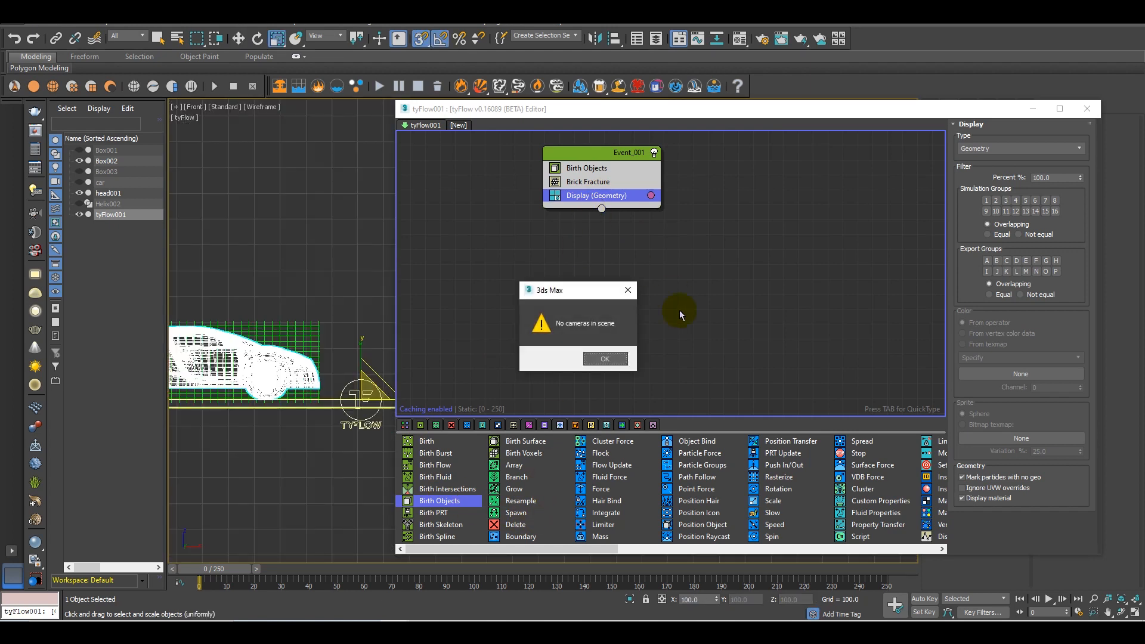
pyautogui.click(617, 362)
# Add a Surface Test operator between Brick Fracture and Display in Event_001
pyautogui.press('Tab')
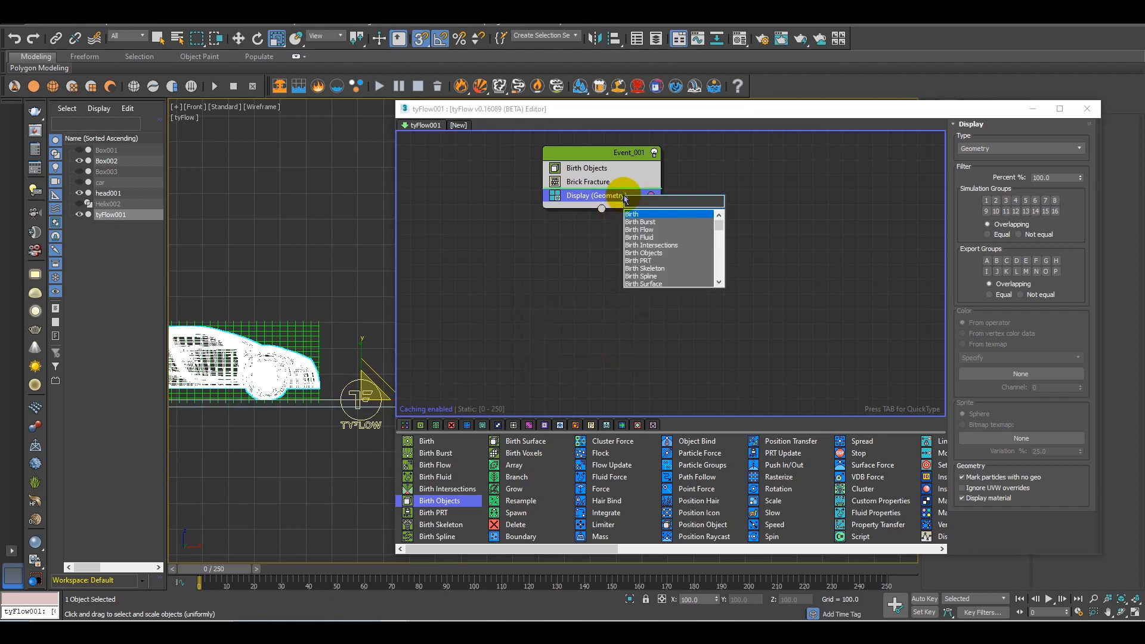
pyautogui.write('sur')
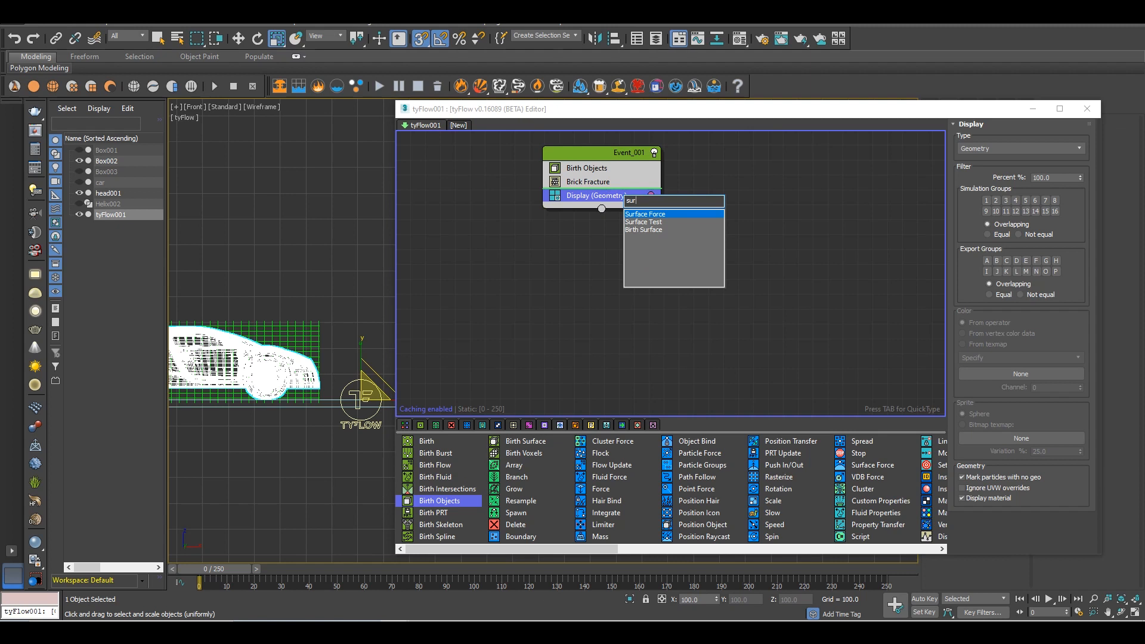
pyautogui.press('Return')
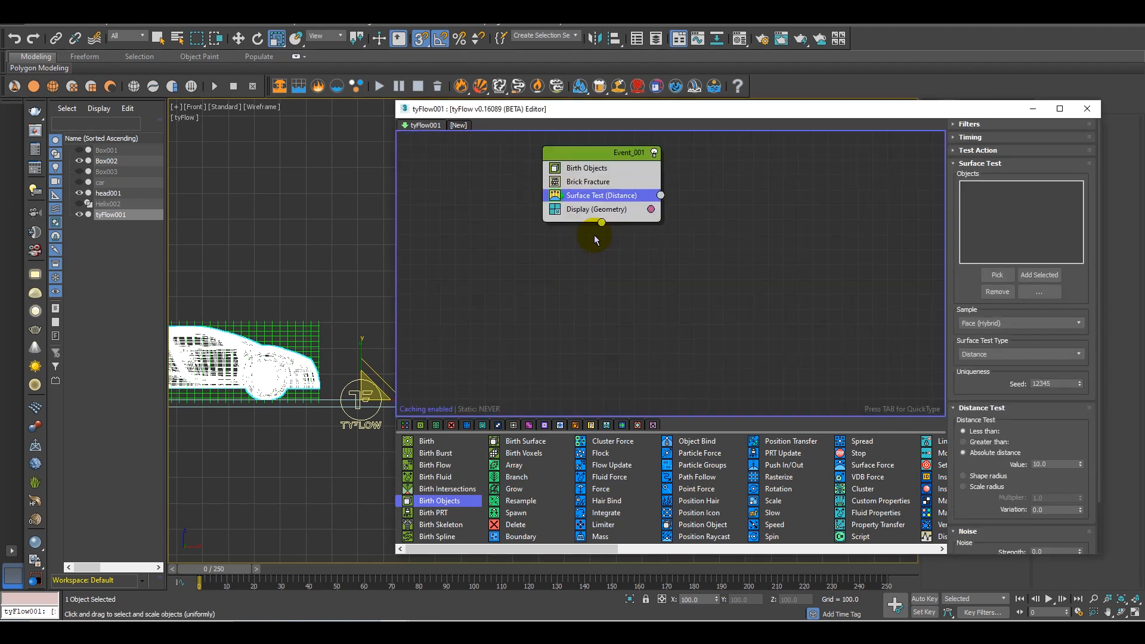
# Pick the unhidden Box001 as the Surface Test object and set the absolute distance value to 15
pyautogui.click(81, 152)
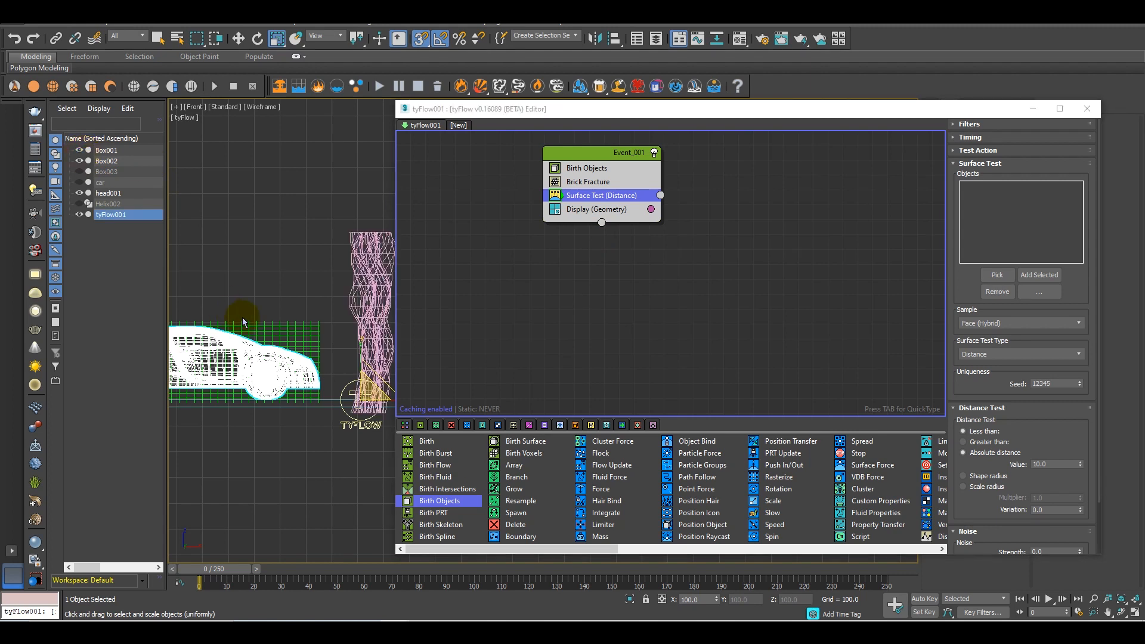
pyautogui.click(996, 275)
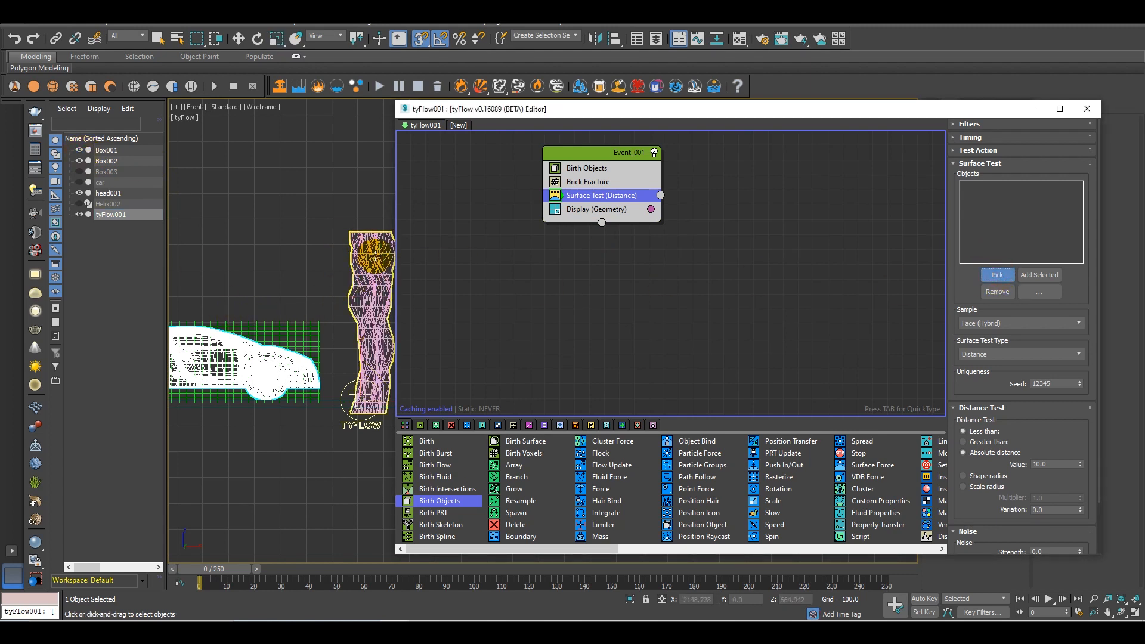
pyautogui.click(374, 253)
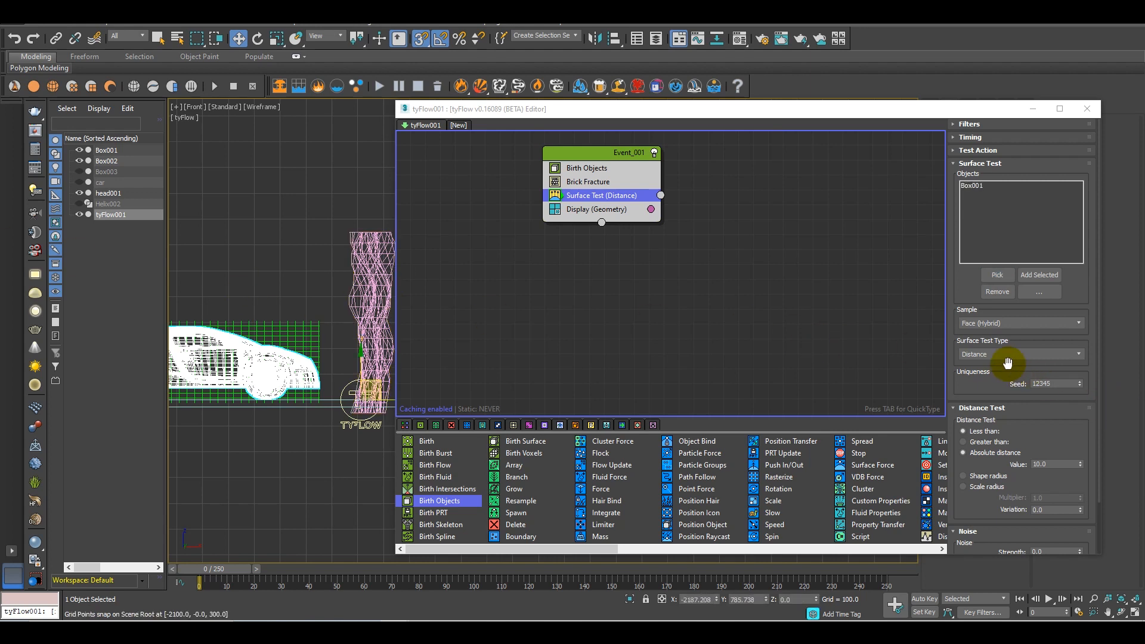
pyautogui.click(1059, 463)
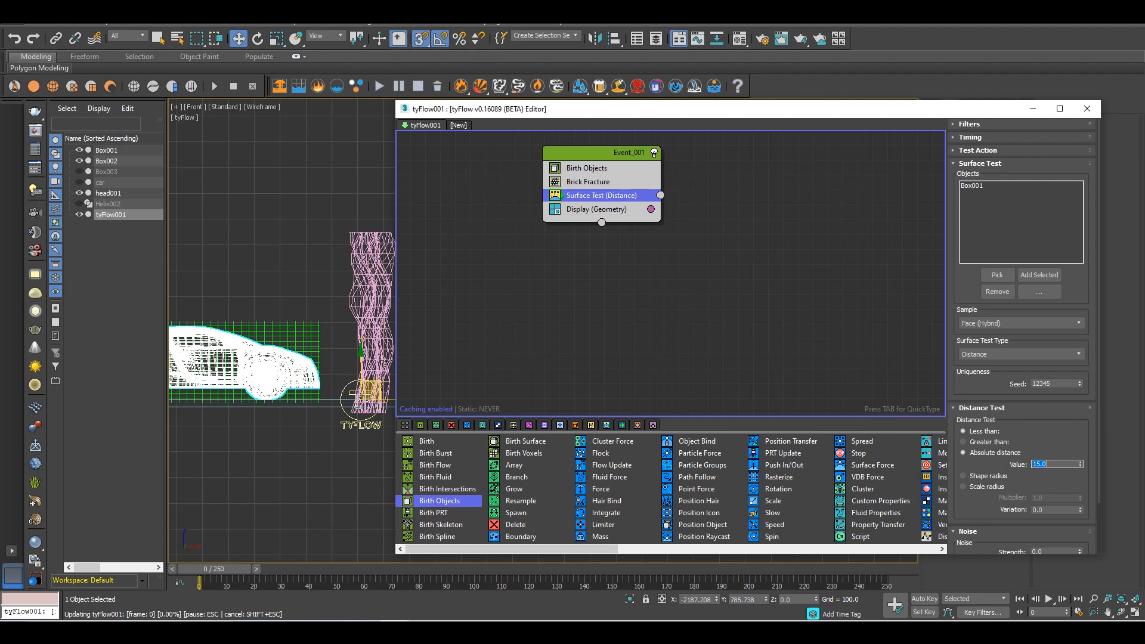
pyautogui.click(979, 232)
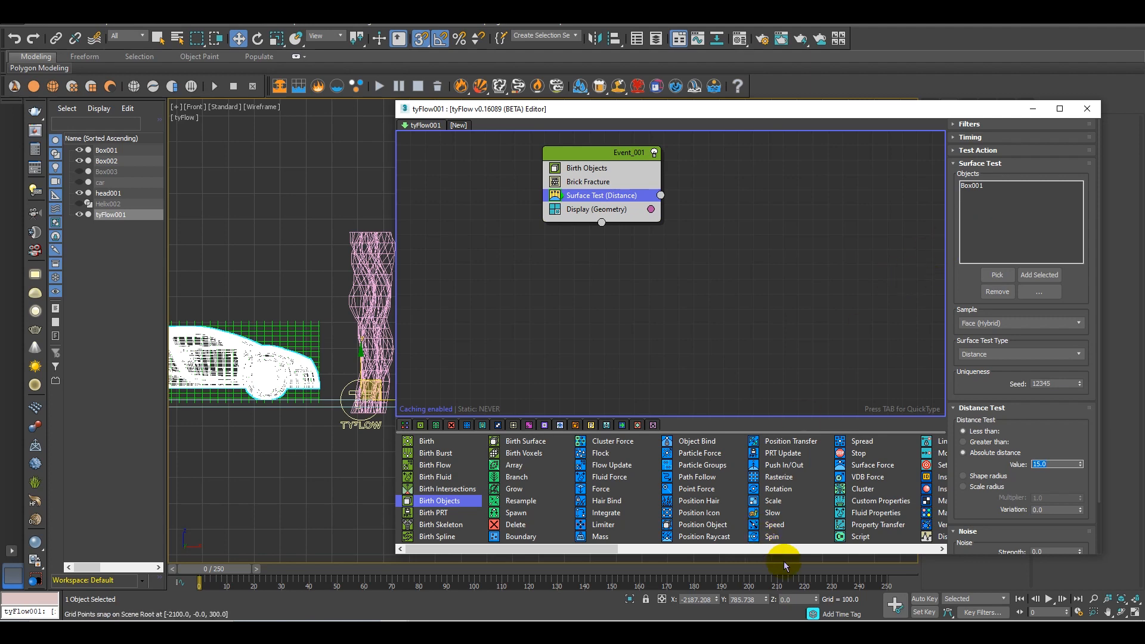
# Create a new event from a Display operator and connect the Surface Test output to it
pyautogui.moveTo(601, 547); pyautogui.dragTo(813, 525)
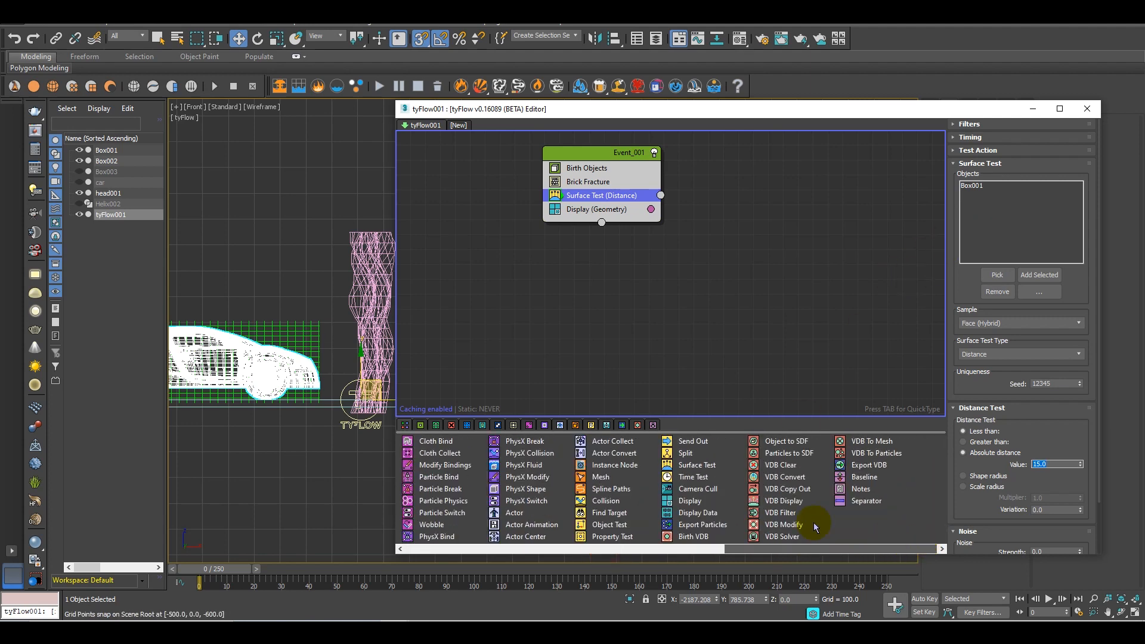
pyautogui.moveTo(687, 504); pyautogui.dragTo(703, 221)
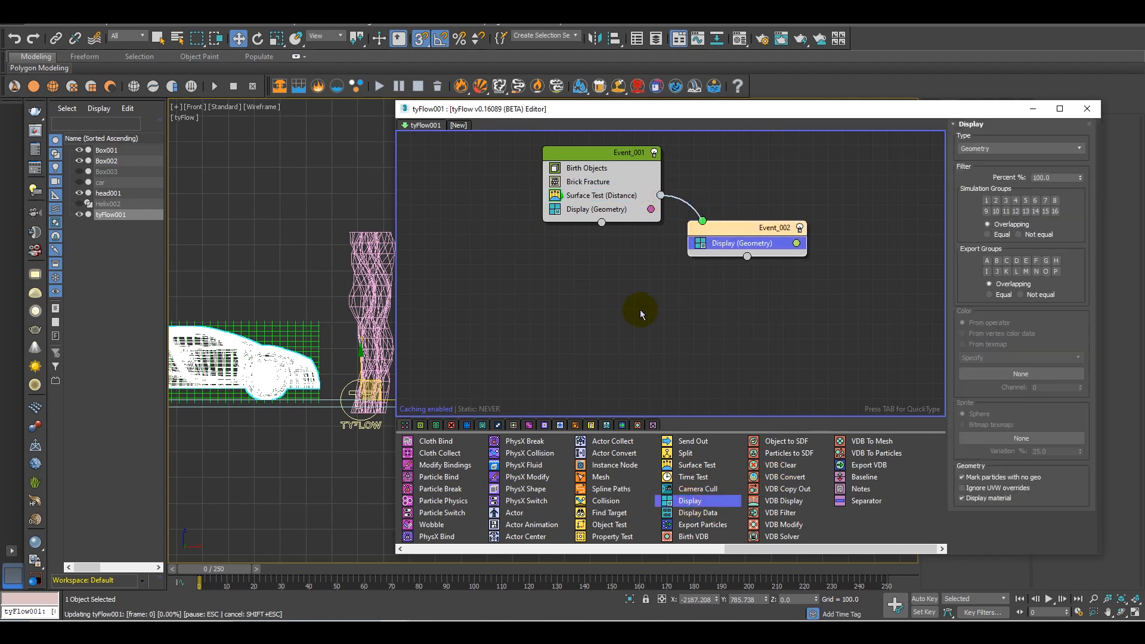
# Return to a shaded perspective view and narrow the tyFlow editor to uncover the car and Box001
pyautogui.moveTo(321, 342)
pyautogui.keyDown('alt'); pyautogui.mouseDown(button='middle')
pyautogui.moveTo(352, 273)
pyautogui.moveTo(354, 284)
pyautogui.mouseUp(button='middle'); pyautogui.keyUp('alt')
pyautogui.press('p')
pyautogui.press('F3')
pyautogui.moveTo(395, 324); pyautogui.dragTo(471, 332, button='middle')
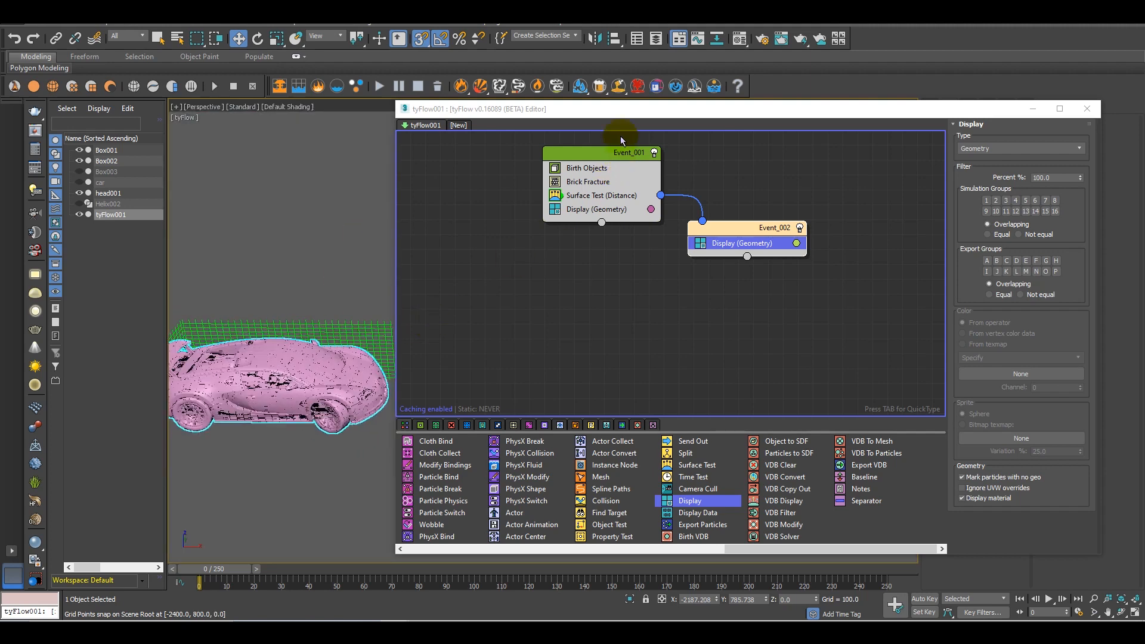
pyautogui.moveTo(393, 255); pyautogui.dragTo(550, 270)
pyautogui.keyDown('alt'); pyautogui.moveTo(371, 378); pyautogui.dragTo(412, 374, button='middle'); pyautogui.keyUp('alt')
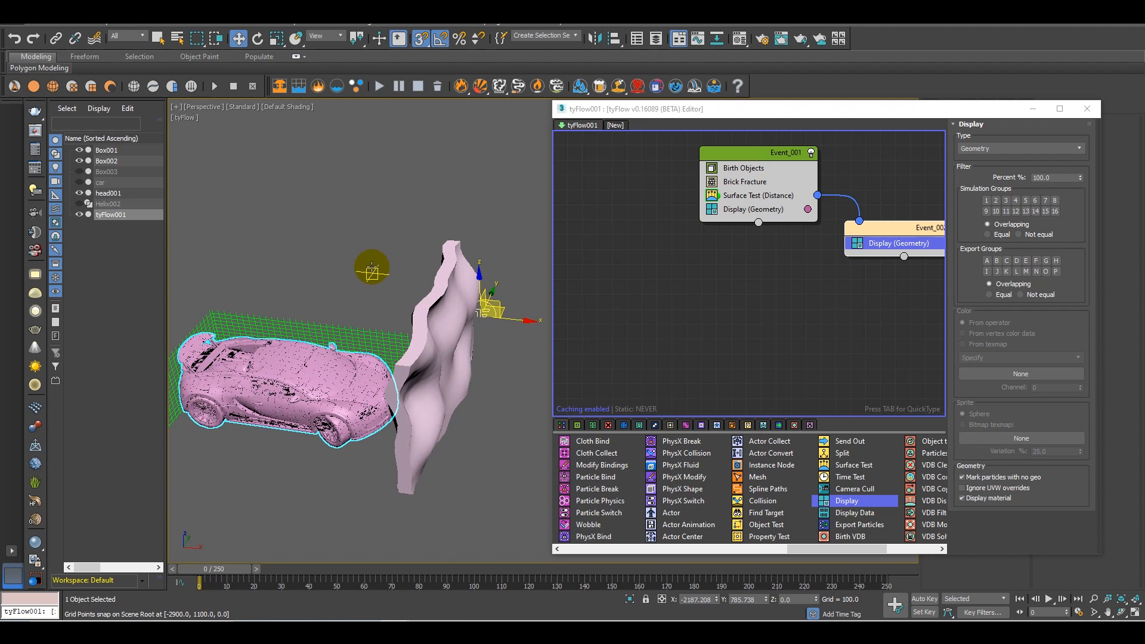
# Scrub to frame 24 to check Box001 sweeping through the car, and hide Box001
pyautogui.moveTo(229, 577); pyautogui.dragTo(299, 582)
pyautogui.press('w')
pyautogui.keyDown('alt'); pyautogui.moveTo(332, 462); pyautogui.dragTo(377, 457, button='middle'); pyautogui.keyUp('alt')
pyautogui.click(364, 328)
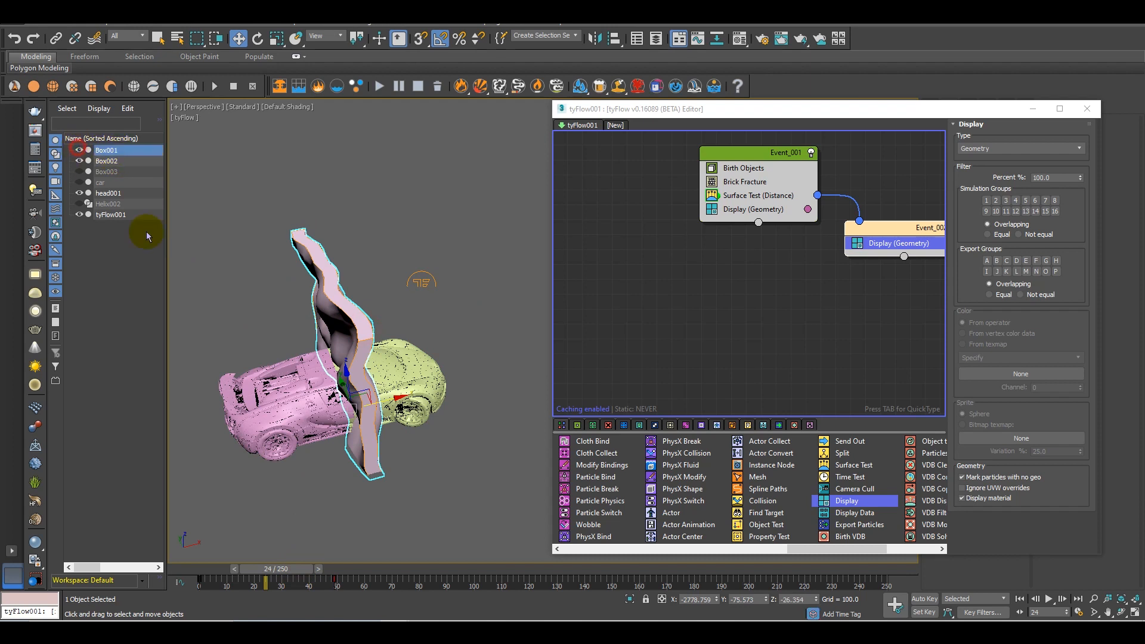
pyautogui.click(78, 149)
# Examine the brick boundary between the two events on the car, and return the timeline to frame 0
pyautogui.keyDown('alt'); pyautogui.moveTo(338, 439); pyautogui.dragTo(298, 431, button='middle'); pyautogui.keyUp('alt')
pyautogui.moveTo(304, 572)
pyautogui.mouseDown()
pyautogui.moveTo(264, 565)
pyautogui.moveTo(294, 564)
pyautogui.mouseUp()
pyautogui.keyDown('alt'); pyautogui.moveTo(385, 412); pyautogui.dragTo(389, 477, button='middle'); pyautogui.keyUp('alt')
pyautogui.scroll(5, 385, 357)
pyautogui.keyDown('alt'); pyautogui.moveTo(399, 350); pyautogui.dragTo(525, 358, button='middle'); pyautogui.keyUp('alt')
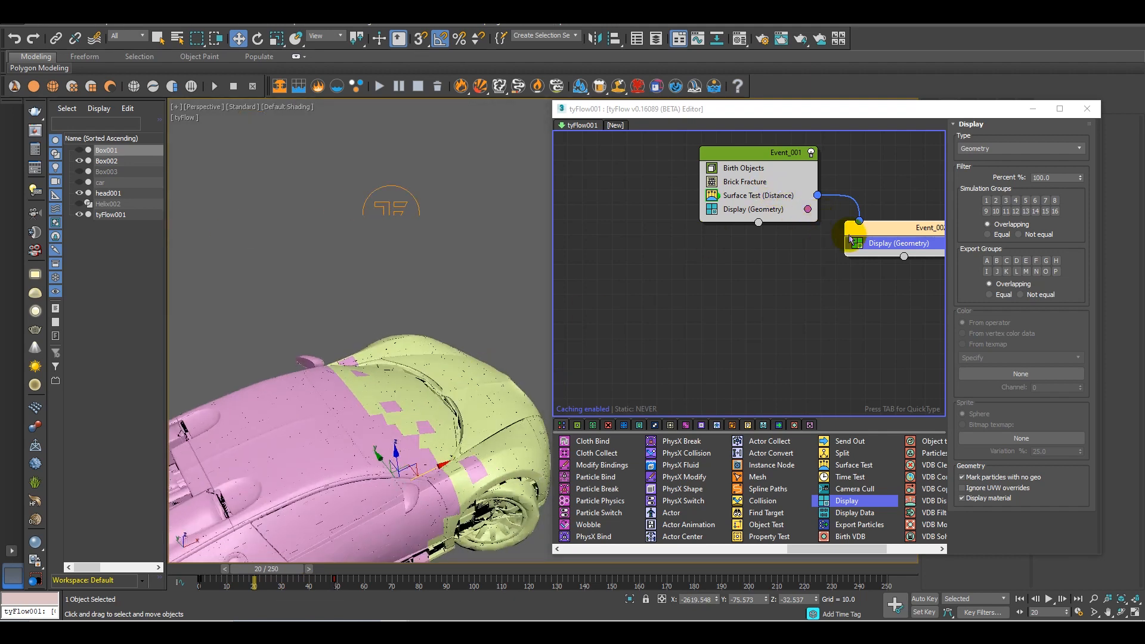
pyautogui.moveTo(269, 574); pyautogui.dragTo(206, 572)
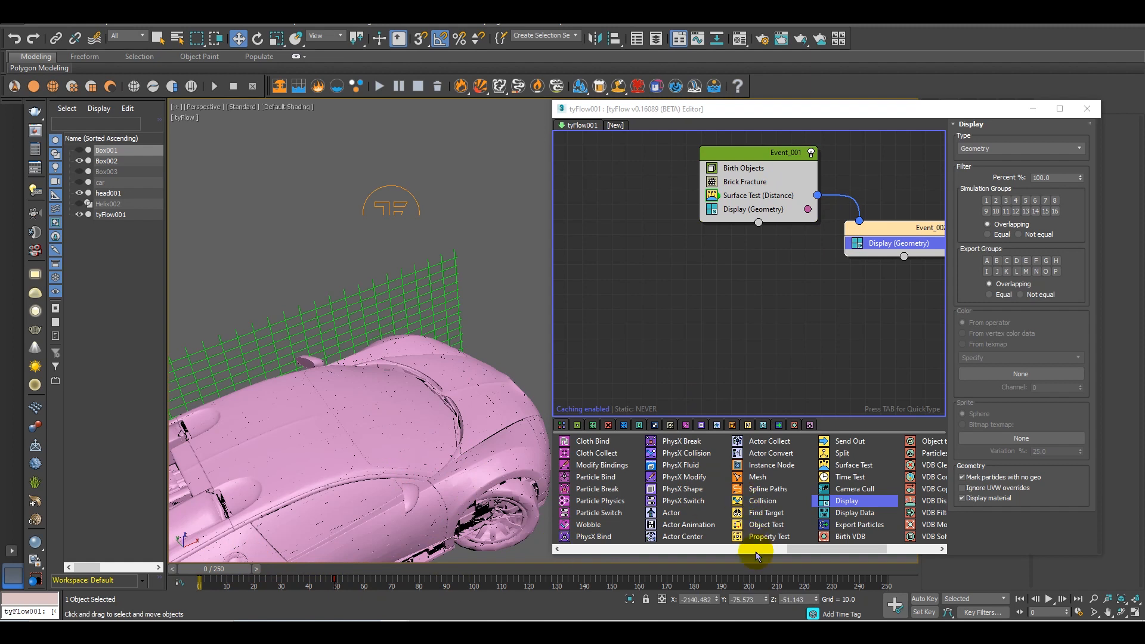
# Create a separate event from a Time Test operator and arrange it between Event_001 and Event_002
pyautogui.moveTo(820, 549); pyautogui.dragTo(838, 549)
pyautogui.moveTo(764, 477); pyautogui.dragTo(799, 360)
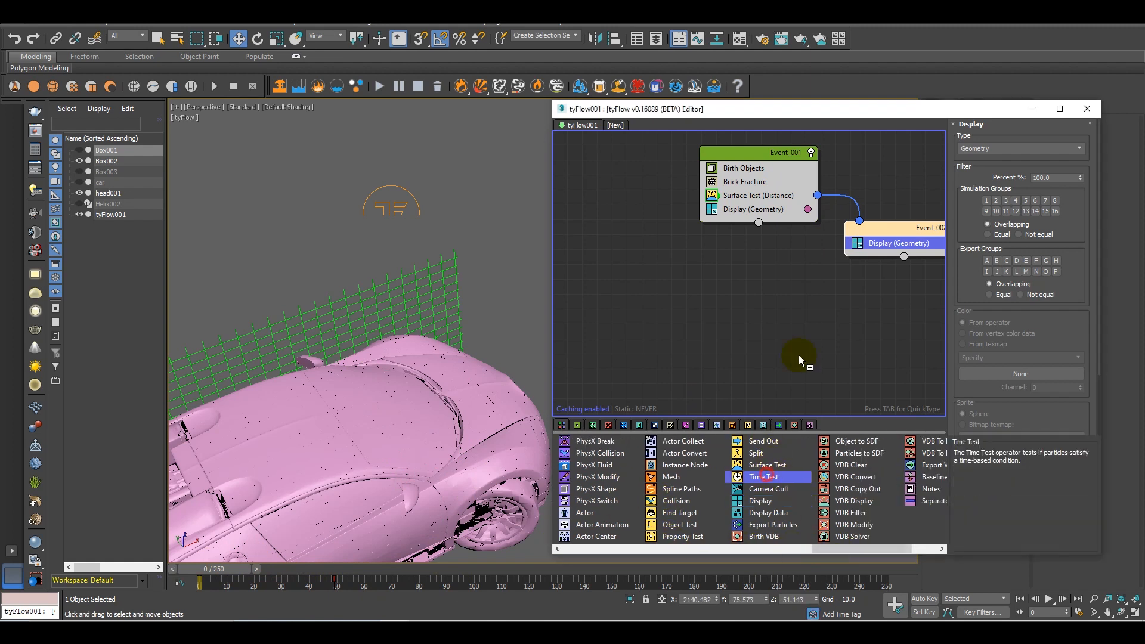
pyautogui.moveTo(842, 301); pyautogui.dragTo(852, 300)
pyautogui.moveTo(834, 301); pyautogui.dragTo(669, 341, button='middle')
pyautogui.moveTo(729, 267); pyautogui.dragTo(806, 309)
pyautogui.moveTo(714, 338); pyautogui.dragTo(762, 195)
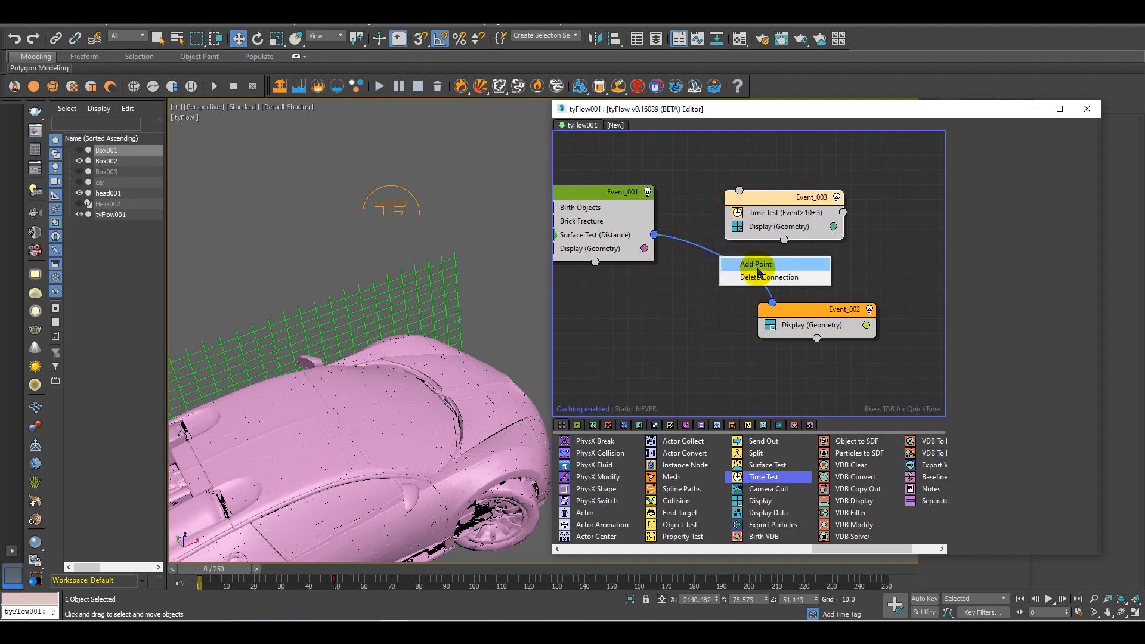
# Rewire the Surface Test output to Event_003 and connect its Time Test output to Event_002
pyautogui.click(655, 235)
pyautogui.moveTo(740, 192); pyautogui.dragTo(739, 192)
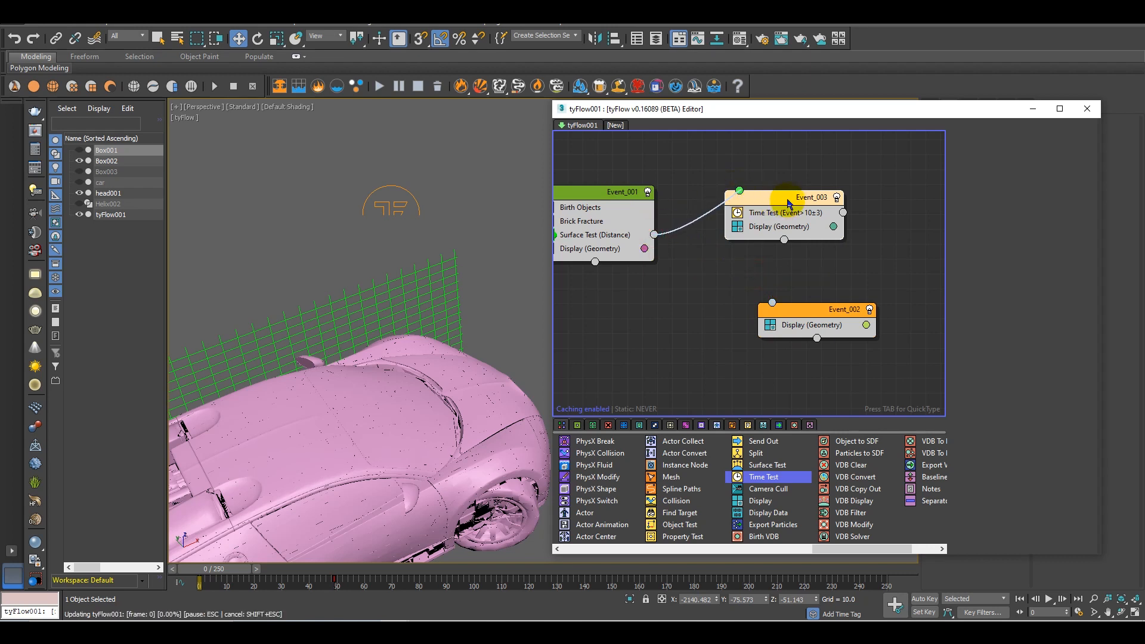
pyautogui.moveTo(777, 215); pyautogui.dragTo(755, 231)
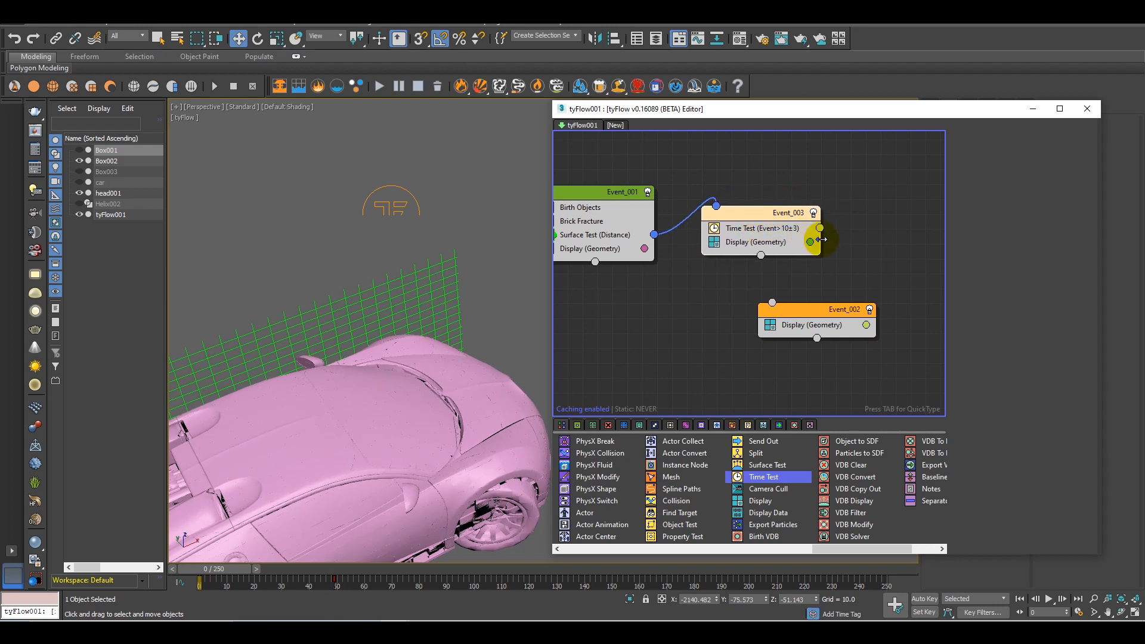
pyautogui.moveTo(773, 306); pyautogui.dragTo(883, 298)
# Scrub to frame 33 and examine how the bricks pass between the three events on the car body
pyautogui.moveTo(217, 571); pyautogui.dragTo(310, 574)
pyautogui.moveTo(357, 473); pyautogui.dragTo(419, 416, button='middle')
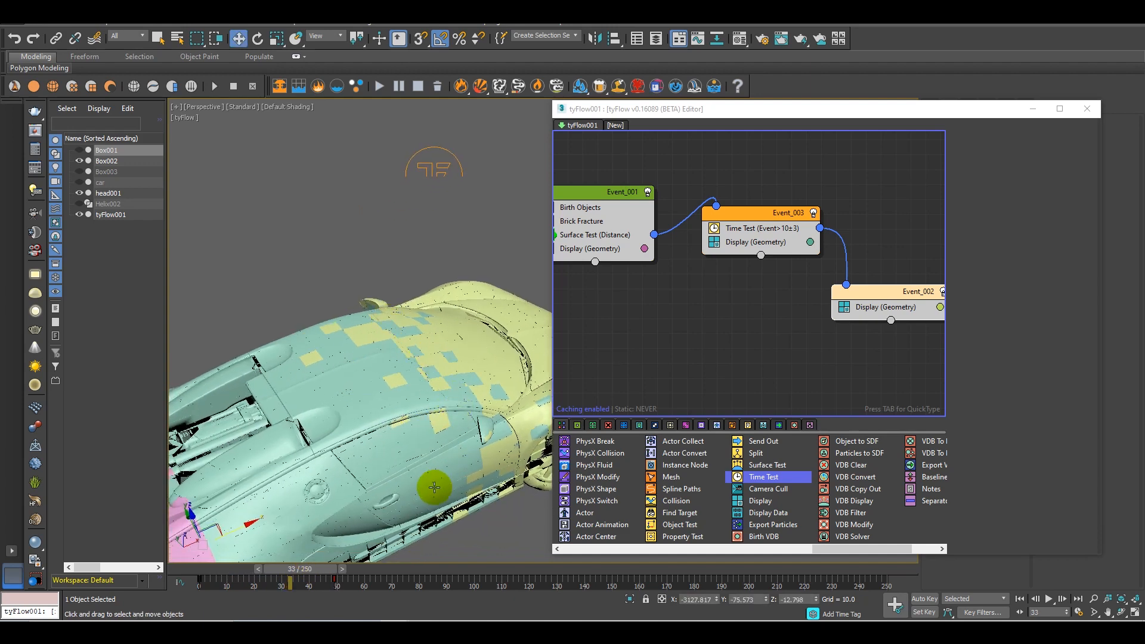
pyautogui.moveTo(435, 487); pyautogui.dragTo(442, 460, button='middle')
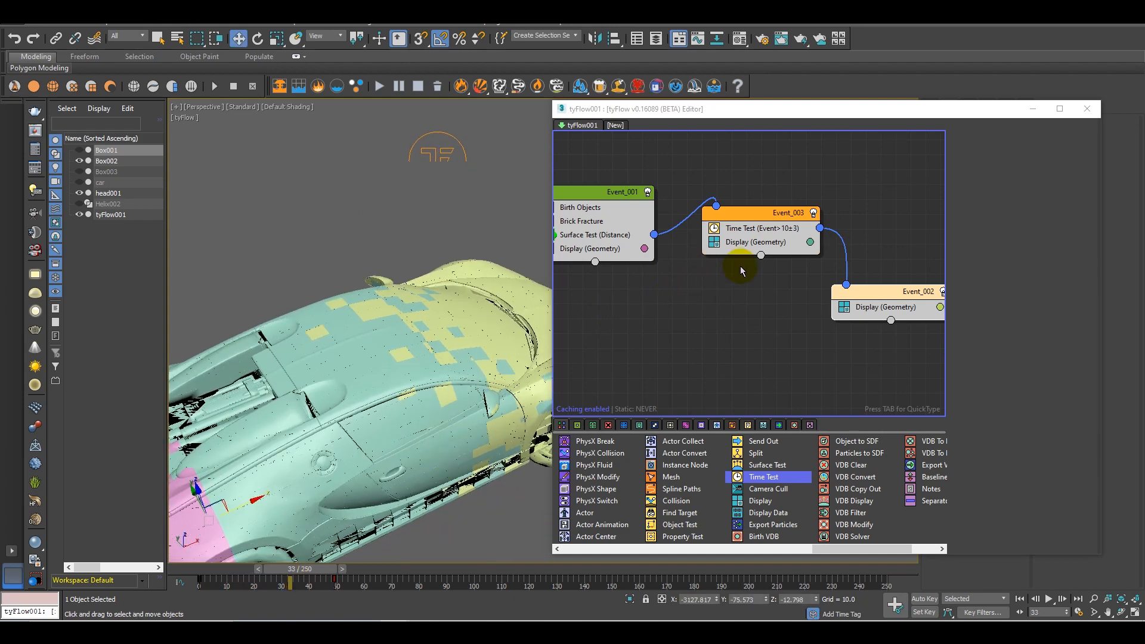
# Set the Time Test value to 8 and its variation to 5
pyautogui.click(781, 232)
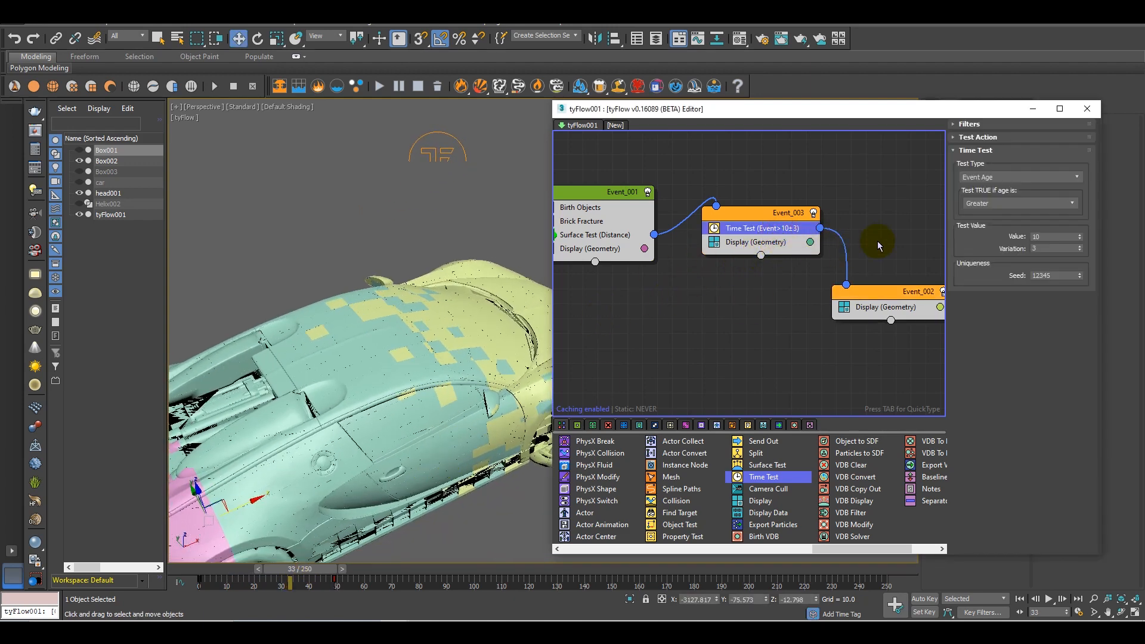
pyautogui.doubleClick(1047, 236)
pyautogui.write('8')
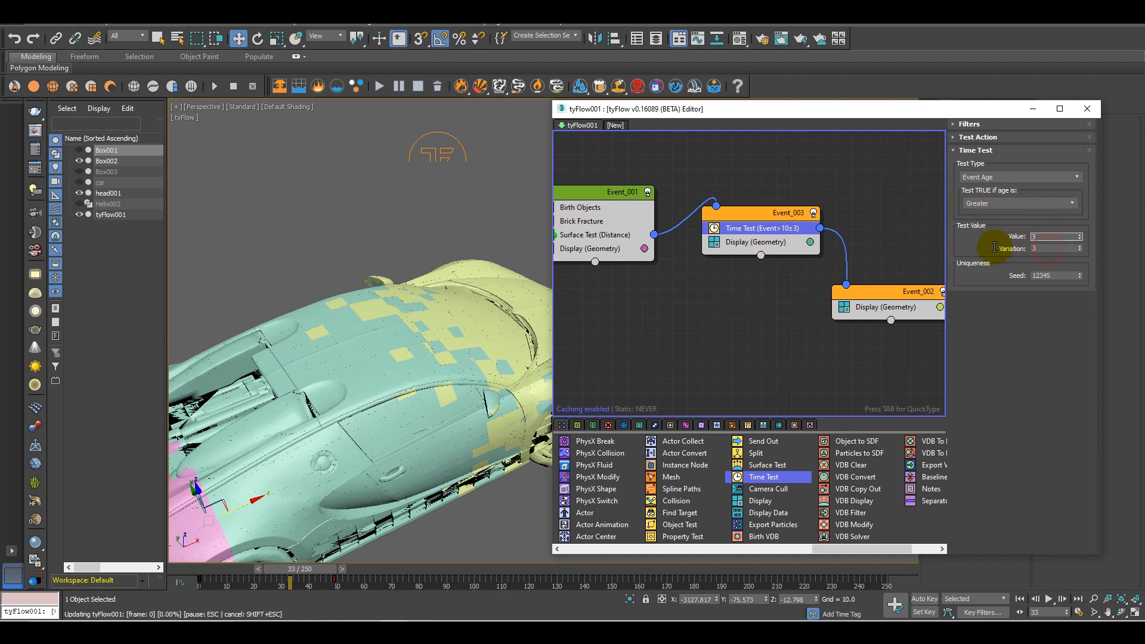
pyautogui.doubleClick(1054, 247)
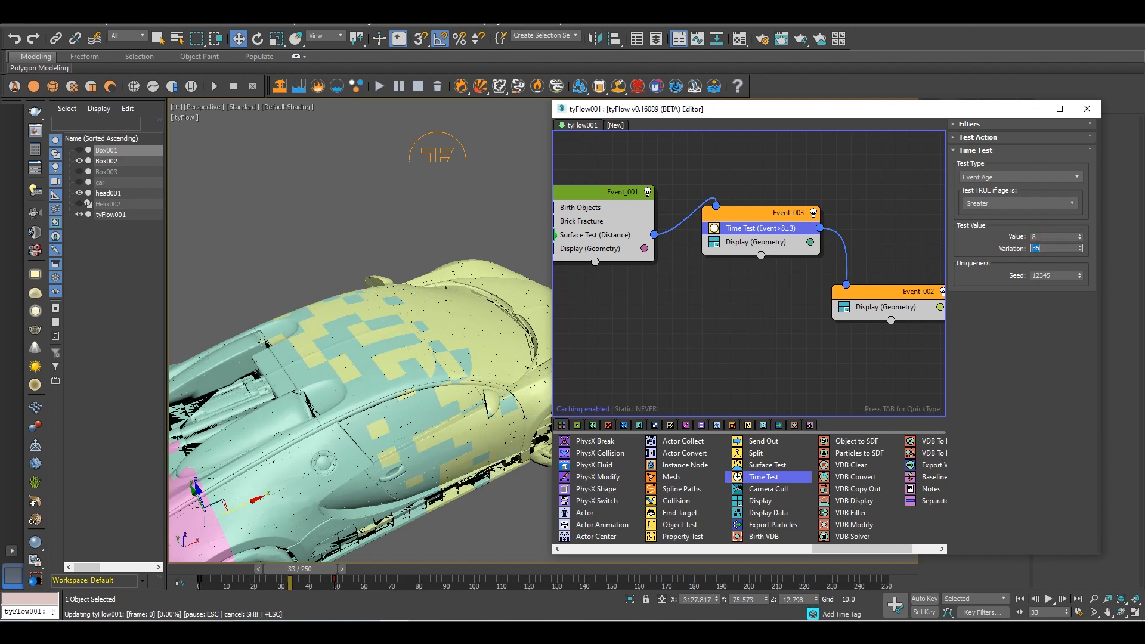
pyautogui.write('35')
pyautogui.press('Return')
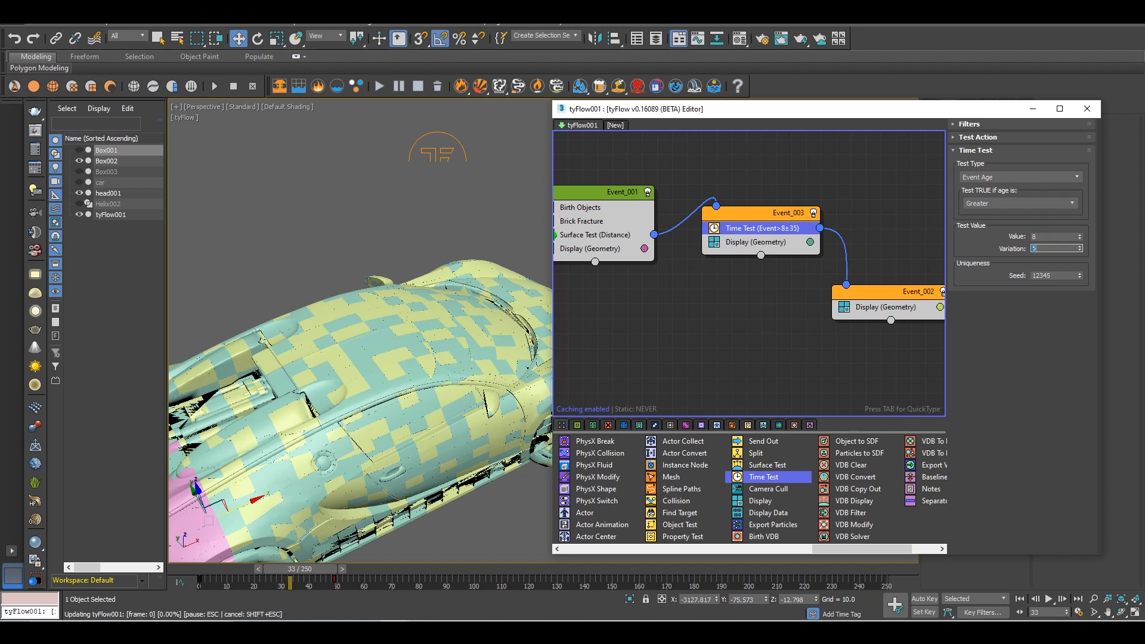
pyautogui.press('Return')
# Scrub to frame 31 and check the new Time Test timing from the front of the car
pyautogui.scroll(-4, 420, 334)
pyautogui.moveTo(420, 337)
pyautogui.keyDown('alt'); pyautogui.mouseDown(button='middle')
pyautogui.moveTo(404, 383)
pyautogui.moveTo(423, 337)
pyautogui.mouseUp(button='middle'); pyautogui.keyUp('alt')
pyautogui.moveTo(316, 575); pyautogui.dragTo(338, 564)
pyautogui.press('w')
pyautogui.keyDown('alt'); pyautogui.moveTo(471, 413); pyautogui.dragTo(419, 434, button='middle'); pyautogui.keyUp('alt')
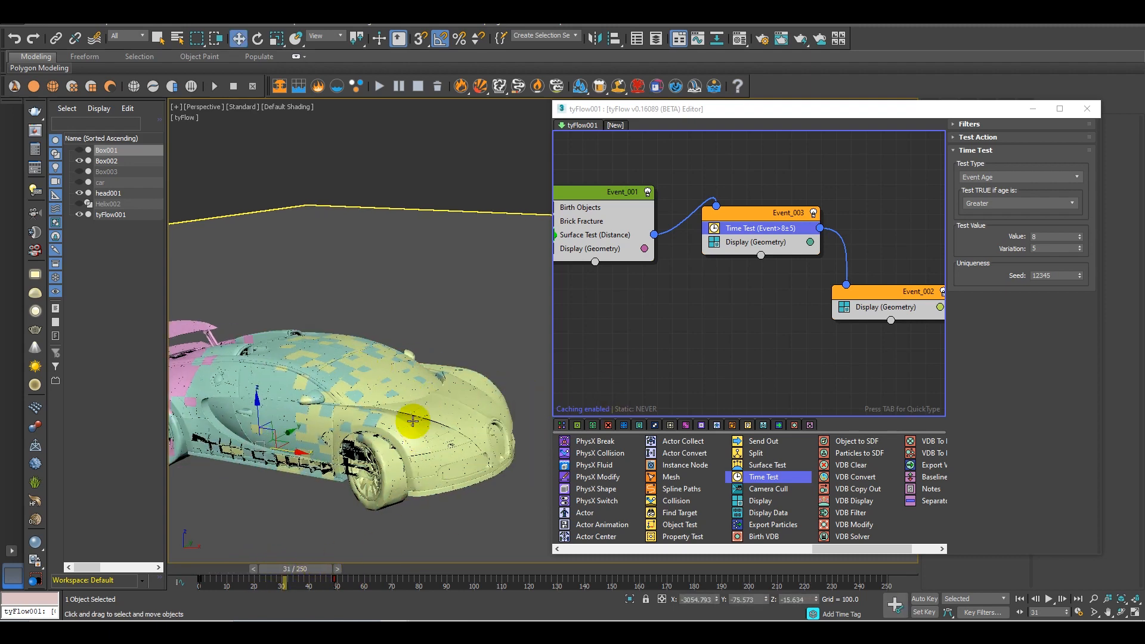
# Move Event_002 closer to Event_003 and turn off its Display operator
pyautogui.moveTo(876, 297); pyautogui.dragTo(866, 281)
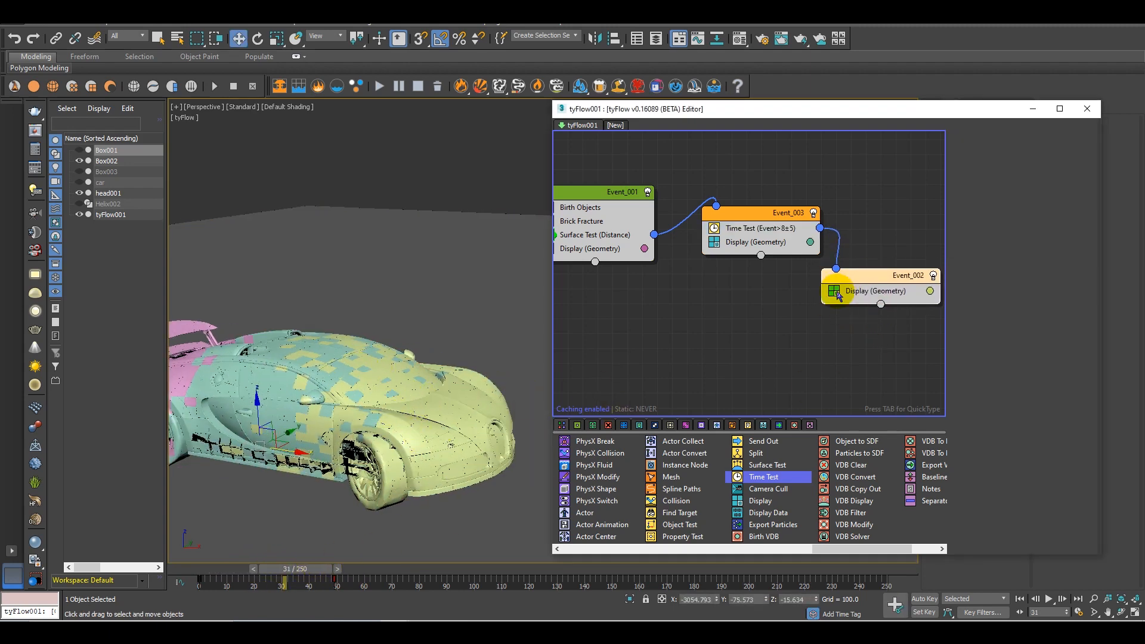
pyautogui.click(835, 292)
# Scrub the timeline and view the car from several sides to check how its bricks disappear
pyautogui.keyDown('alt'); pyautogui.moveTo(417, 498); pyautogui.dragTo(351, 561, button='middle'); pyautogui.keyUp('alt')
pyautogui.moveTo(295, 573)
pyautogui.mouseDown()
pyautogui.moveTo(266, 571)
pyautogui.moveTo(352, 577)
pyautogui.moveTo(274, 571)
pyautogui.mouseUp()
pyautogui.moveTo(328, 470); pyautogui.dragTo(461, 484, button='middle')
pyautogui.scroll(-5, 470, 499)
pyautogui.scroll(5, 476, 501)
pyautogui.moveTo(316, 569)
pyautogui.mouseDown()
pyautogui.moveTo(371, 584)
pyautogui.moveTo(257, 578)
pyautogui.moveTo(366, 589)
pyautogui.moveTo(268, 577)
pyautogui.moveTo(306, 583)
pyautogui.mouseUp()
pyautogui.keyDown('alt'); pyautogui.moveTo(366, 445); pyautogui.dragTo(417, 358, button='middle'); pyautogui.keyUp('alt')
pyautogui.scroll(3, 392, 400)
pyautogui.scroll(-8, 409, 332)
# Space out Event_002 and Event_003 in the flow graph
pyautogui.moveTo(307, 312); pyautogui.dragTo(871, 286, button='middle')
pyautogui.scroll(4, 312, 352)
pyautogui.moveTo(871, 285); pyautogui.dragTo(893, 290)
pyautogui.moveTo(743, 215); pyautogui.dragTo(737, 229)
# Add a Find Target operator below Display in Event_003 and bring the robot into view
pyautogui.moveTo(894, 553); pyautogui.dragTo(810, 549)
pyautogui.click(757, 256)
pyautogui.press('Tab')
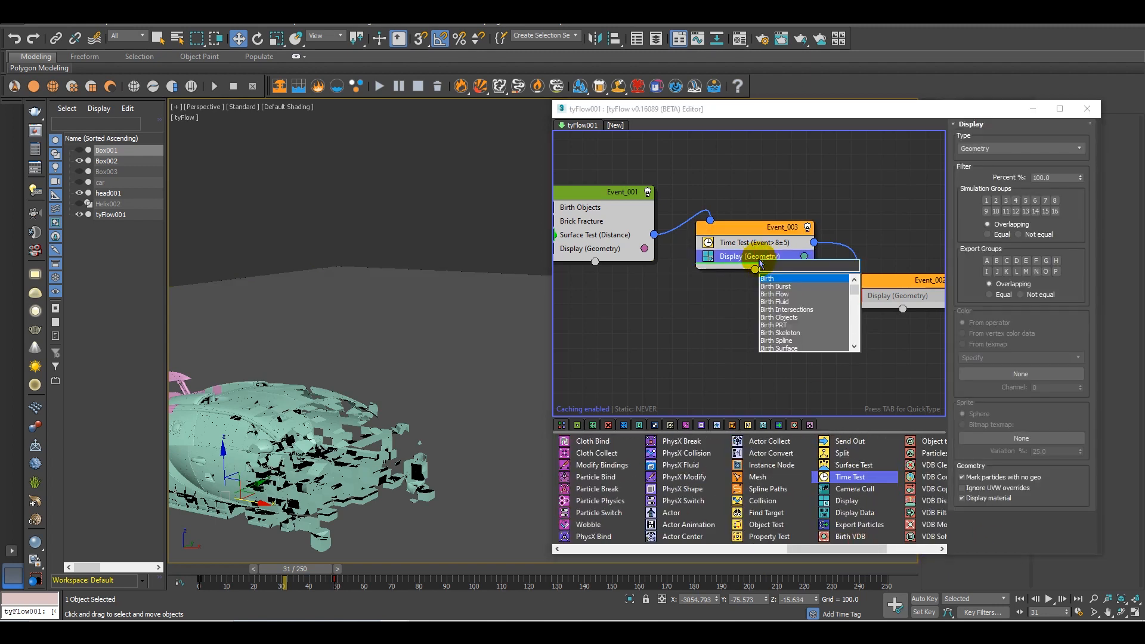
pyautogui.write('fin')
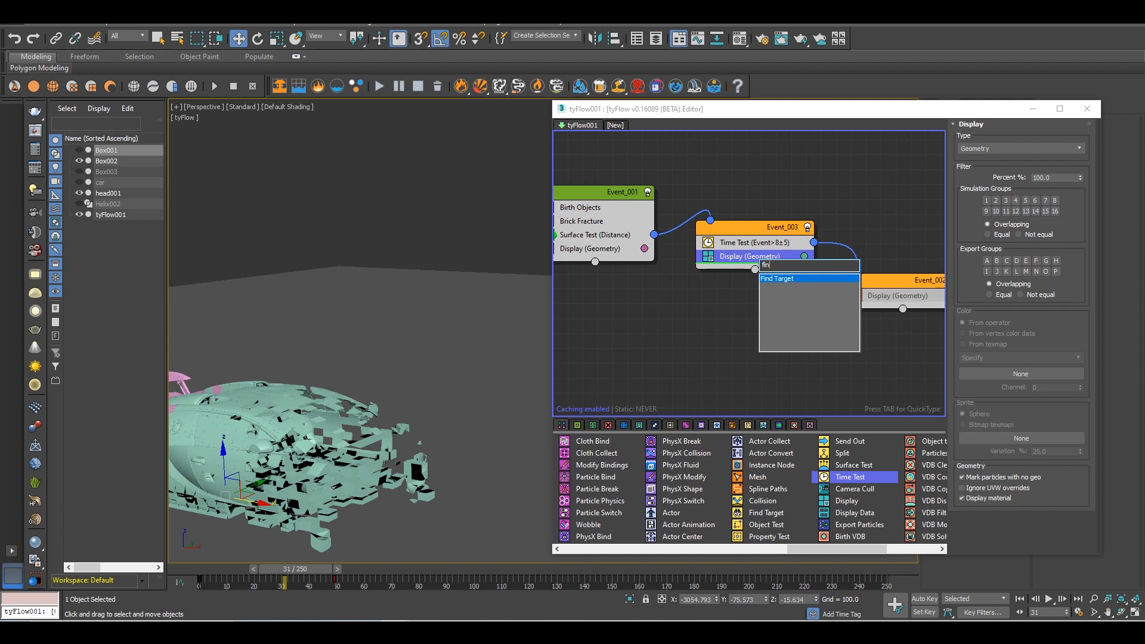
pyautogui.click(795, 280)
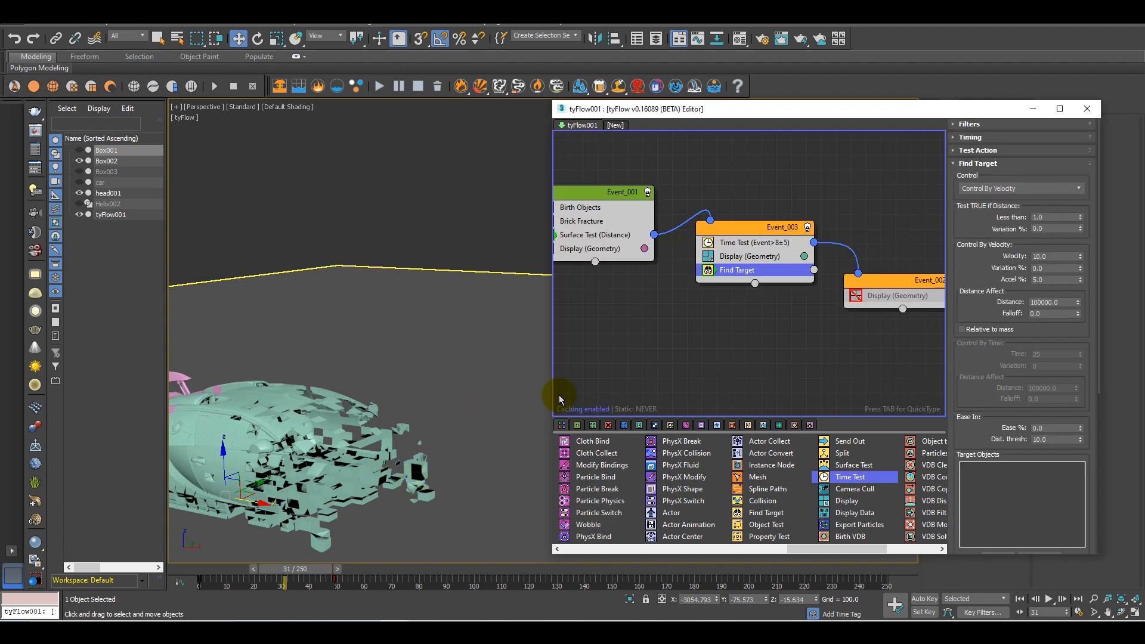
pyautogui.scroll(-8, 358, 476)
pyautogui.keyDown('alt'); pyautogui.moveTo(412, 463); pyautogui.dragTo(396, 432, button='middle'); pyautogui.keyUp('alt')
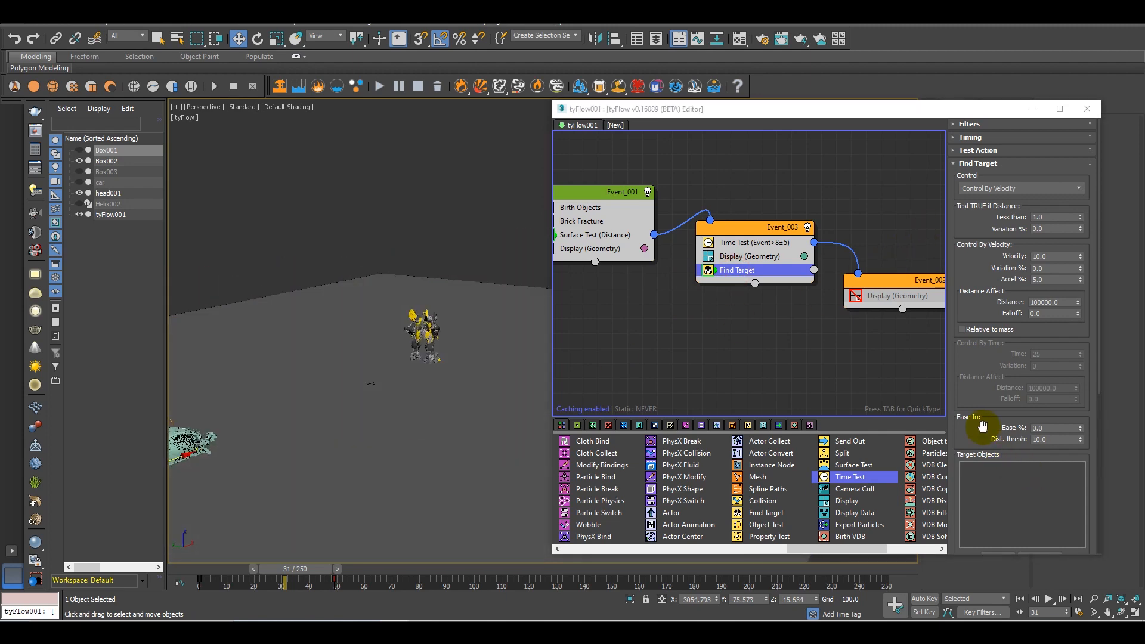
# Pick the robot head001 as the target object of the Find Target operator
pyautogui.scroll(-5, 984, 430)
pyautogui.click(1010, 384)
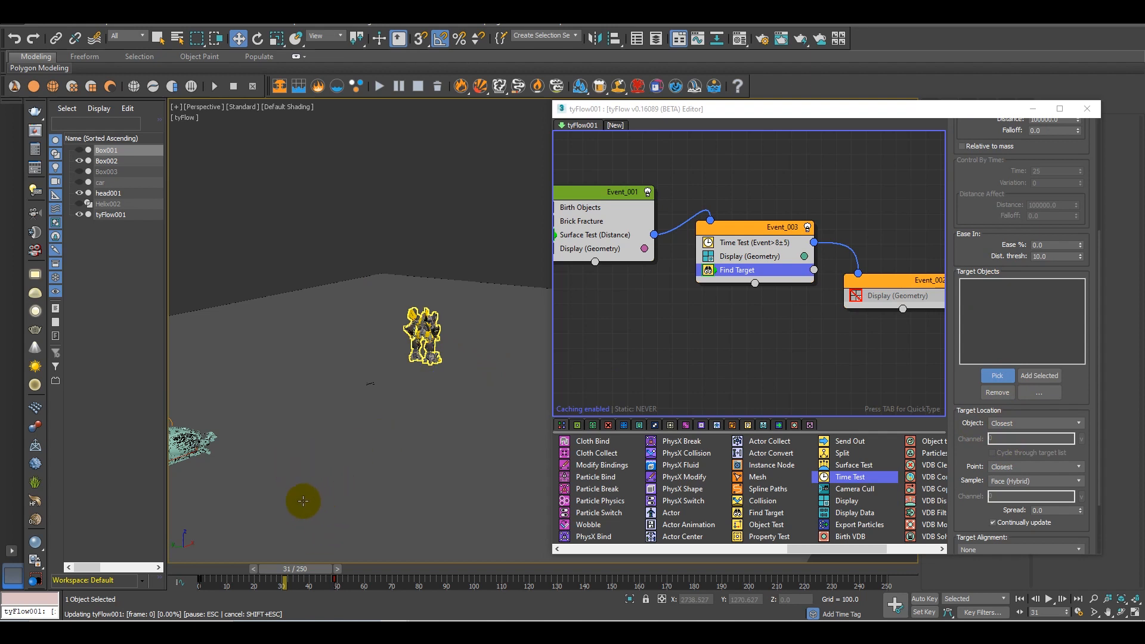
# Scrub the timeline between frames 10 and 31 and examine up close how the car's bricks break away toward the target
pyautogui.scroll(4, 301, 493)
pyautogui.moveTo(209, 454); pyautogui.dragTo(326, 453, button='middle')
pyautogui.scroll(4, 331, 460)
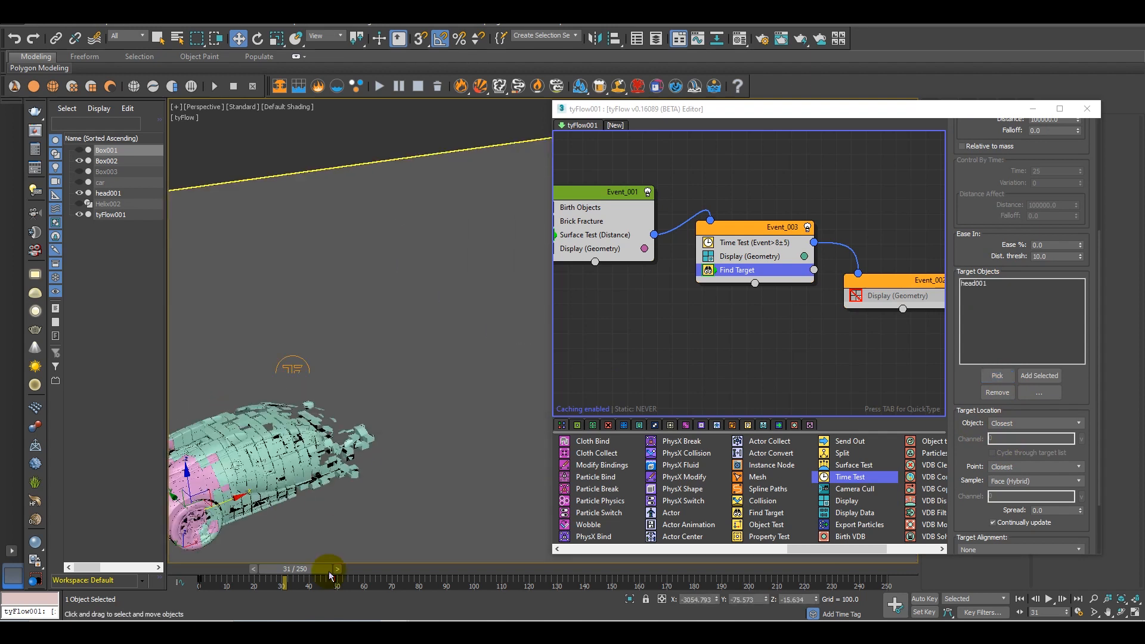
pyautogui.moveTo(328, 572); pyautogui.dragTo(282, 563)
pyautogui.keyDown('alt'); pyautogui.moveTo(327, 440); pyautogui.dragTo(379, 463, button='middle'); pyautogui.keyUp('alt')
pyautogui.scroll(3, 378, 463)
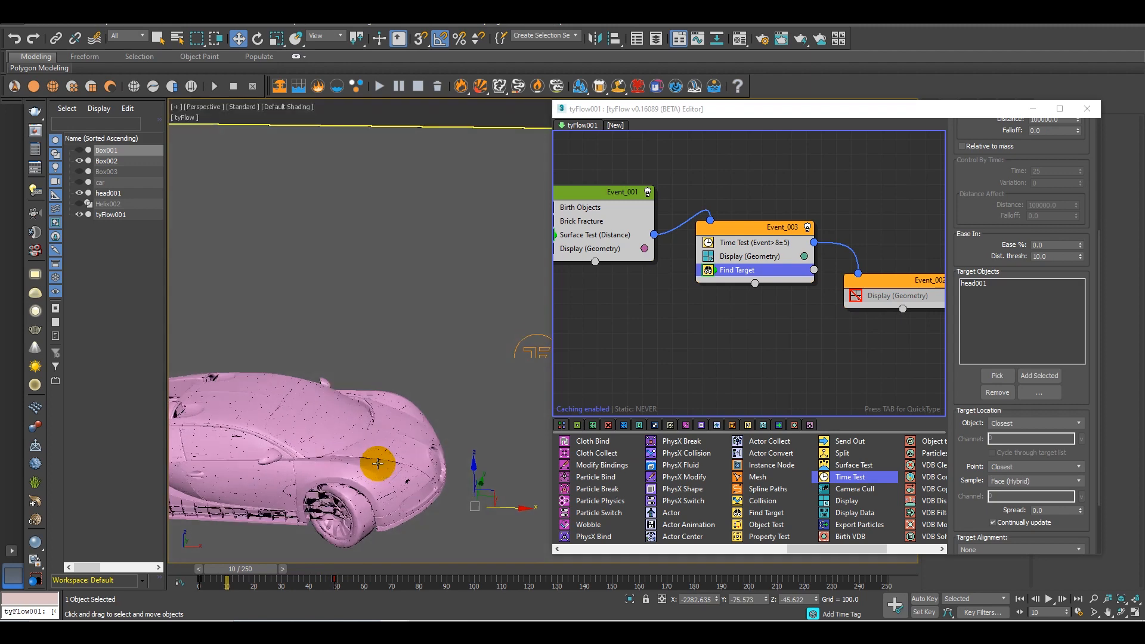
pyautogui.click(395, 480)
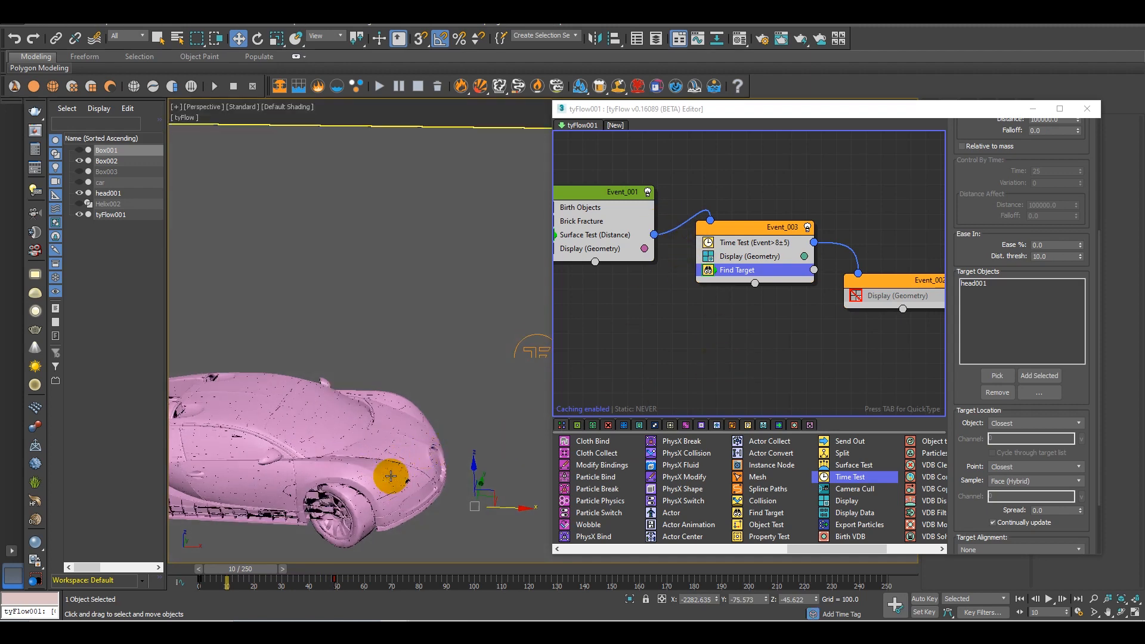
pyautogui.keyDown('alt'); pyautogui.moveTo(390, 446); pyautogui.dragTo(339, 556, button='middle'); pyautogui.keyUp('alt')
pyautogui.moveTo(263, 571); pyautogui.dragTo(321, 572)
pyautogui.moveTo(354, 486)
pyautogui.keyDown('alt'); pyautogui.mouseDown(button='middle')
pyautogui.moveTo(294, 491)
pyautogui.moveTo(302, 467)
pyautogui.moveTo(335, 473)
pyautogui.moveTo(332, 440)
pyautogui.moveTo(368, 485)
pyautogui.moveTo(333, 473)
pyautogui.moveTo(364, 412)
pyautogui.moveTo(385, 466)
pyautogui.moveTo(374, 475)
pyautogui.mouseUp(button='middle'); pyautogui.keyUp('alt')
pyautogui.keyDown('alt'); pyautogui.moveTo(338, 414); pyautogui.dragTo(368, 420, button='middle'); pyautogui.keyUp('alt')
# Add a Shape operator below Find Target in Event_003 and return the timeline to frame 0
pyautogui.press('Tab')
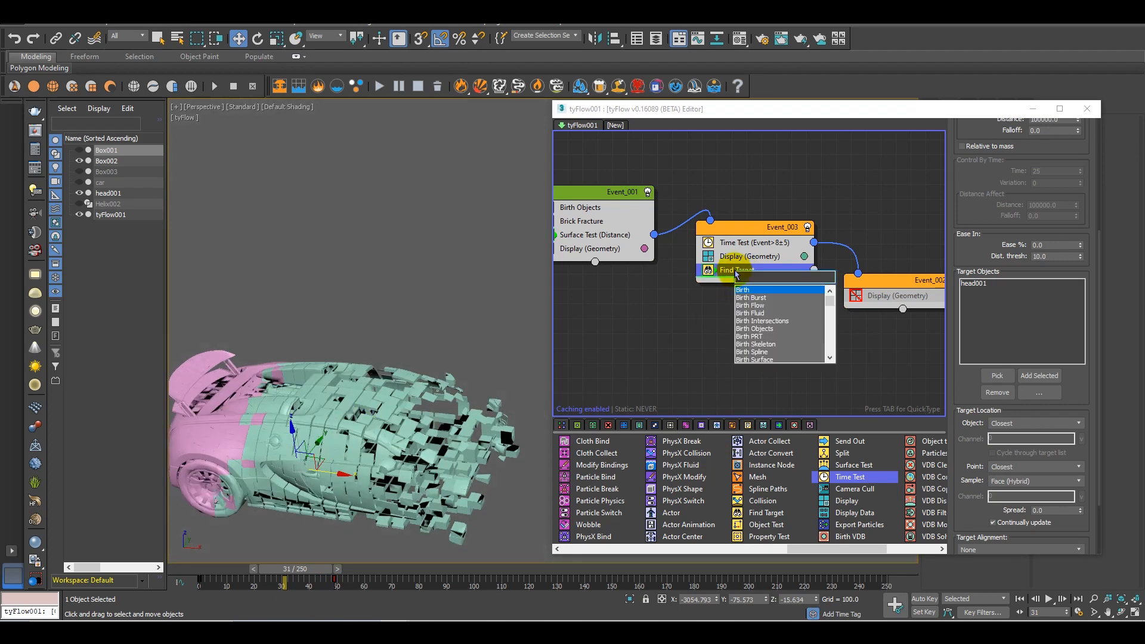
pyautogui.write('sha')
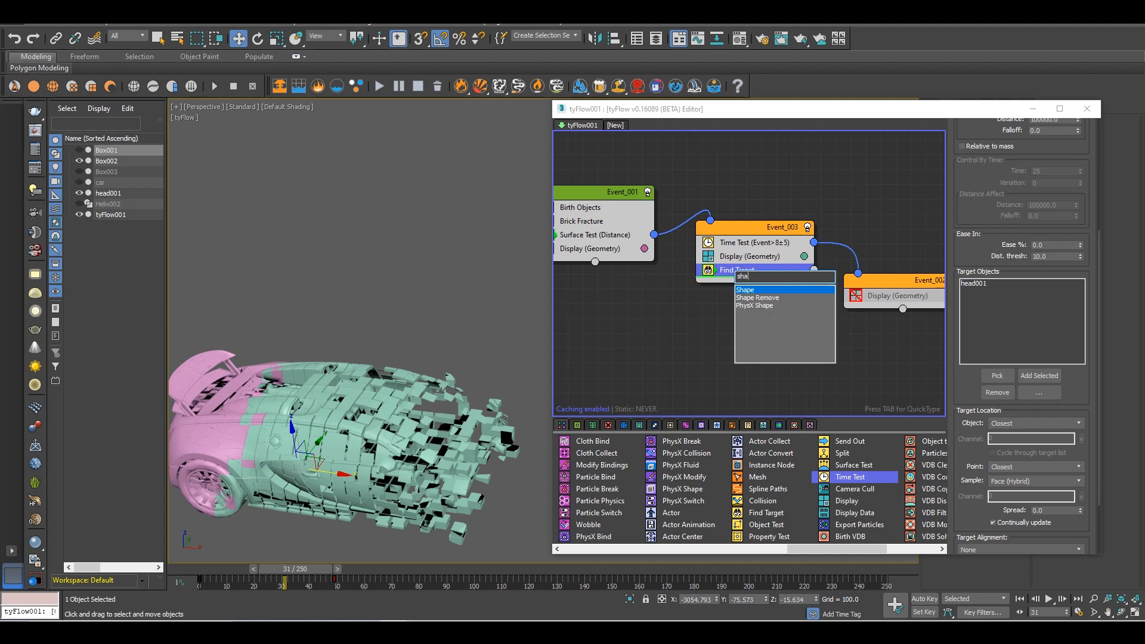
pyautogui.press('Return')
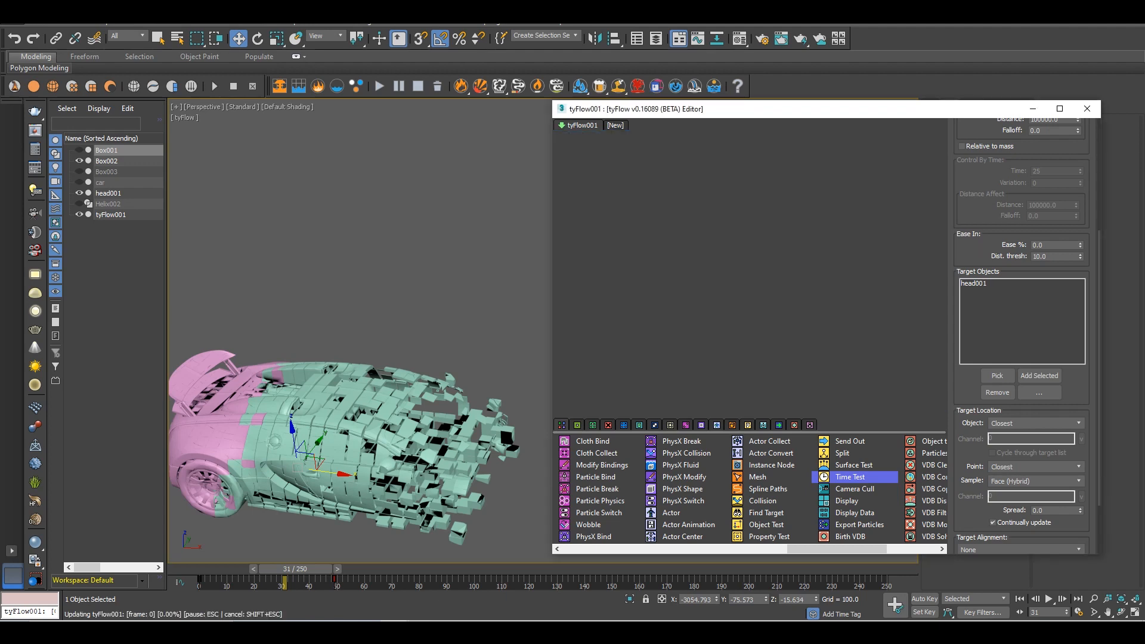
pyautogui.moveTo(300, 575); pyautogui.dragTo(217, 576)
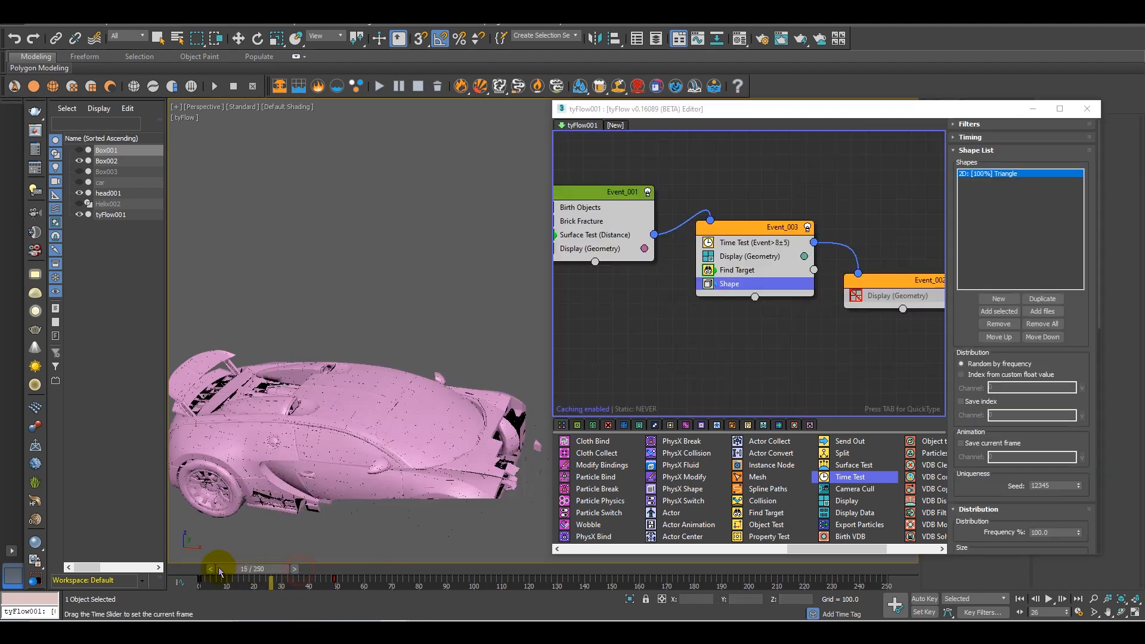
# Change the Shape operator's mesh type to the 3D Cube
pyautogui.scroll(-5, 965, 346)
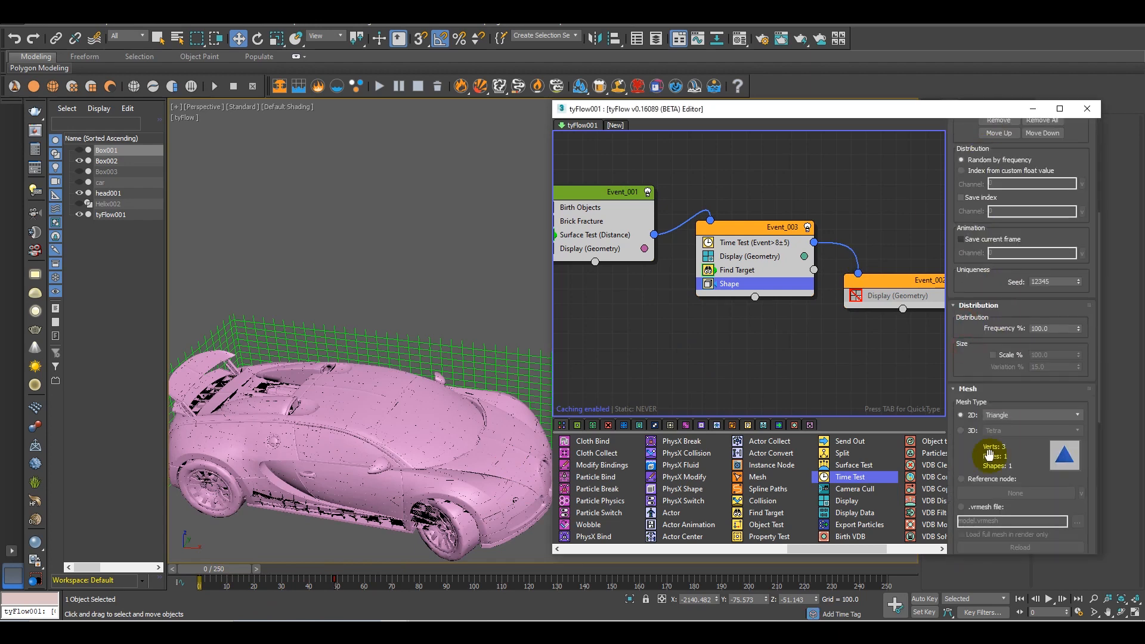
pyautogui.click(968, 431)
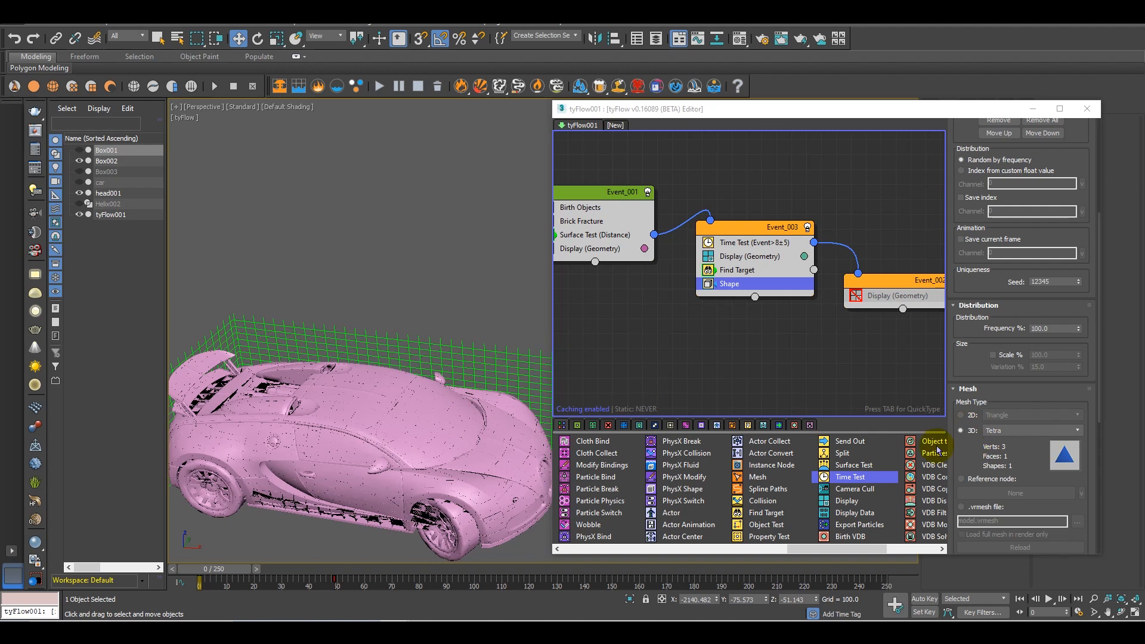
pyautogui.click(1027, 430)
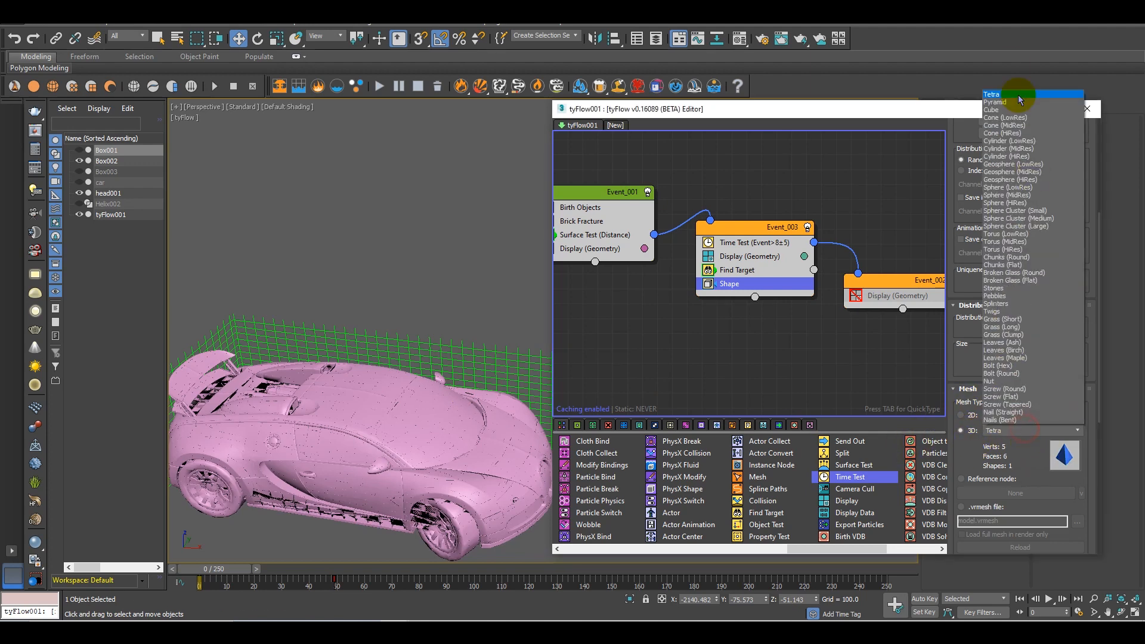
pyautogui.click(992, 111)
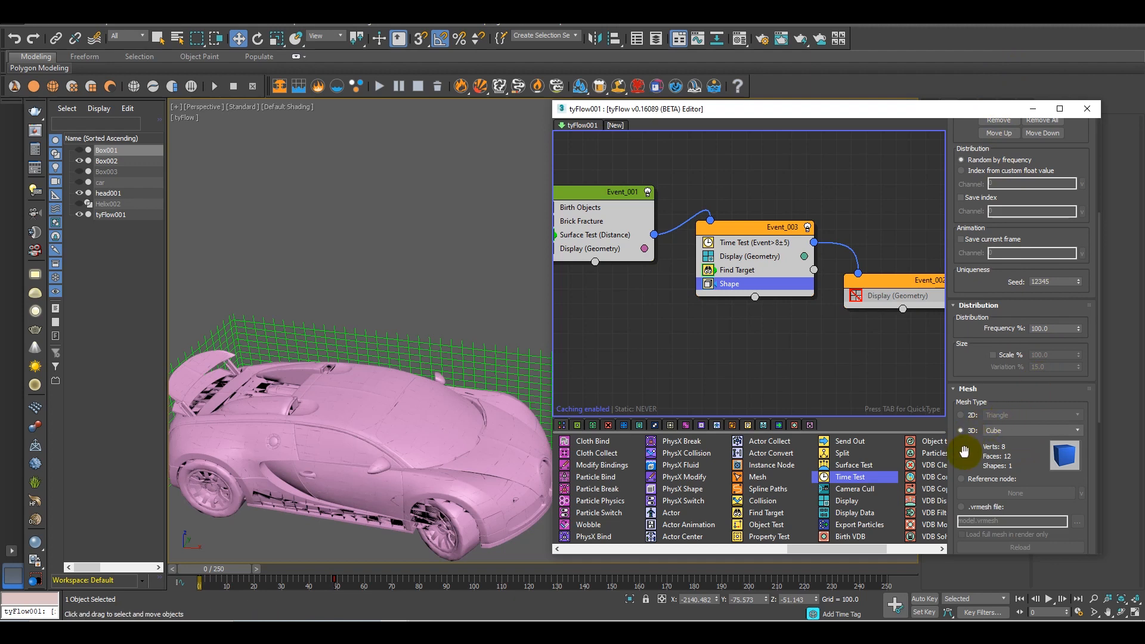
# Enable size scaling for the cube shape, with a scale of 500% and a variation of 30%
pyautogui.scroll(-2, 975, 417)
pyautogui.click(1006, 330)
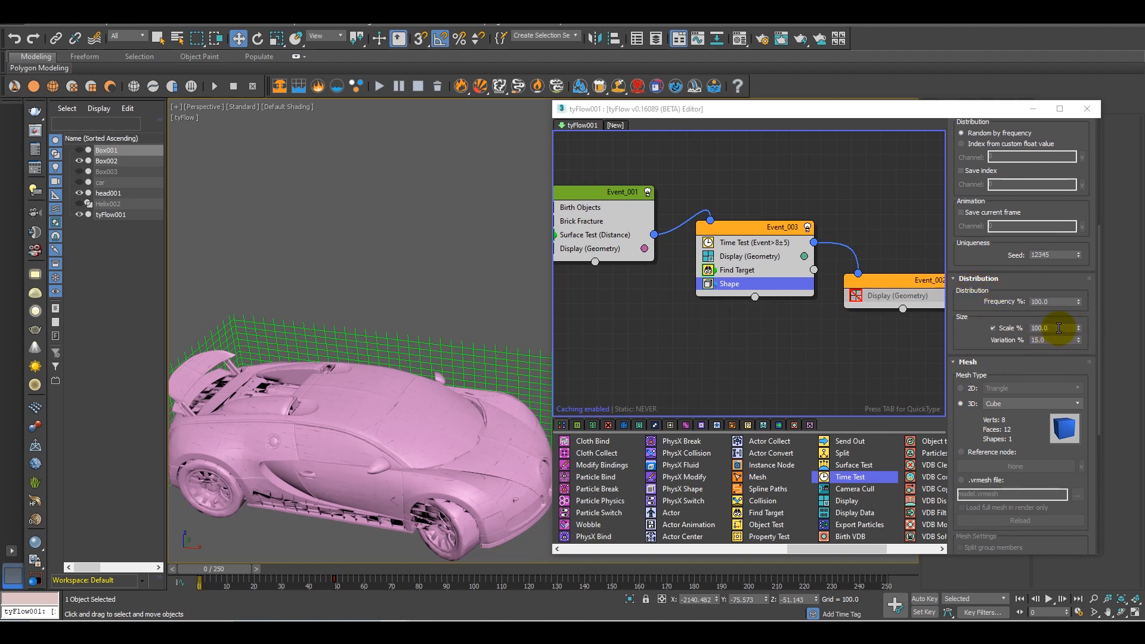
pyautogui.doubleClick(1058, 328)
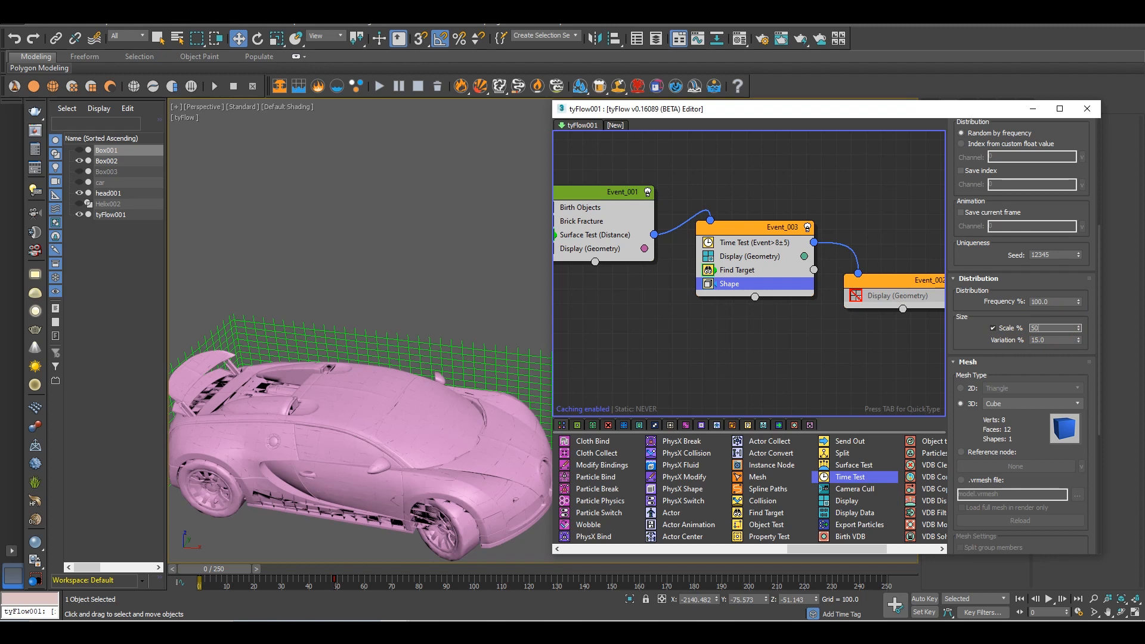
pyautogui.write('500')
pyautogui.press('Return')
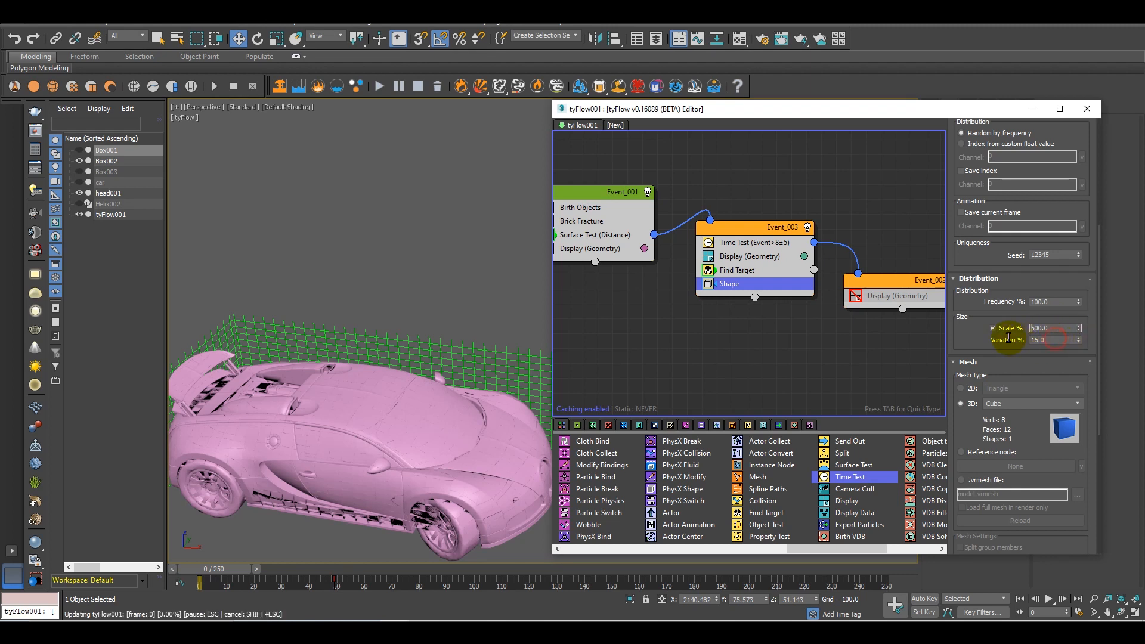
pyautogui.doubleClick(1050, 340)
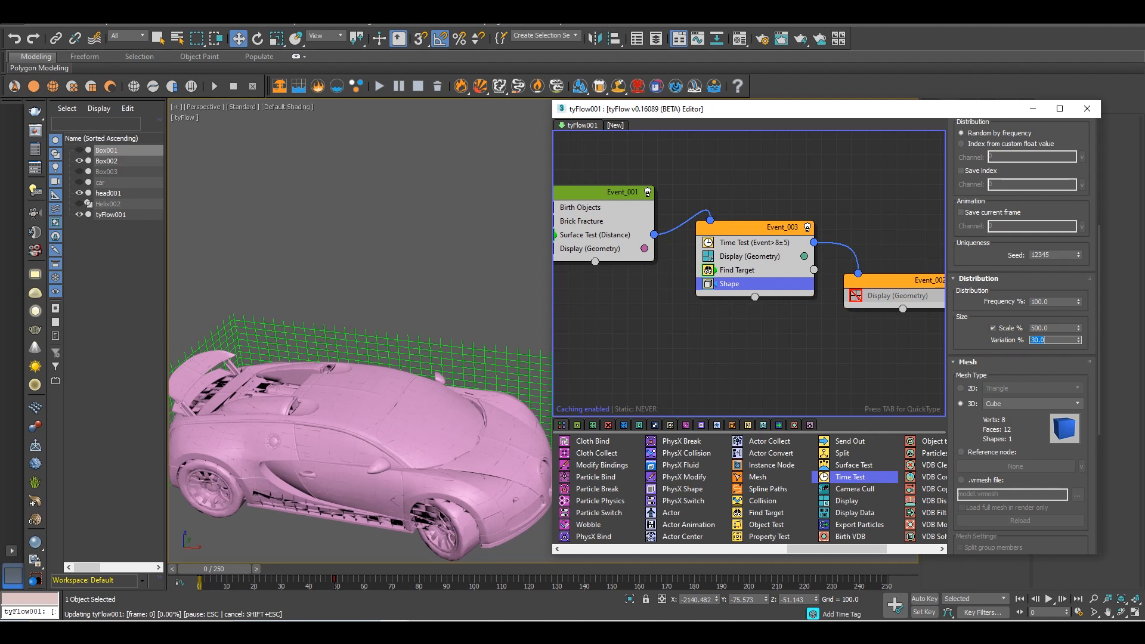
# Set the cube shape's frequency to 50% and duplicate it in the shape list
pyautogui.doubleClick(1055, 301)
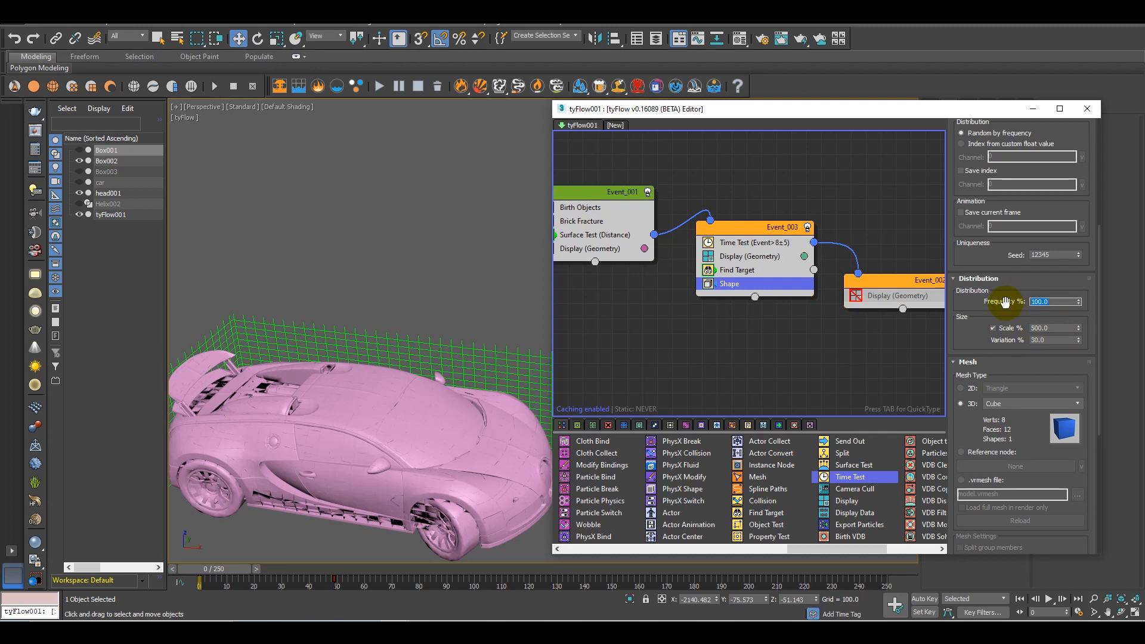
pyautogui.press('Return')
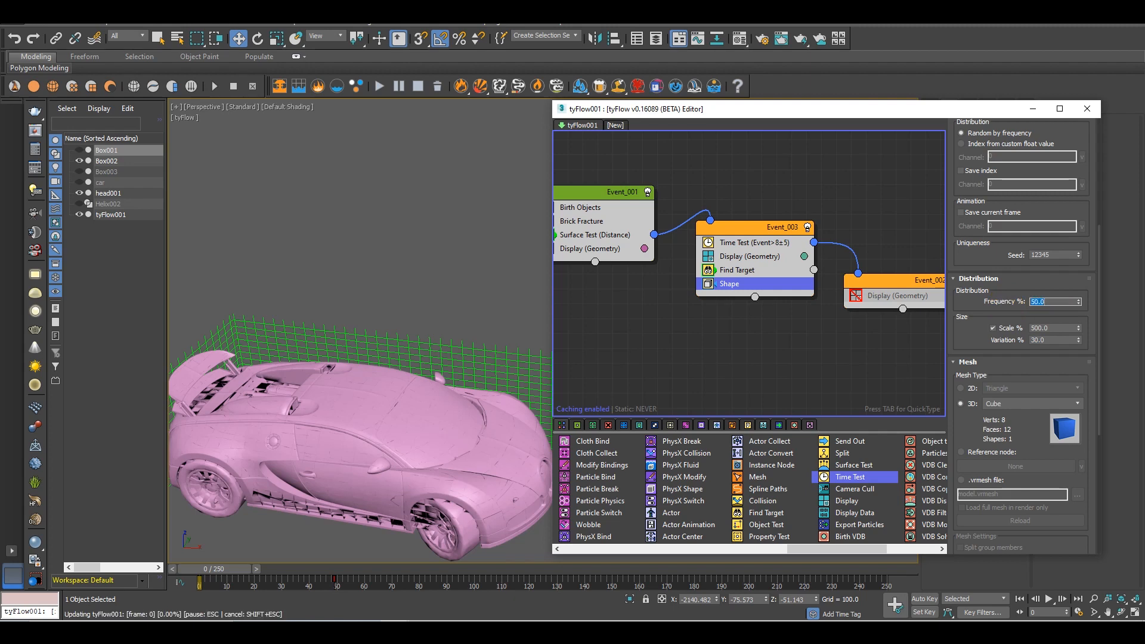
pyautogui.click(1031, 279)
pyautogui.moveTo(1002, 256); pyautogui.dragTo(1029, 562)
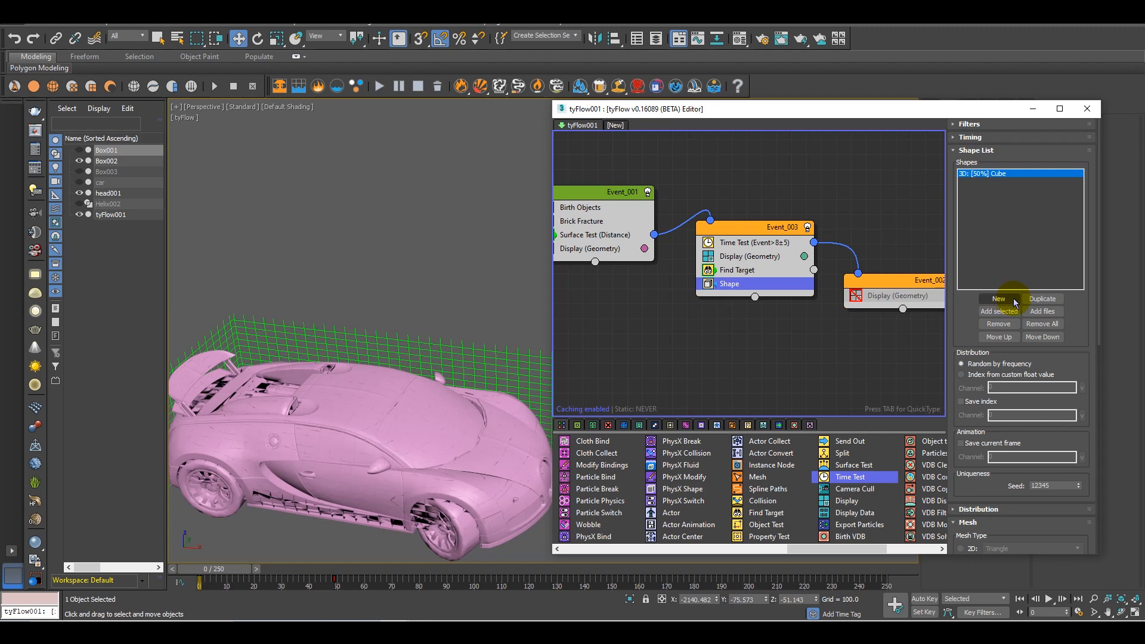
pyautogui.click(1039, 299)
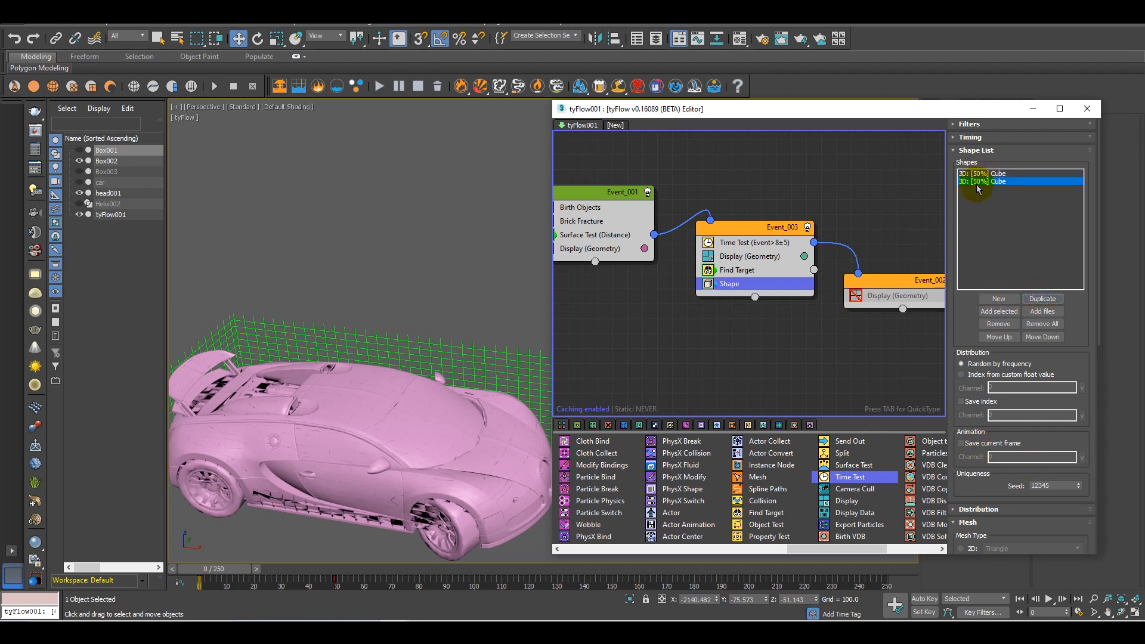
# Set the duplicated cube shape's scale to 300% in its distribution settings
pyautogui.scroll(-5, 976, 420)
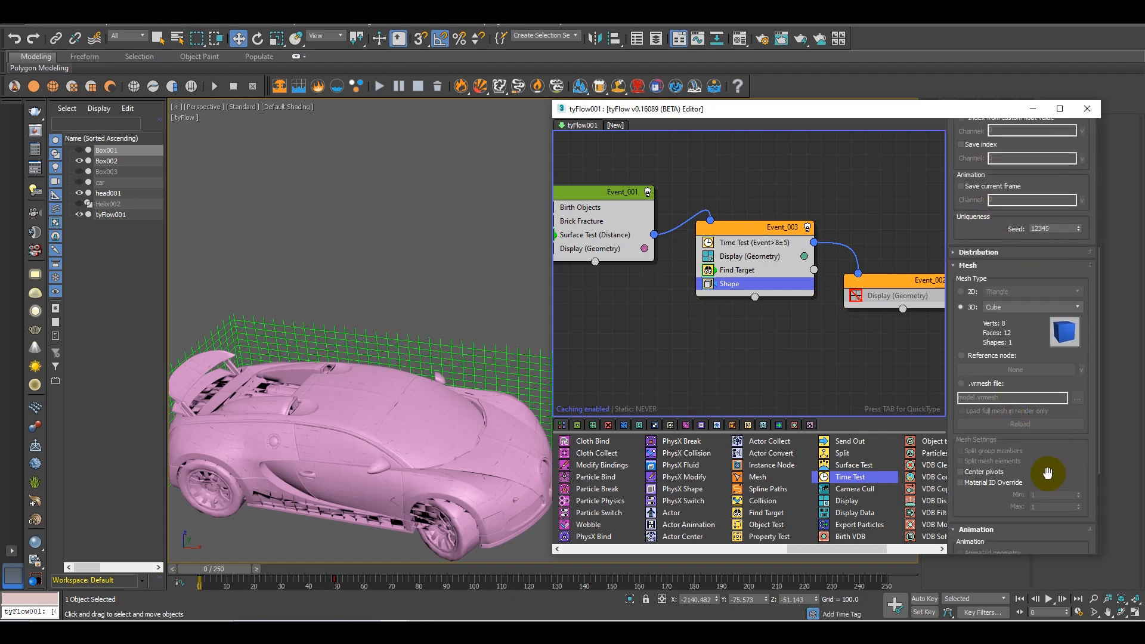
pyautogui.moveTo(967, 278); pyautogui.dragTo(966, 396)
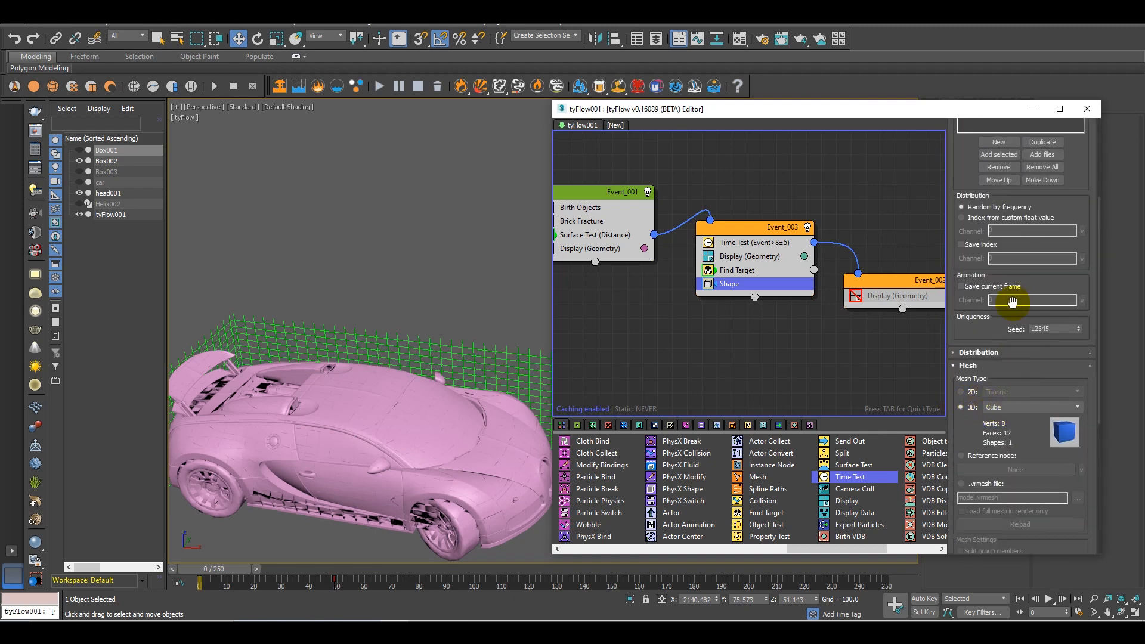
pyautogui.click(1003, 358)
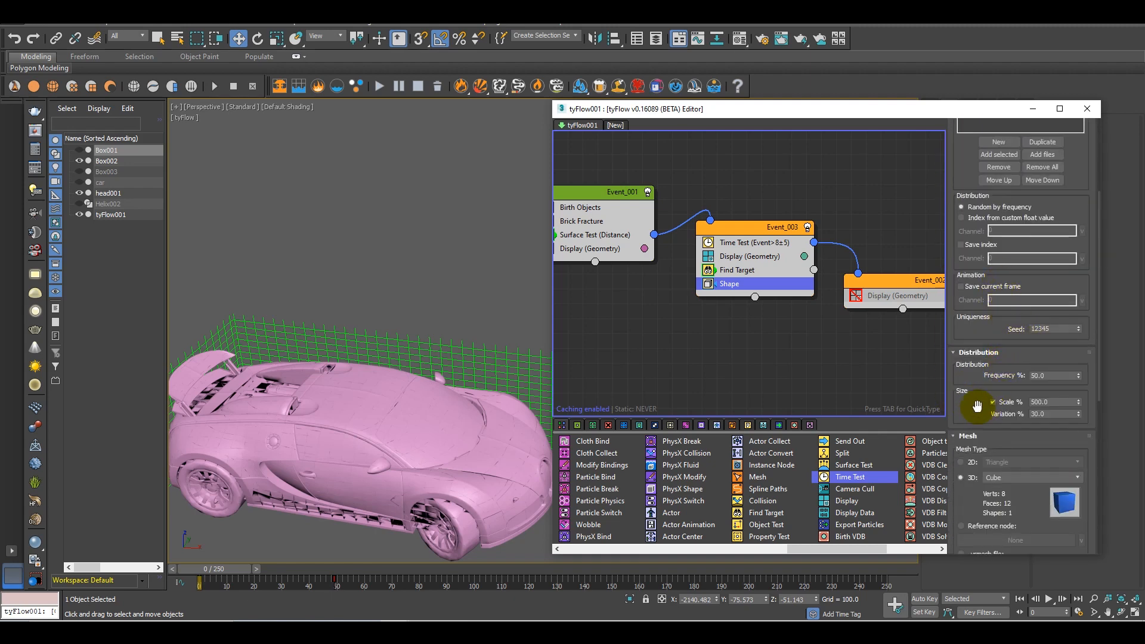
pyautogui.moveTo(984, 401); pyautogui.dragTo(1014, 358)
pyautogui.doubleClick(1039, 356)
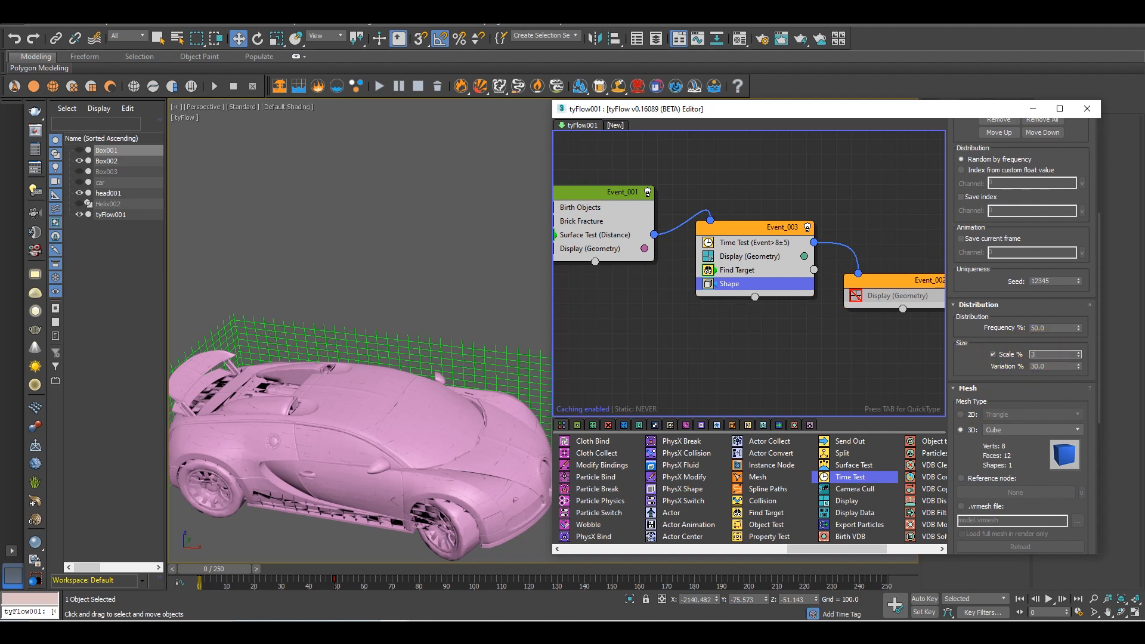
pyautogui.click(973, 369)
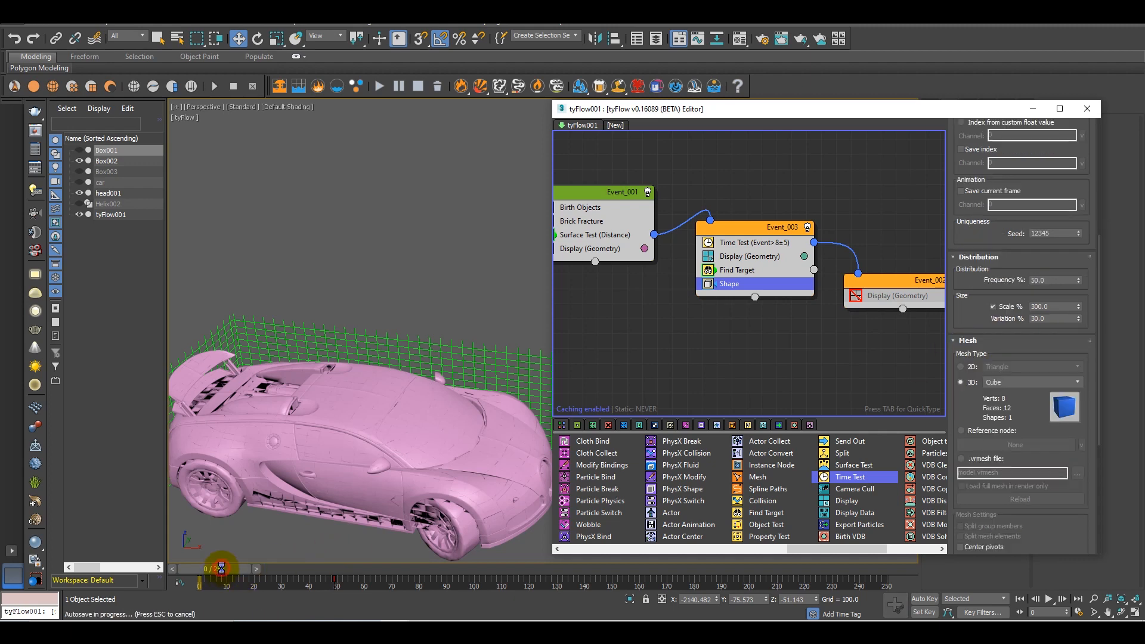
# Move the timeline to frame 26 to inspect the cubes, and set the second cube shape's scale to 500%
pyautogui.moveTo(226, 570); pyautogui.dragTo(290, 579)
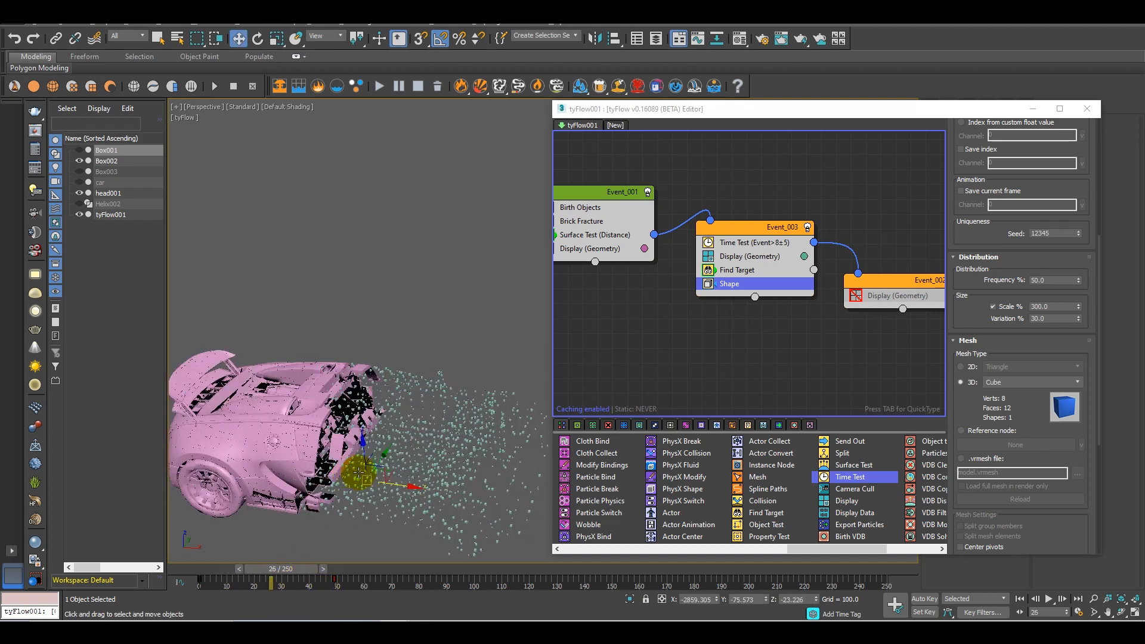
pyautogui.keyDown('alt'); pyautogui.moveTo(361, 474); pyautogui.dragTo(414, 486, button='middle'); pyautogui.keyUp('alt')
pyautogui.scroll(3, 988, 329)
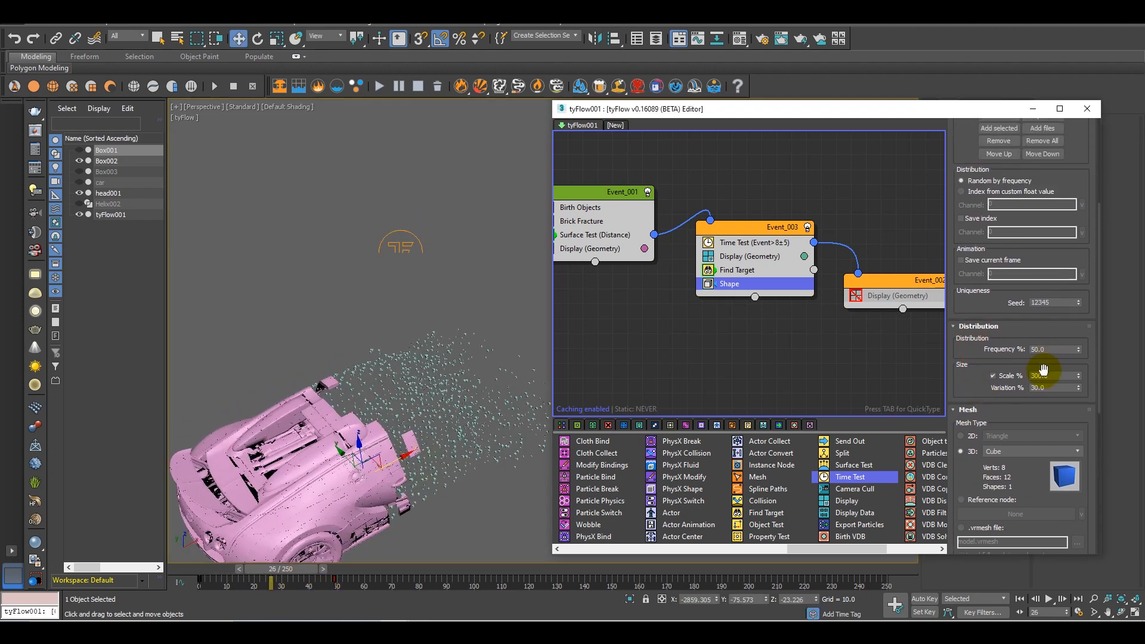
pyautogui.doubleClick(1056, 376)
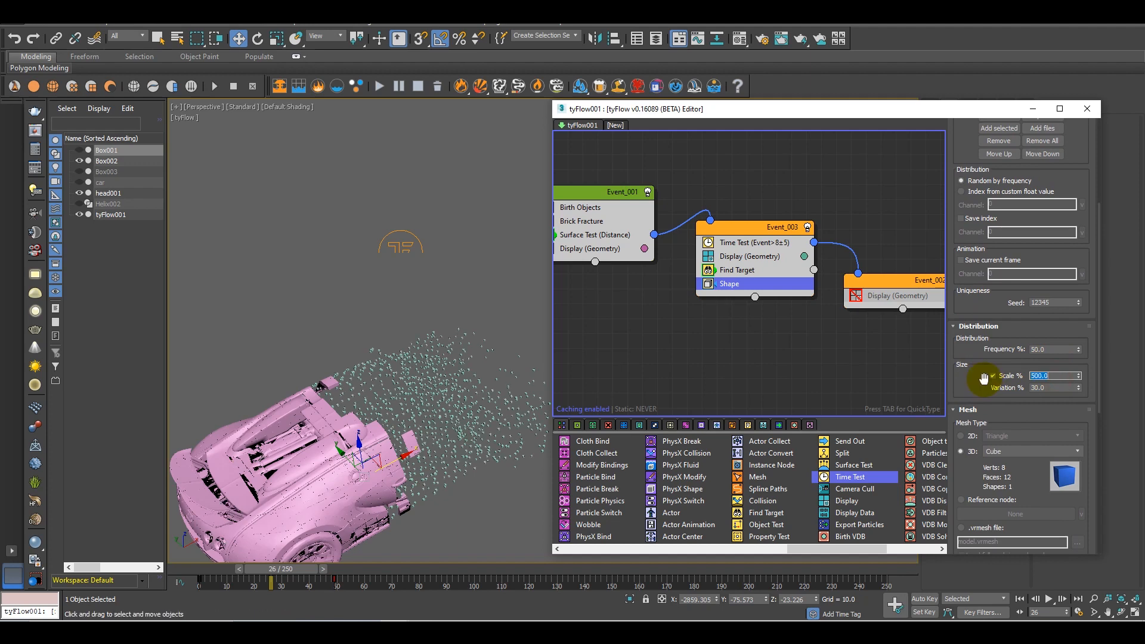
pyautogui.scroll(5, 504, 412)
pyautogui.moveTo(513, 430); pyautogui.dragTo(522, 442, button='middle')
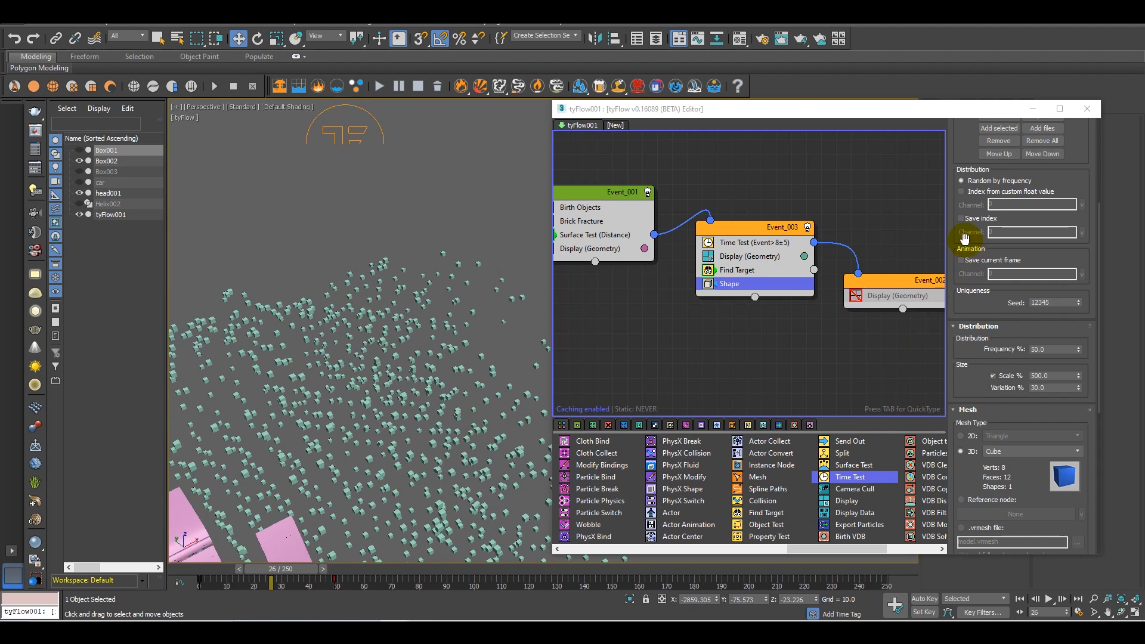
# Set the scale of the first cube in the shape list to 1000%
pyautogui.scroll(5, 972, 396)
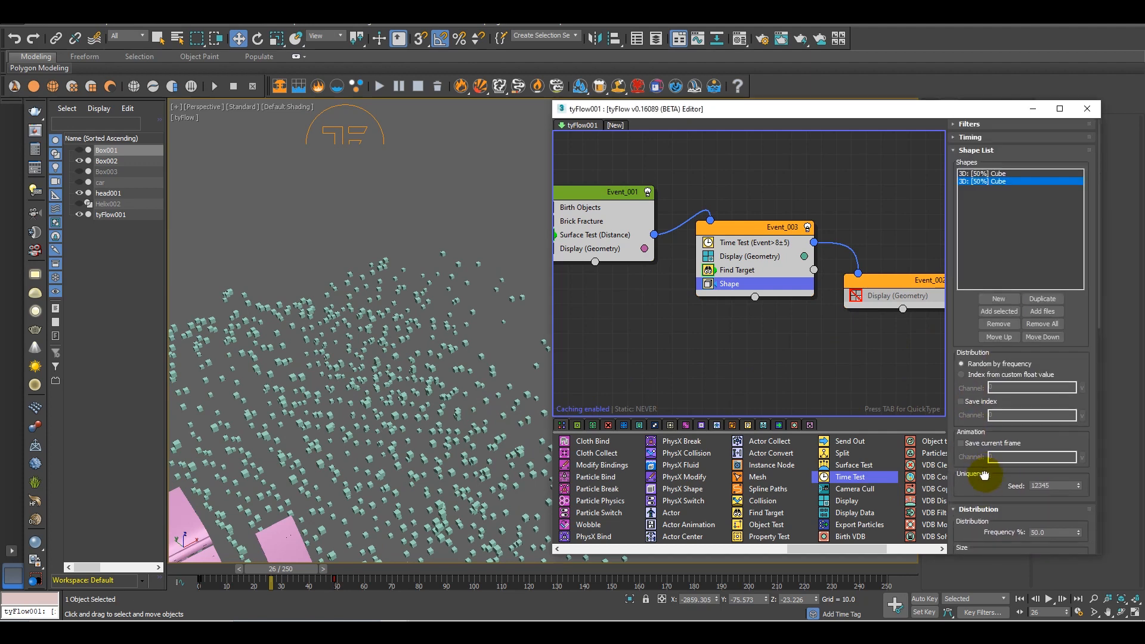
pyautogui.click(998, 291)
pyautogui.click(982, 166)
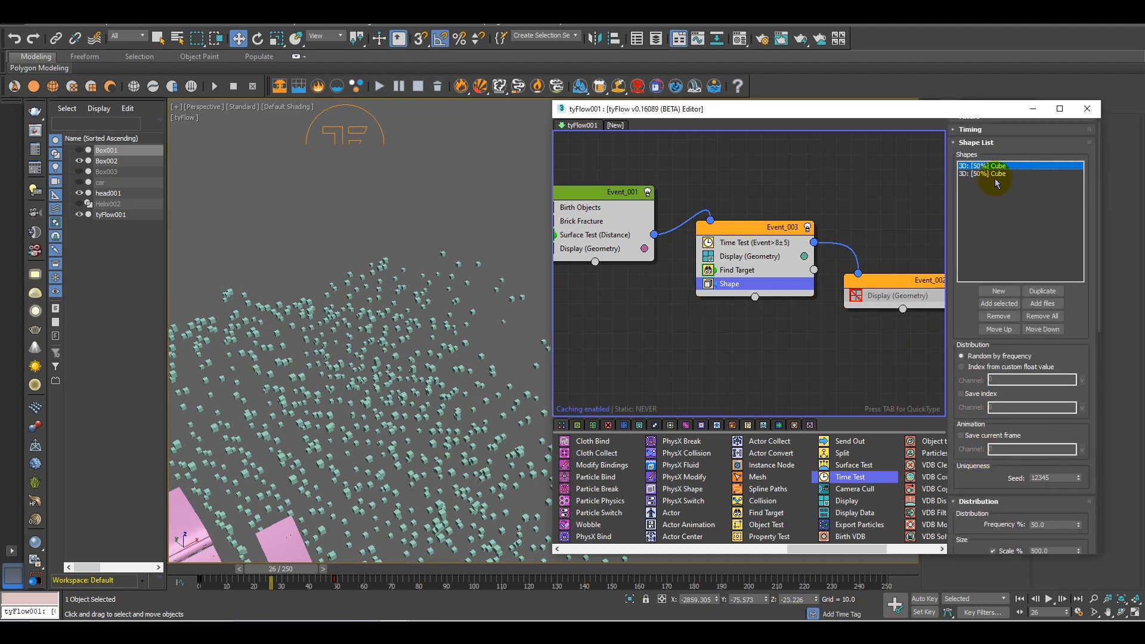
pyautogui.scroll(-5, 981, 376)
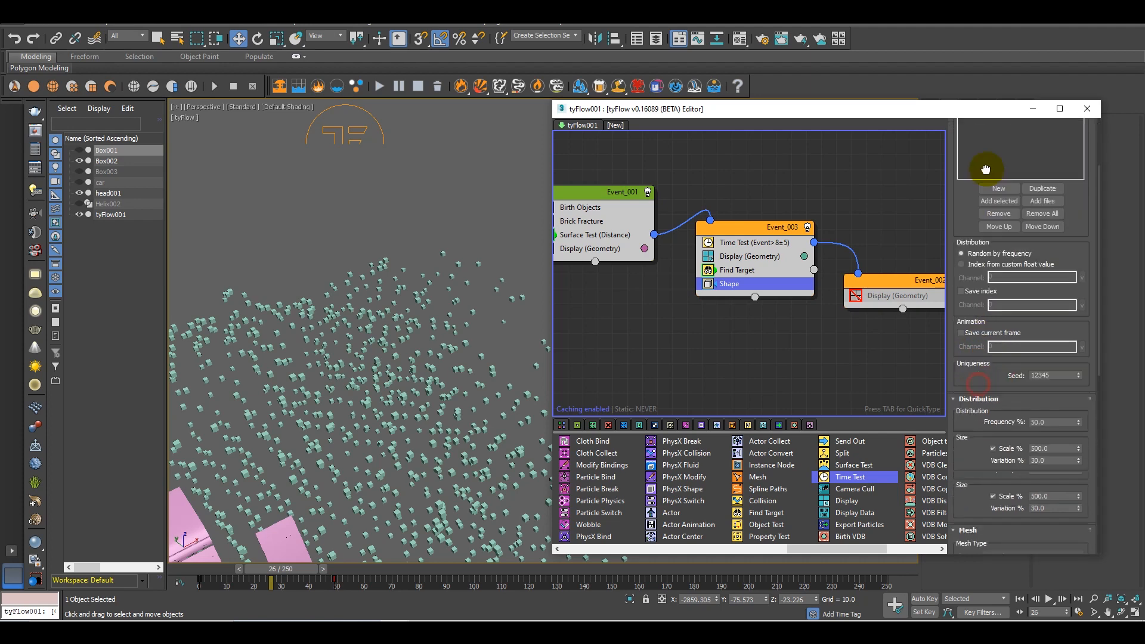
pyautogui.doubleClick(1055, 291)
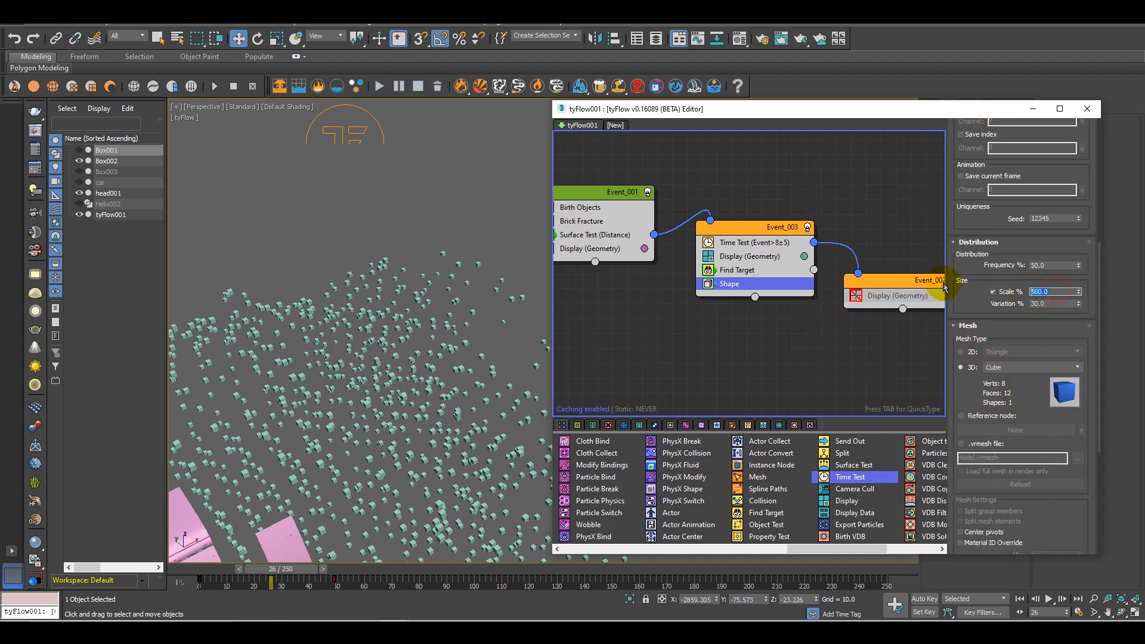
pyautogui.press('Return')
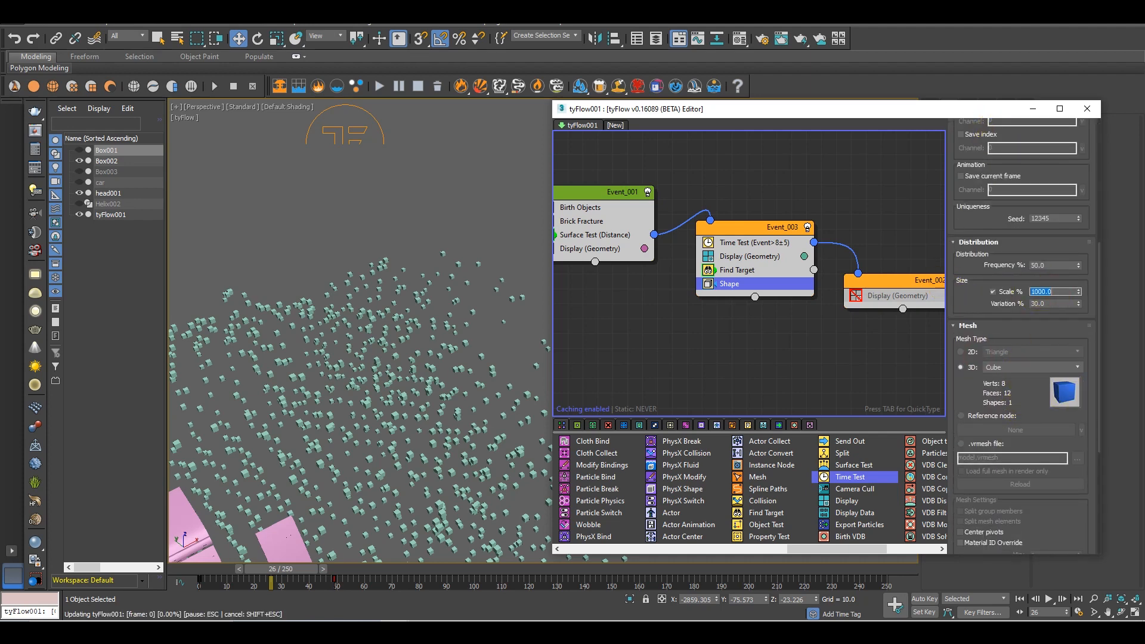
# Inspect the size of the cubes flying off the car and look further through the available operators
pyautogui.keyDown('alt'); pyautogui.moveTo(328, 434); pyautogui.dragTo(376, 435, button='middle'); pyautogui.keyUp('alt')
pyautogui.scroll(-5, 296, 434)
pyautogui.scroll(3, 296, 434)
pyautogui.scroll(2, 376, 435)
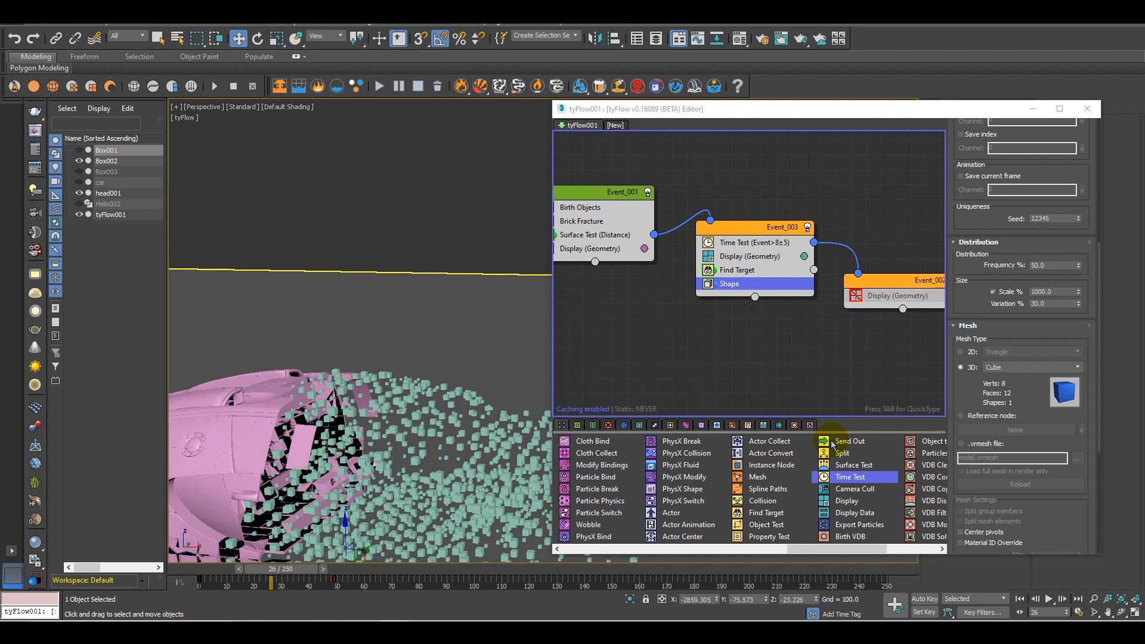
pyautogui.moveTo(813, 549); pyautogui.dragTo(847, 551)
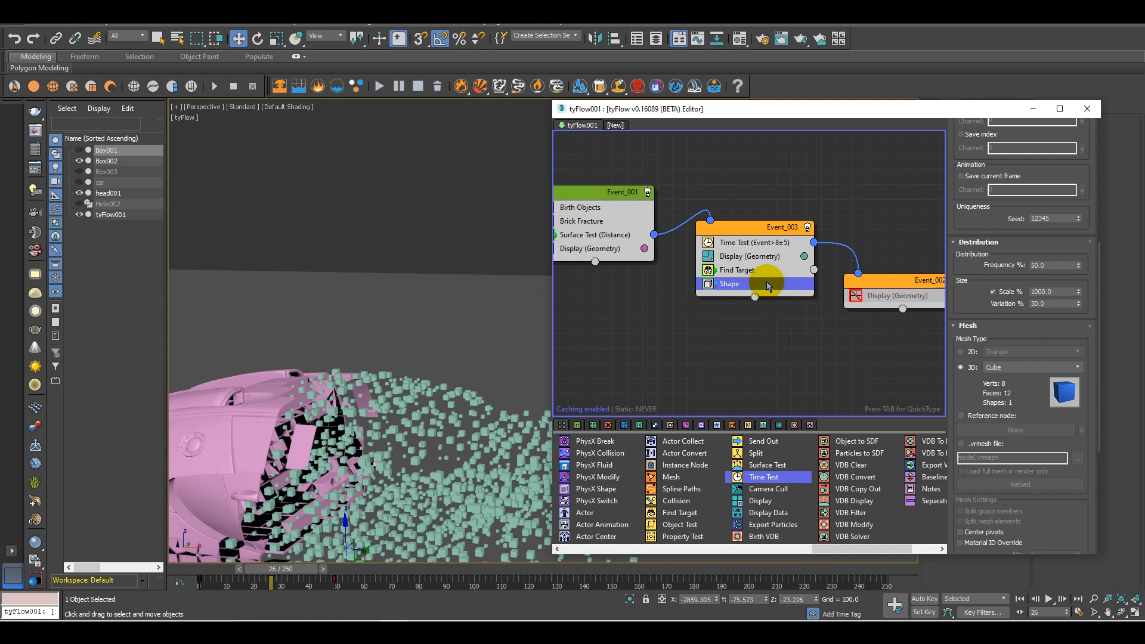
# Add a Spin operator to Event_003 directly above its Shape operator
pyautogui.press('Tab')
pyautogui.write('spin')
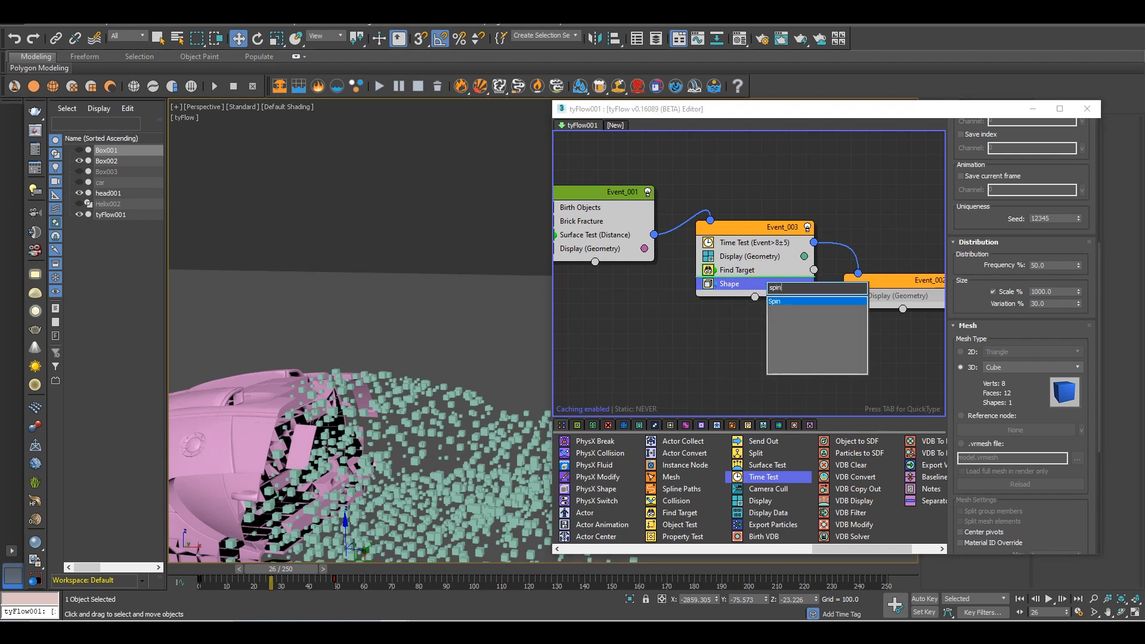
pyautogui.press('Return')
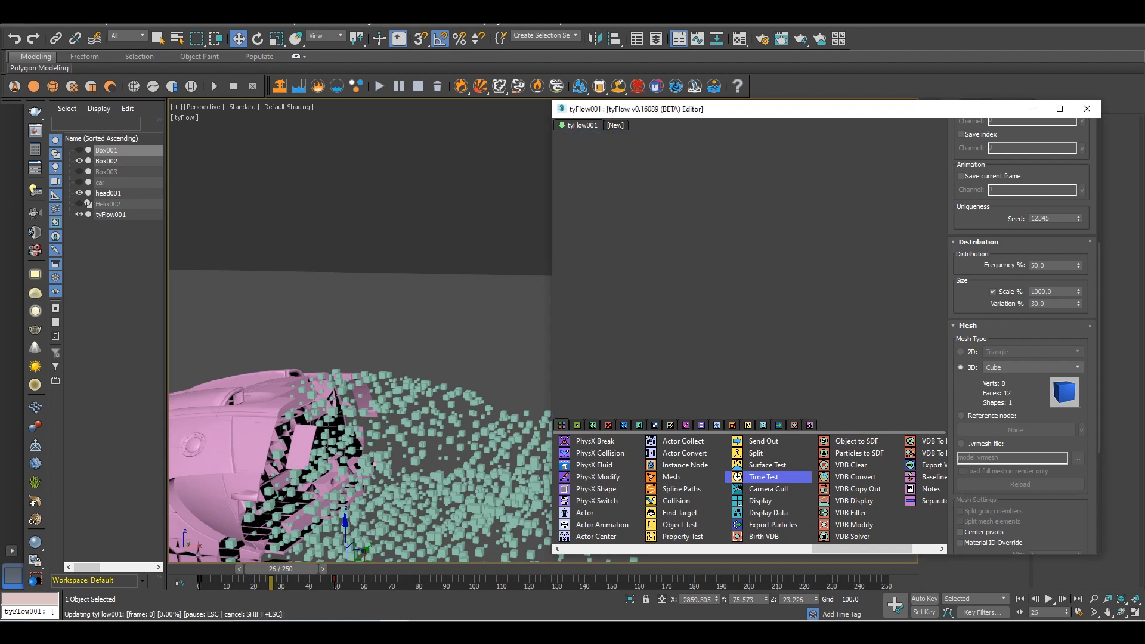
pyautogui.moveTo(456, 389); pyautogui.dragTo(437, 309, button='middle')
pyautogui.keyDown('alt'); pyautogui.moveTo(437, 309); pyautogui.dragTo(407, 517, button='middle'); pyautogui.keyUp('alt')
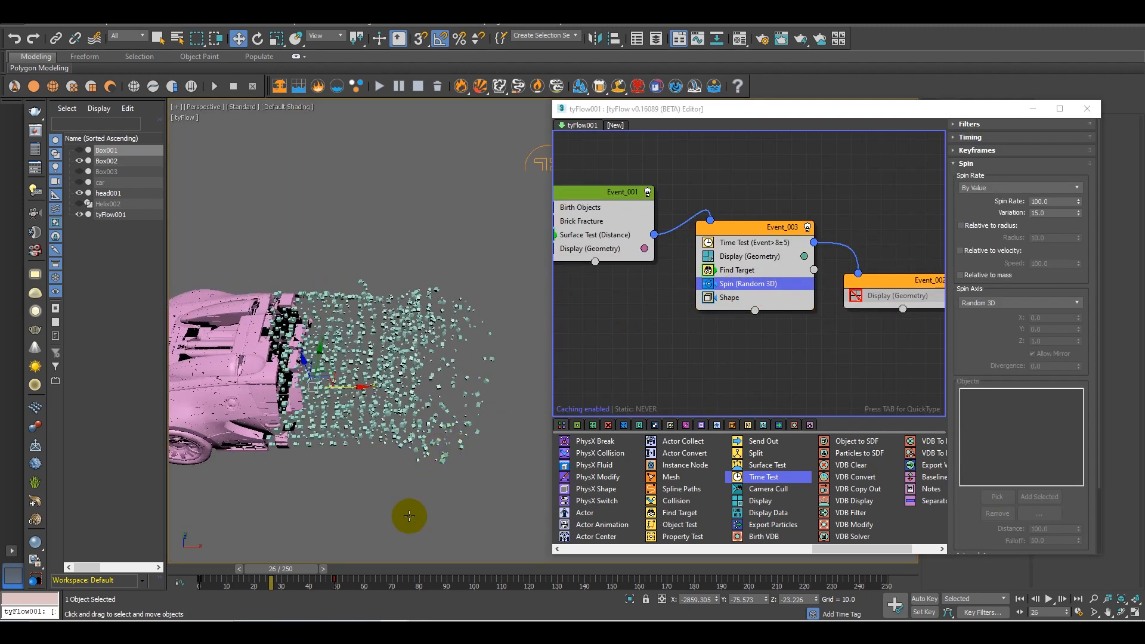
# Scrub back to frame 19 and examine the spinning cubes leaving the car from close up and from a distance
pyautogui.moveTo(270, 576)
pyautogui.mouseDown()
pyautogui.moveTo(231, 577)
pyautogui.moveTo(328, 576)
pyautogui.moveTo(238, 586)
pyautogui.moveTo(287, 581)
pyautogui.moveTo(253, 581)
pyautogui.mouseUp()
pyautogui.keyDown('alt'); pyautogui.moveTo(286, 463); pyautogui.dragTo(349, 456, button='middle'); pyautogui.keyUp('alt')
pyautogui.scroll(2, 310, 435)
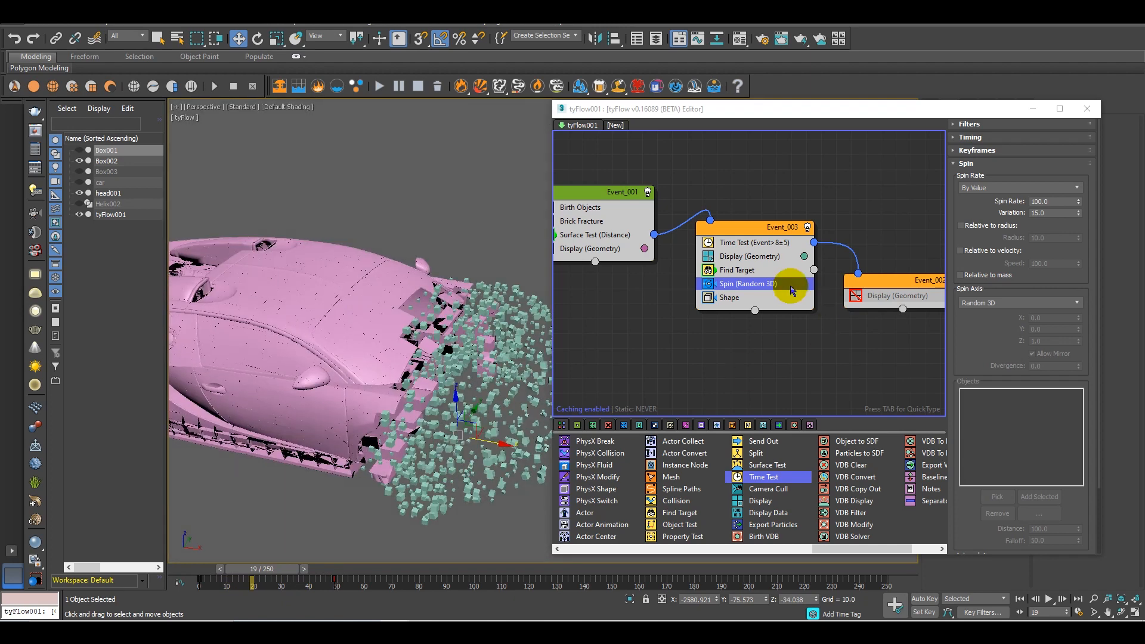
pyautogui.keyDown('alt'); pyautogui.moveTo(450, 410); pyautogui.dragTo(225, 366, button='middle'); pyautogui.keyUp('alt')
pyautogui.click(724, 289)
pyautogui.scroll(-3, 786, 281)
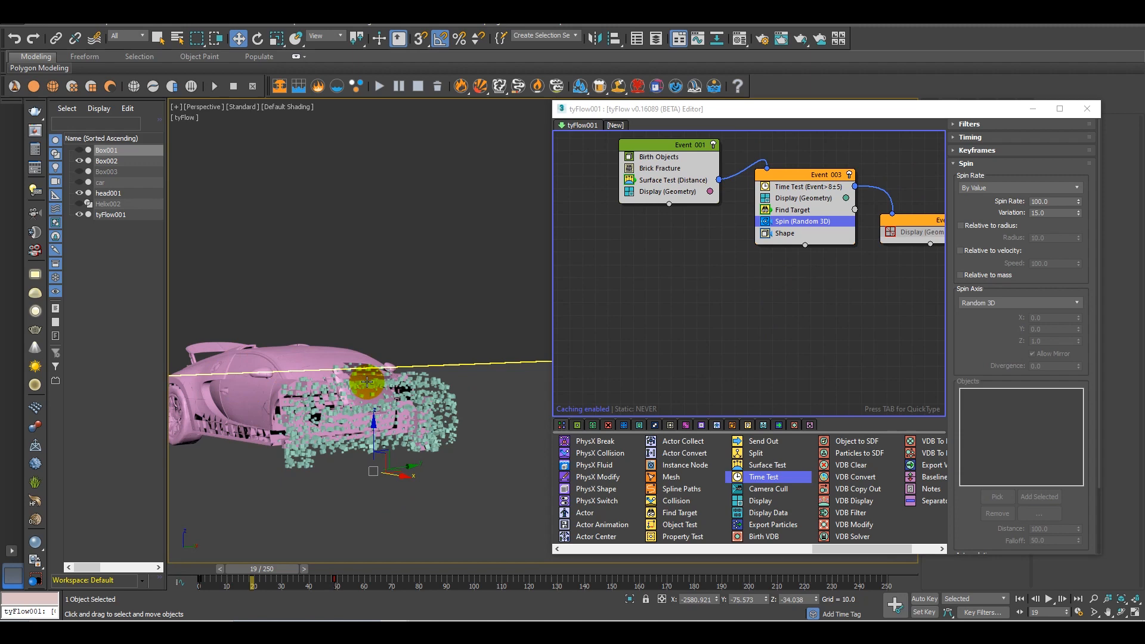
pyautogui.scroll(-6, 399, 401)
pyautogui.moveTo(437, 414); pyautogui.dragTo(366, 402, button='middle')
pyautogui.scroll(8, 366, 404)
pyautogui.scroll(-4, 385, 433)
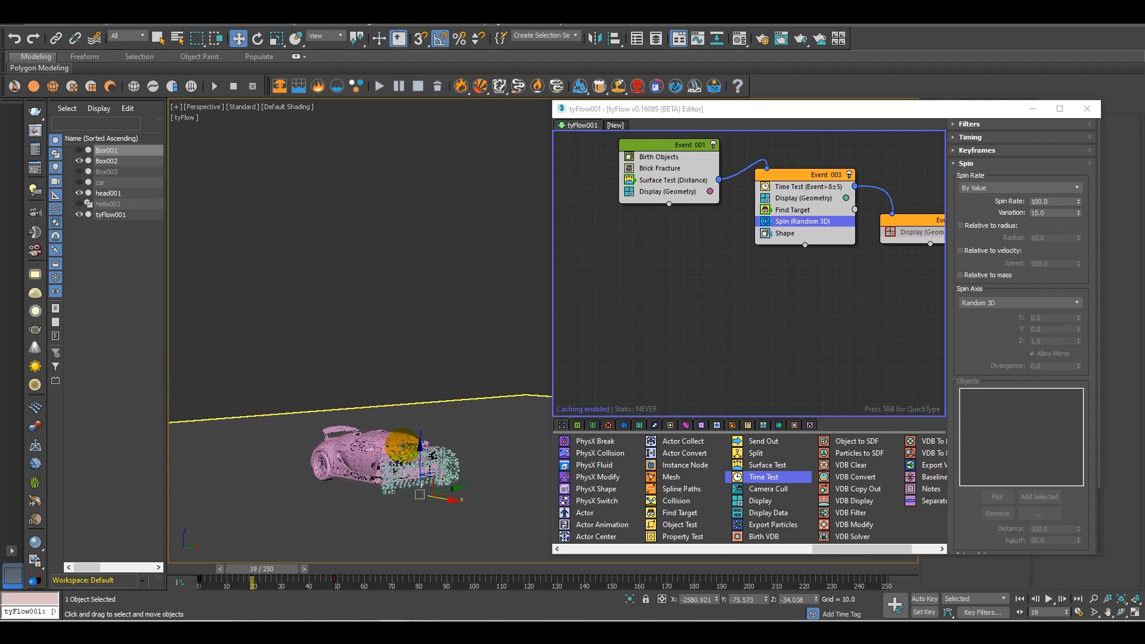
pyautogui.keyDown('alt'); pyautogui.moveTo(396, 440); pyautogui.dragTo(409, 460, button='middle'); pyautogui.keyUp('alt')
# Return the timeline to frame 0 and create a separate event with a Birth operator below Event_001
pyautogui.moveTo(719, 301); pyautogui.dragTo(747, 294, button='middle')
pyautogui.moveTo(268, 568); pyautogui.dragTo(210, 562)
pyautogui.moveTo(747, 325); pyautogui.dragTo(759, 316, button='middle')
pyautogui.moveTo(855, 548); pyautogui.dragTo(563, 533)
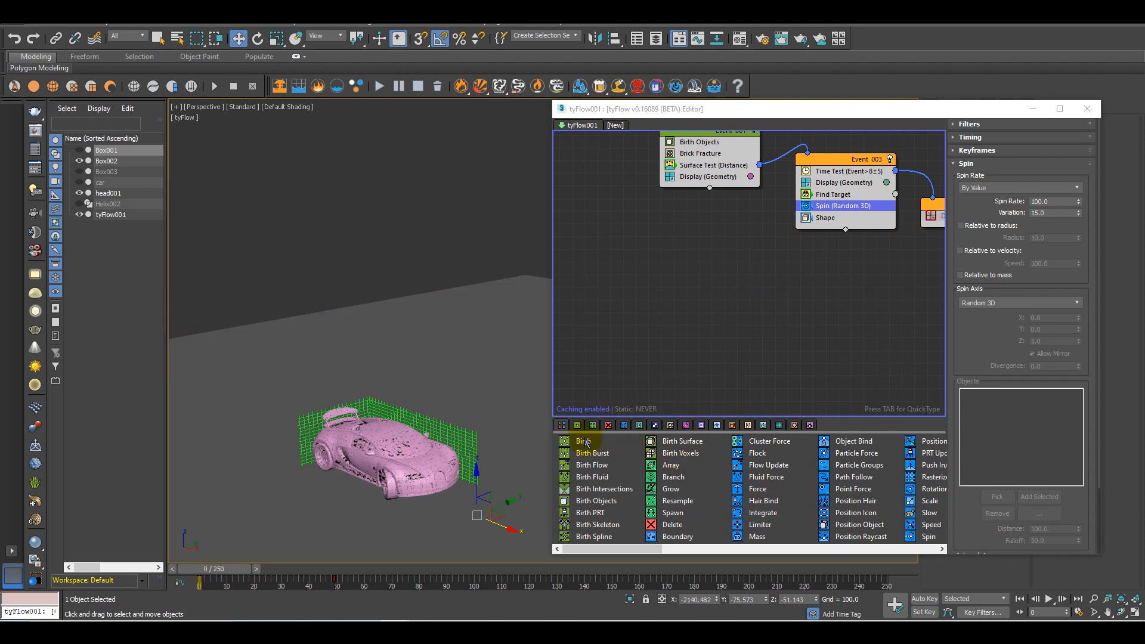
pyautogui.moveTo(587, 444); pyautogui.dragTo(644, 256)
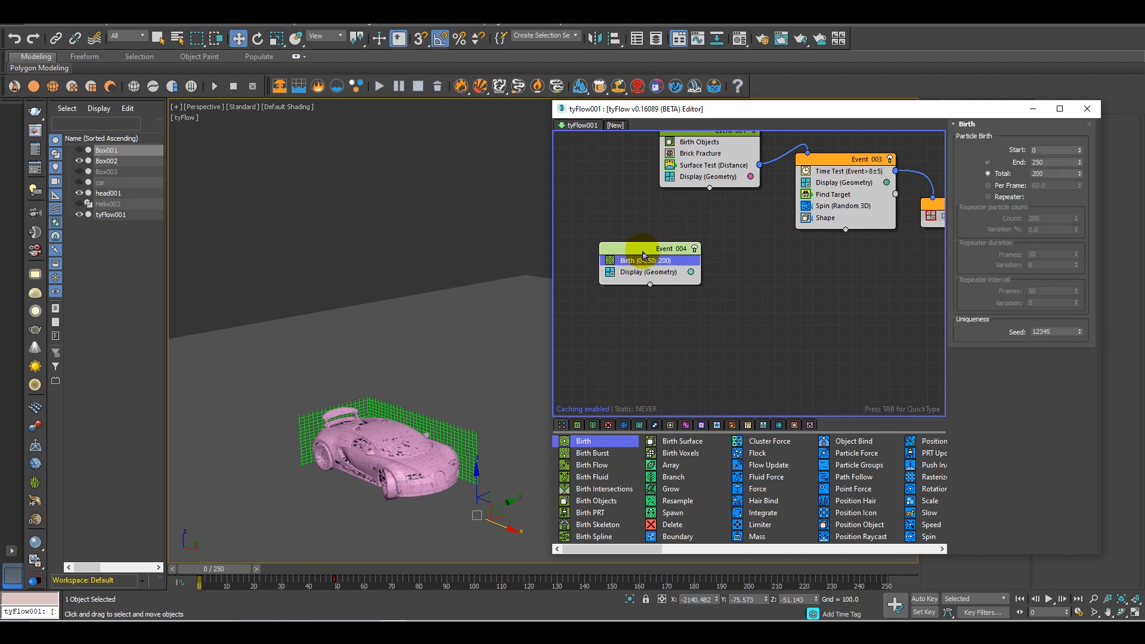
# Disable Event_001 so the brick-fractured car is switched off
pyautogui.moveTo(743, 270); pyautogui.dragTo(714, 352, button='middle')
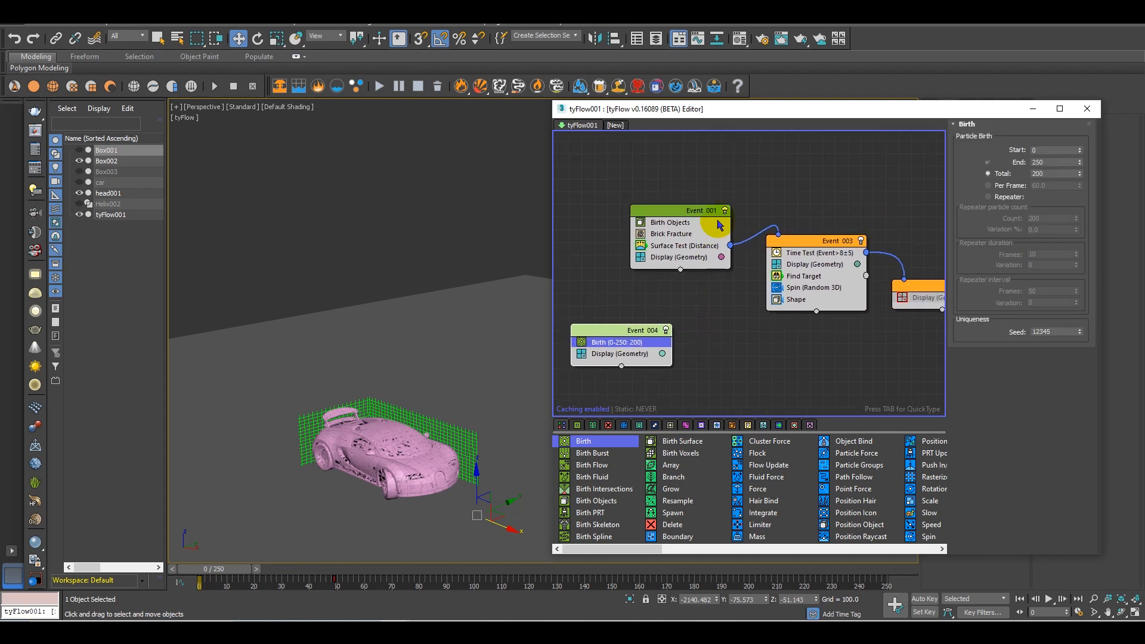
pyautogui.click(725, 211)
pyautogui.moveTo(625, 344); pyautogui.dragTo(652, 313, button='middle')
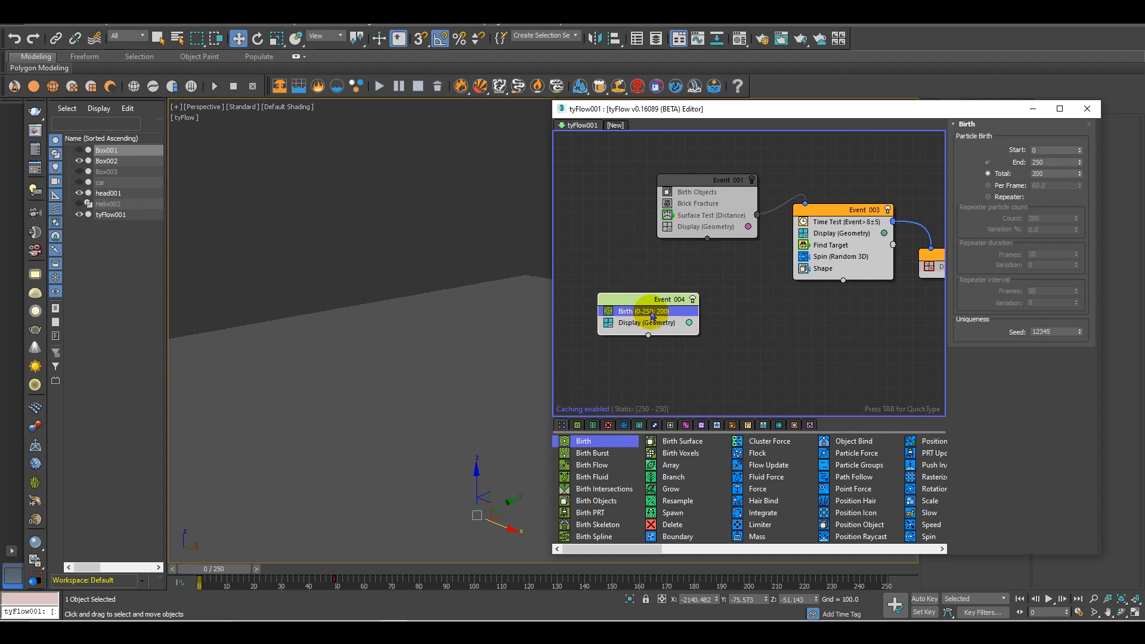
# Set the Birth operator in Event_004 to end at frame 0 with a total of 6000 particles
pyautogui.doubleClick(1051, 162)
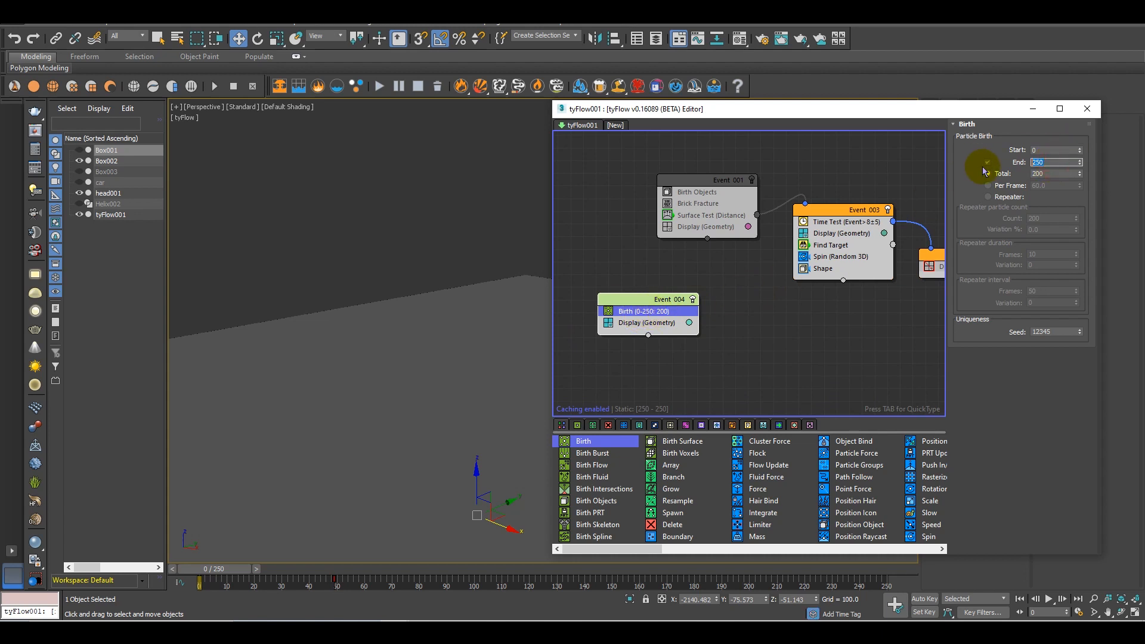
pyautogui.click(1042, 161)
pyautogui.click(1047, 173)
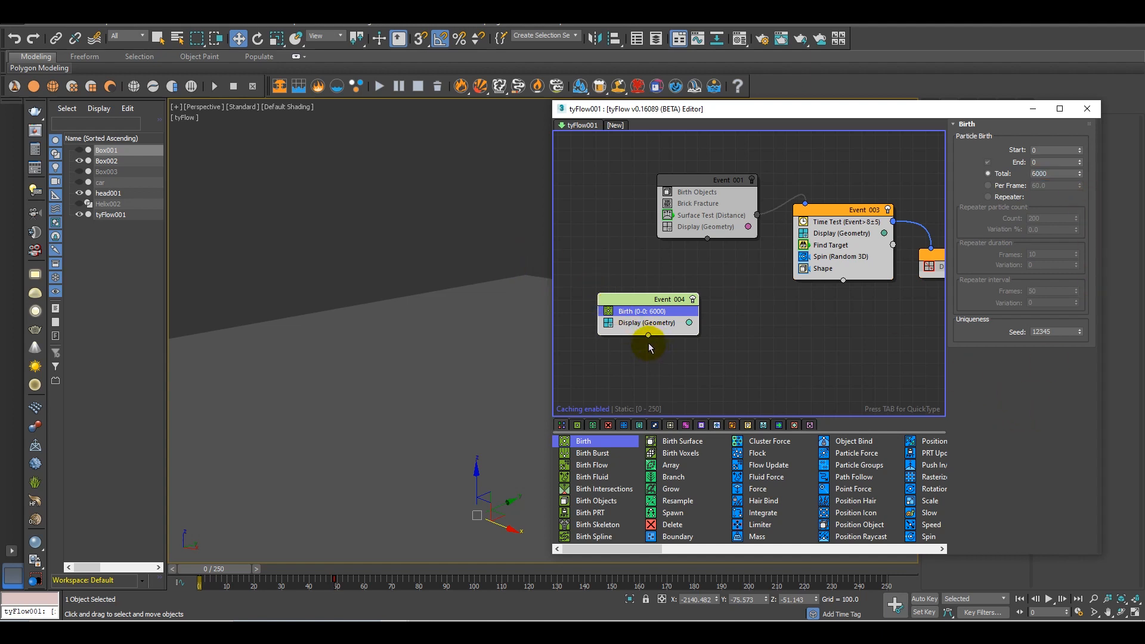
# Add a Position Object operator below Birth in Event_004 and assign the car as its emitter object
pyautogui.moveTo(409, 467); pyautogui.dragTo(353, 394, button='middle')
pyautogui.moveTo(639, 548); pyautogui.dragTo(624, 323)
pyautogui.click(682, 524)
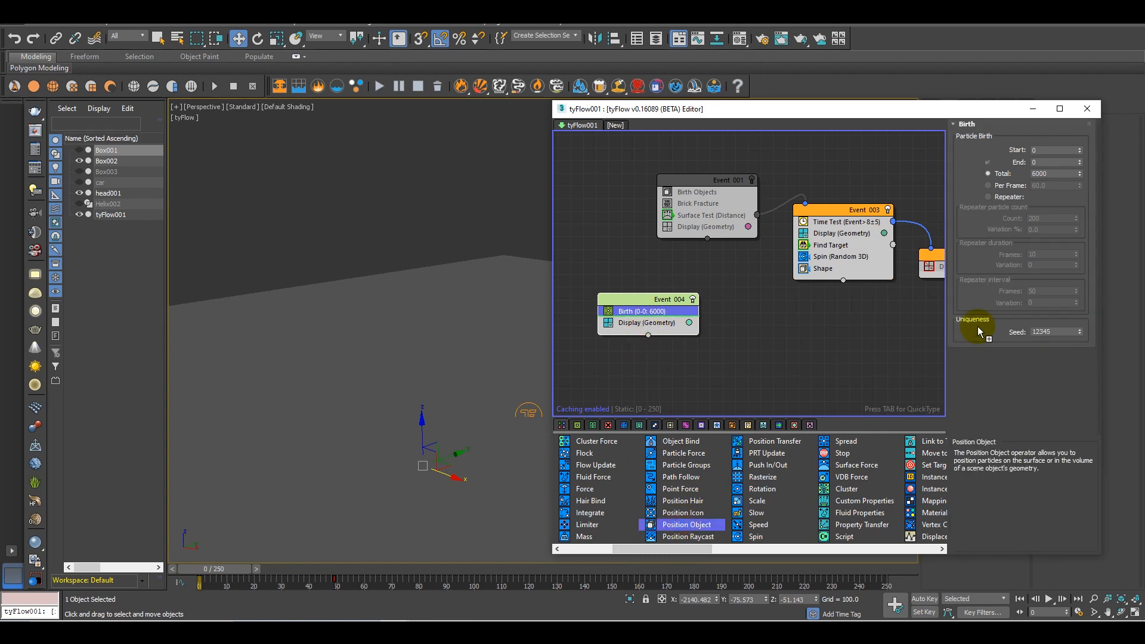
pyautogui.click(1000, 258)
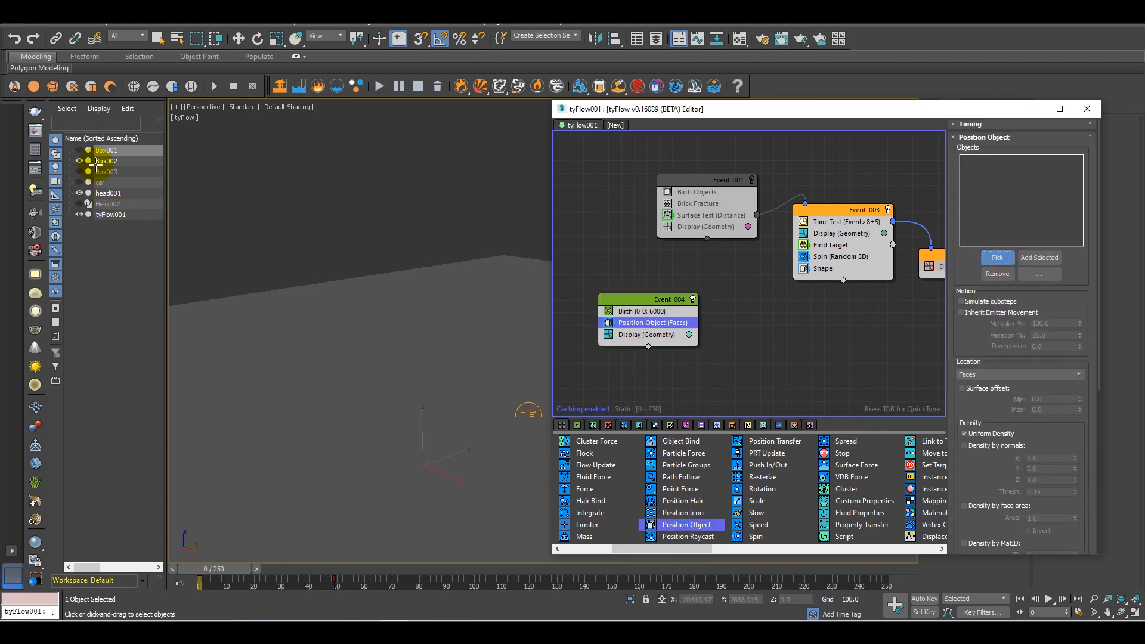
pyautogui.click(100, 185)
# Change the display type of Event_004 to Pixels
pyautogui.scroll(4, 338, 401)
pyautogui.moveTo(338, 402); pyautogui.dragTo(355, 382, button='middle')
pyautogui.click(626, 334)
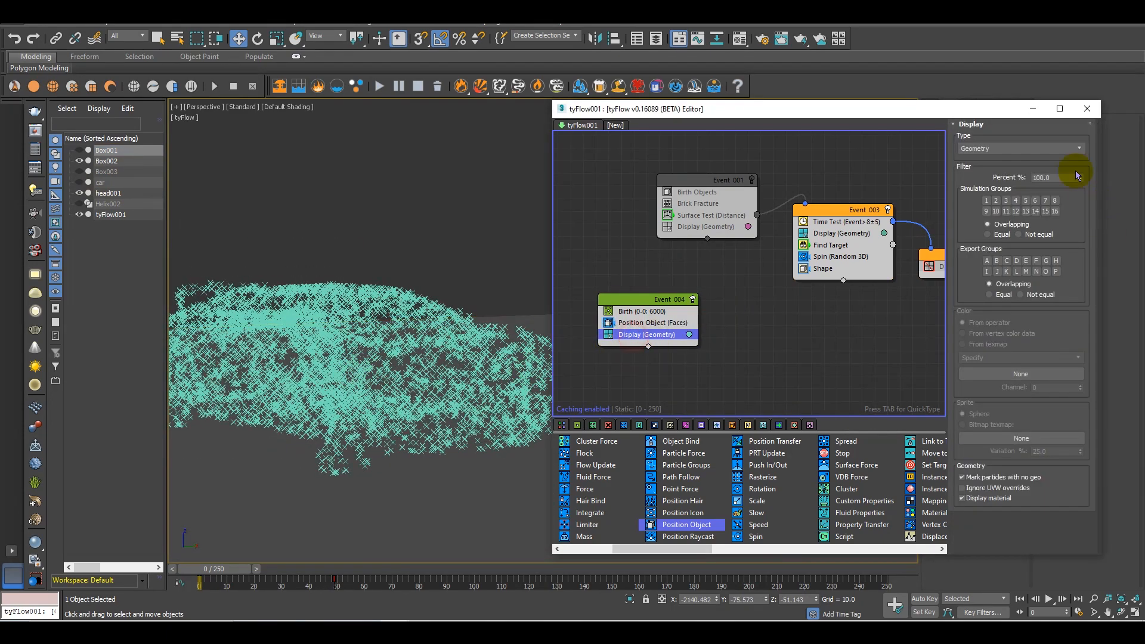
pyautogui.click(1010, 147)
pyautogui.click(968, 159)
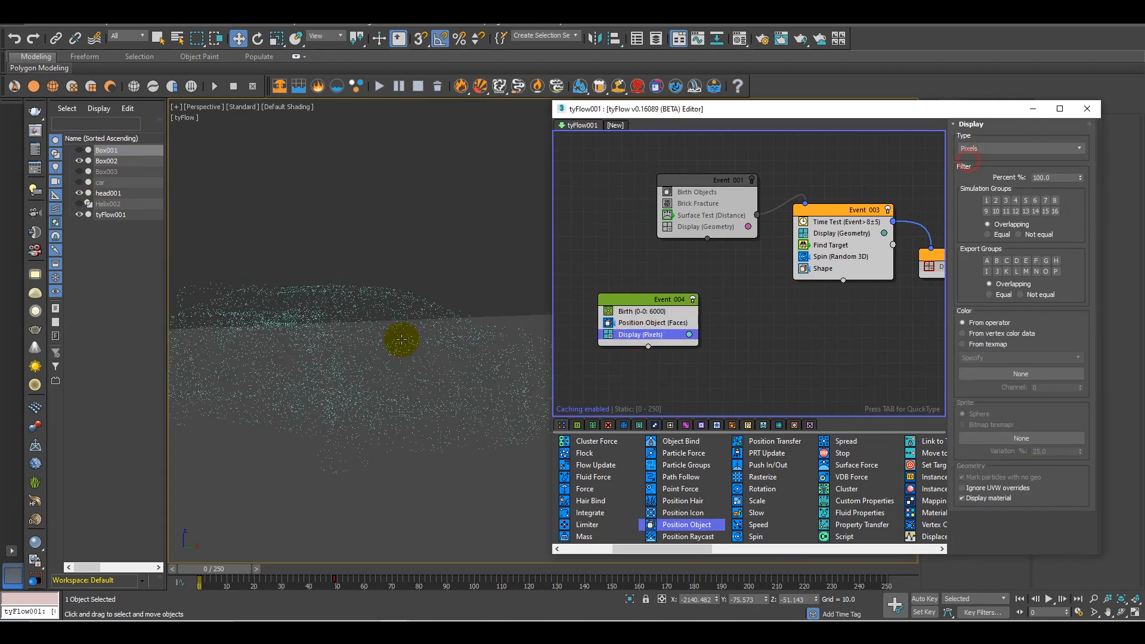
# Copy the Surface Test operator from Event_001 into Event_004 below Position Object
pyautogui.scroll(-5, 394, 355)
pyautogui.keyDown('alt'); pyautogui.moveTo(425, 366); pyautogui.dragTo(485, 389, button='middle'); pyautogui.keyUp('alt')
pyautogui.scroll(5, 425, 345)
pyautogui.scroll(-5, 426, 345)
pyautogui.scroll(3, 429, 365)
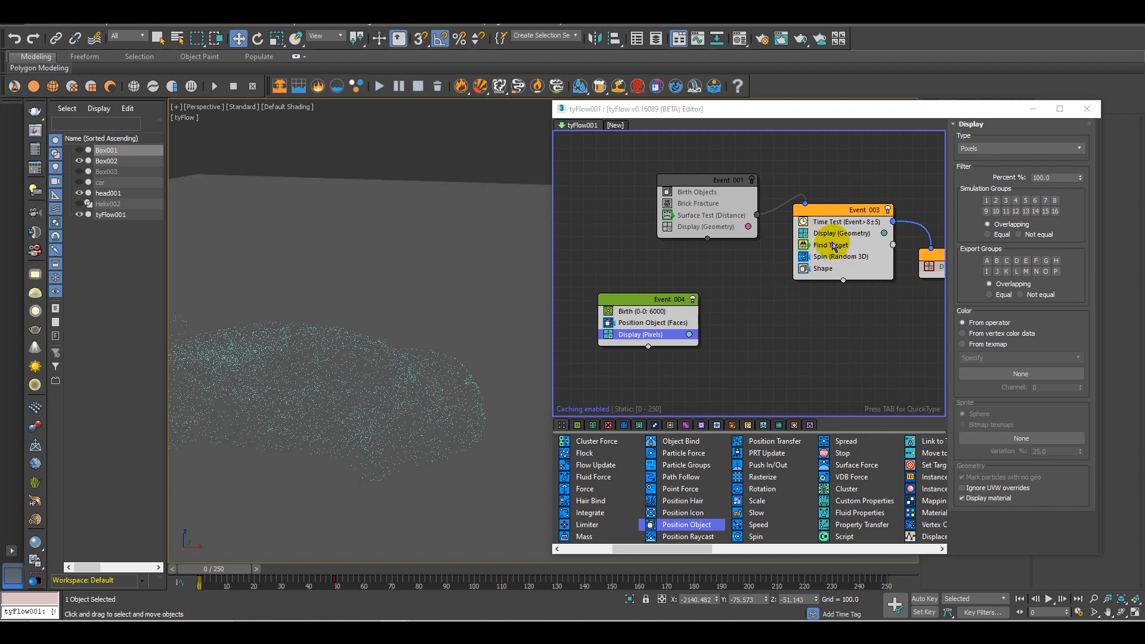
pyautogui.moveTo(805, 314); pyautogui.dragTo(699, 305, button='middle')
pyautogui.moveTo(770, 315); pyautogui.dragTo(838, 329, button='middle')
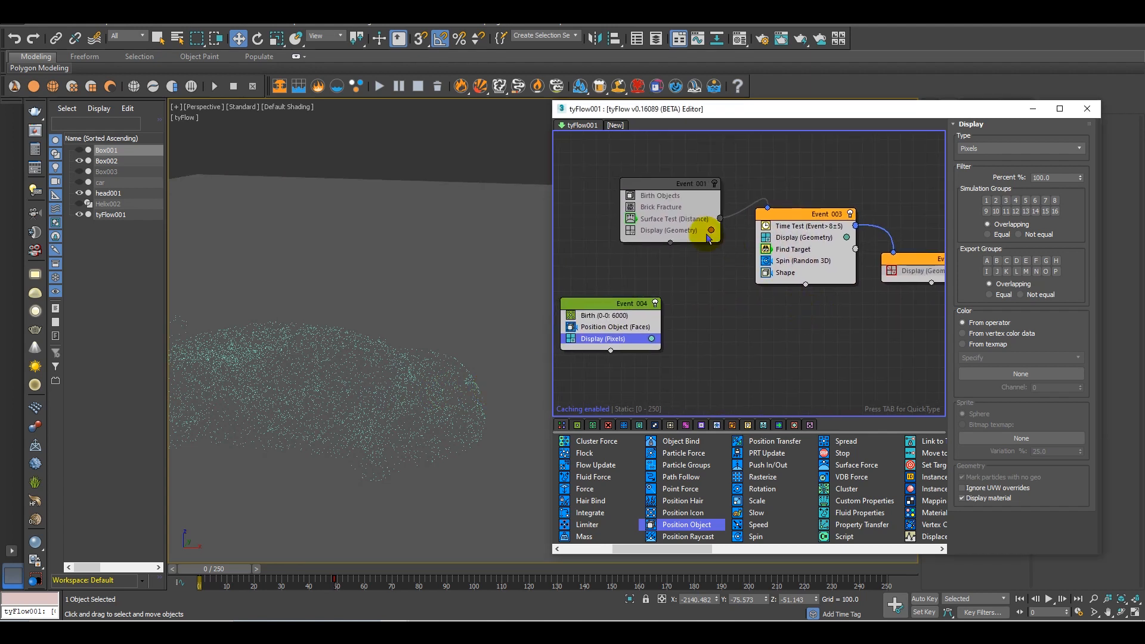
pyautogui.moveTo(681, 223); pyautogui.dragTo(660, 345)
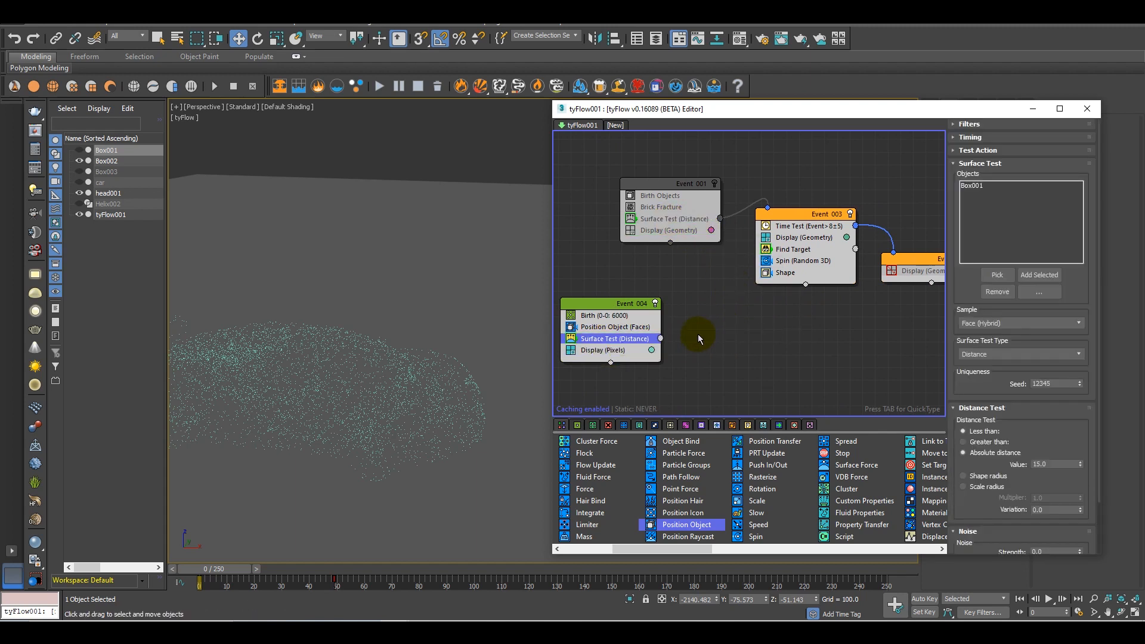
# Create a Time Test event, connect it to Event_004's Surface Test output, and set its value to 8 with variation 5
pyautogui.moveTo(678, 353); pyautogui.dragTo(638, 327, button='middle')
pyautogui.moveTo(726, 323)
pyautogui.mouseDown(button='middle')
pyautogui.moveTo(749, 325)
pyautogui.moveTo(708, 310)
pyautogui.mouseUp(button='middle')
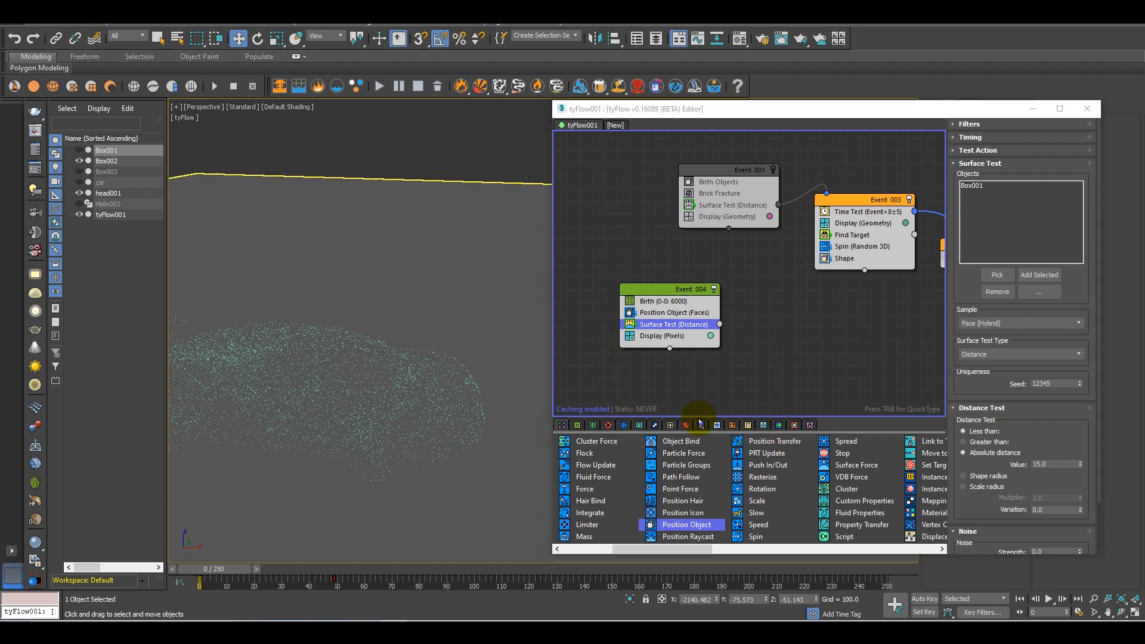
pyautogui.moveTo(660, 548); pyautogui.dragTo(919, 557)
pyautogui.moveTo(677, 476); pyautogui.dragTo(783, 337)
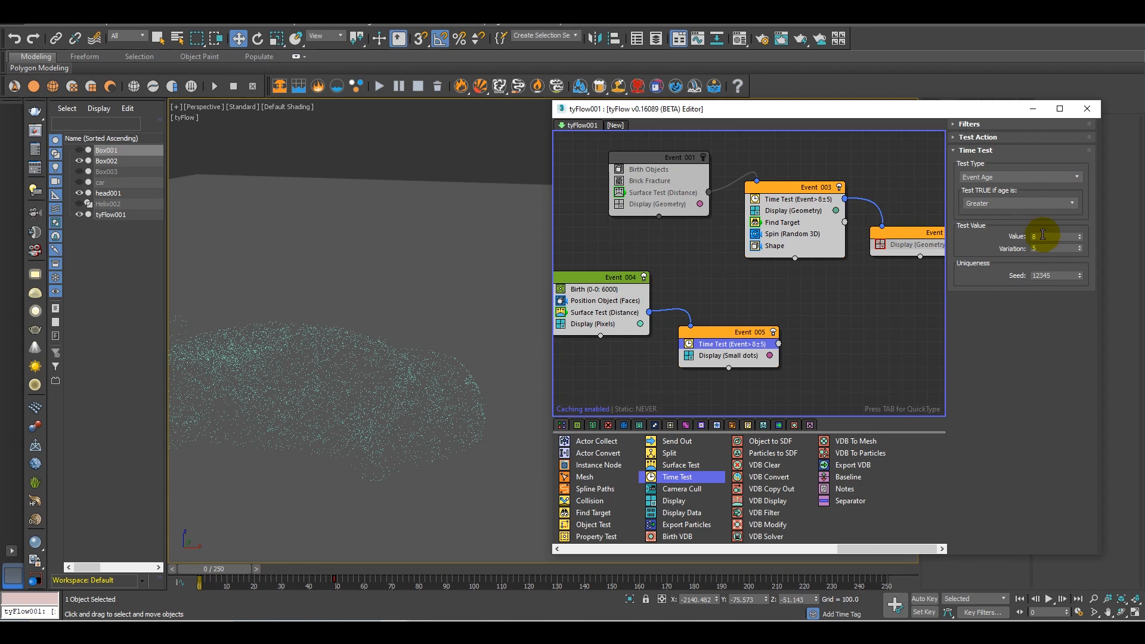
pyautogui.click(1040, 237)
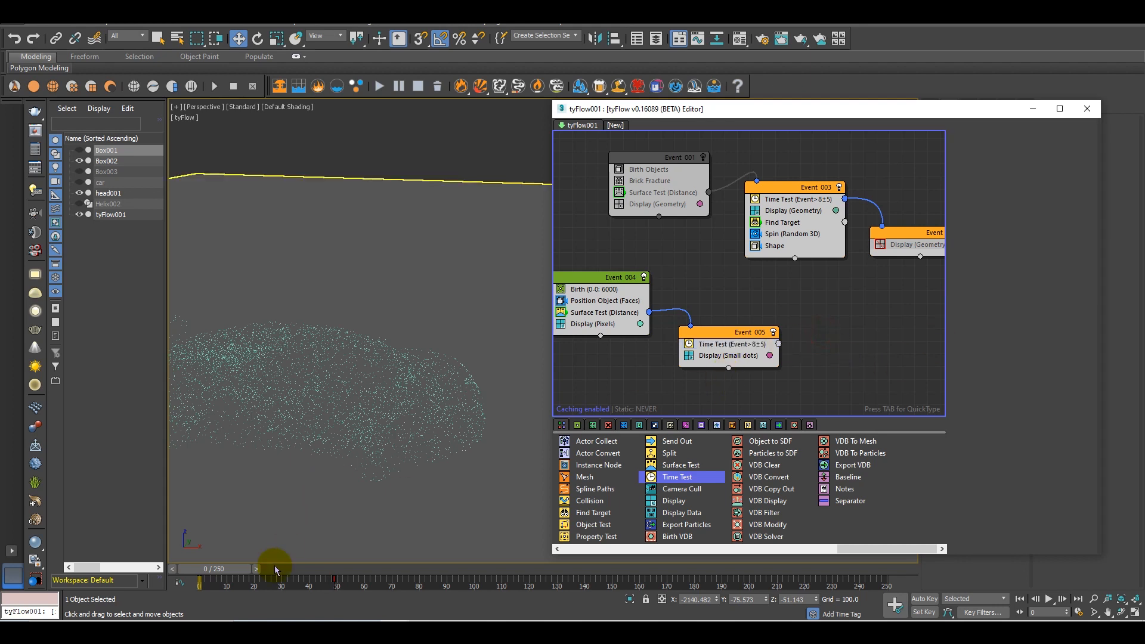
# Scrub the timeline and examine how the car's particles pass from Event_004 into Event_005
pyautogui.moveTo(228, 571); pyautogui.dragTo(298, 579)
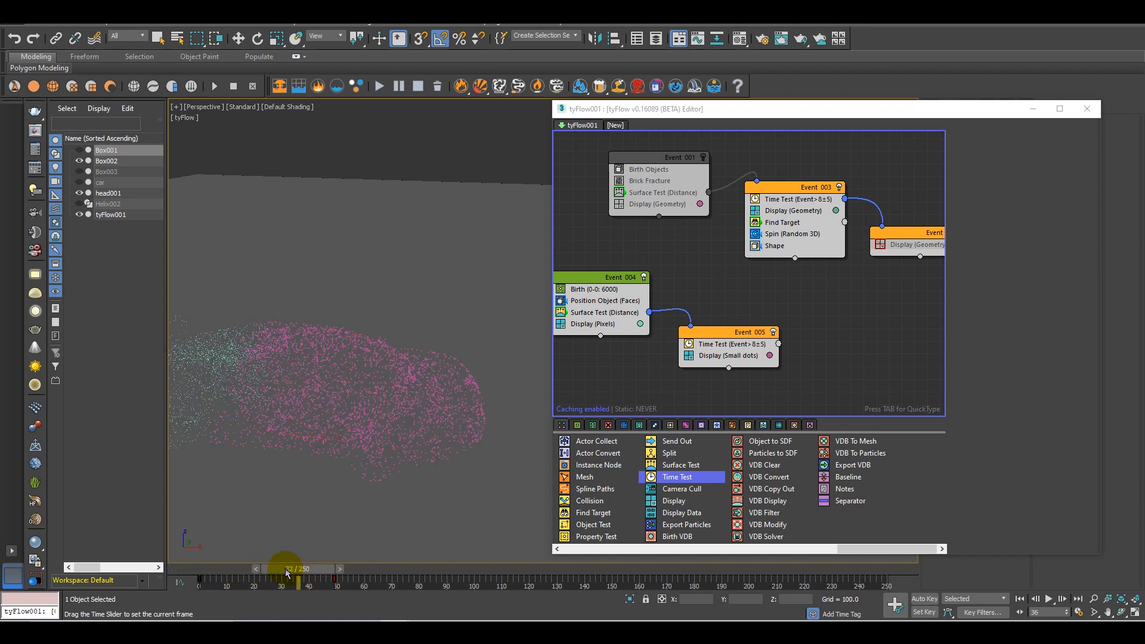
pyautogui.moveTo(266, 573); pyautogui.dragTo(290, 574)
pyautogui.press('w')
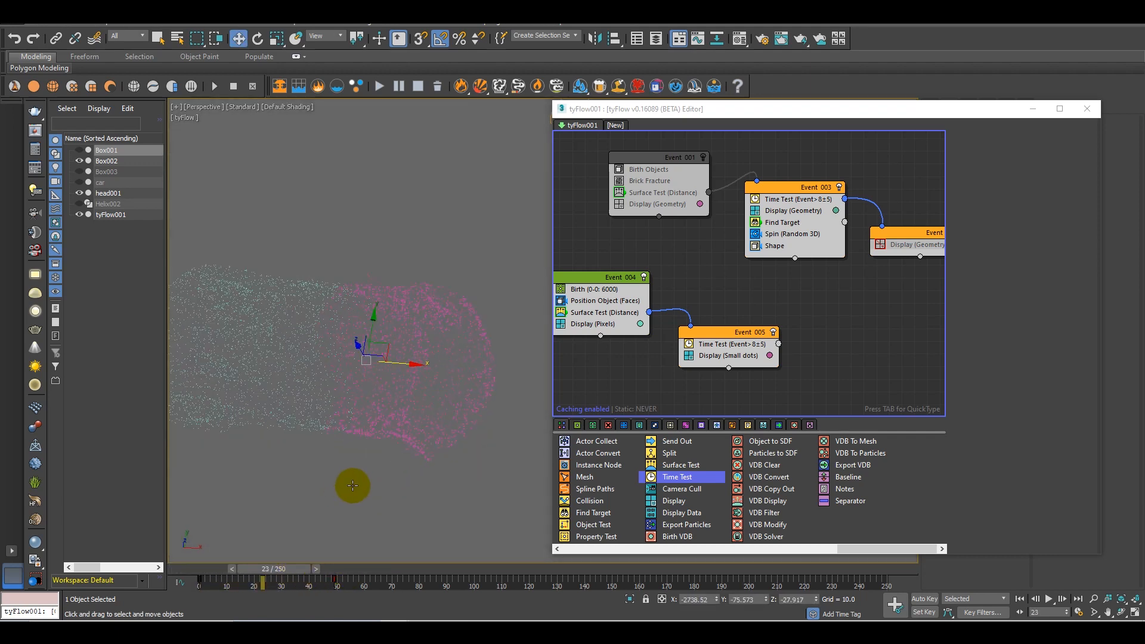
pyautogui.moveTo(302, 569); pyautogui.dragTo(199, 569)
pyautogui.keyDown('alt'); pyautogui.moveTo(314, 448); pyautogui.dragTo(411, 395, button='middle'); pyautogui.keyUp('alt')
pyautogui.scroll(-2, 327, 412)
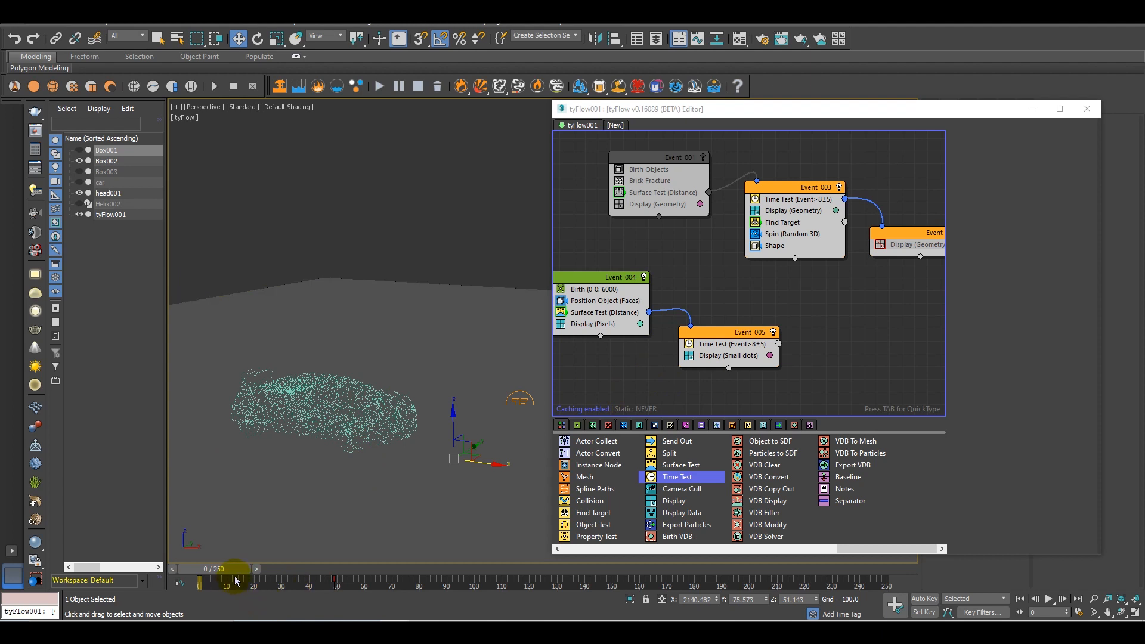
pyautogui.moveTo(234, 570); pyautogui.dragTo(251, 574)
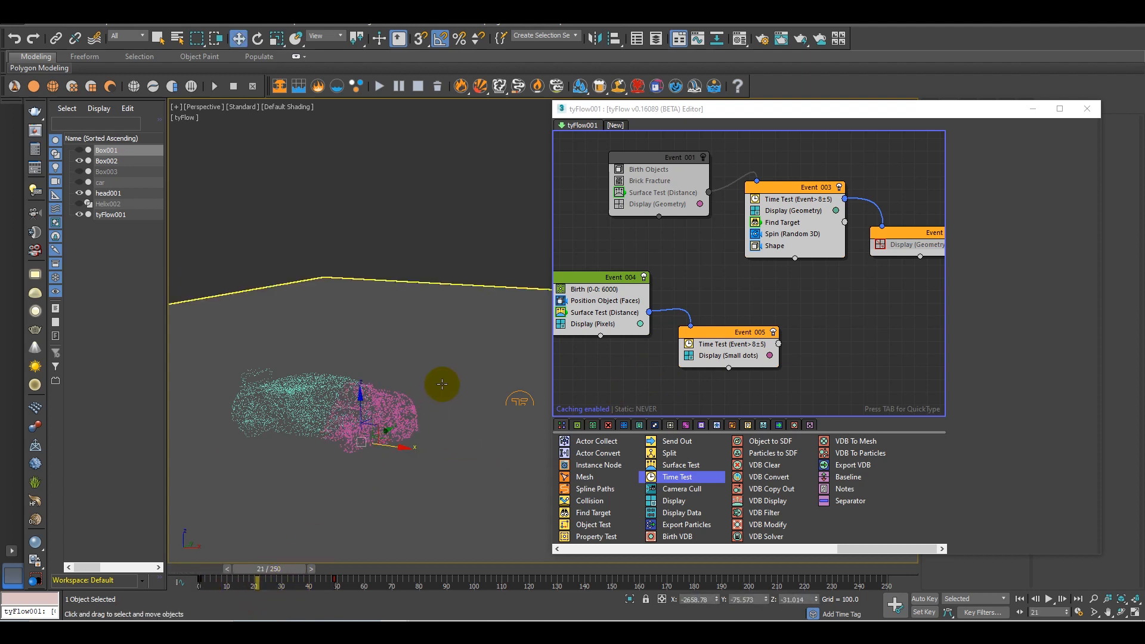
pyautogui.scroll(3, 440, 386)
# Copy the Find Target operator from Event_003 into Event_005, and check its settings and the particles at frame 32
pyautogui.click(783, 224)
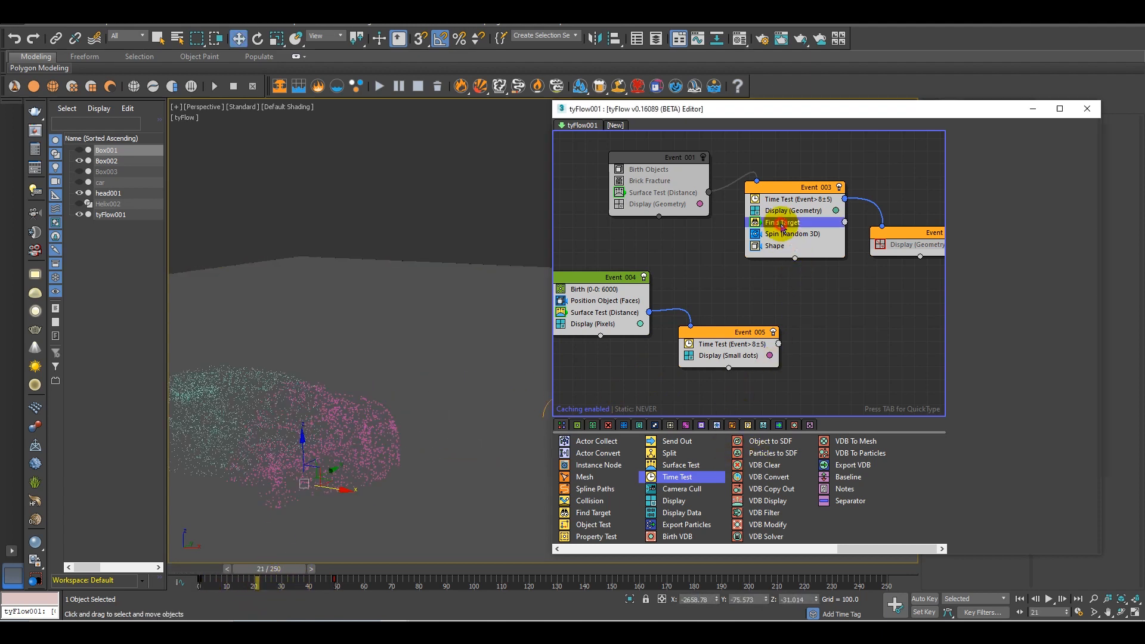
pyautogui.moveTo(784, 235); pyautogui.dragTo(746, 356)
pyautogui.moveTo(412, 499)
pyautogui.mouseDown(button='middle')
pyautogui.moveTo(387, 475)
pyautogui.moveTo(394, 500)
pyautogui.mouseUp(button='middle')
pyautogui.moveTo(267, 579); pyautogui.dragTo(298, 540)
pyautogui.press('w')
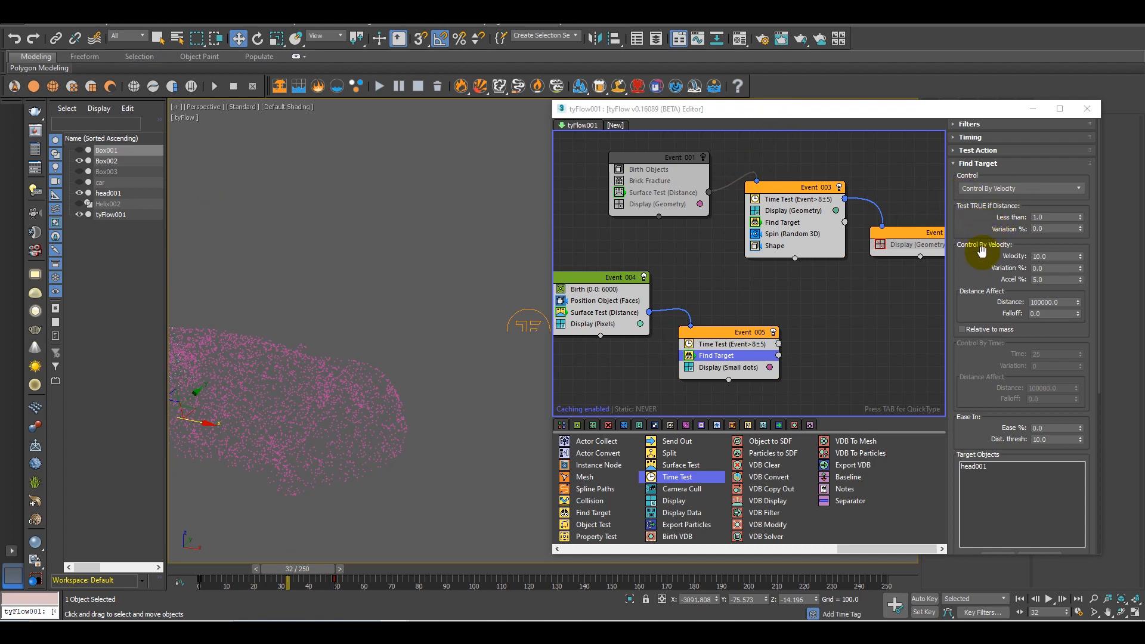
pyautogui.scroll(-5, 988, 330)
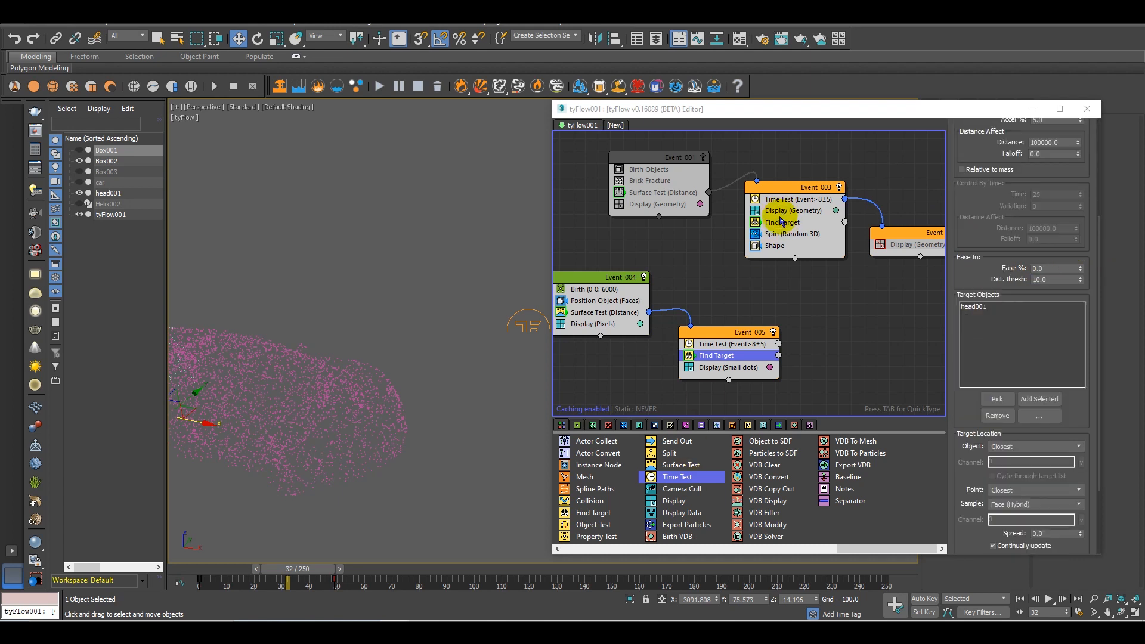
# Copy the Shape operator from Event_003 into Event_005 and set that event's display type to Geometry
pyautogui.moveTo(774, 246); pyautogui.dragTo(735, 358)
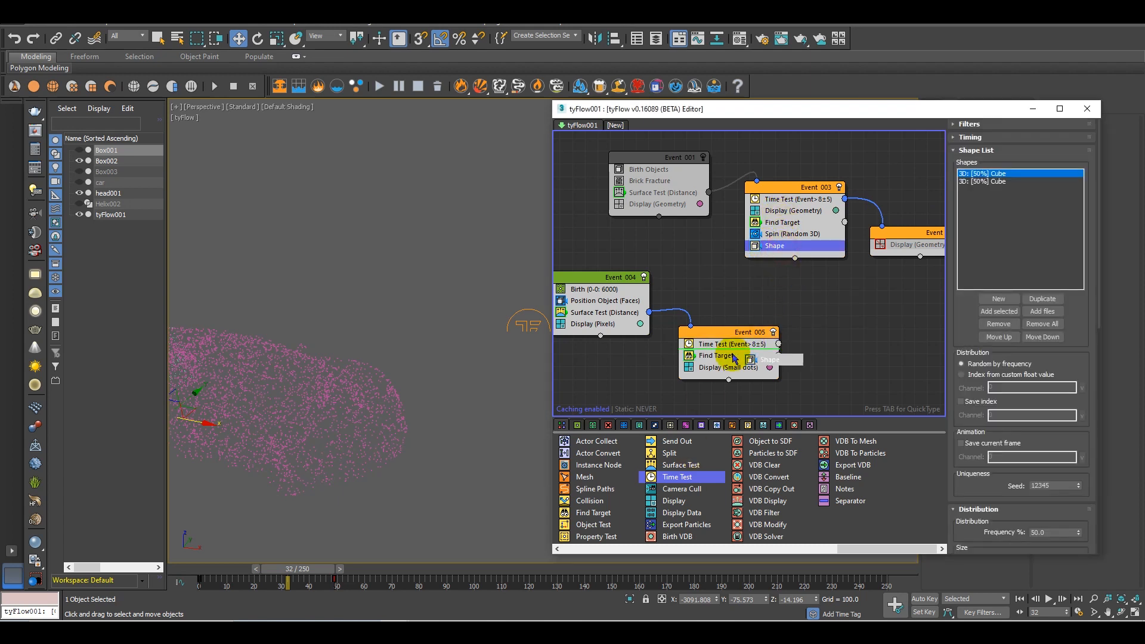
pyautogui.moveTo(868, 392); pyautogui.dragTo(751, 359)
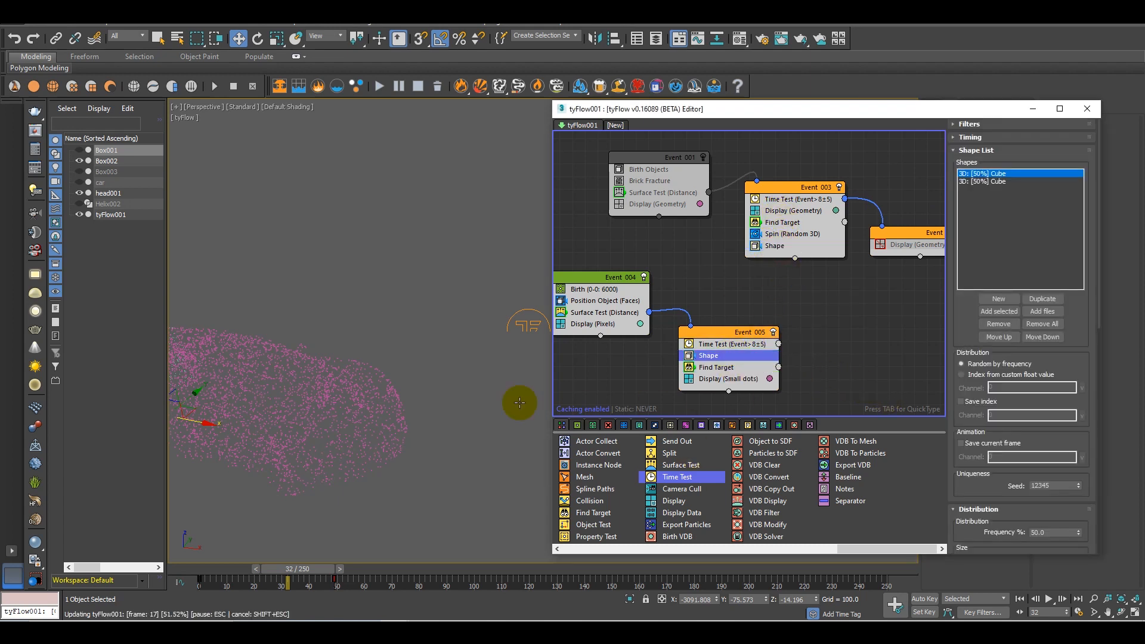
pyautogui.click(758, 379)
pyautogui.click(1004, 150)
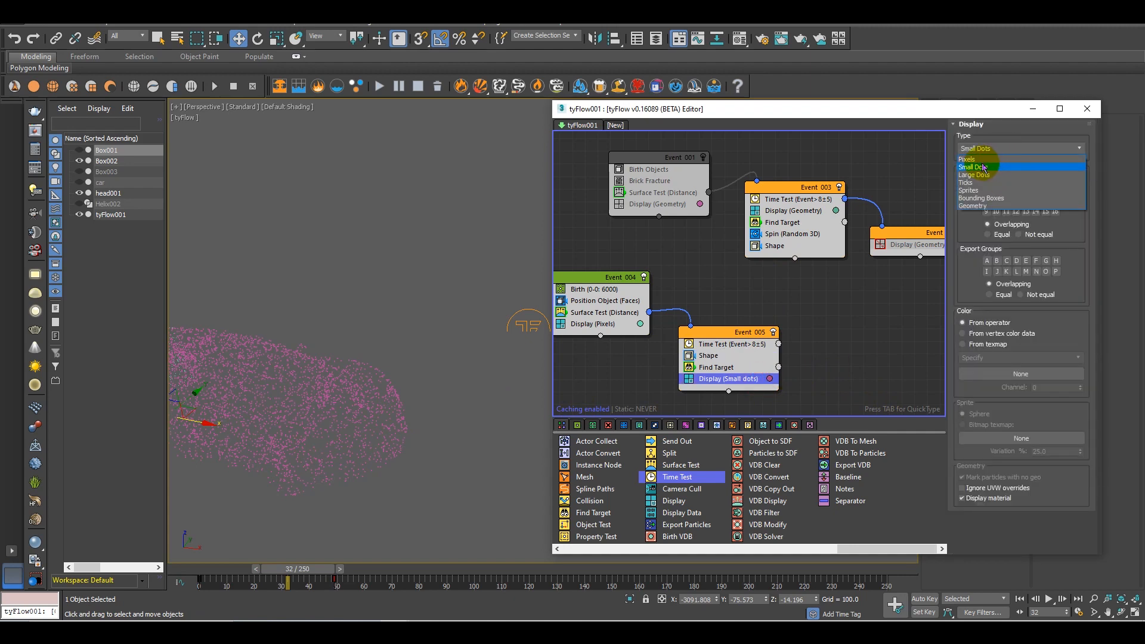
pyautogui.click(975, 207)
# Scrub to frame 24 and examine the cubes that Event_005 now generates over the car
pyautogui.moveTo(258, 418); pyautogui.dragTo(368, 394, button='middle')
pyautogui.moveTo(298, 569); pyautogui.dragTo(324, 511)
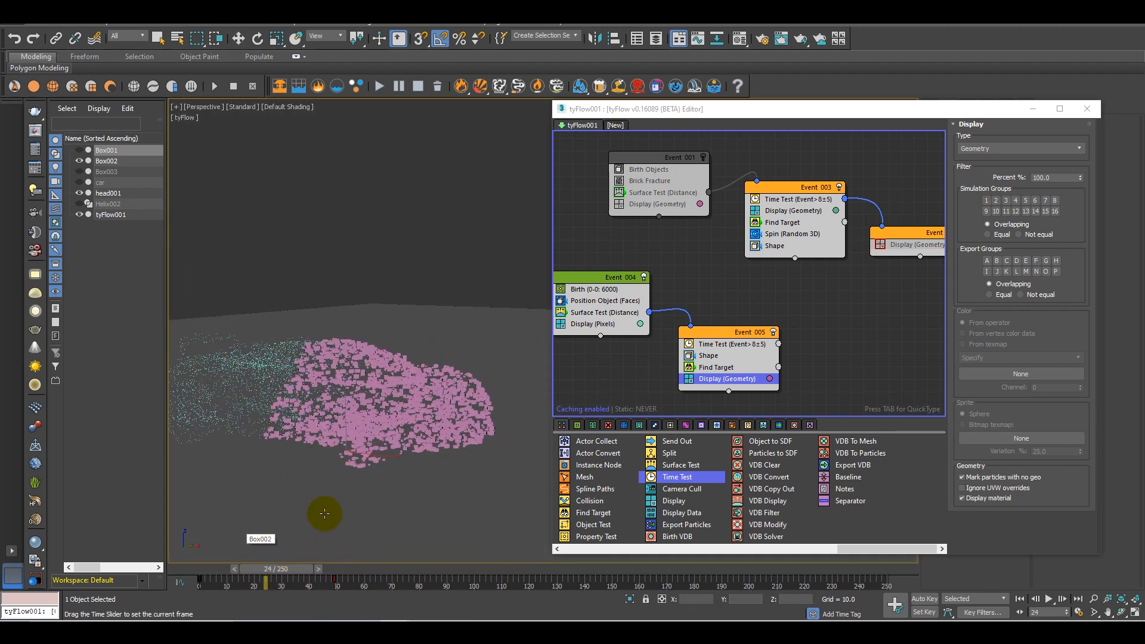
pyautogui.press('w')
pyautogui.moveTo(791, 344); pyautogui.dragTo(709, 308, button='middle')
pyautogui.scroll(1, 754, 316)
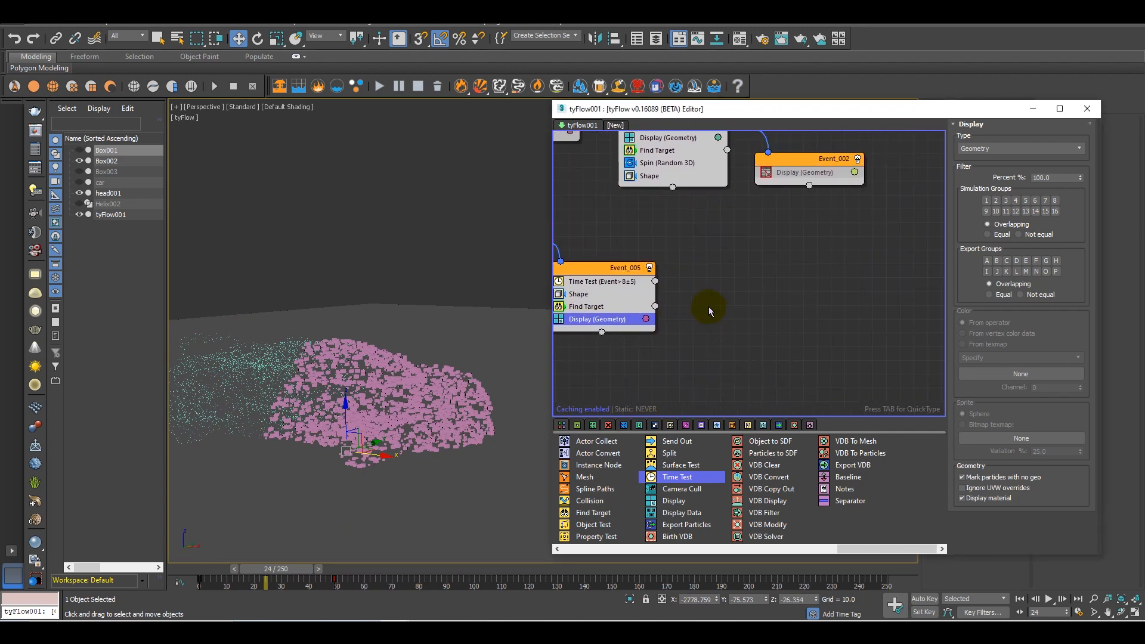
pyautogui.keyDown('alt'); pyautogui.moveTo(479, 345); pyautogui.dragTo(458, 330, button='middle'); pyautogui.keyUp('alt')
pyautogui.scroll(9, 452, 330)
pyautogui.keyDown('alt'); pyautogui.moveTo(389, 350); pyautogui.dragTo(521, 413, button='middle'); pyautogui.keyUp('alt')
pyautogui.scroll(3, 406, 343)
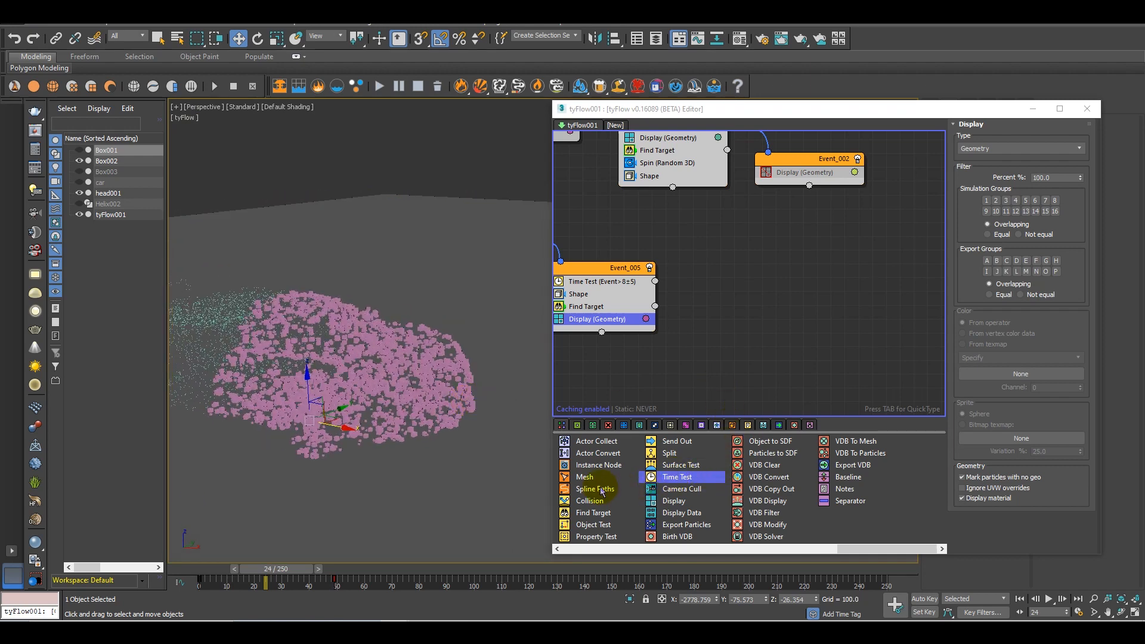
# Add a Display operator as a new event and connect Event_005's Time Test output to it
pyautogui.moveTo(853, 556); pyautogui.dragTo(889, 552)
pyautogui.moveTo(762, 504); pyautogui.dragTo(687, 331)
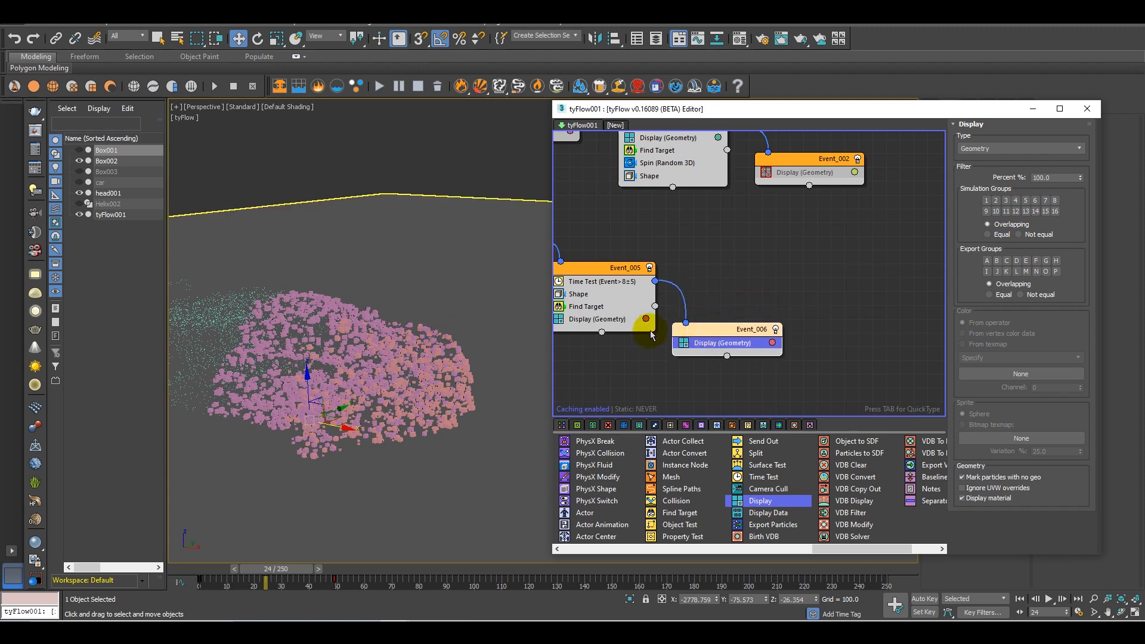
# Unhide the Helix002 spline that runs between the car particles and the robot
pyautogui.keyDown('alt'); pyautogui.moveTo(280, 370); pyautogui.dragTo(394, 396, button='middle'); pyautogui.keyUp('alt')
pyautogui.scroll(-4, 332, 349)
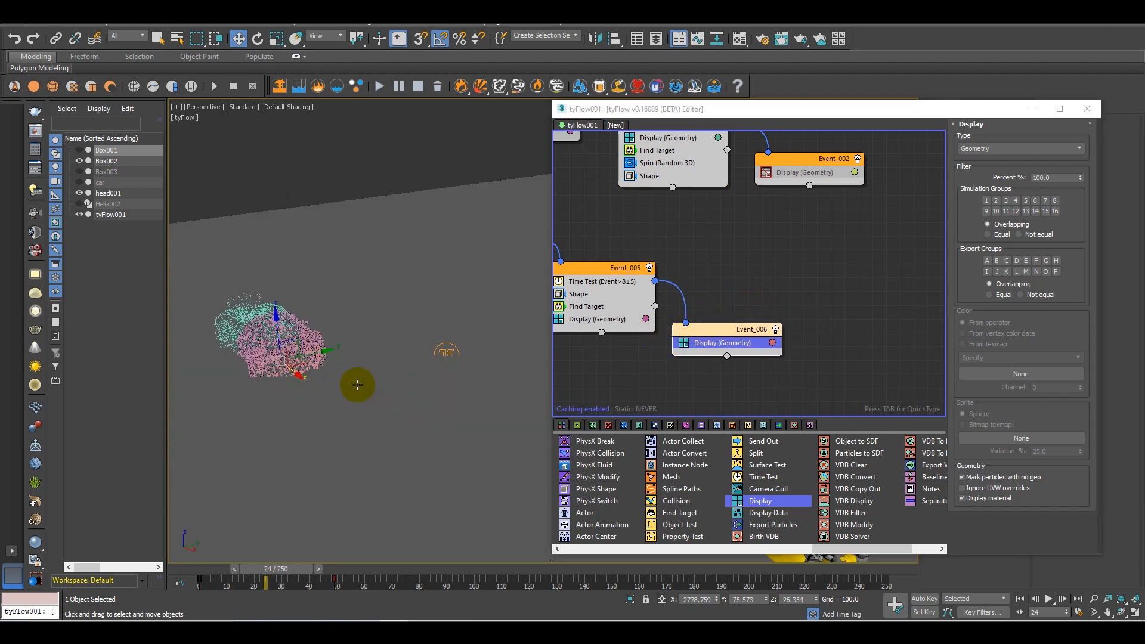
pyautogui.keyDown('alt'); pyautogui.moveTo(336, 361); pyautogui.dragTo(66, 172, button='middle'); pyautogui.keyUp('alt')
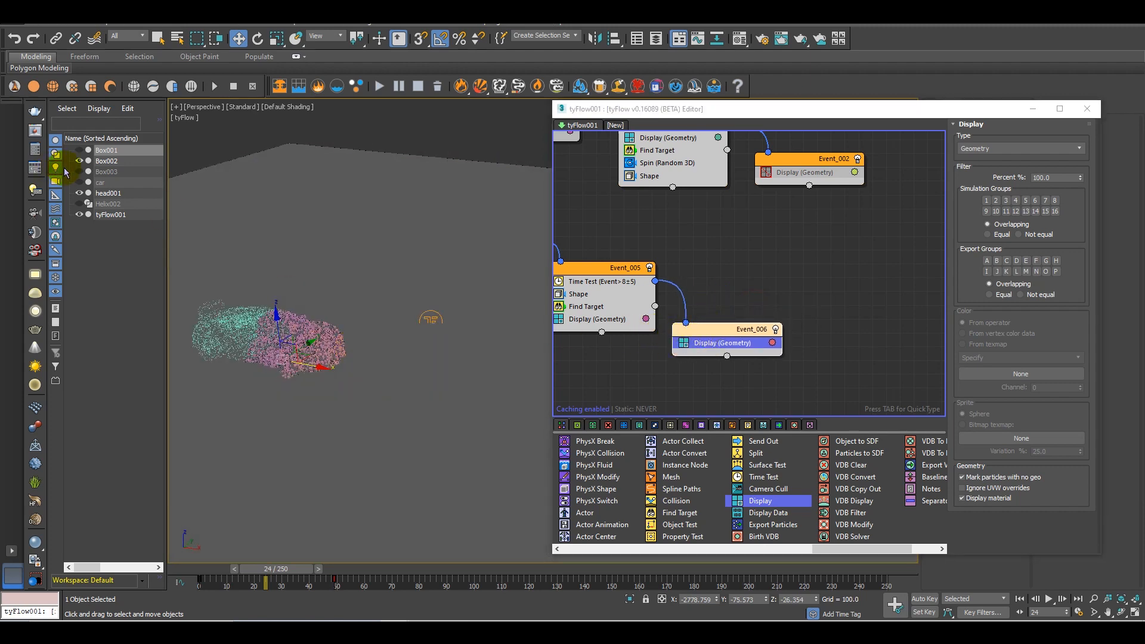
pyautogui.click(80, 204)
pyautogui.keyDown('alt'); pyautogui.moveTo(363, 343); pyautogui.dragTo(388, 363, button='middle'); pyautogui.keyUp('alt')
pyautogui.scroll(-4, 351, 343)
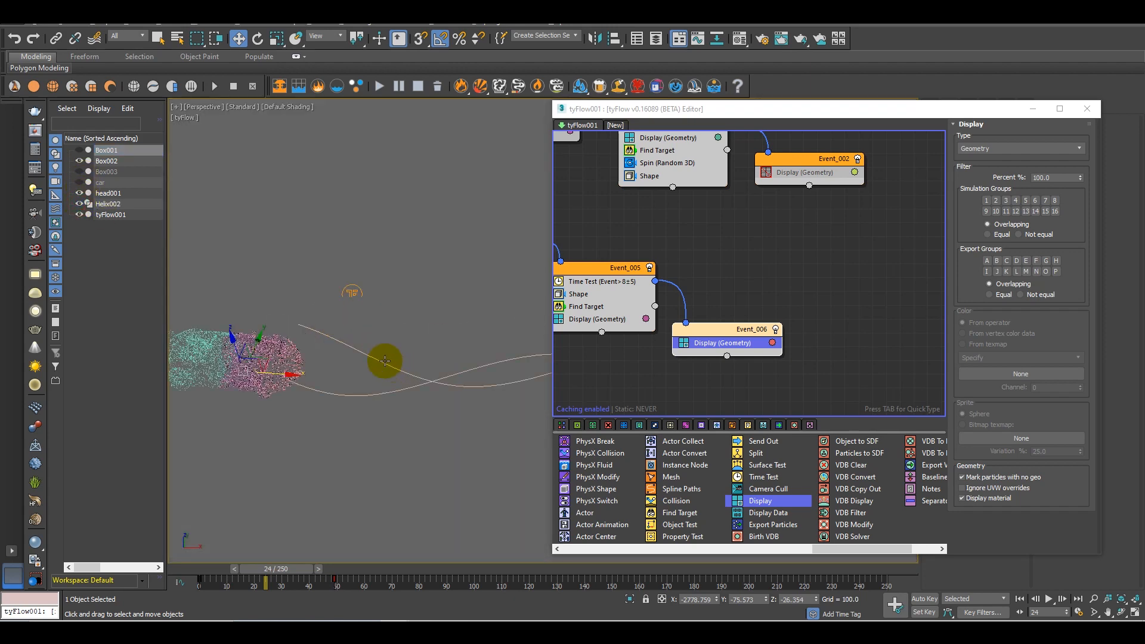
# Add a Path Follow operator to Event_006 and pick Helix002 as its path shape
pyautogui.moveTo(860, 555); pyautogui.dragTo(662, 553)
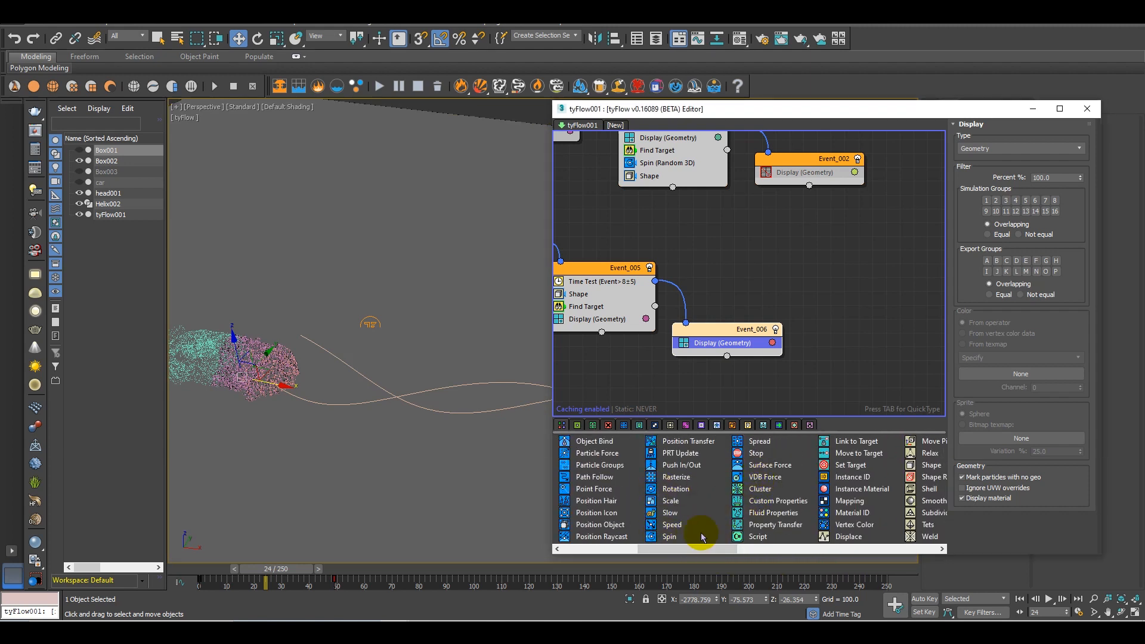
pyautogui.moveTo(690, 552); pyautogui.dragTo(665, 552)
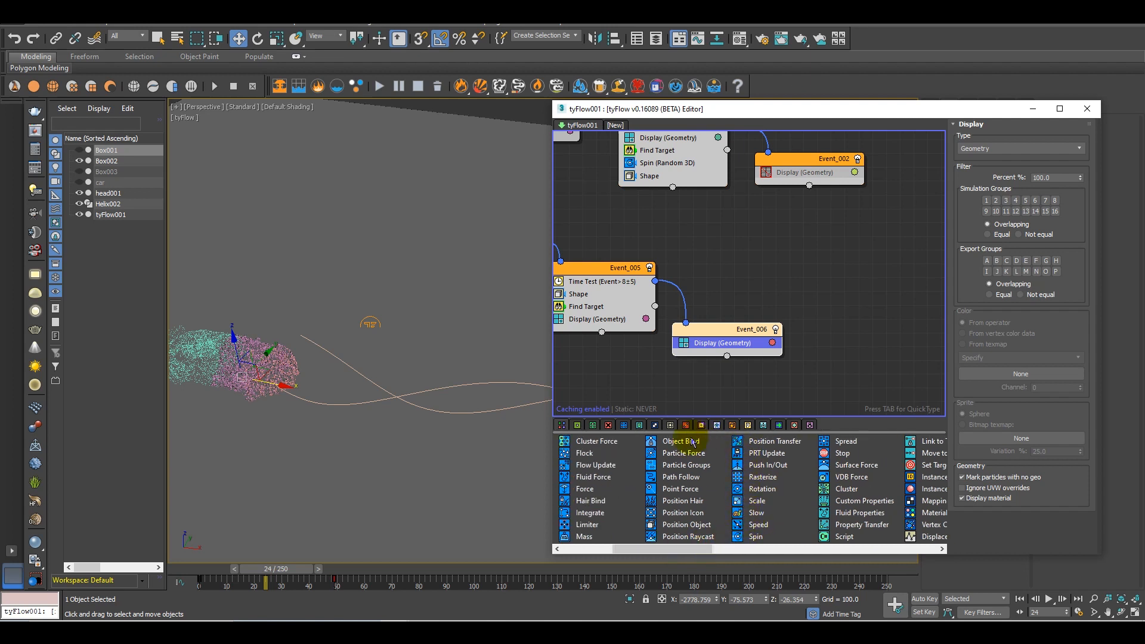
pyautogui.moveTo(671, 477); pyautogui.dragTo(710, 343)
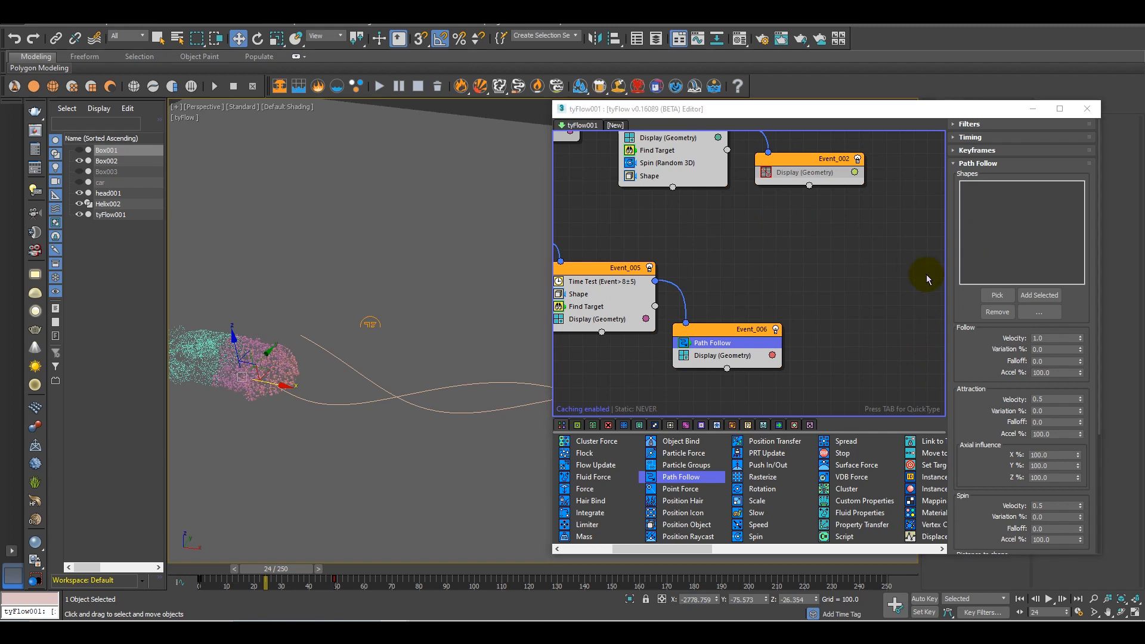
pyautogui.click(998, 297)
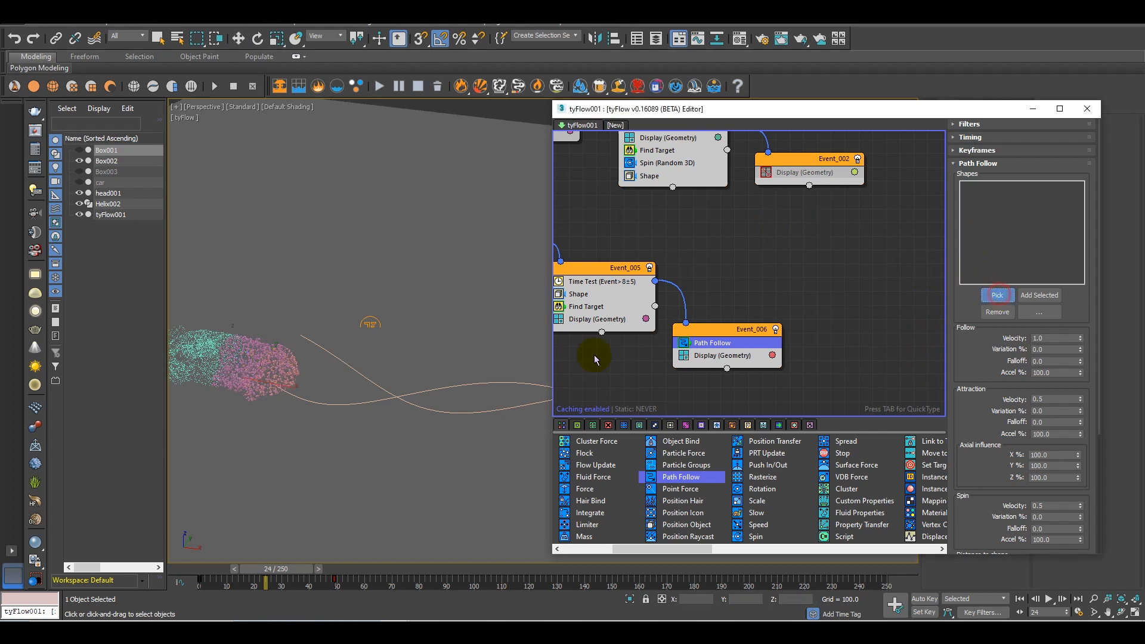
pyautogui.click(460, 386)
pyautogui.keyDown('alt'); pyautogui.moveTo(460, 412); pyautogui.dragTo(460, 410, button='middle'); pyautogui.keyUp('alt')
# Set the Path Follow operator's follow velocity to 0.5 and its attraction velocity to 1.0
pyautogui.doubleClick(1048, 338)
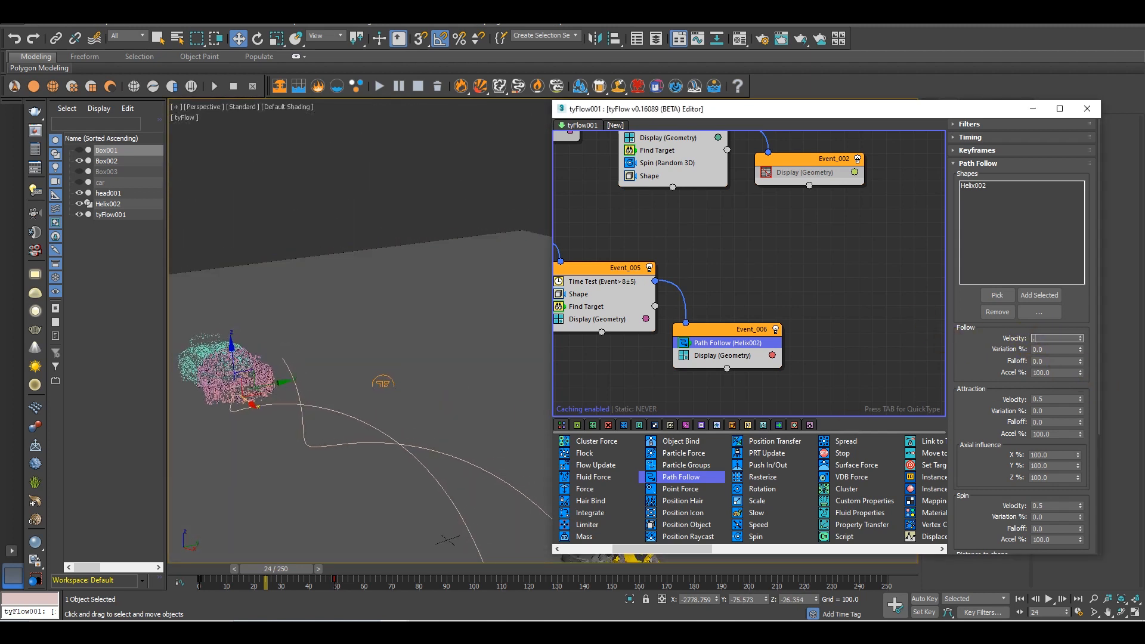
pyautogui.write('.5')
pyautogui.press('Return')
pyautogui.scroll(-1, 983, 344)
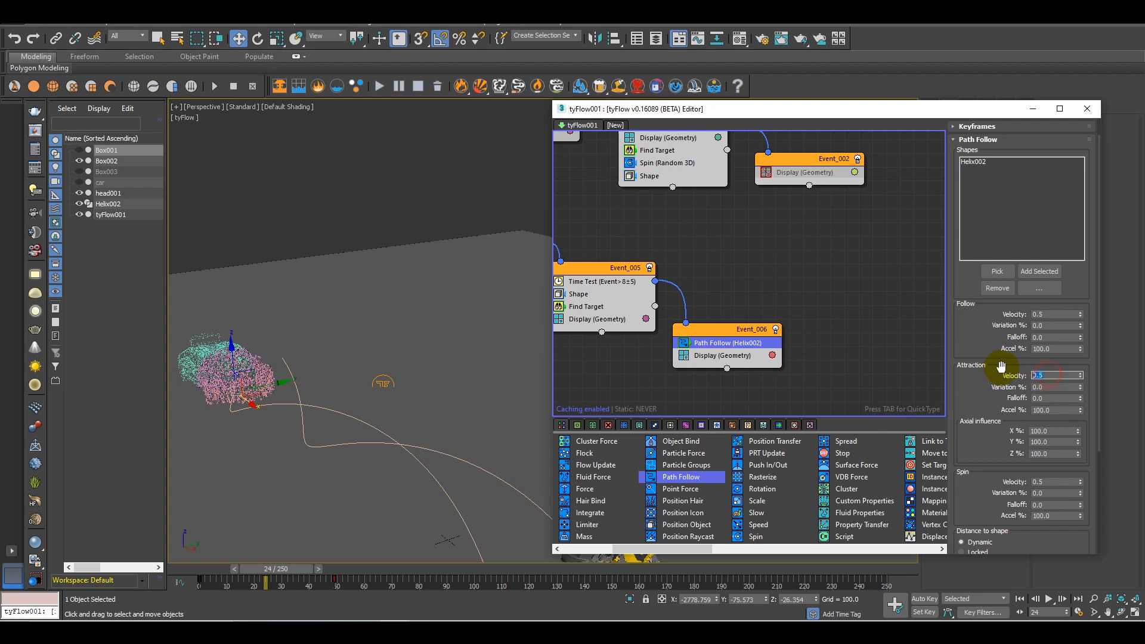
pyautogui.press('Return')
pyautogui.scroll(-2, 985, 376)
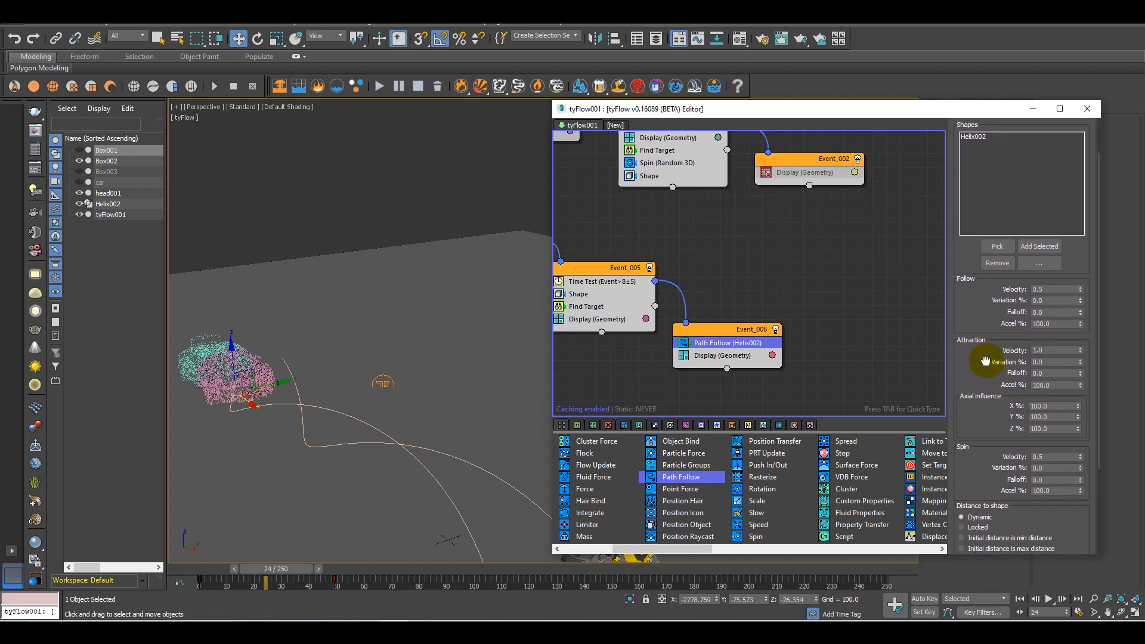
# Set the Path Follow operator's spin velocity to 1.0 and its spline interpolation to 2000
pyautogui.moveTo(989, 341); pyautogui.dragTo(990, 333)
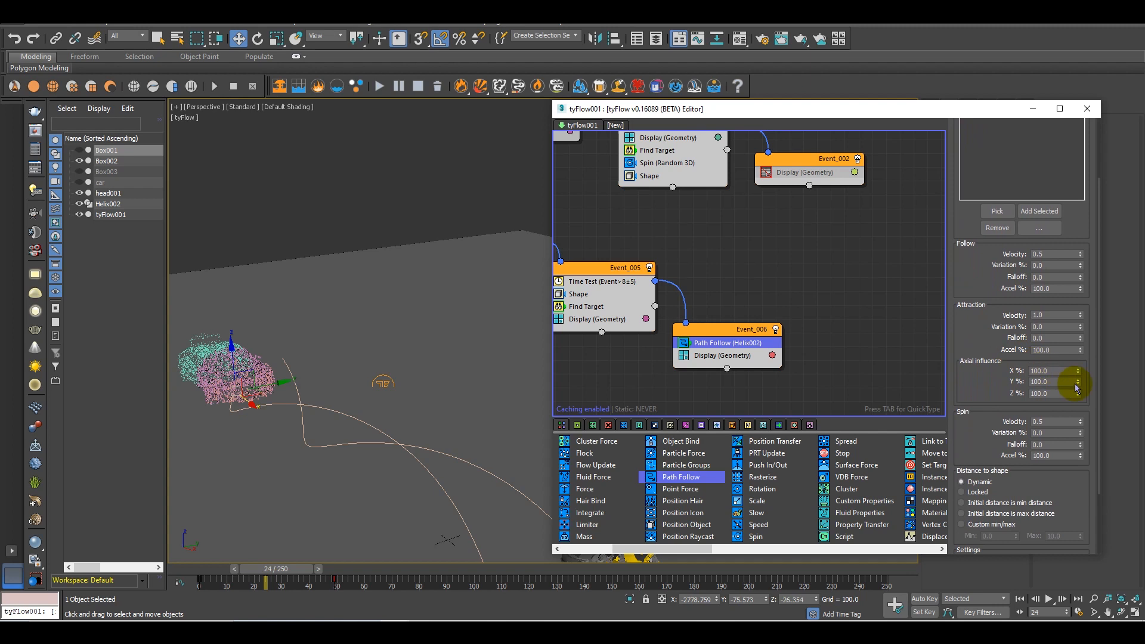
pyautogui.scroll(-2, 1047, 385)
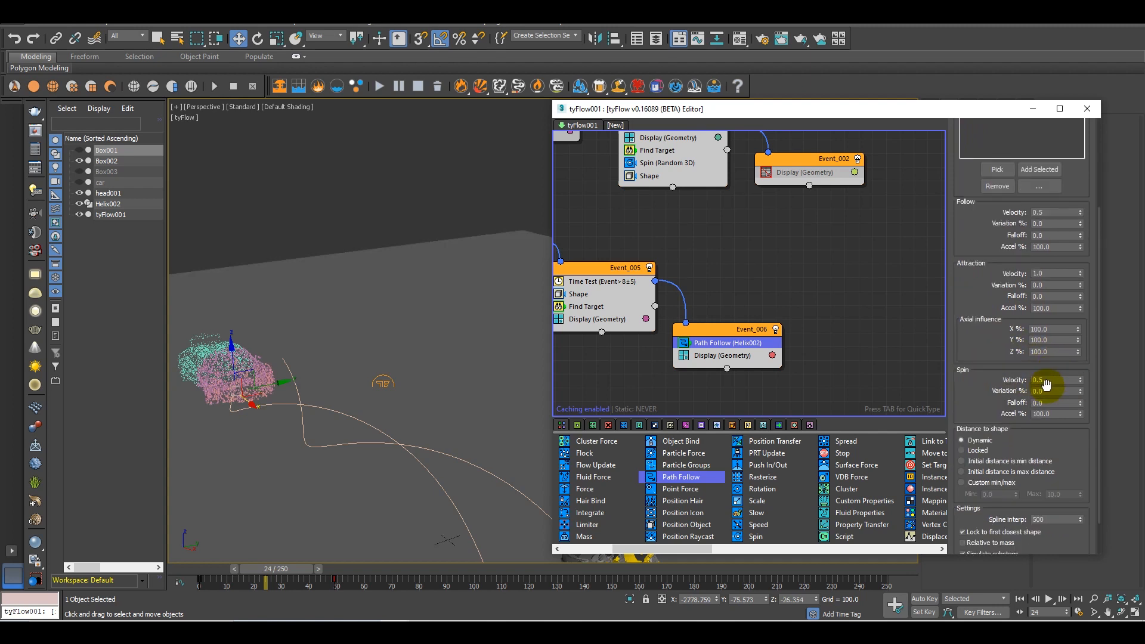
pyautogui.moveTo(971, 403); pyautogui.dragTo(979, 347)
pyautogui.click(988, 394)
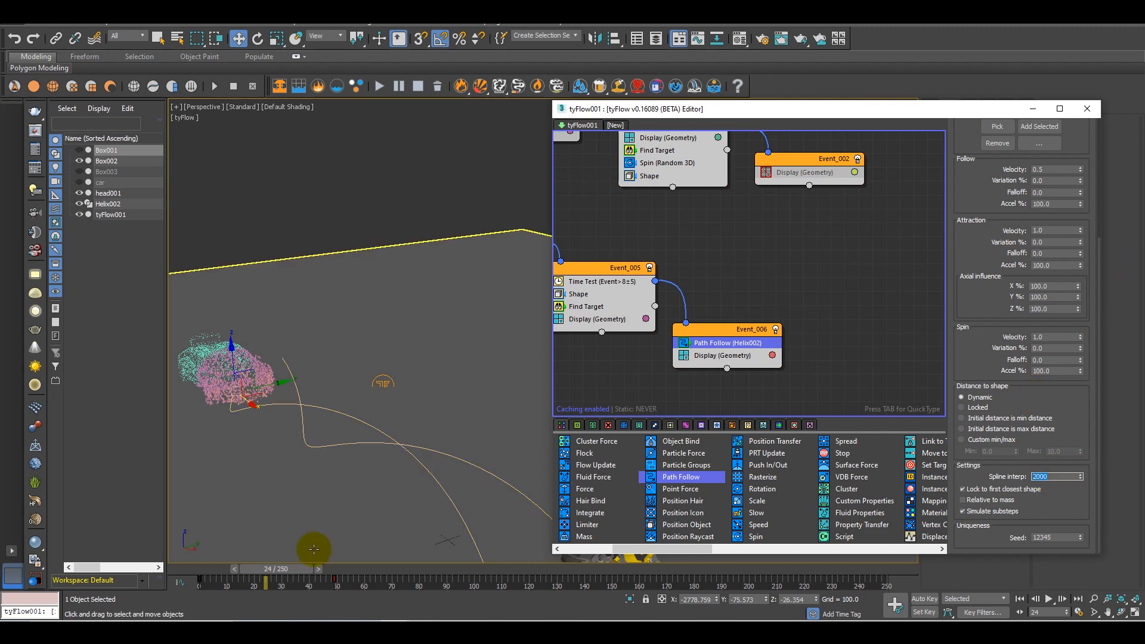
# Scrub the timeline, examine how the particles travel along the helix from several views, and return to frame 0
pyautogui.moveTo(278, 568); pyautogui.dragTo(324, 503)
pyautogui.keyDown('alt'); pyautogui.moveTo(322, 440); pyautogui.dragTo(312, 417, button='middle'); pyautogui.keyUp('alt')
pyautogui.scroll(4, 312, 417)
pyautogui.moveTo(396, 400); pyautogui.dragTo(442, 407, button='middle')
pyautogui.scroll(3, 407, 438)
pyautogui.scroll(2, 452, 450)
pyautogui.scroll(-5, 442, 406)
pyautogui.moveTo(325, 567); pyautogui.dragTo(187, 562)
pyautogui.moveTo(380, 444); pyautogui.dragTo(371, 455, button='middle')
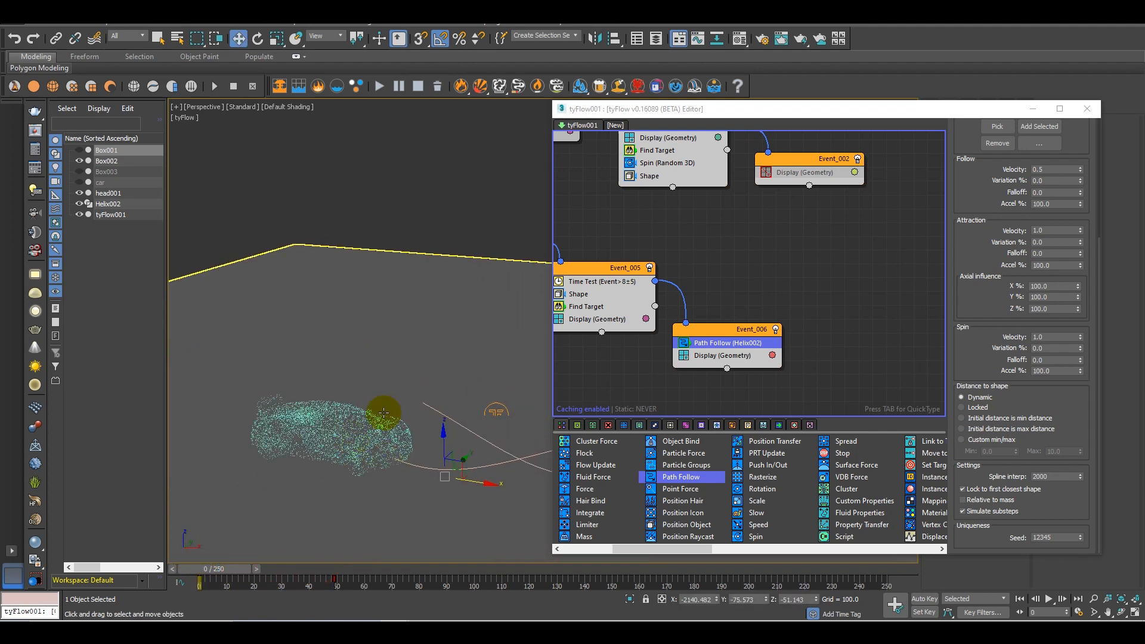
# Copy the Find Target operator from Event_005 into Event_006 and set its control velocity to 50
pyautogui.moveTo(639, 278); pyautogui.dragTo(834, 312, button='middle')
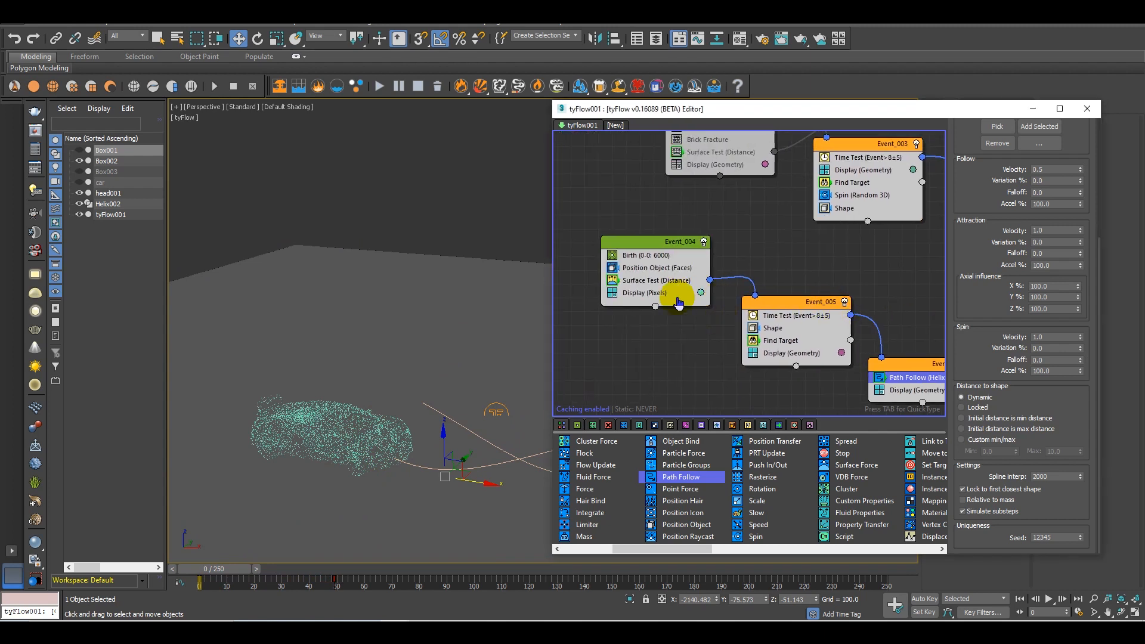
pyautogui.moveTo(700, 314); pyautogui.dragTo(602, 254, button='middle')
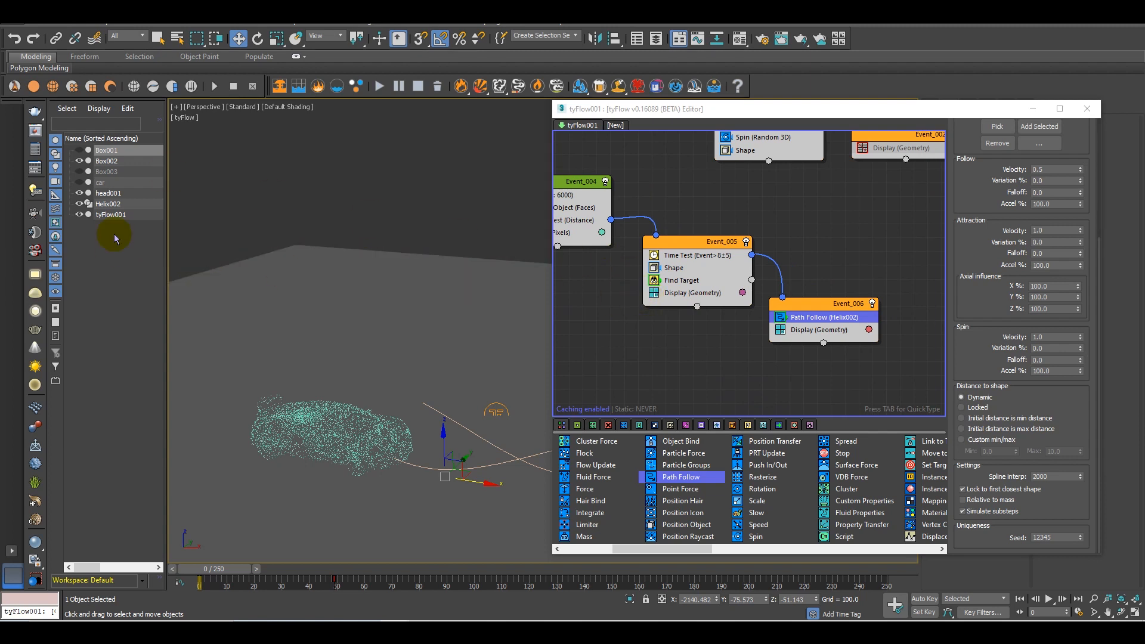
pyautogui.moveTo(682, 281); pyautogui.dragTo(812, 329)
pyautogui.moveTo(913, 350); pyautogui.dragTo(911, 350)
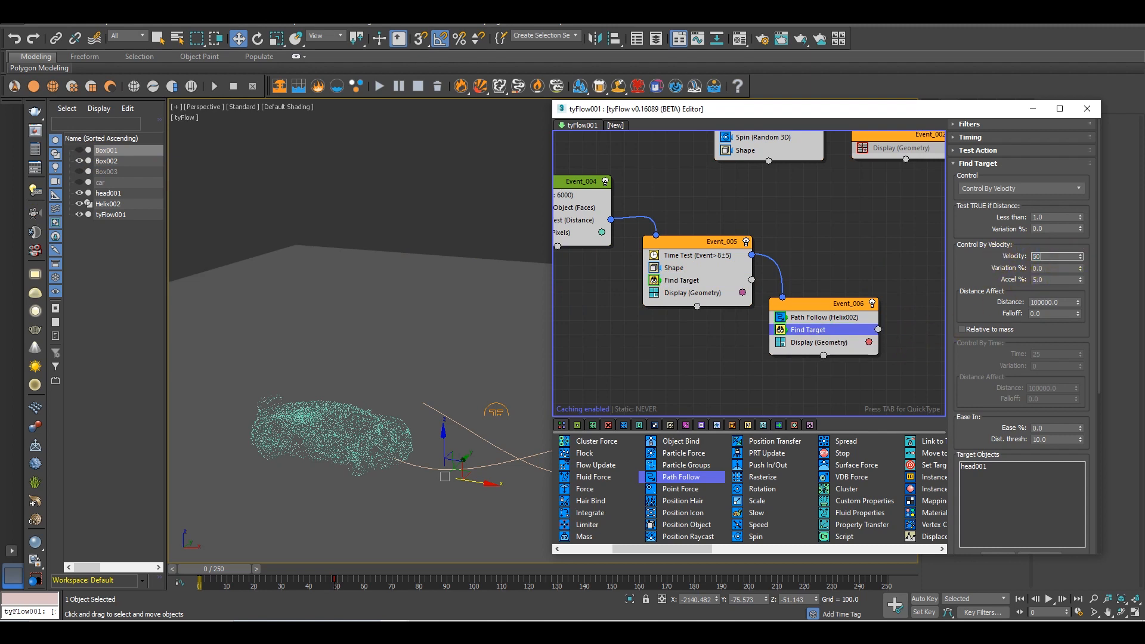
# Scrub to frame 90 and examine how the Event_006 particles approach the robot target
pyautogui.keyDown('alt'); pyautogui.moveTo(555, 344); pyautogui.dragTo(457, 306, button='middle'); pyautogui.keyUp('alt')
pyautogui.click(455, 305)
pyautogui.moveTo(305, 327); pyautogui.dragTo(444, 367, button='middle')
pyautogui.moveTo(228, 571); pyautogui.dragTo(449, 569)
pyautogui.press('w')
pyautogui.keyDown('alt'); pyautogui.moveTo(371, 373); pyautogui.dragTo(404, 533, button='middle'); pyautogui.keyUp('alt')
pyautogui.moveTo(442, 575); pyautogui.dragTo(513, 539)
pyautogui.moveTo(602, 546); pyautogui.dragTo(472, 477)
pyautogui.press('w')
# Set the target location object and point of Event_006's Find Target to Random, and check the particles at frame 88
pyautogui.moveTo(990, 407); pyautogui.dragTo(978, 171)
pyautogui.click(1018, 361)
pyautogui.click(1014, 371)
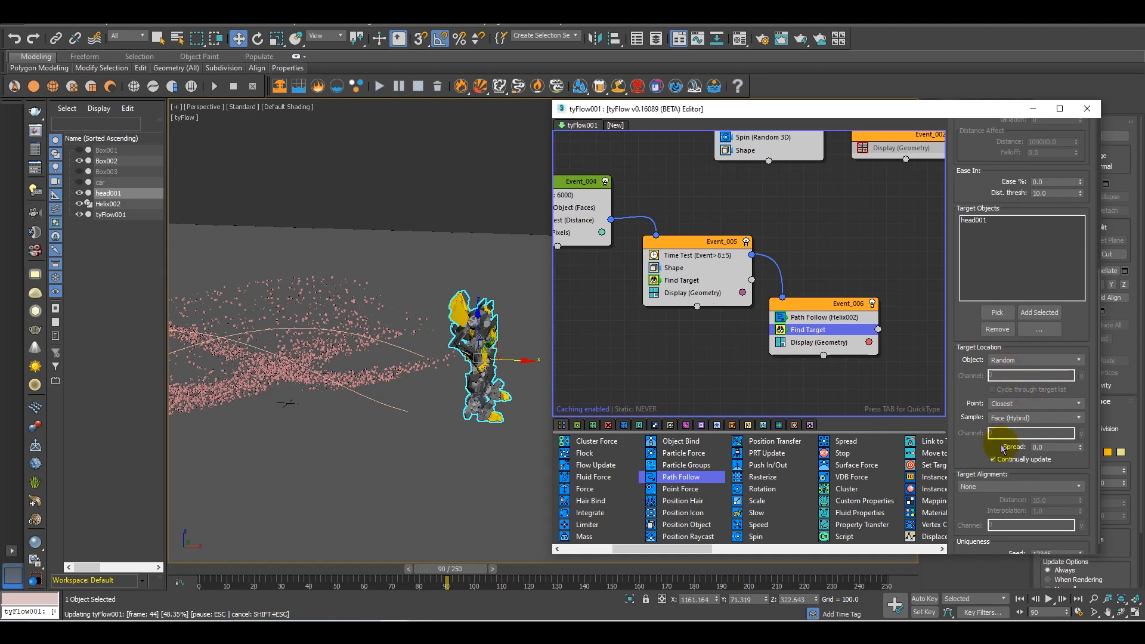
pyautogui.click(1013, 414)
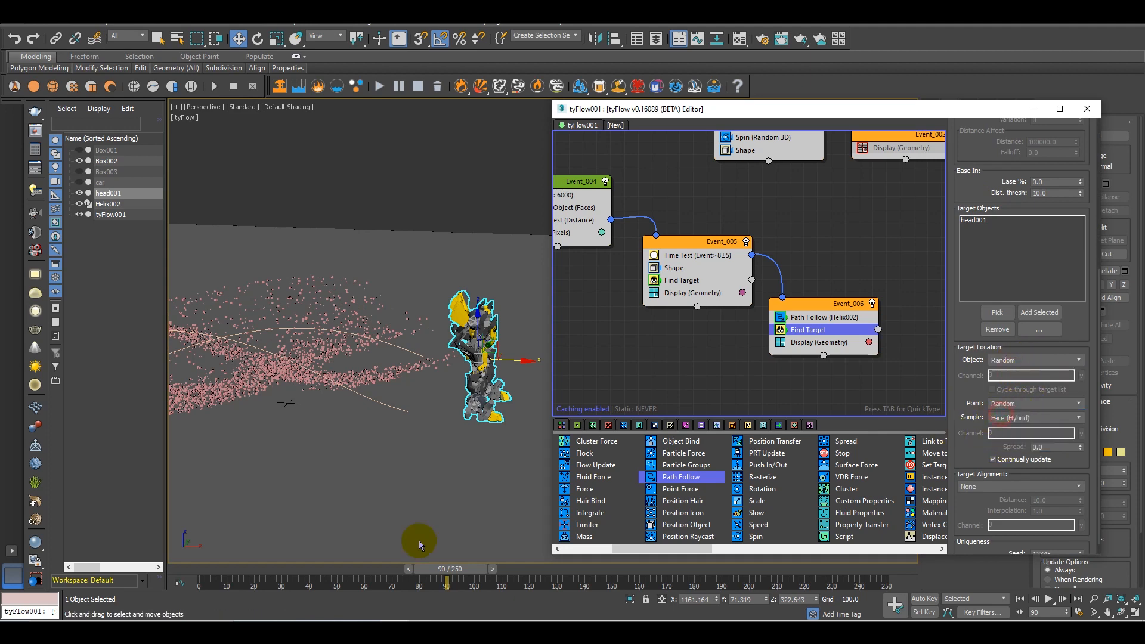
pyautogui.moveTo(474, 575); pyautogui.dragTo(444, 512)
pyautogui.press('w')
# Add a Time Test operator to Event_006 with a test value of 30 and a variation of 3
pyautogui.moveTo(774, 361); pyautogui.dragTo(763, 317, button='middle')
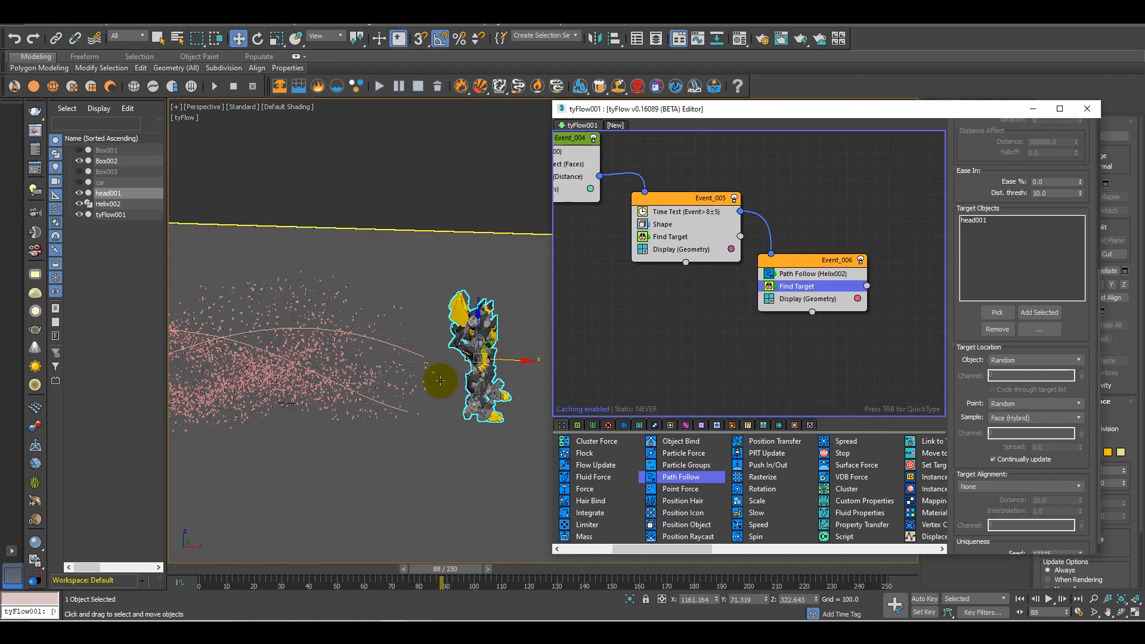
pyautogui.scroll(5, 358, 388)
pyautogui.keyDown('alt'); pyautogui.moveTo(405, 389); pyautogui.dragTo(475, 435, button='middle'); pyautogui.keyUp('alt')
pyautogui.moveTo(694, 552); pyautogui.dragTo(892, 550)
pyautogui.moveTo(764, 477); pyautogui.dragTo(851, 314)
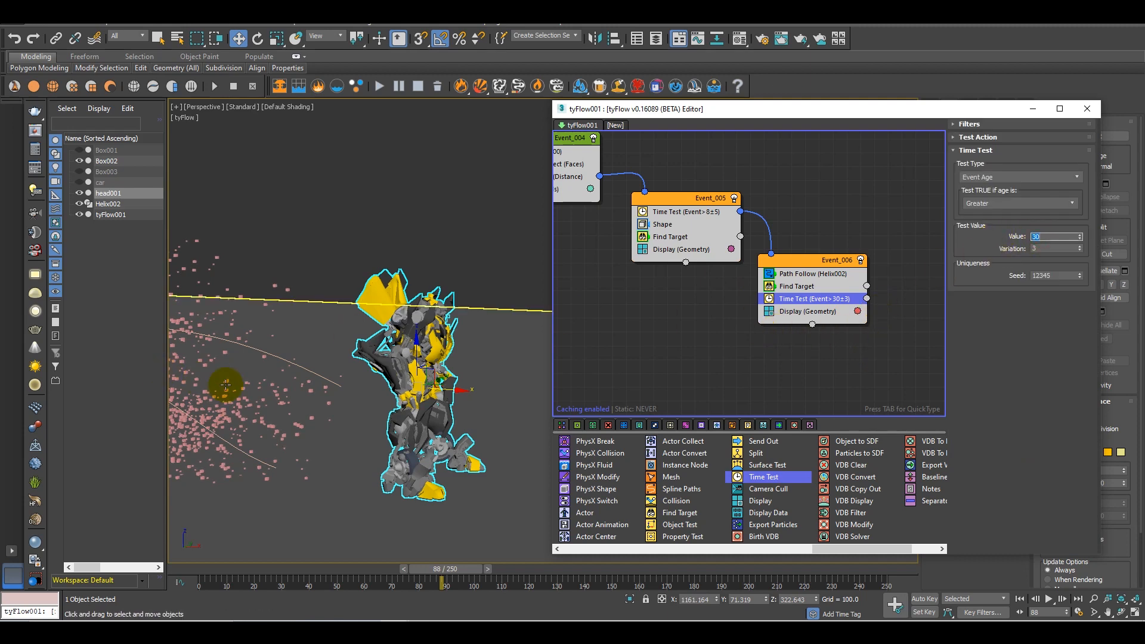
# Examine the particle stream around the helix and the robot up to frame 96
pyautogui.moveTo(221, 383); pyautogui.dragTo(409, 399, button='middle')
pyautogui.scroll(-5, 378, 402)
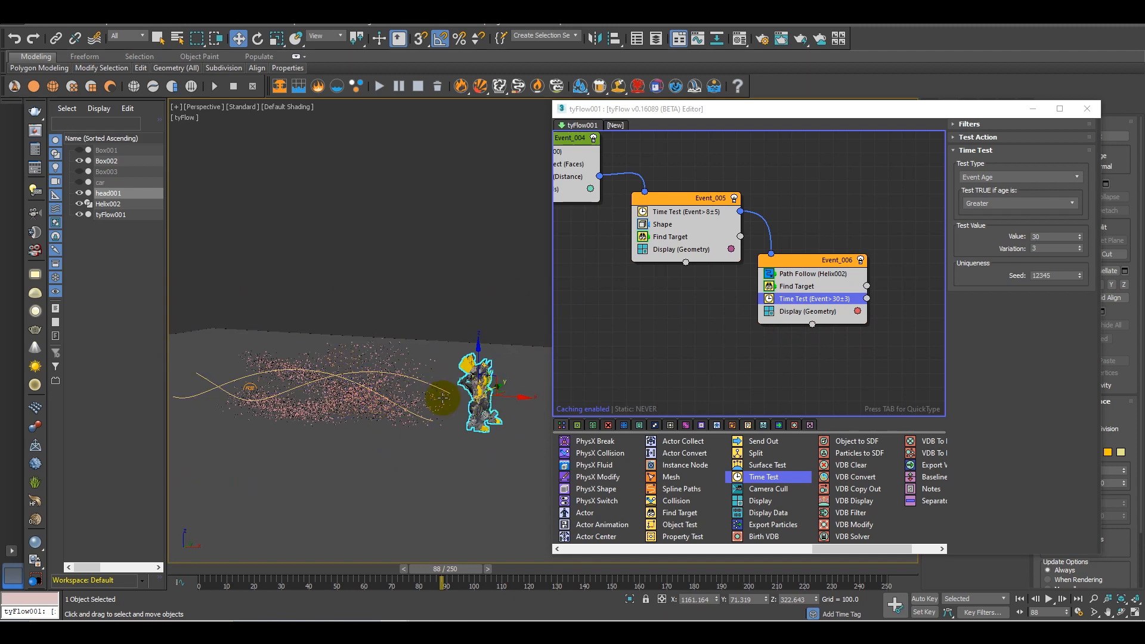
pyautogui.scroll(8, 444, 410)
pyautogui.scroll(3, 444, 410)
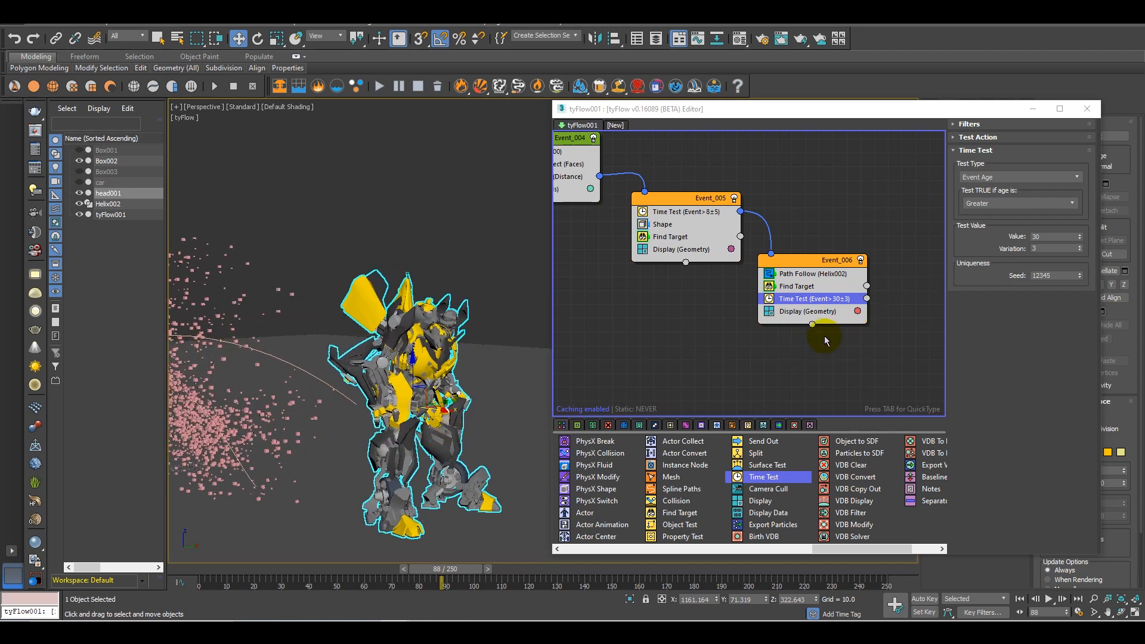
pyautogui.moveTo(826, 359)
pyautogui.mouseDown(button='middle')
pyautogui.moveTo(746, 349)
pyautogui.moveTo(828, 359)
pyautogui.mouseUp(button='middle')
pyautogui.moveTo(372, 430); pyautogui.dragTo(454, 420, button='middle')
pyautogui.moveTo(464, 569); pyautogui.dragTo(495, 535)
pyautogui.keyDown('alt'); pyautogui.moveTo(453, 464); pyautogui.dragTo(337, 432, button='middle'); pyautogui.keyUp('alt')
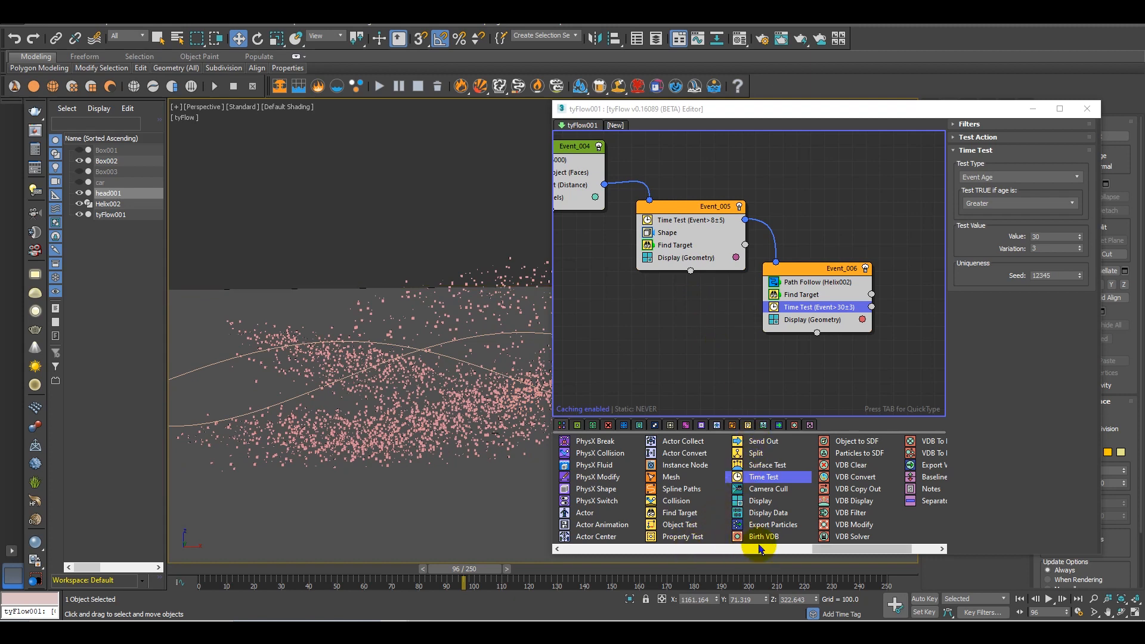
# Add a Collision operator to Event_005 and pick the ground object Box002 as its collider
pyautogui.moveTo(672, 505); pyautogui.dragTo(689, 293)
pyautogui.moveTo(693, 250); pyautogui.dragTo(693, 251)
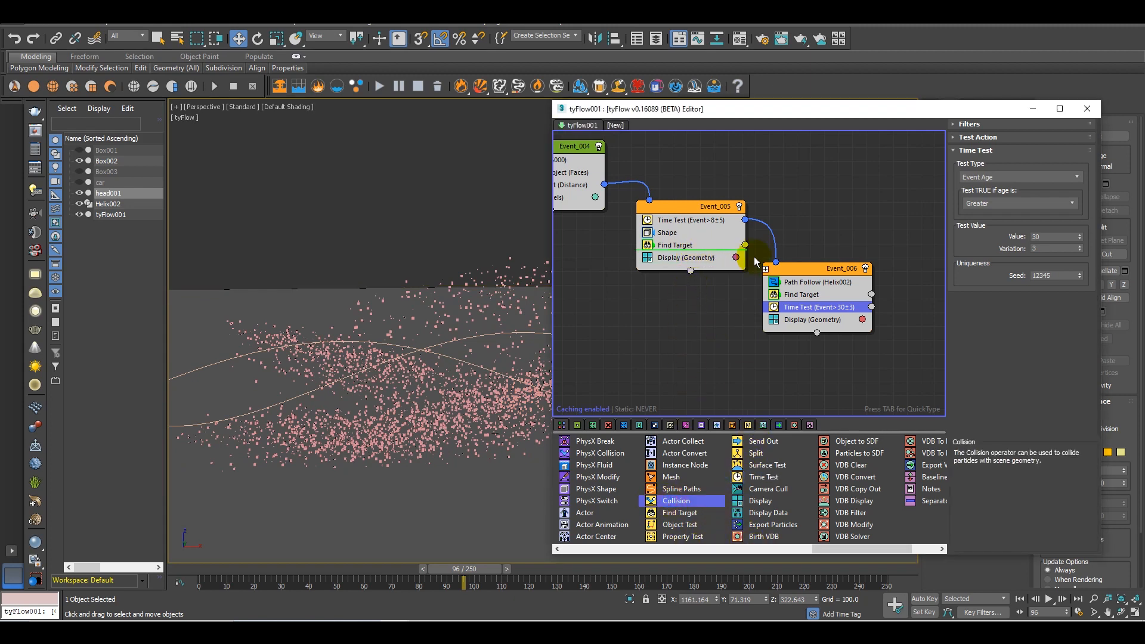
pyautogui.moveTo(691, 259); pyautogui.dragTo(757, 319, button='middle')
pyautogui.scroll(1, 758, 326)
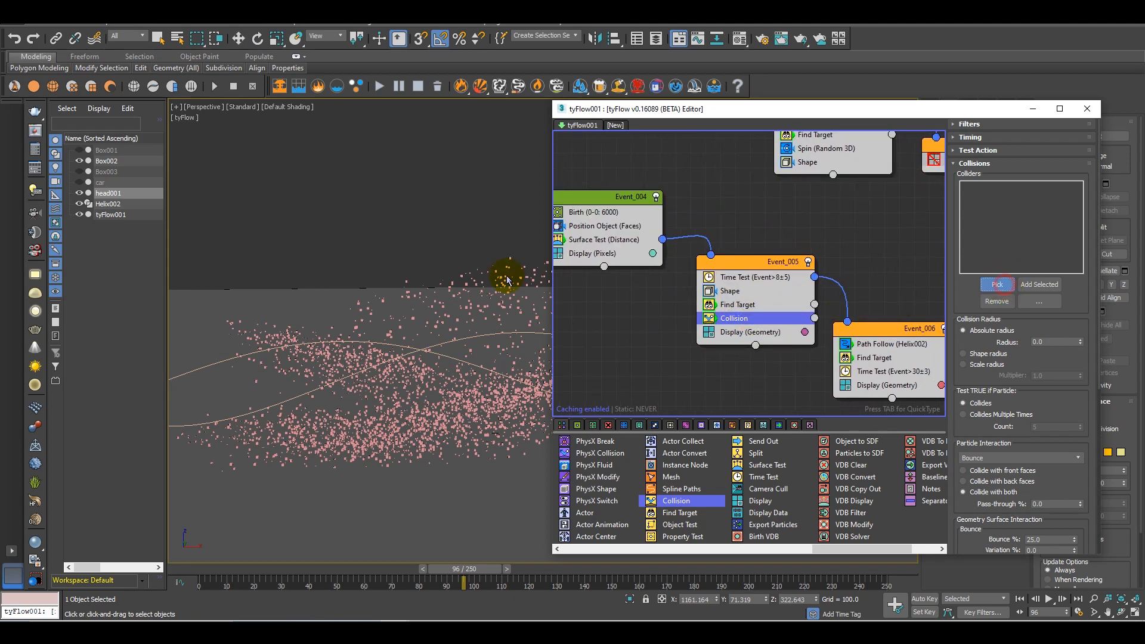
pyautogui.click(281, 307)
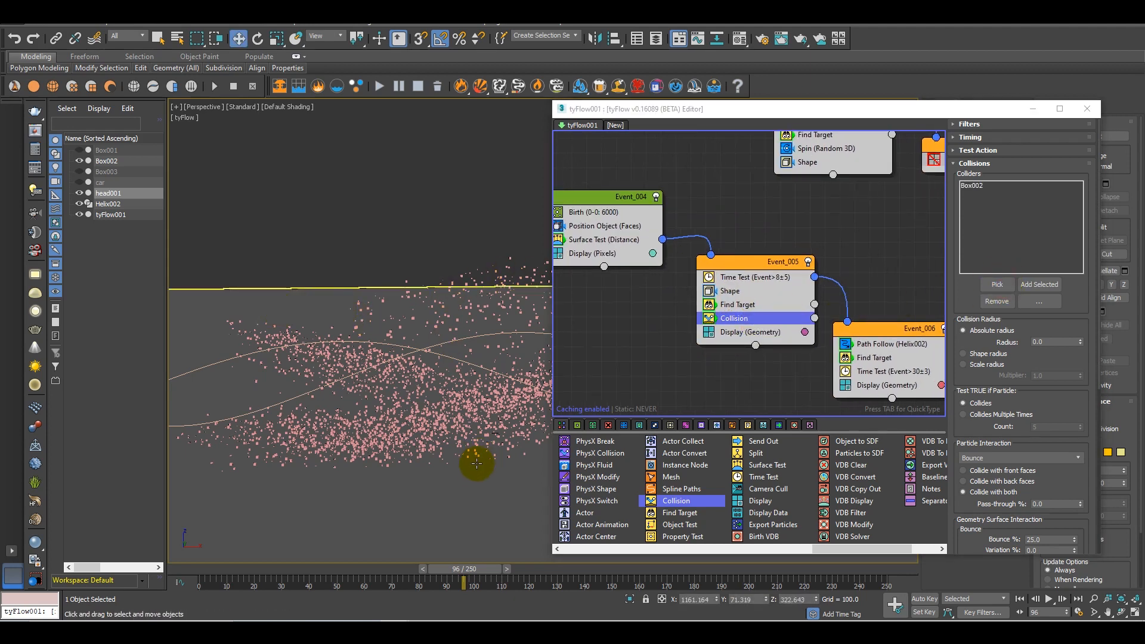
pyautogui.keyDown('alt'); pyautogui.moveTo(476, 444); pyautogui.dragTo(452, 447, button='middle'); pyautogui.keyUp('alt')
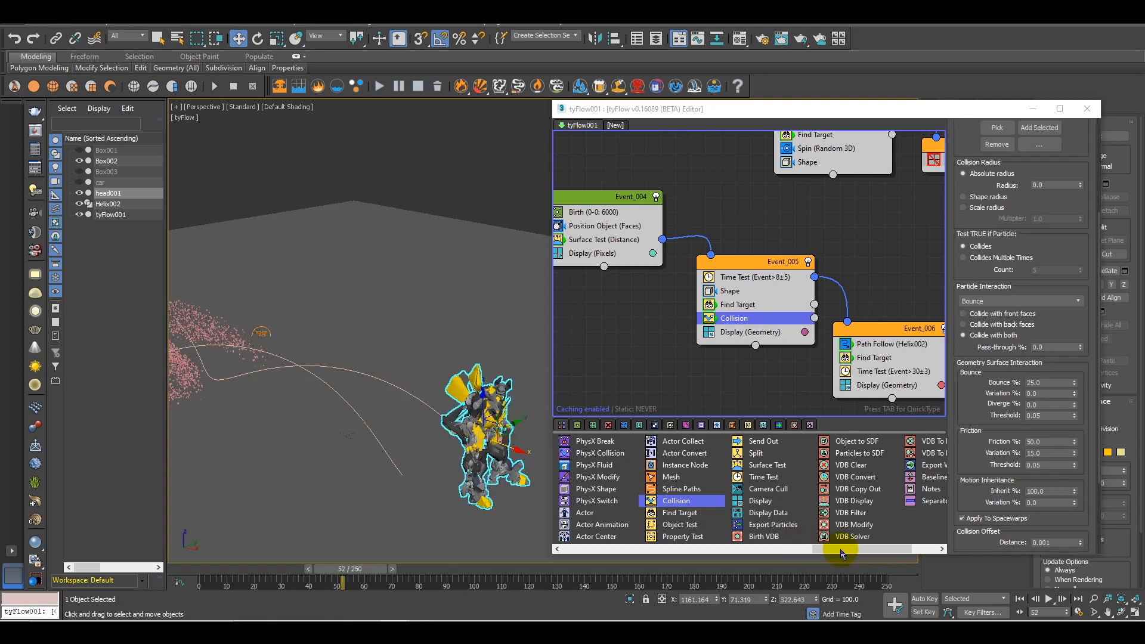
# Copy the Spin (Random 3D) operator from Event_003 into Event_005
pyautogui.moveTo(841, 550)
pyautogui.mouseDown()
pyautogui.moveTo(863, 551)
pyautogui.moveTo(832, 550)
pyautogui.mouseUp()
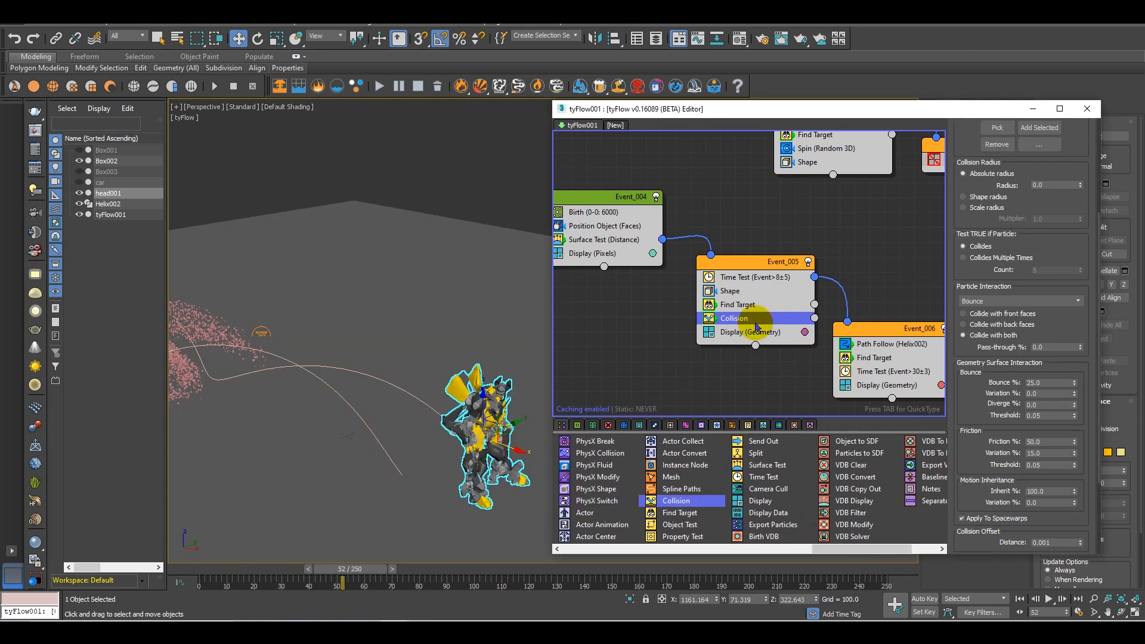
pyautogui.moveTo(759, 212); pyautogui.dragTo(728, 310, button='middle')
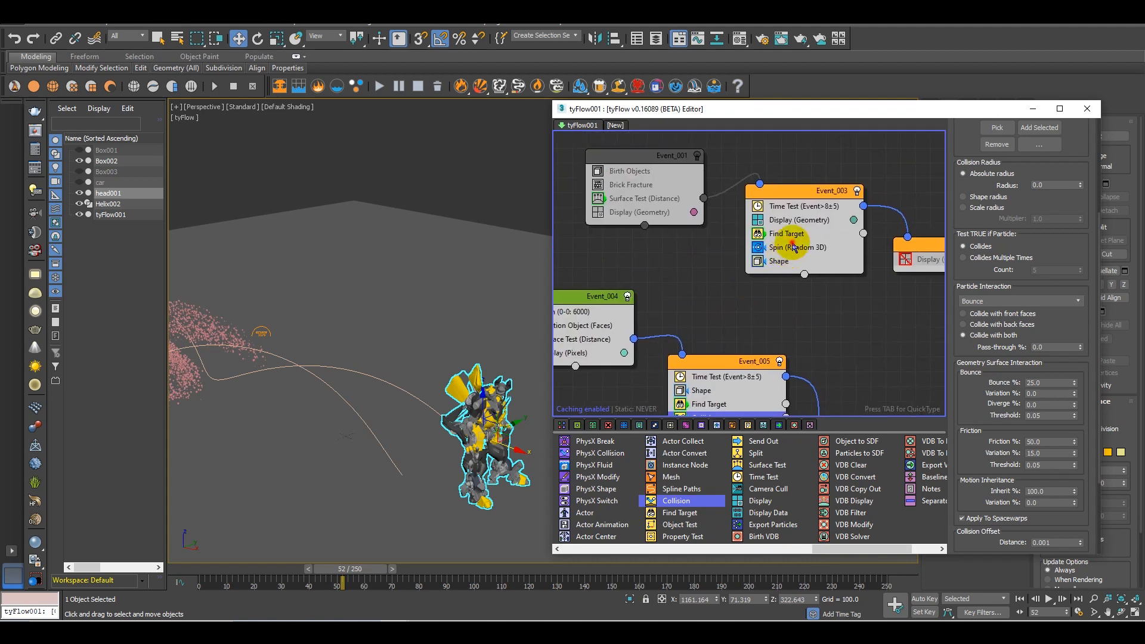
pyautogui.click(796, 248)
pyautogui.moveTo(799, 288); pyautogui.dragTo(817, 225, button='middle')
pyautogui.scroll(-1, 818, 225)
pyautogui.moveTo(806, 232); pyautogui.dragTo(755, 339)
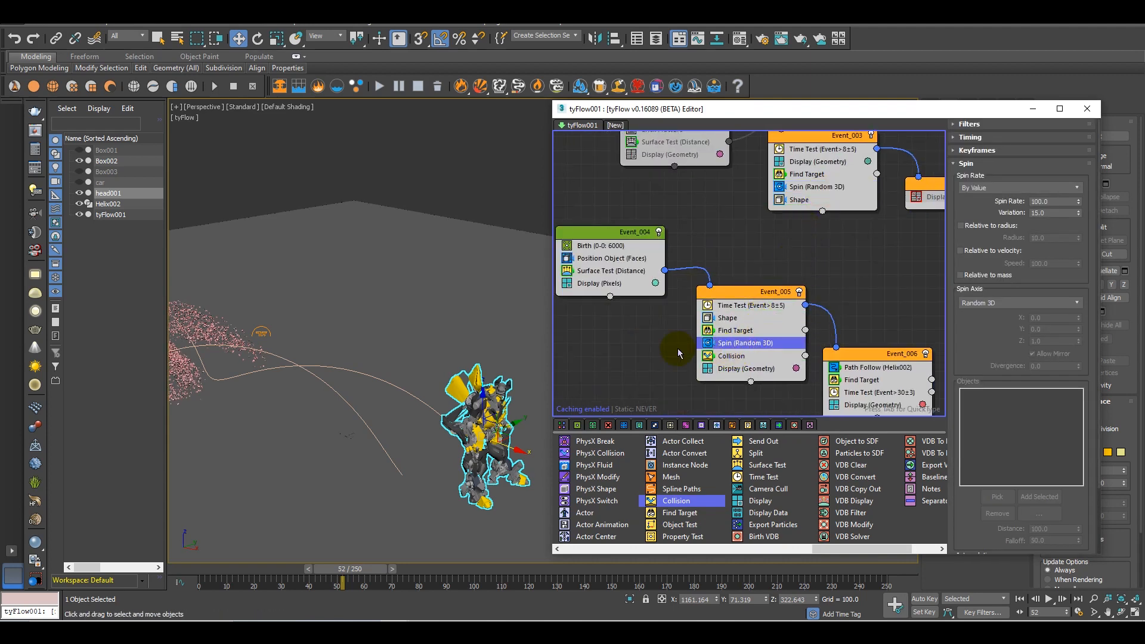
# Reposition Event_006 farther from Event_005 and move the Collision operator from Event_005 into Event_006
pyautogui.moveTo(703, 349); pyautogui.dragTo(446, 280, button='middle')
pyautogui.click(731, 310)
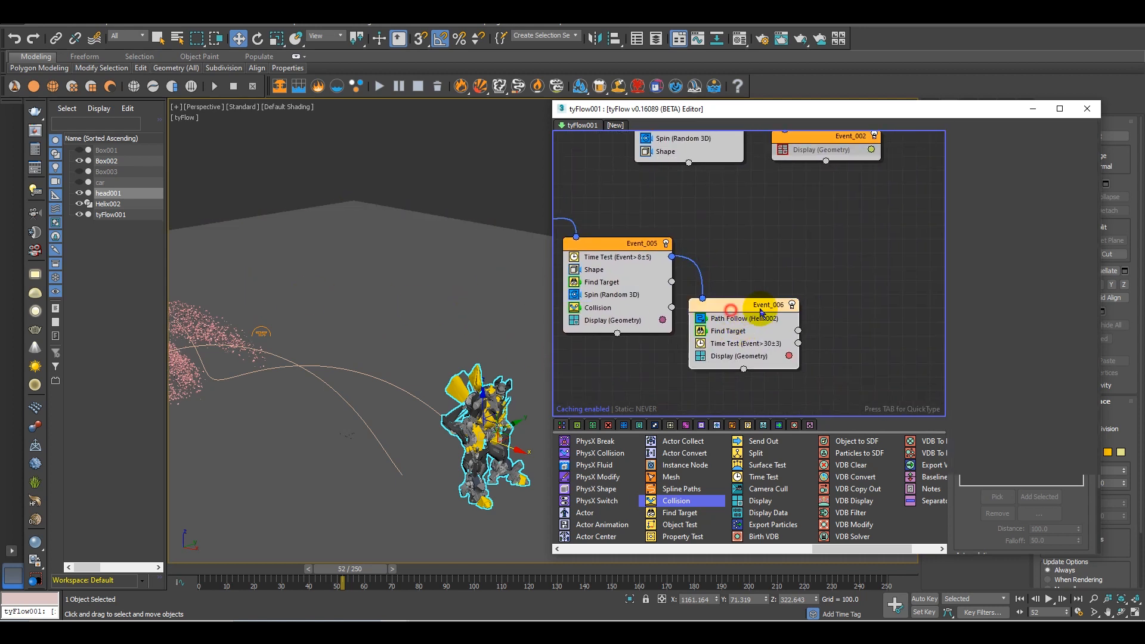
pyautogui.moveTo(761, 313); pyautogui.dragTo(796, 311)
pyautogui.moveTo(598, 308); pyautogui.dragTo(776, 360)
# Scrub to around frame 77 and examine from the side how the particles interact with the ground plane
pyautogui.moveTo(327, 439); pyautogui.dragTo(365, 506, button='middle')
pyautogui.keyDown('alt'); pyautogui.moveTo(459, 434); pyautogui.dragTo(458, 463, button='middle'); pyautogui.keyUp('alt')
pyautogui.moveTo(356, 569); pyautogui.dragTo(442, 576)
pyautogui.keyDown('alt'); pyautogui.moveTo(473, 448); pyautogui.dragTo(488, 461, button='middle'); pyautogui.keyUp('alt')
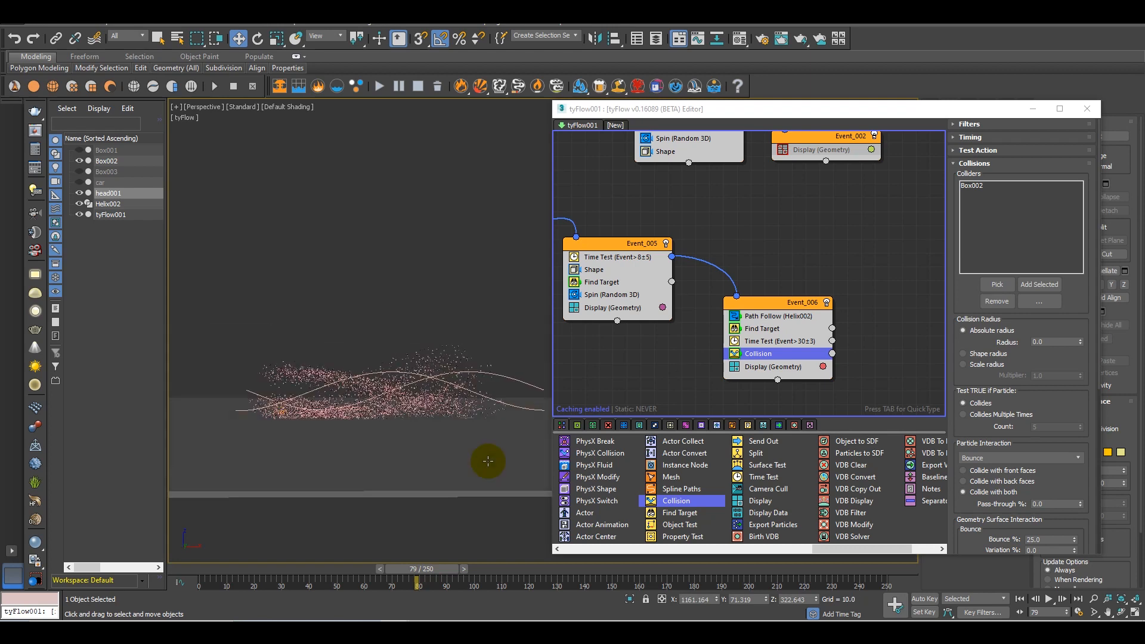
pyautogui.moveTo(429, 570)
pyautogui.mouseDown()
pyautogui.moveTo(467, 570)
pyautogui.moveTo(424, 570)
pyautogui.mouseUp()
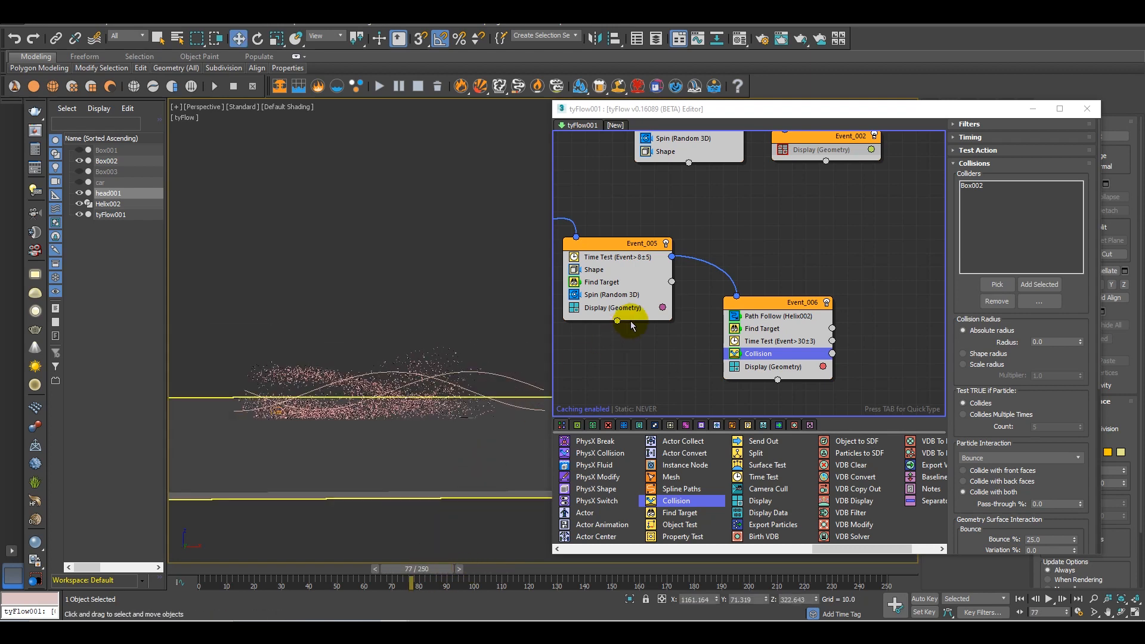
pyautogui.scroll(1, 633, 326)
pyautogui.moveTo(793, 350)
pyautogui.mouseDown(button='middle')
pyautogui.moveTo(845, 370)
pyautogui.moveTo(782, 354)
pyautogui.mouseUp(button='middle')
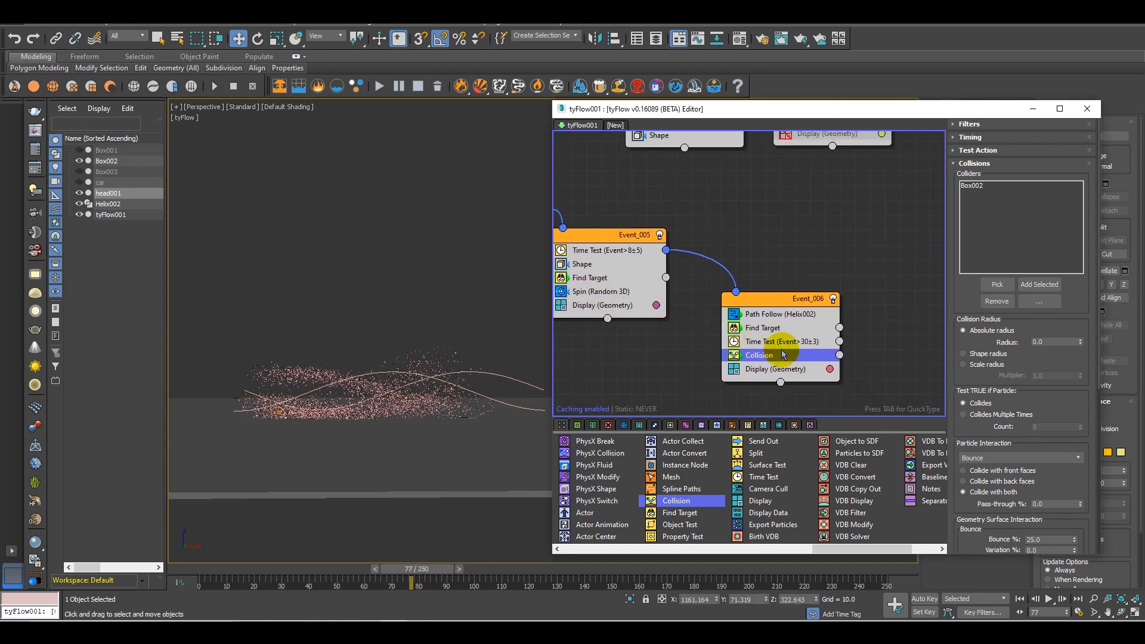
# Scrub back to frame 41 and examine from several angles how the cubes travel along the helix above the ground
pyautogui.moveTo(726, 328); pyautogui.dragTo(767, 301, button='middle')
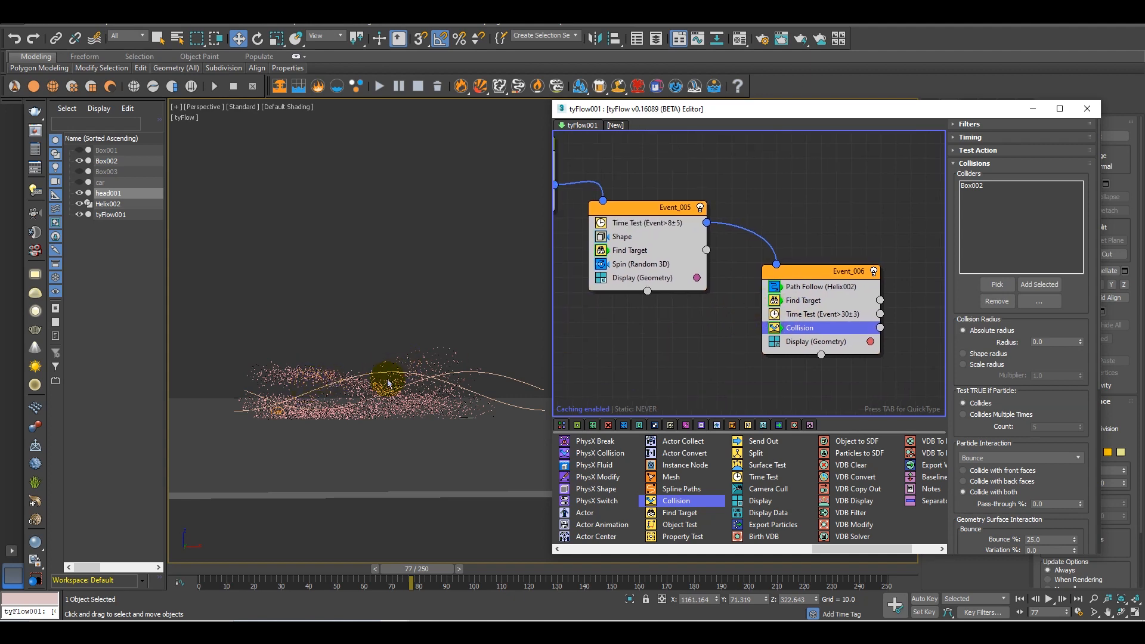
pyautogui.scroll(4, 438, 395)
pyautogui.scroll(-2, 439, 380)
pyautogui.moveTo(449, 397); pyautogui.dragTo(447, 390, button='middle')
pyautogui.moveTo(822, 344); pyautogui.dragTo(943, 371, button='middle')
pyautogui.moveTo(416, 570); pyautogui.dragTo(241, 392)
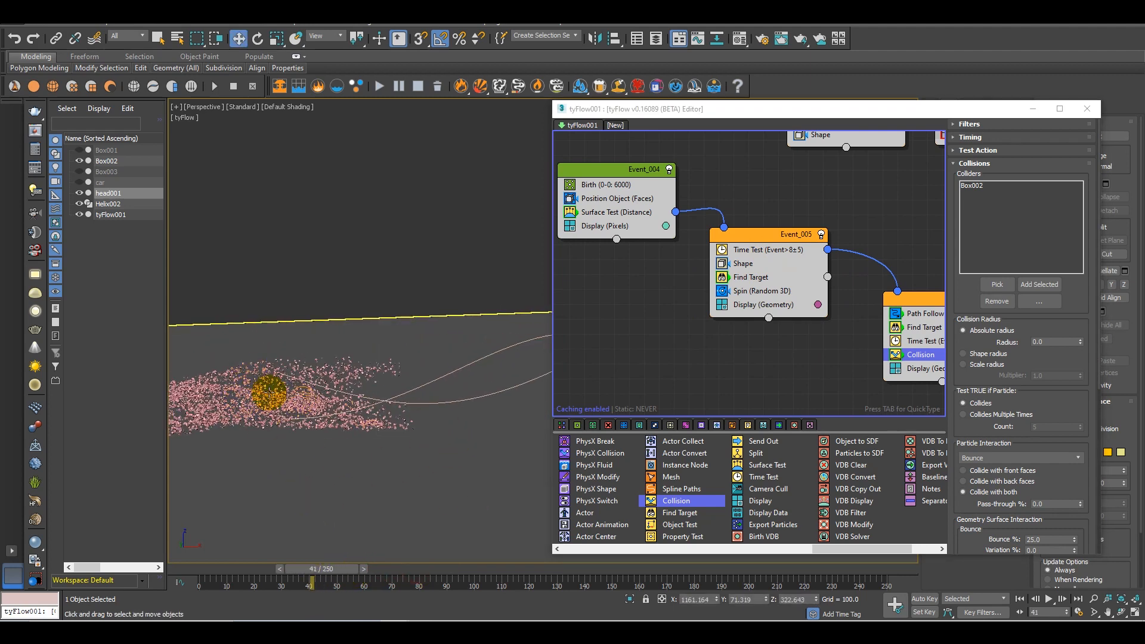
pyautogui.moveTo(825, 340); pyautogui.dragTo(814, 306, button='middle')
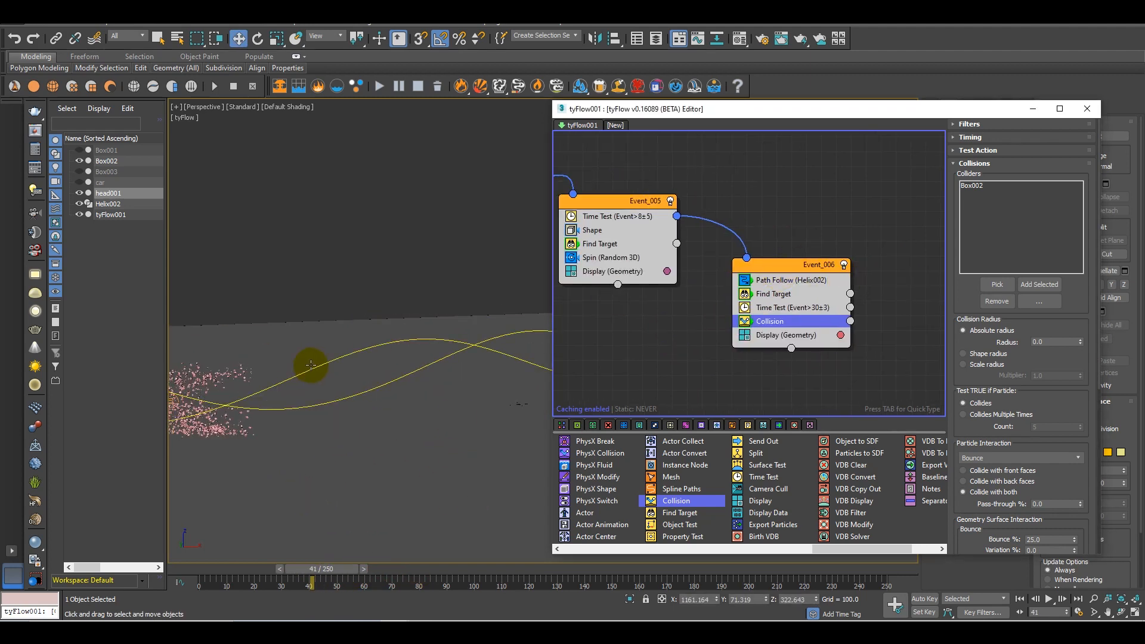
pyautogui.keyDown('alt'); pyautogui.moveTo(356, 461); pyautogui.dragTo(581, 306, button='middle'); pyautogui.keyUp('alt')
# Reposition Event_006 and Event_005 so that the two nodes sit closer together in the flow
pyautogui.click(792, 271)
pyautogui.moveTo(780, 269); pyautogui.dragTo(751, 234)
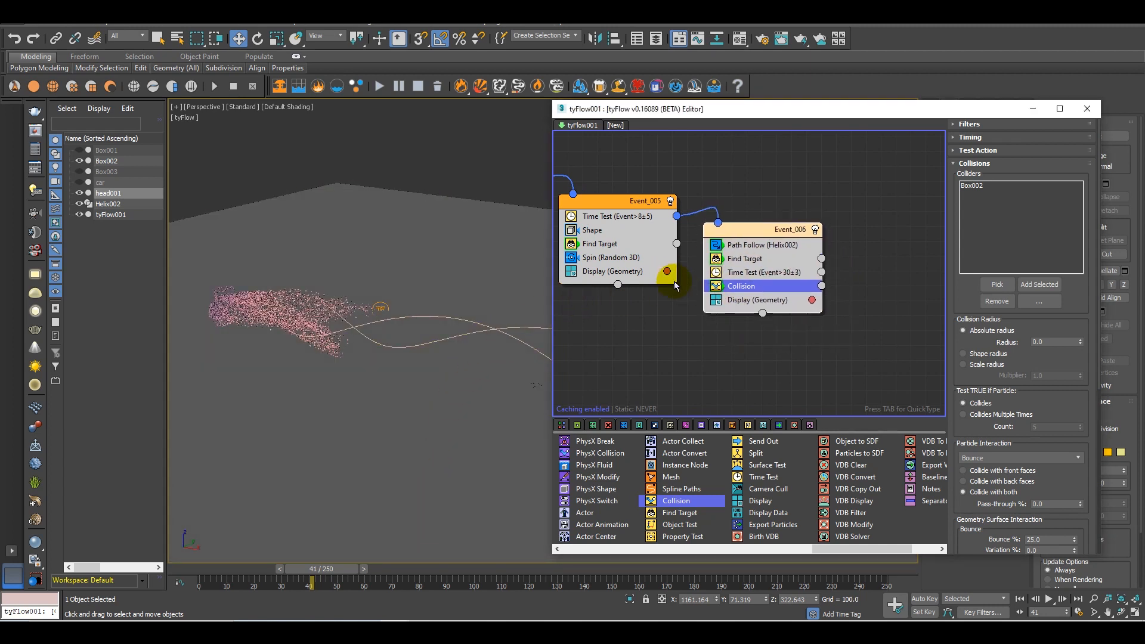
pyautogui.moveTo(667, 274); pyautogui.dragTo(753, 333, button='middle')
pyautogui.moveTo(701, 260); pyautogui.dragTo(684, 257)
pyautogui.moveTo(843, 293); pyautogui.dragTo(814, 296)
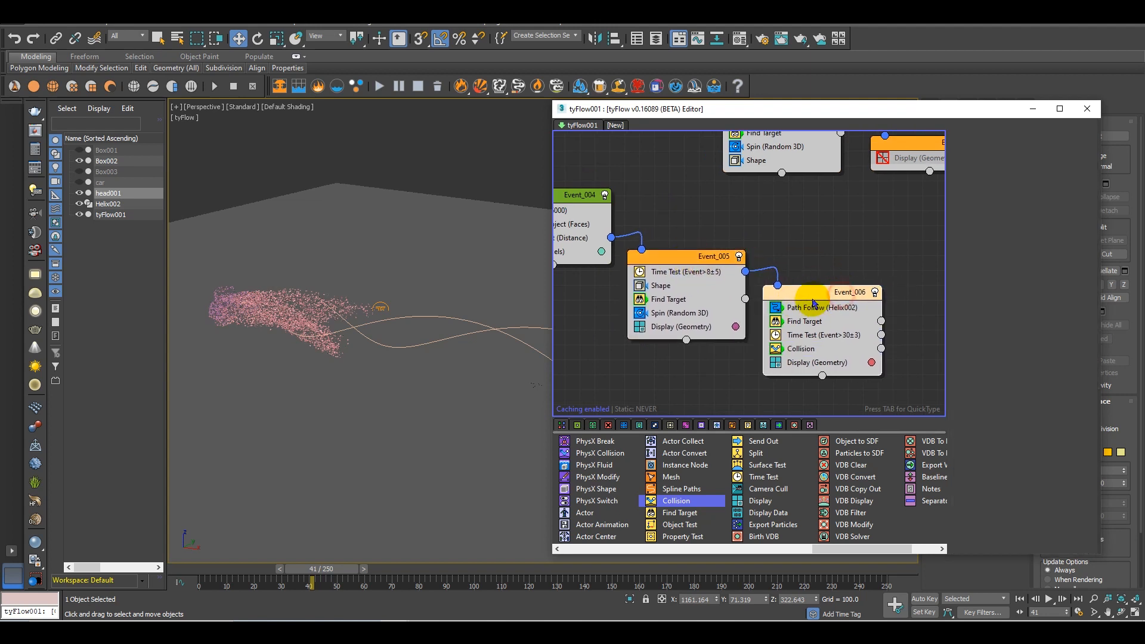
pyautogui.click(716, 310)
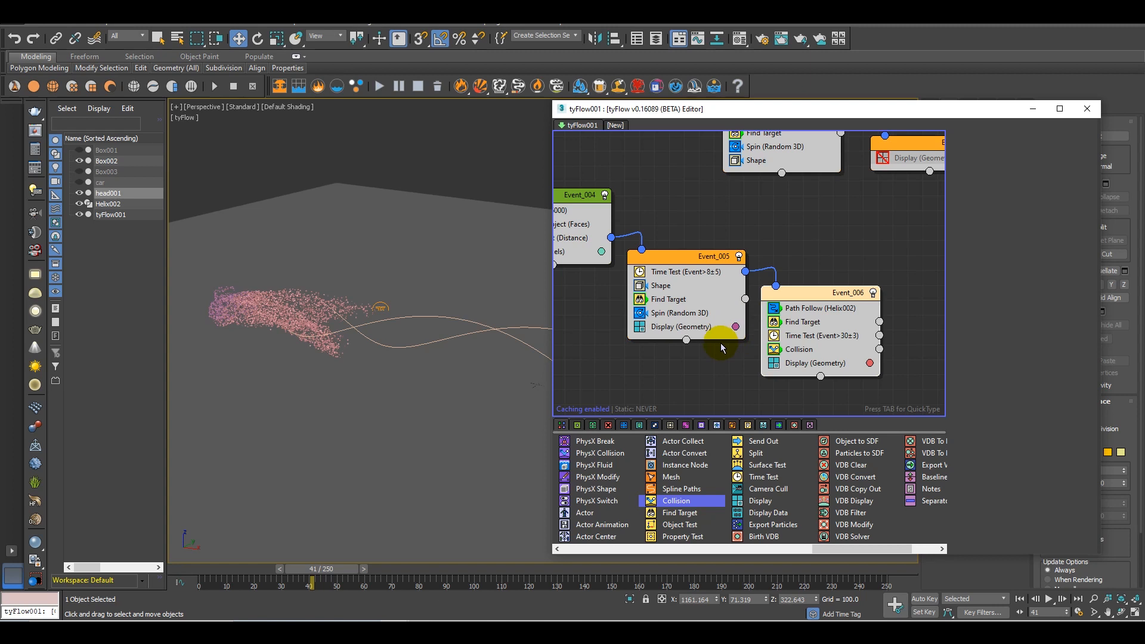
# Set the value of the Time Test in Event_006 to 70
pyautogui.moveTo(792, 392); pyautogui.dragTo(689, 281, button='middle')
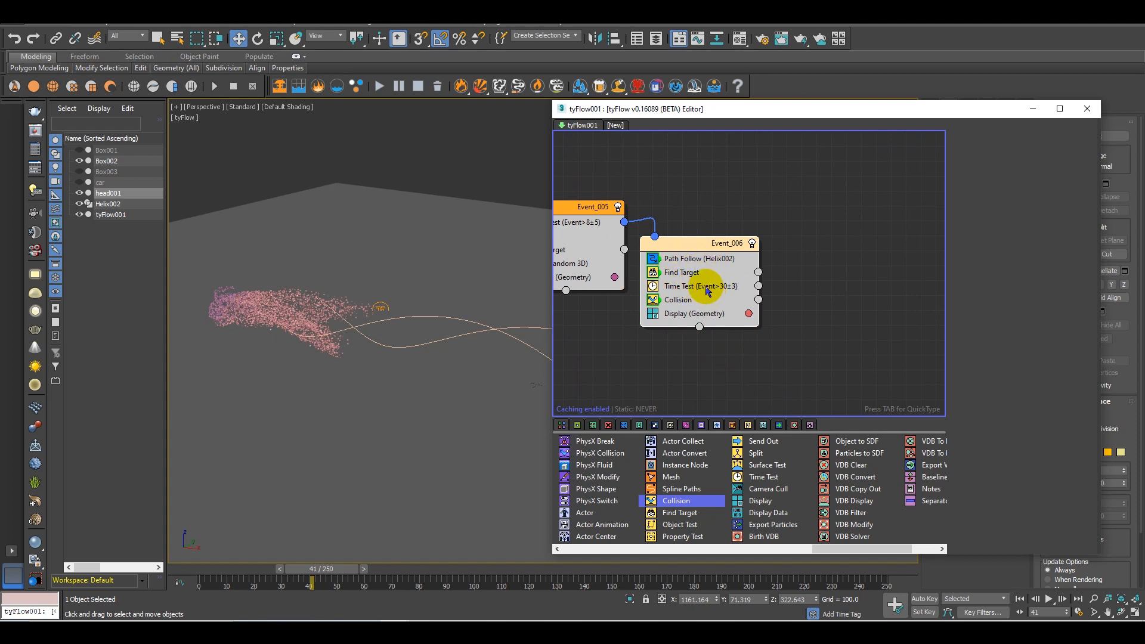
pyautogui.click(707, 287)
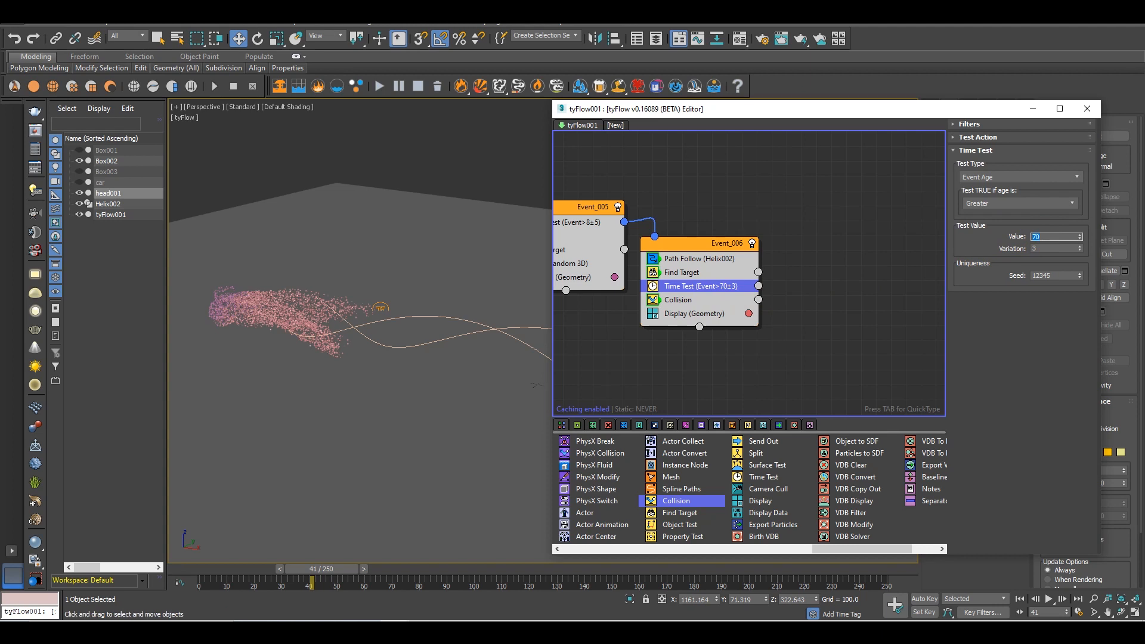
pyautogui.click(685, 303)
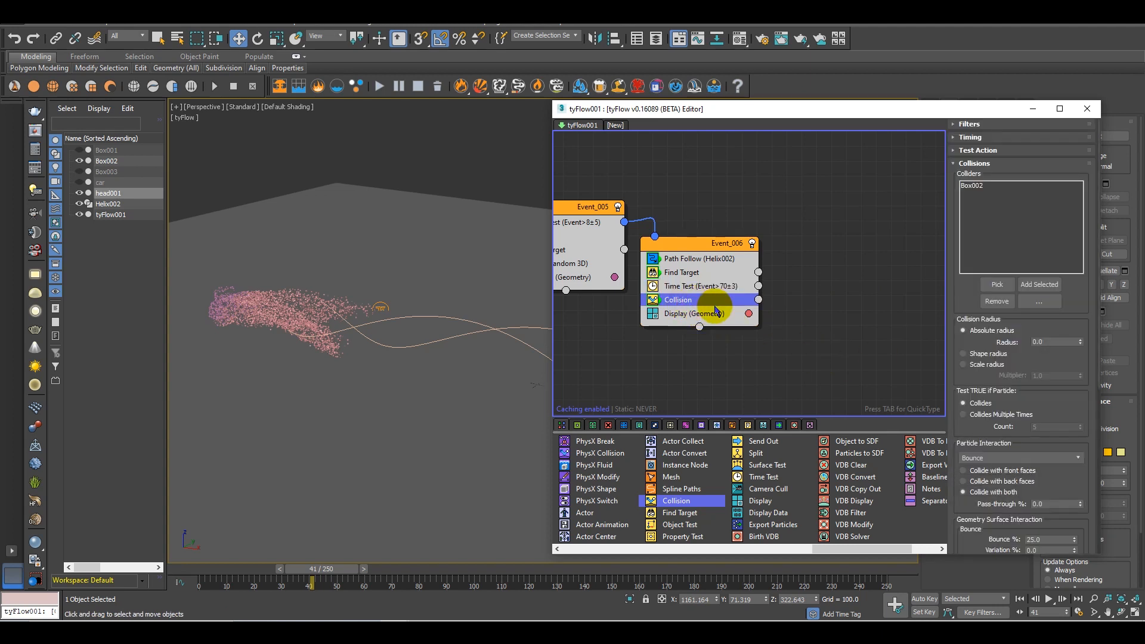
# Copy the Spin (Random 3D) operator from Event_005 into Event_006, placing it below Collision
pyautogui.moveTo(577, 279); pyautogui.dragTo(677, 274, button='middle')
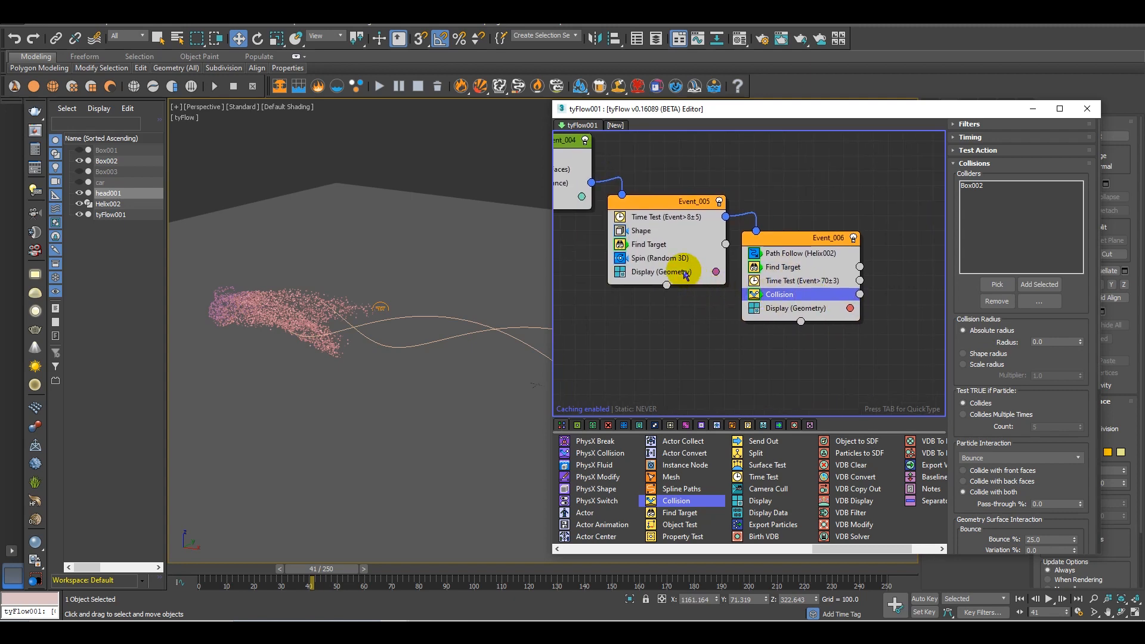
pyautogui.click(664, 261)
pyautogui.keyDown('ctrl'); pyautogui.moveTo(664, 262); pyautogui.dragTo(818, 305); pyautogui.keyUp('ctrl')
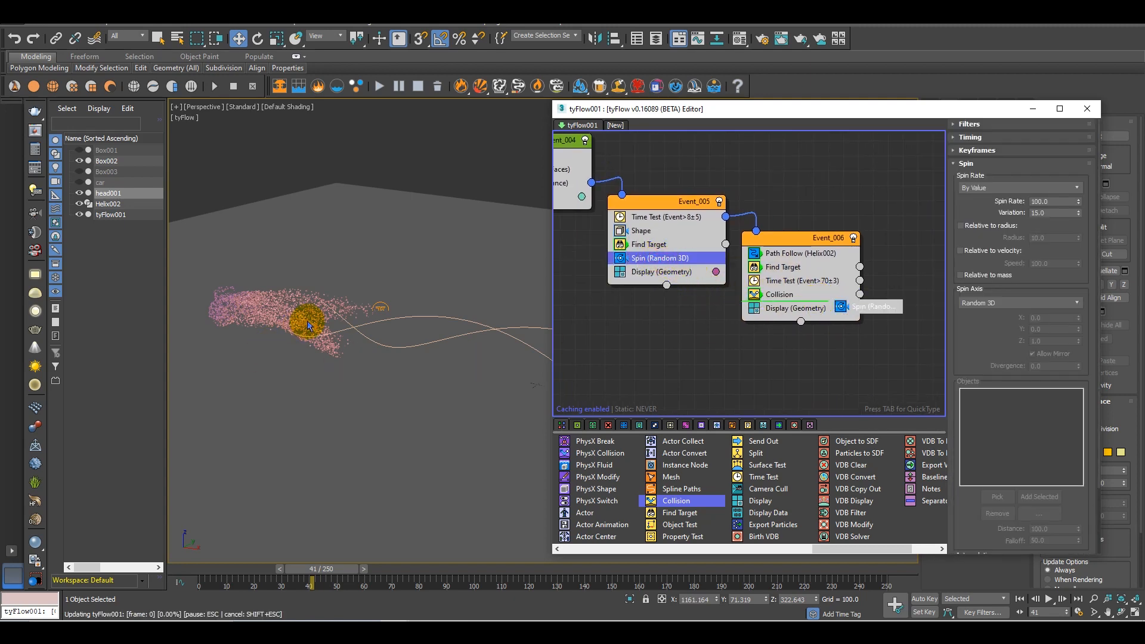
# Inspect the spinning cubes up close, scrub to about frame 146 to check their arrival at the robot, and return to frame 0
pyautogui.scroll(10, 312, 336)
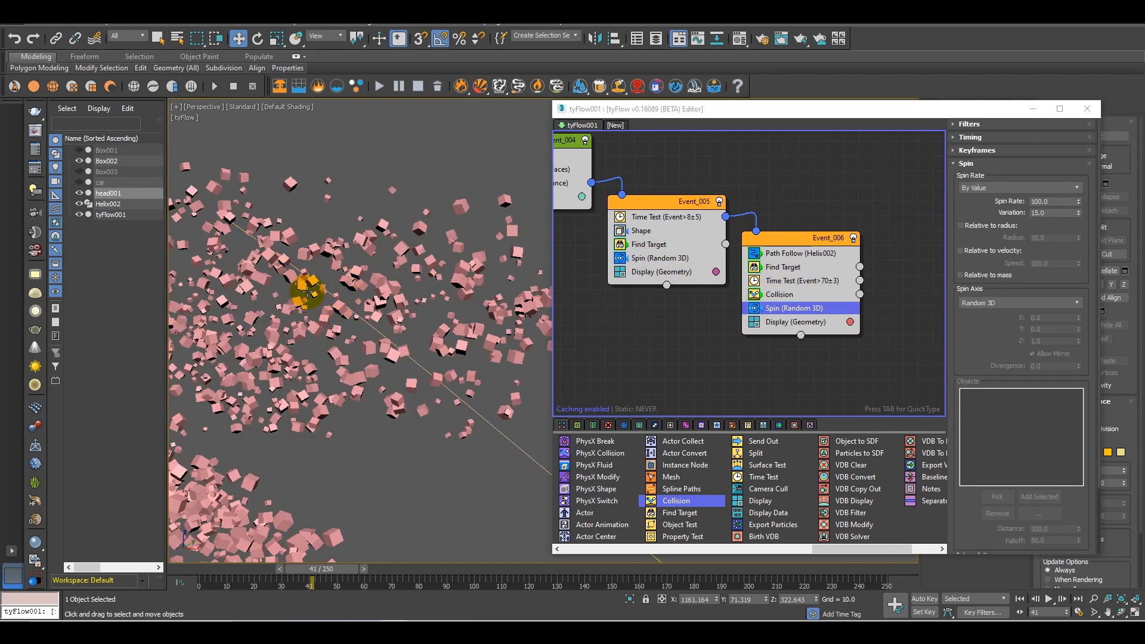
pyautogui.moveTo(358, 573); pyautogui.dragTo(329, 572)
pyautogui.scroll(-9, 382, 455)
pyautogui.moveTo(396, 468); pyautogui.dragTo(294, 427, button='middle')
pyautogui.keyDown('alt'); pyautogui.moveTo(391, 401); pyautogui.dragTo(455, 417, button='middle'); pyautogui.keyUp('alt')
pyautogui.scroll(-5, 354, 480)
pyautogui.moveTo(356, 481); pyautogui.dragTo(200, 428, button='middle')
pyautogui.scroll(4, 379, 449)
pyautogui.scroll(-2, 199, 429)
pyautogui.moveTo(316, 570); pyautogui.dragTo(422, 509)
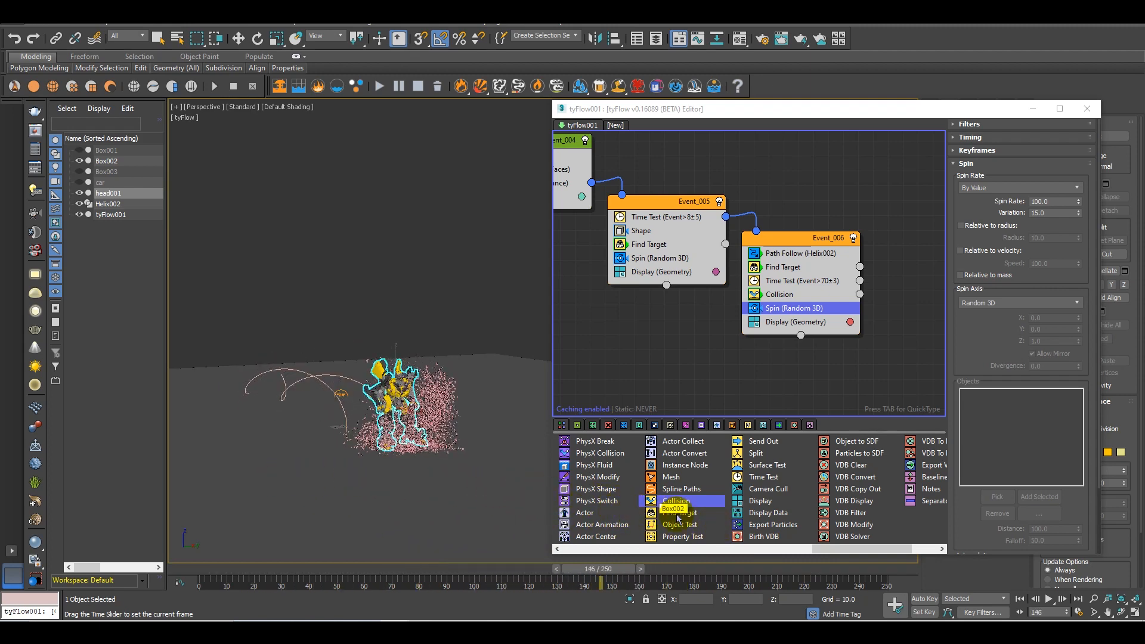
pyautogui.moveTo(797, 519); pyautogui.dragTo(209, 455)
pyautogui.scroll(4, 380, 396)
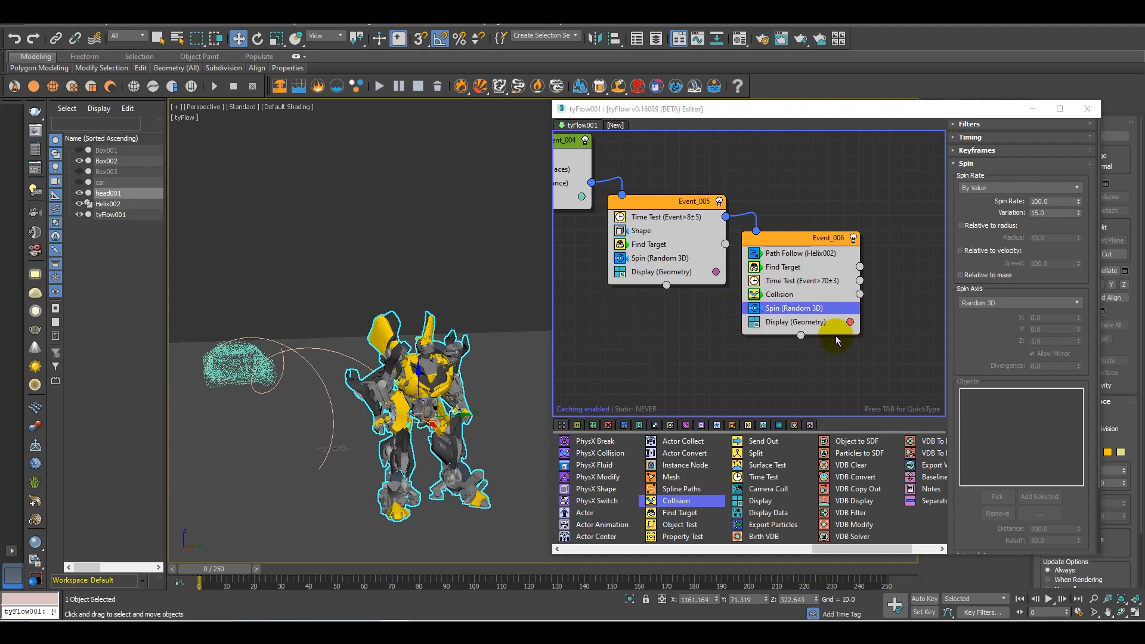
# Create a new event from a Display operator beside Event_006 and copy the Find Target operator from Event_006 into it
pyautogui.moveTo(822, 357); pyautogui.dragTo(673, 340, button='middle')
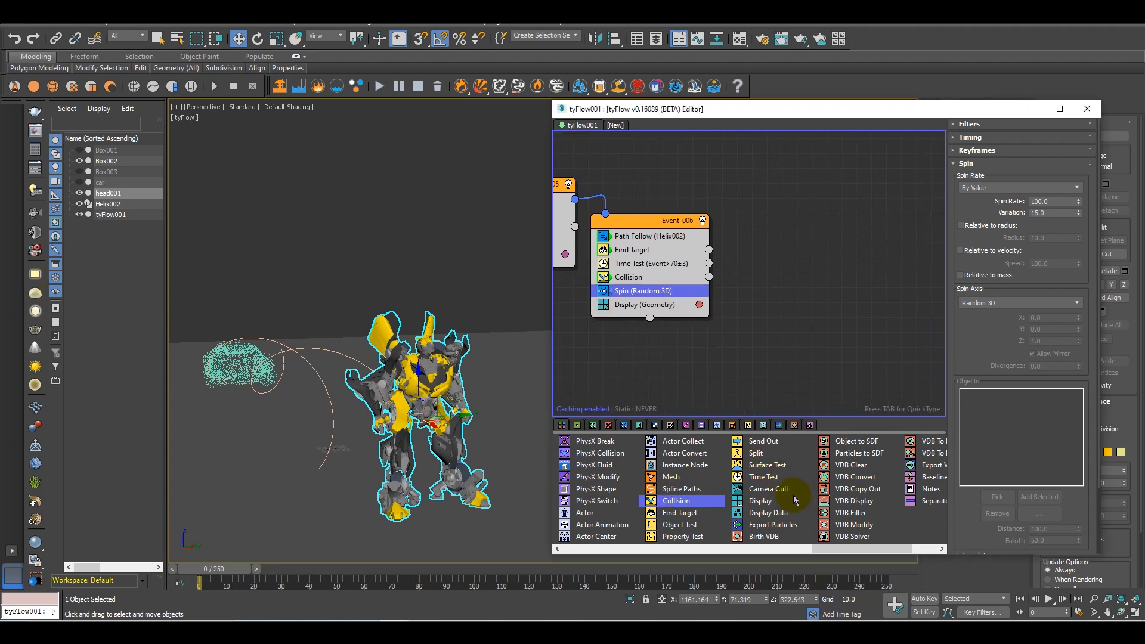
pyautogui.moveTo(769, 503); pyautogui.dragTo(777, 300)
pyautogui.click(637, 251)
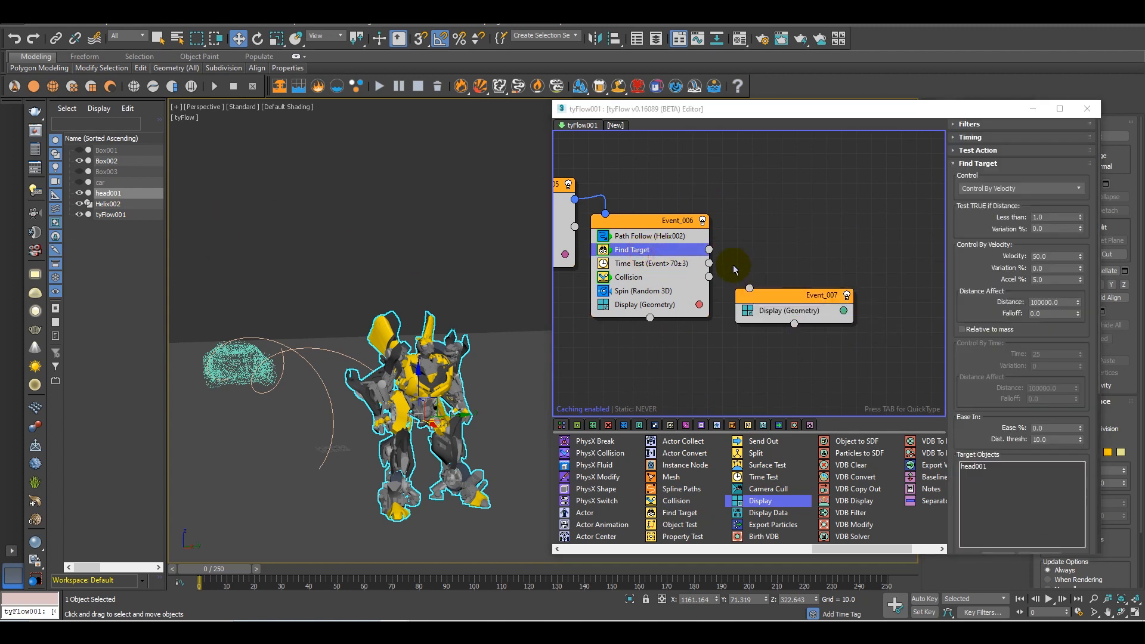
pyautogui.moveTo(639, 257); pyautogui.dragTo(820, 322)
# Switch the copied Find Target to Control By Time and connect Event_006's Time Test output to Event_007
pyautogui.click(1016, 189)
pyautogui.click(973, 215)
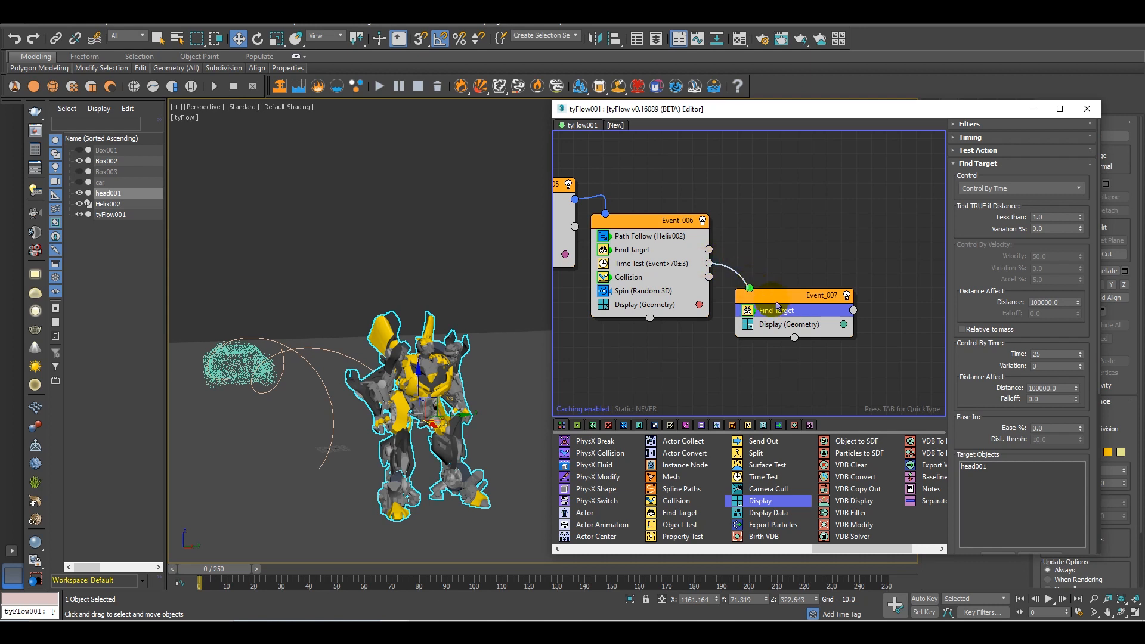
# Nudge Event_007 closer to Event_006 and copy the Spin (Random 3D) operator from Event_006 into it
pyautogui.moveTo(794, 310); pyautogui.dragTo(732, 307)
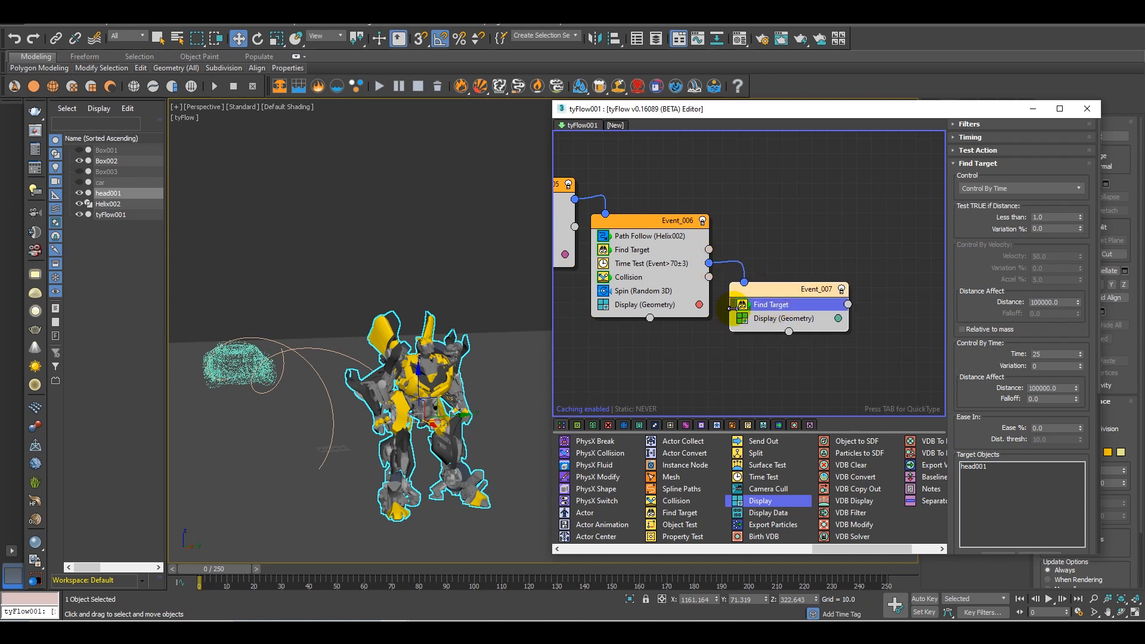
pyautogui.moveTo(627, 290); pyautogui.dragTo(800, 320)
# Scrub to about frame 157 and back to frame 100 to examine how the cubes gather on the robot
pyautogui.moveTo(251, 574); pyautogui.dragTo(480, 570)
pyautogui.press('w')
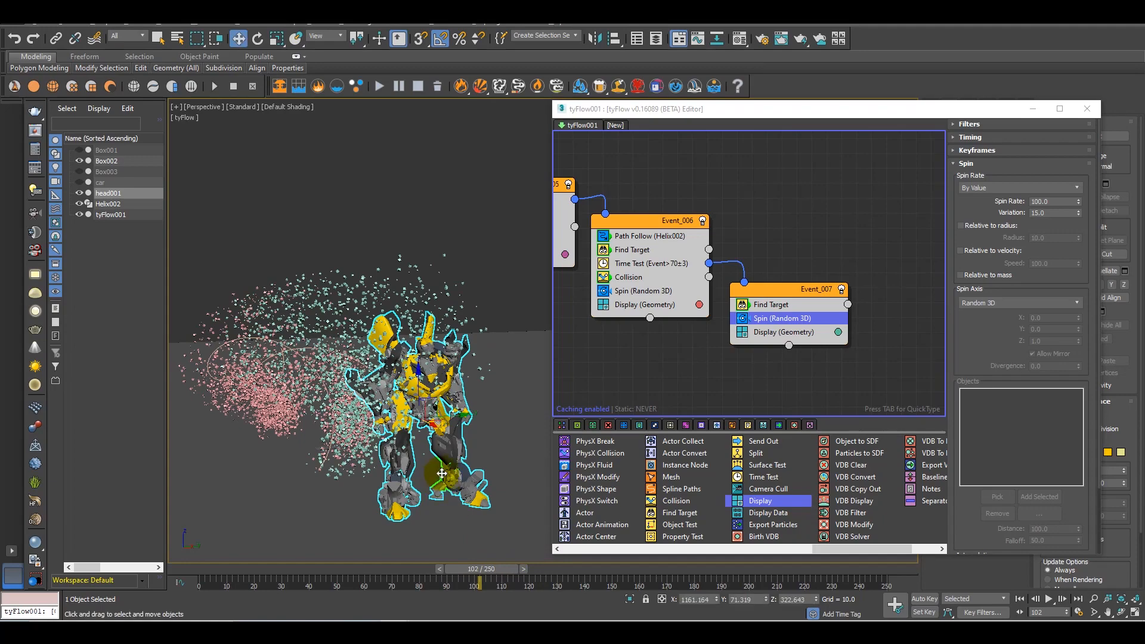
pyautogui.keyDown('alt'); pyautogui.moveTo(441, 473); pyautogui.dragTo(490, 500, button='middle'); pyautogui.keyUp('alt')
pyautogui.moveTo(489, 576); pyautogui.dragTo(555, 528)
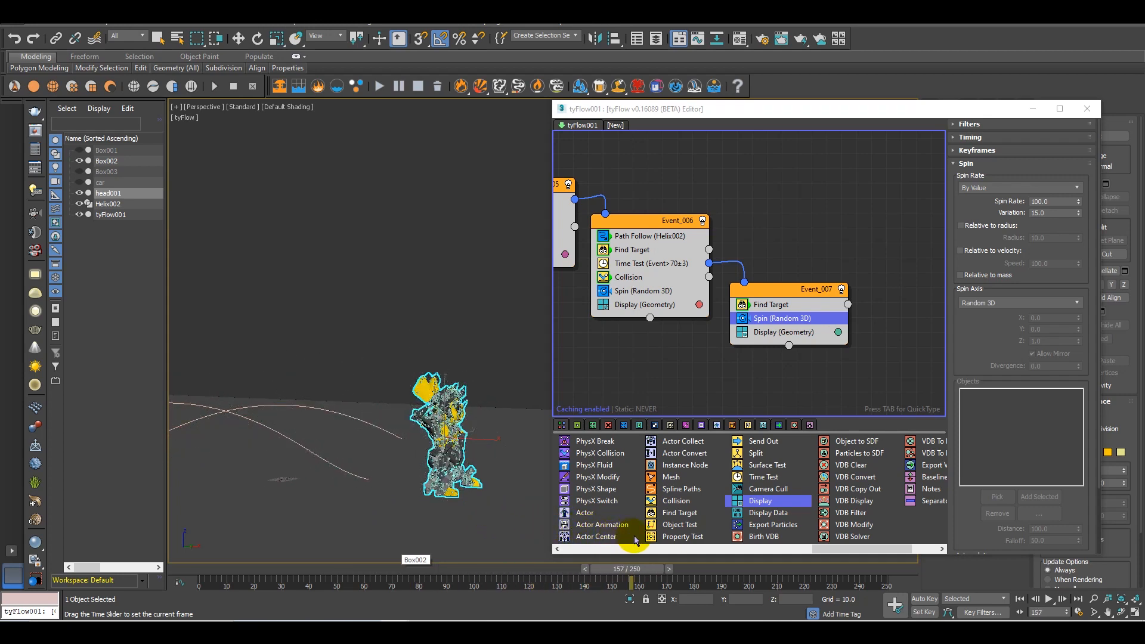
pyautogui.keyDown('alt'); pyautogui.moveTo(421, 442); pyautogui.dragTo(501, 509, button='middle'); pyautogui.keyUp('alt')
pyautogui.moveTo(635, 571); pyautogui.dragTo(480, 529)
# Add a Time Test operator to Event_007 between Spin and Display
pyautogui.moveTo(839, 552)
pyautogui.mouseDown()
pyautogui.moveTo(805, 534)
pyautogui.moveTo(737, 540)
pyautogui.moveTo(844, 544)
pyautogui.mouseUp()
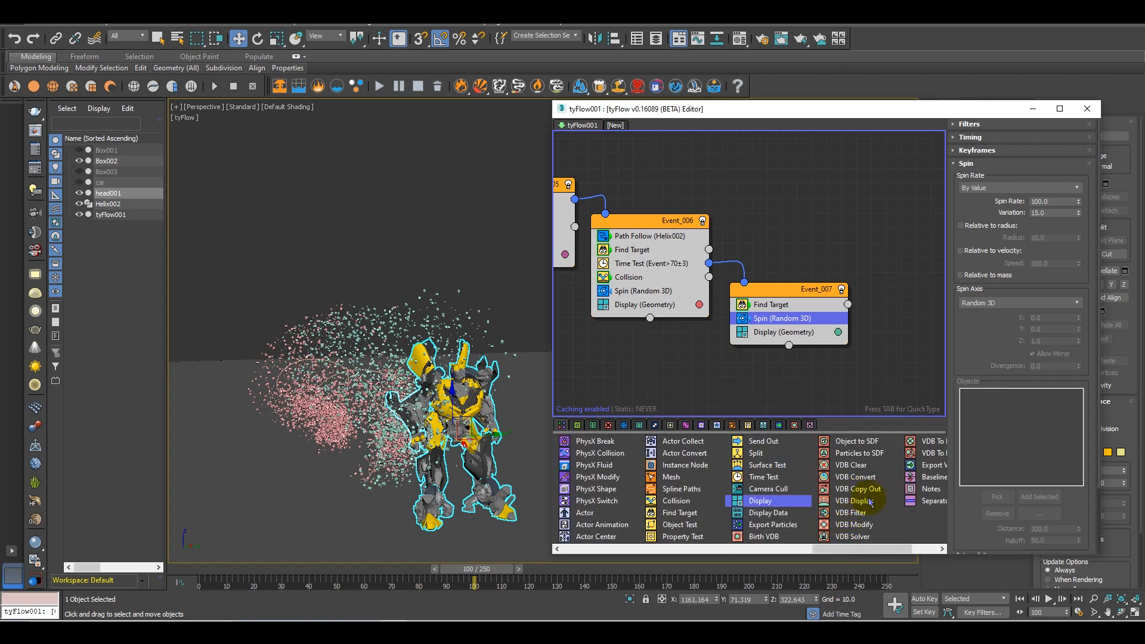
pyautogui.moveTo(770, 478); pyautogui.dragTo(940, 337)
pyautogui.moveTo(865, 380); pyautogui.dragTo(750, 339, button='middle')
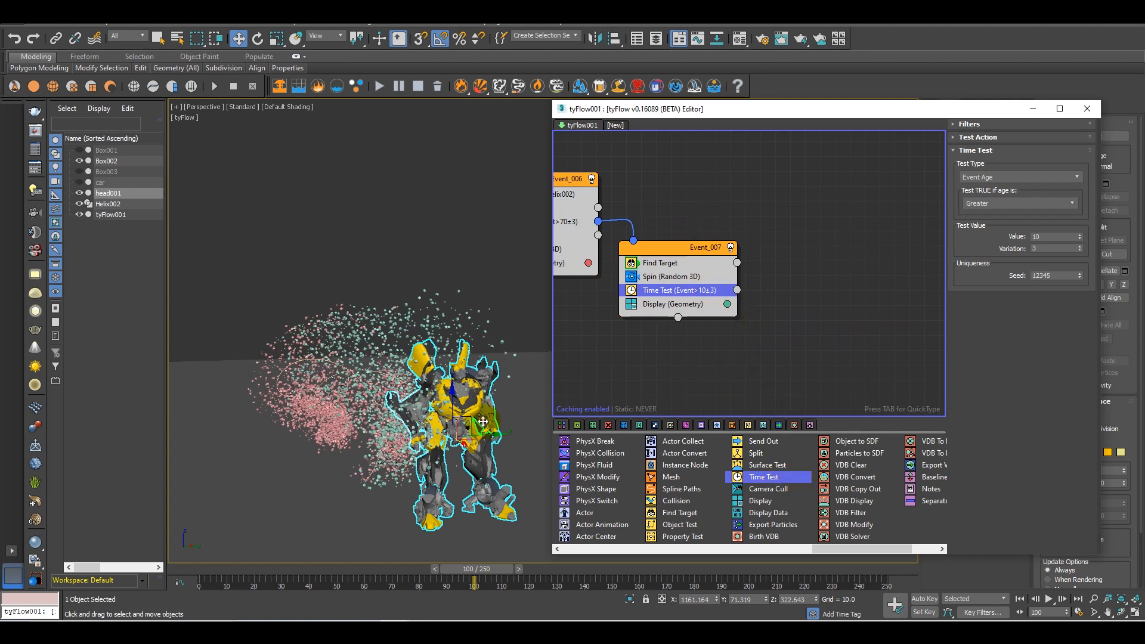
# Scrub to about frame 135 and hide the robot mesh head001 so only the cubes are shown
pyautogui.moveTo(479, 577); pyautogui.dragTo(571, 577)
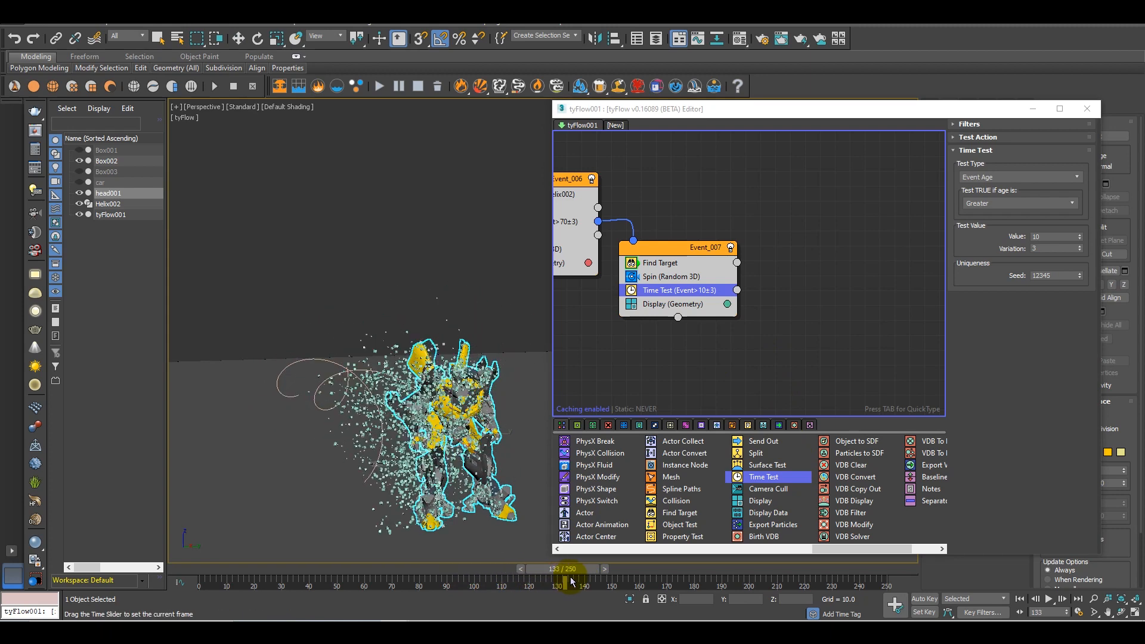
pyautogui.scroll(10, 415, 345)
pyautogui.scroll(-10, 415, 345)
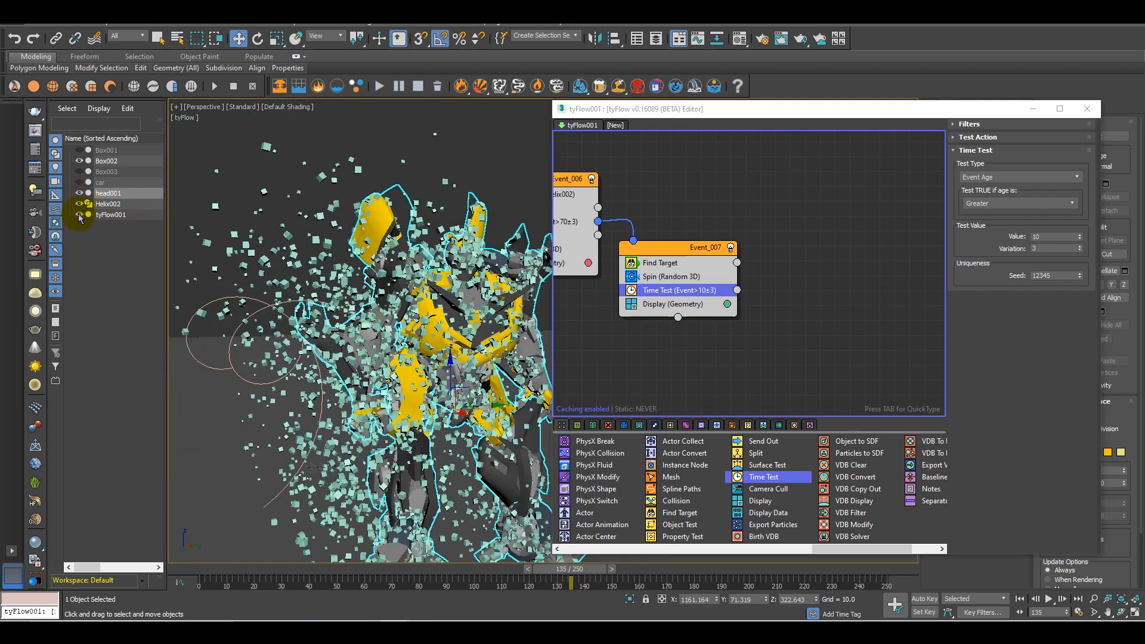
pyautogui.click(79, 193)
pyautogui.scroll(-3, 329, 388)
# Scrub to frame 165 to check the shape formed by the cubes and set Event_007's Time Test value to 30
pyautogui.moveTo(584, 572); pyautogui.dragTo(661, 563)
pyautogui.scroll(-5, 396, 373)
pyautogui.keyDown('alt'); pyautogui.moveTo(396, 378); pyautogui.dragTo(350, 409, button='middle'); pyautogui.keyUp('alt')
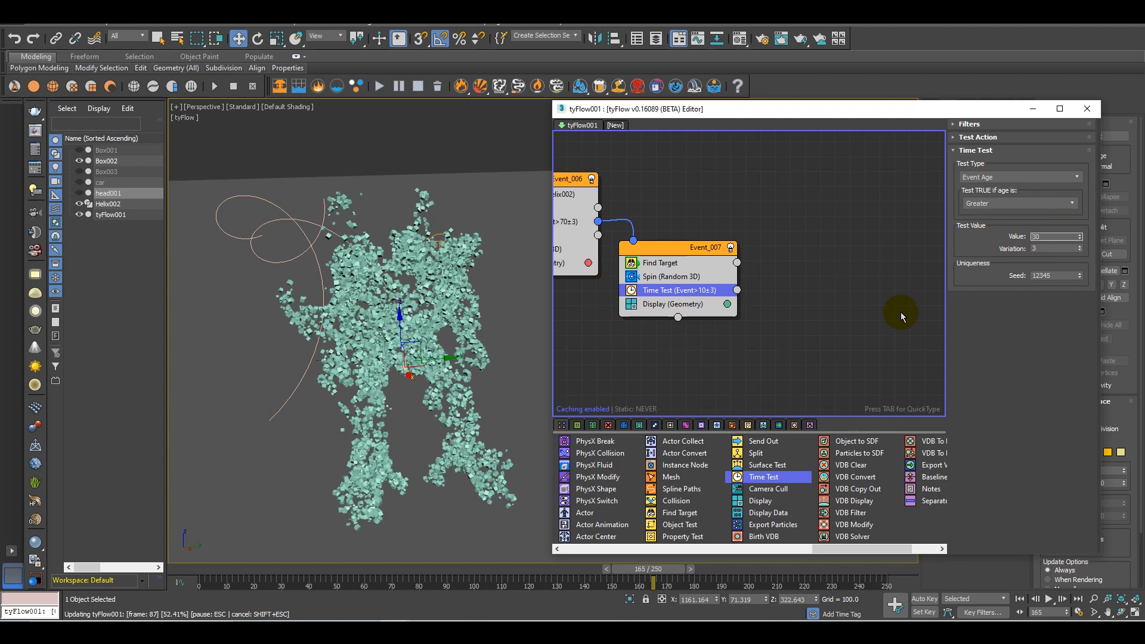
# Create Event_008 from a Display operator, connect Event_007's Time Test to it, and place it just beside Event_007
pyautogui.moveTo(775, 347); pyautogui.dragTo(759, 333, button='middle')
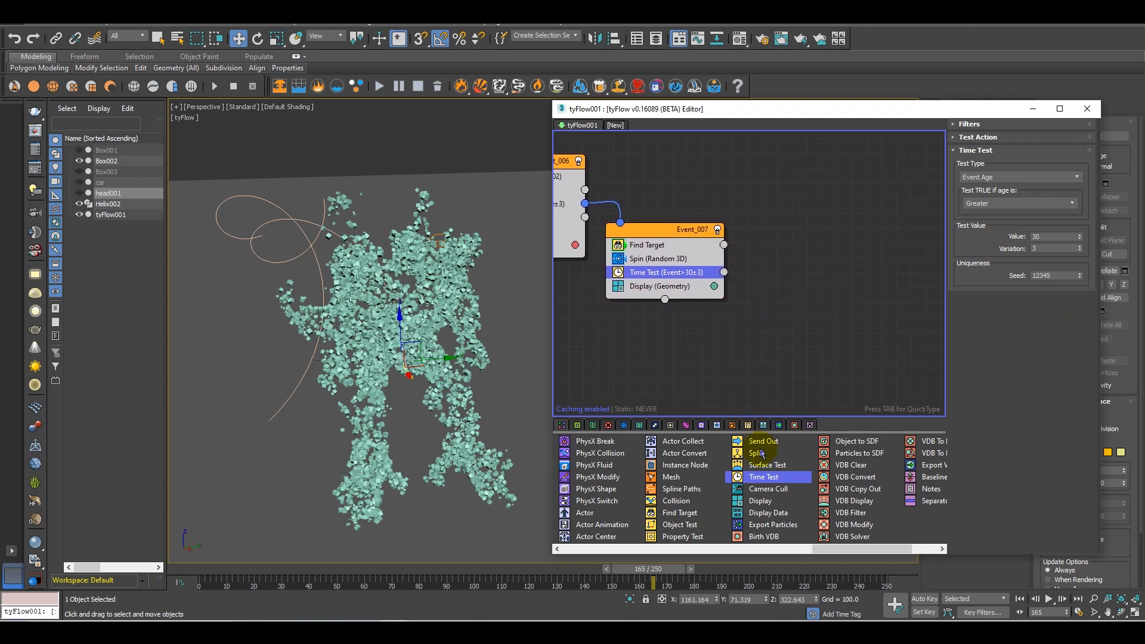
pyautogui.moveTo(866, 556); pyautogui.dragTo(872, 556)
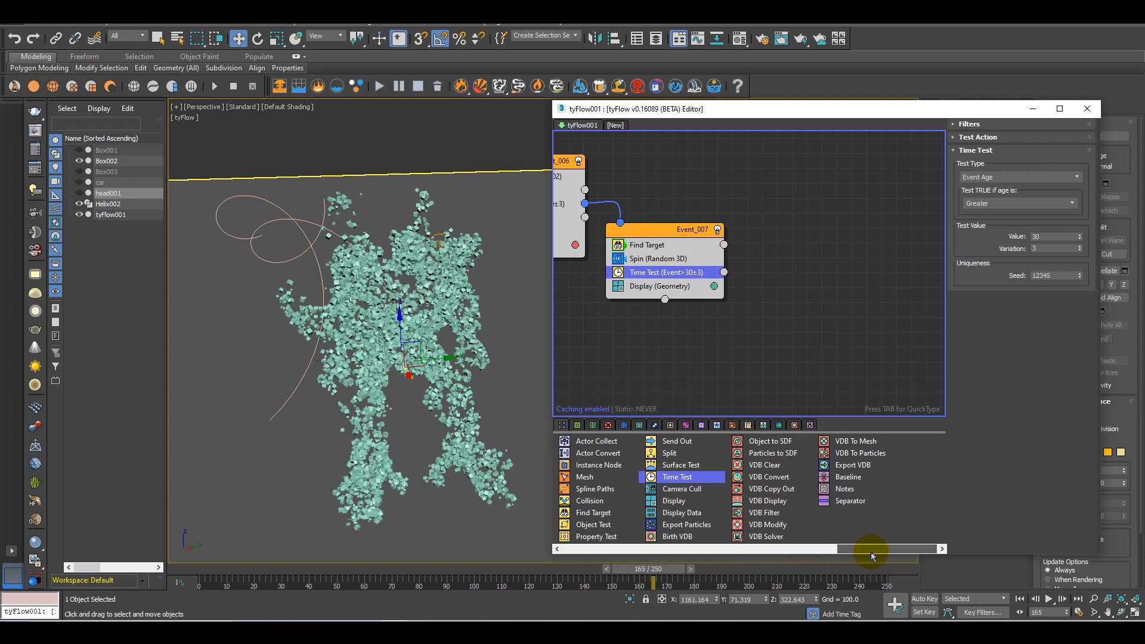
pyautogui.moveTo(678, 506); pyautogui.dragTo(805, 299)
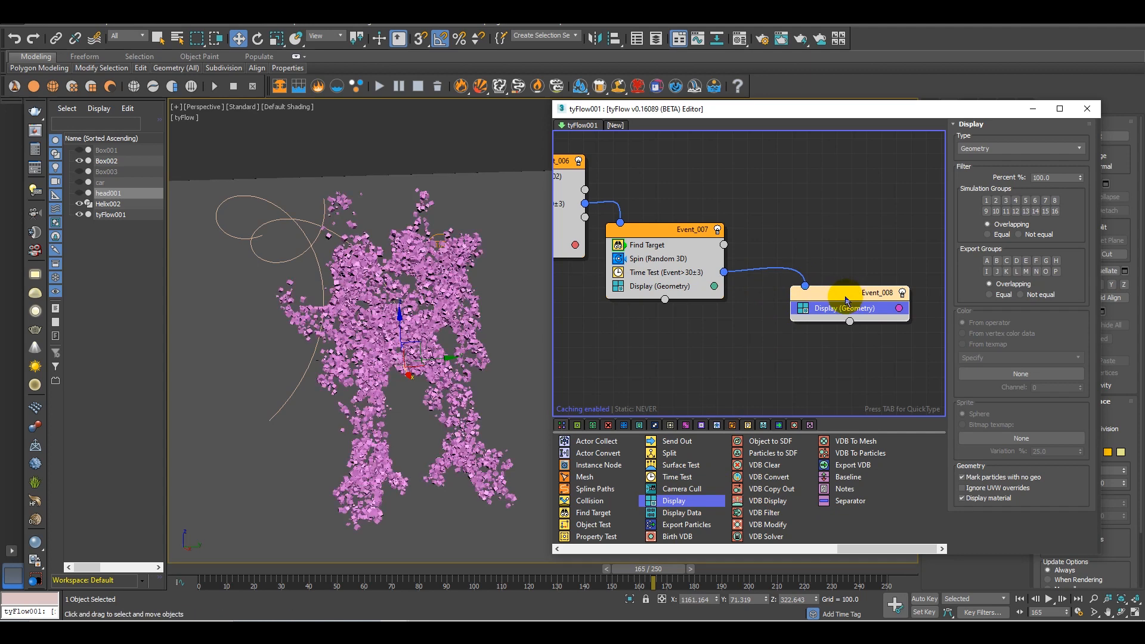
pyautogui.moveTo(845, 303); pyautogui.dragTo(798, 318)
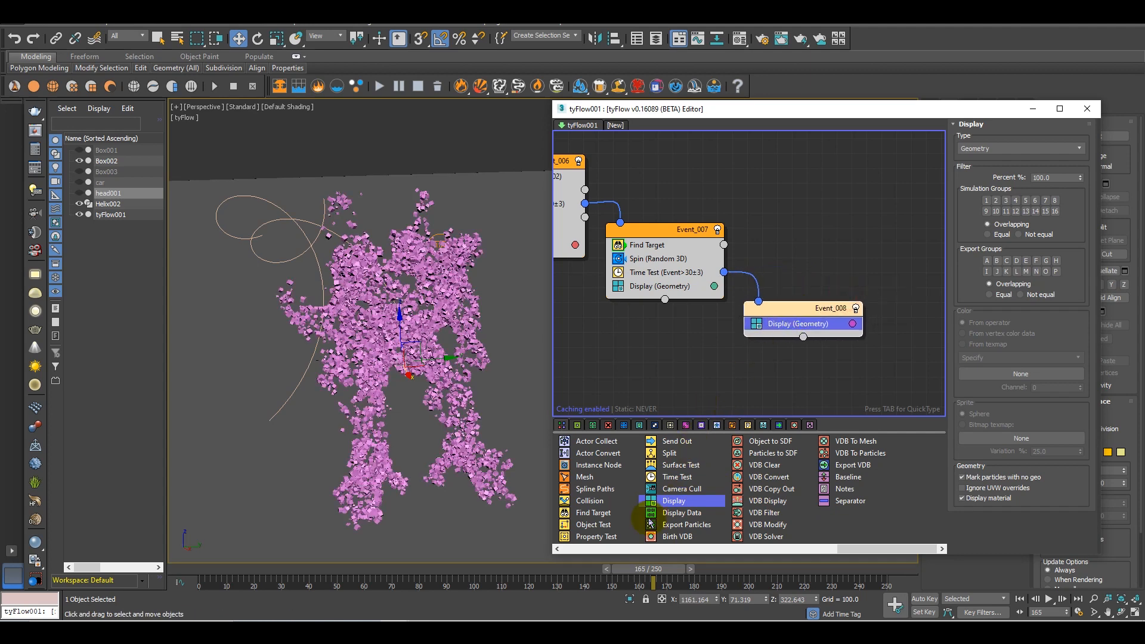
# Add a Scale operator to Event_008 above its Display operator
pyautogui.moveTo(870, 555); pyautogui.dragTo(573, 550)
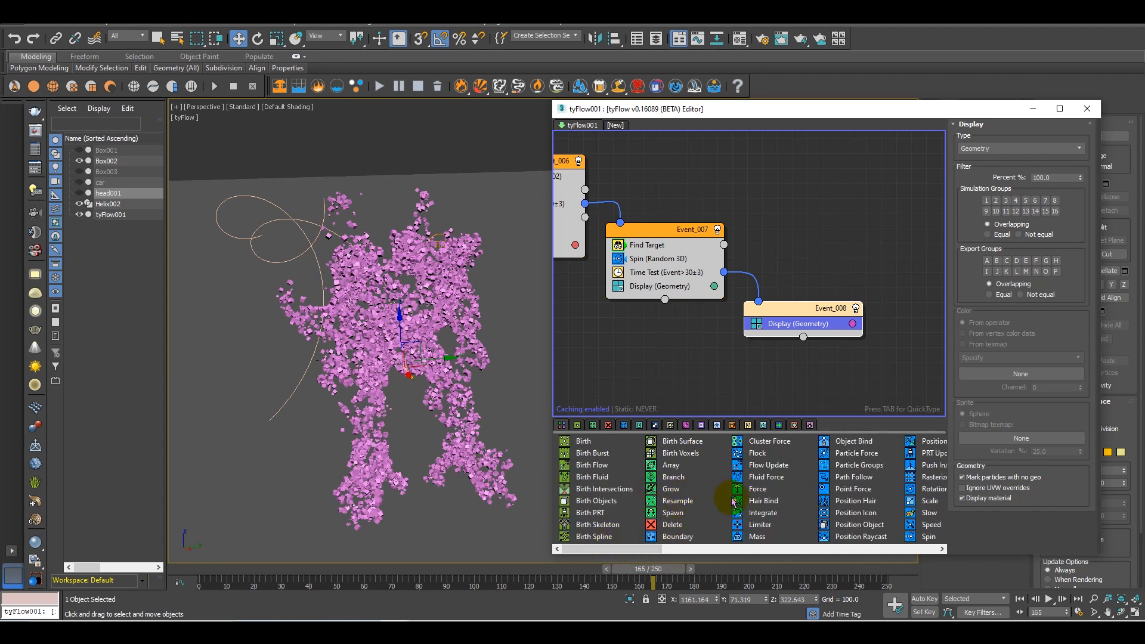
pyautogui.press('Tab')
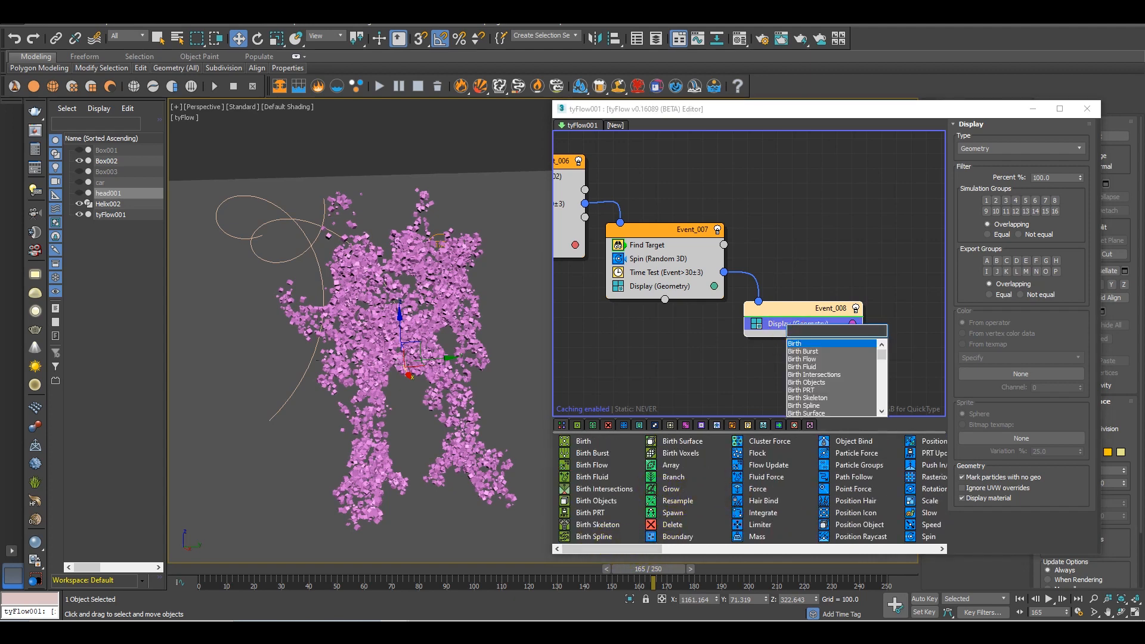
pyautogui.write('scale')
pyautogui.press('Return')
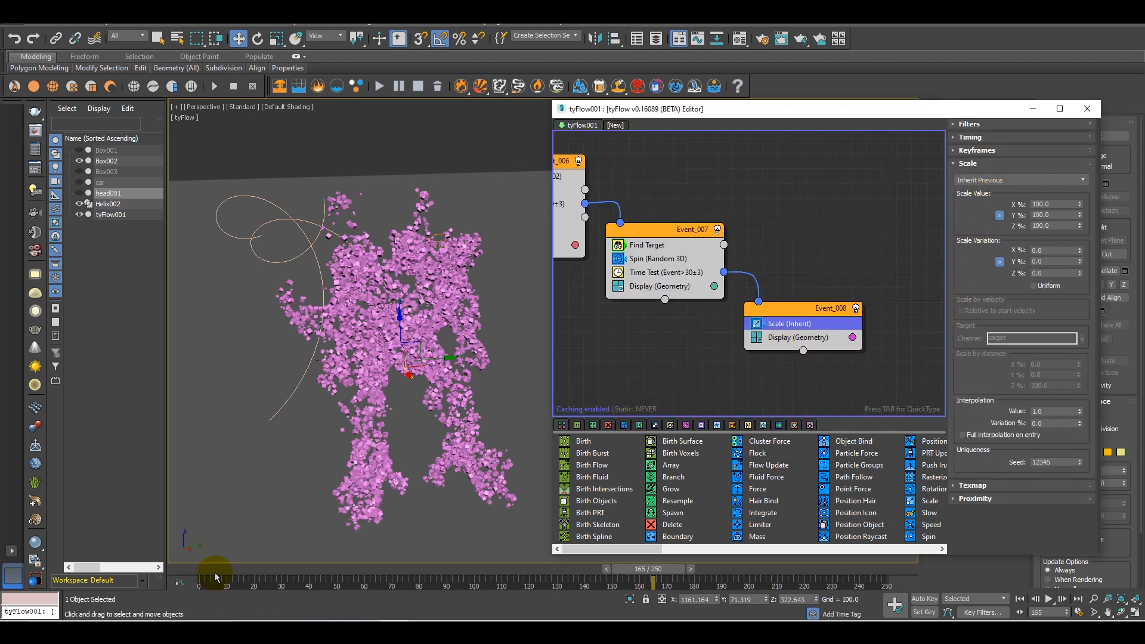
# Return to frame 0 and set Event_008's Scale operator to Relative Multiply with X, Y and Z at 95%
pyautogui.click(195, 570)
pyautogui.click(988, 181)
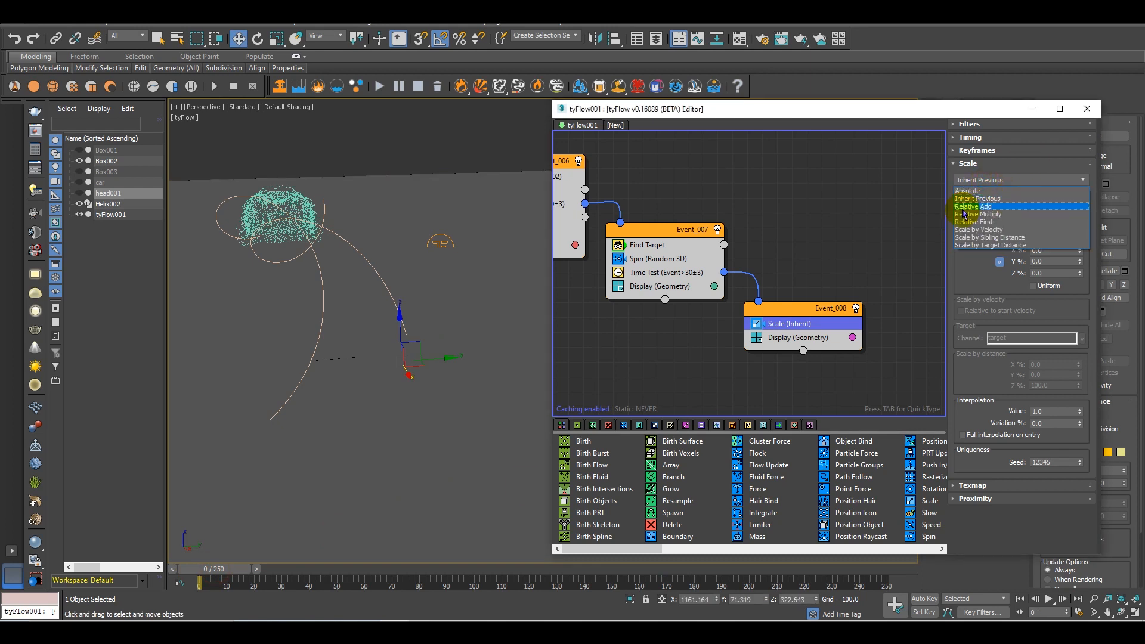
pyautogui.click(979, 215)
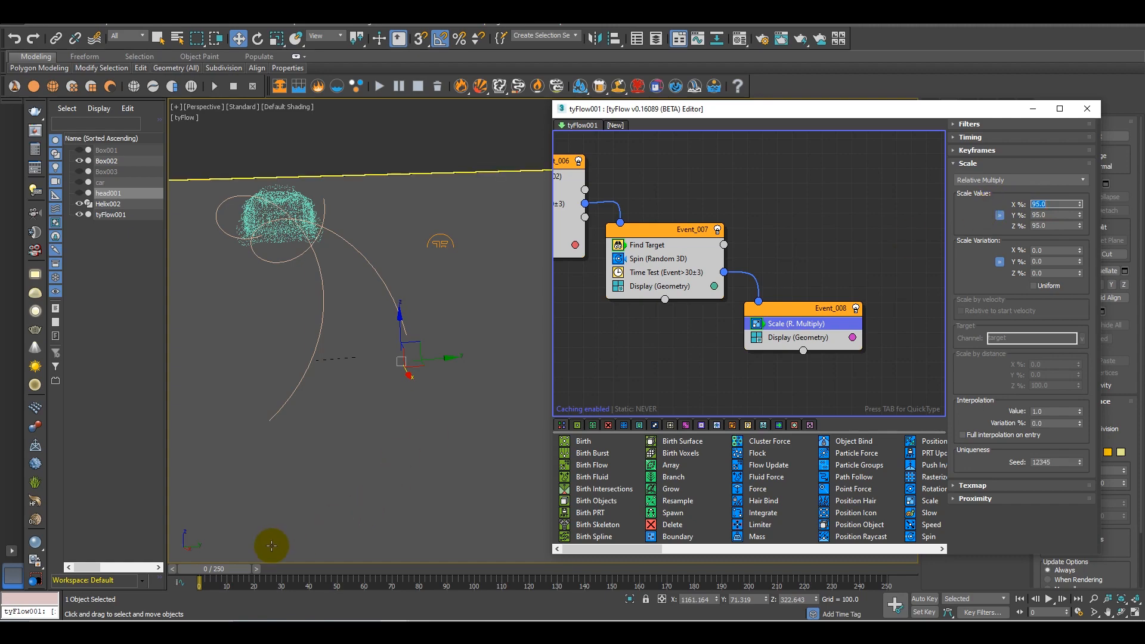
# Scrub to frame 95 and set the value of Event_006's Time Test to 50
pyautogui.moveTo(241, 571); pyautogui.dragTo(481, 532)
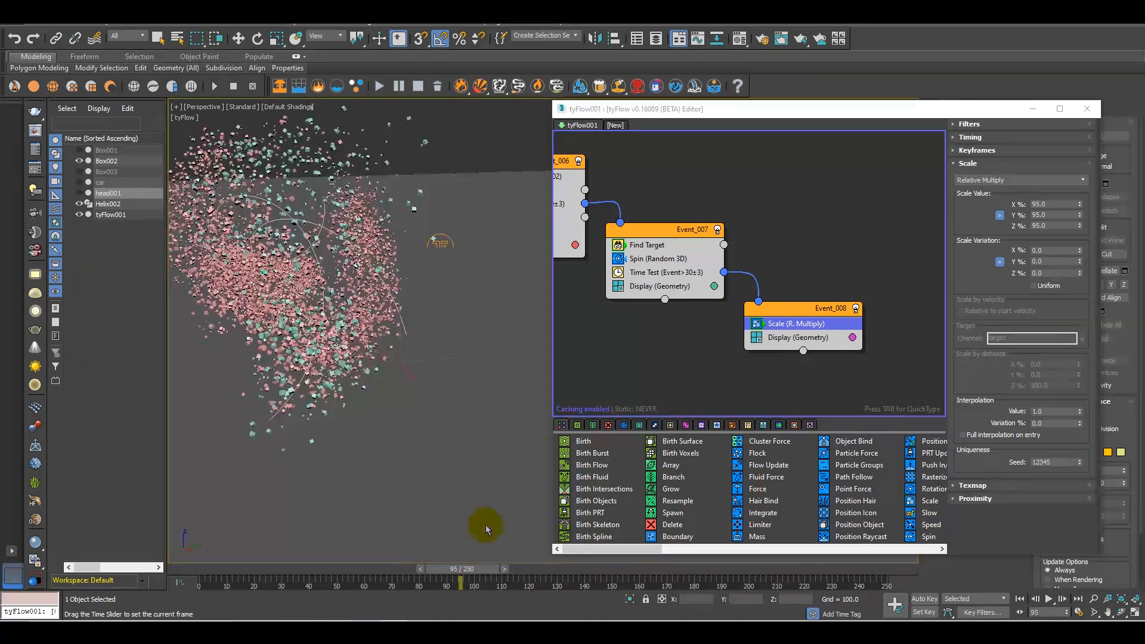
pyautogui.press('w')
pyautogui.moveTo(600, 258); pyautogui.dragTo(694, 278, button='middle')
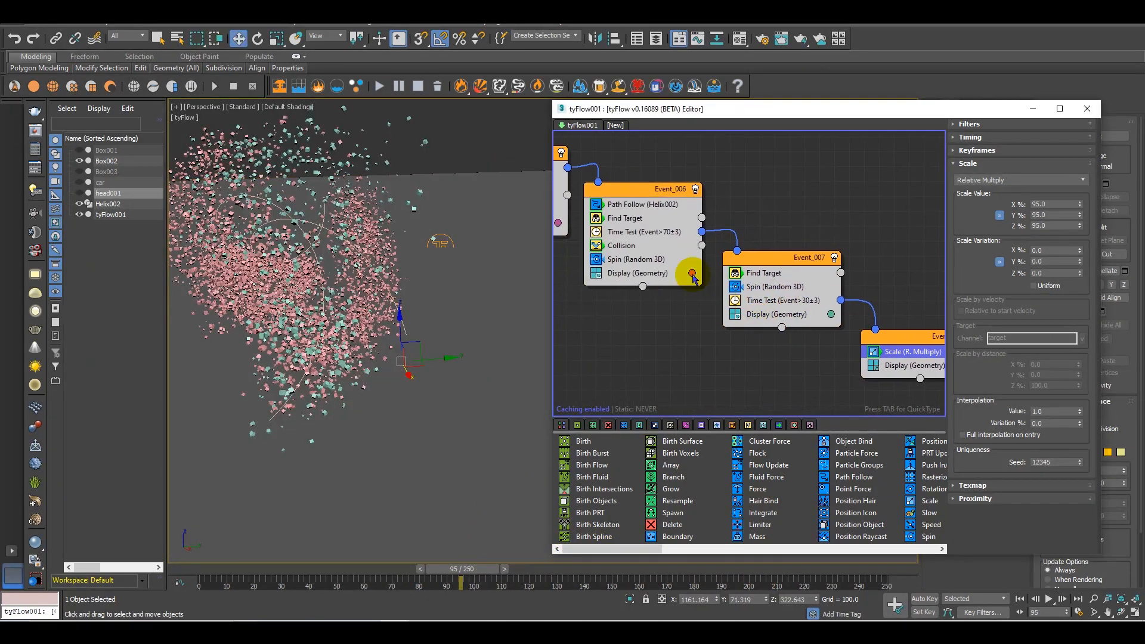
pyautogui.click(670, 232)
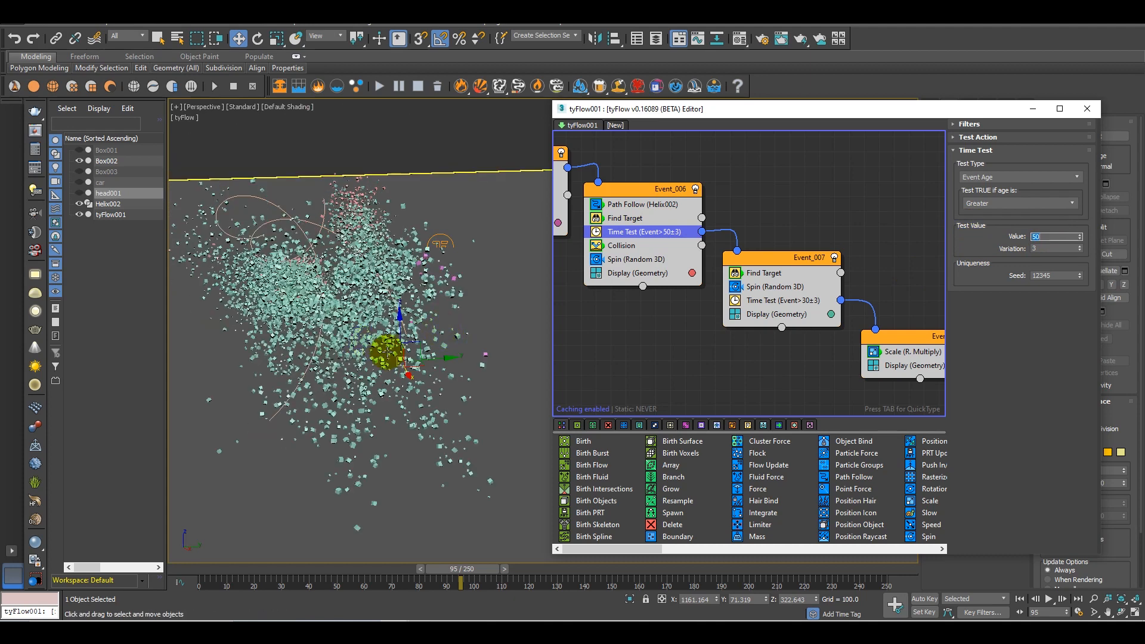
# Check the cubes' travel around frame 87 and set the value of Event_006's Time Test to 60
pyautogui.scroll(-3, 404, 376)
pyautogui.keyDown('alt'); pyautogui.moveTo(404, 376); pyautogui.dragTo(494, 509, button='middle'); pyautogui.keyUp('alt')
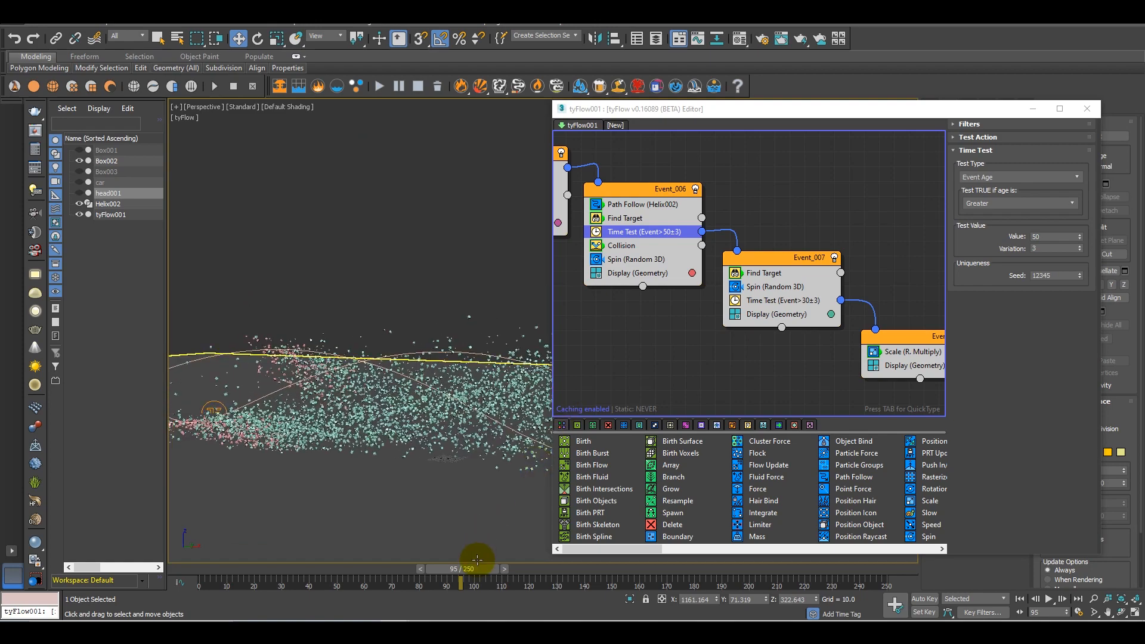
pyautogui.moveTo(456, 574); pyautogui.dragTo(380, 555)
pyautogui.keyDown('alt'); pyautogui.moveTo(371, 435); pyautogui.dragTo(366, 533, button='middle'); pyautogui.keyUp('alt')
pyautogui.moveTo(380, 574); pyautogui.dragTo(474, 542)
pyautogui.keyDown('alt'); pyautogui.moveTo(475, 540); pyautogui.dragTo(378, 486, button='middle'); pyautogui.keyUp('alt')
pyautogui.scroll(5, 379, 485)
pyautogui.keyDown('alt'); pyautogui.moveTo(395, 448); pyautogui.dragTo(436, 456, button='middle'); pyautogui.keyUp('alt')
pyautogui.moveTo(473, 571); pyautogui.dragTo(440, 560)
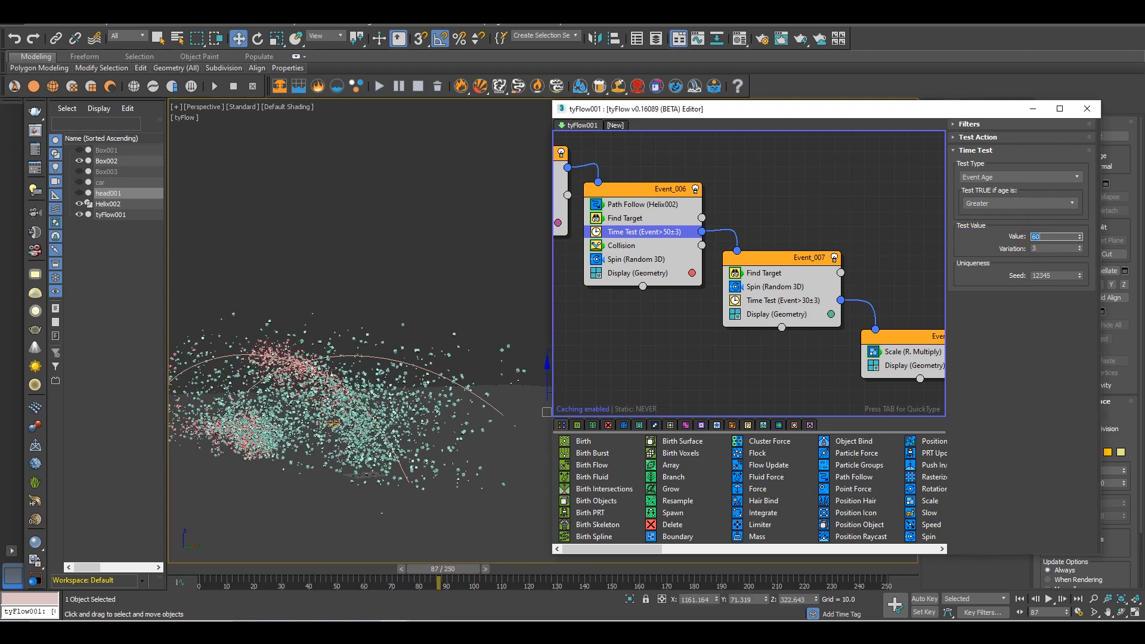
# Set the value of Event_006's Time Test to 55 and scrub to frame 112 to check the flow
pyautogui.moveTo(470, 574); pyautogui.dragTo(564, 569)
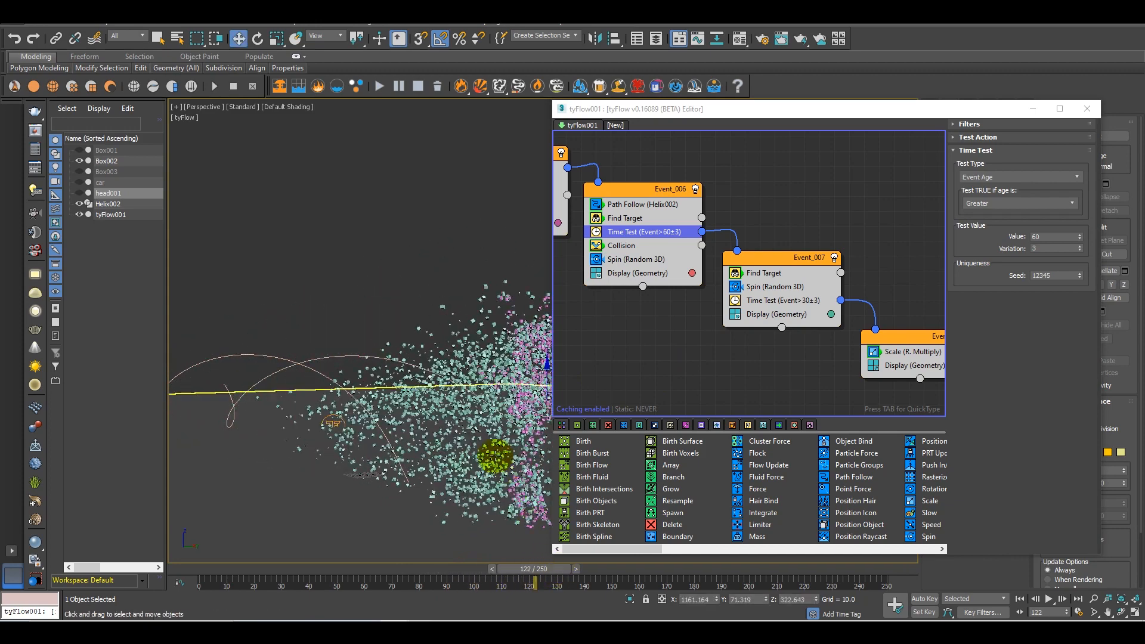
pyautogui.moveTo(496, 457); pyautogui.dragTo(387, 421, button='middle')
pyautogui.moveTo(520, 571); pyautogui.dragTo(479, 564)
pyautogui.scroll(-2, 406, 444)
pyautogui.moveTo(397, 456); pyautogui.dragTo(528, 456, button='middle')
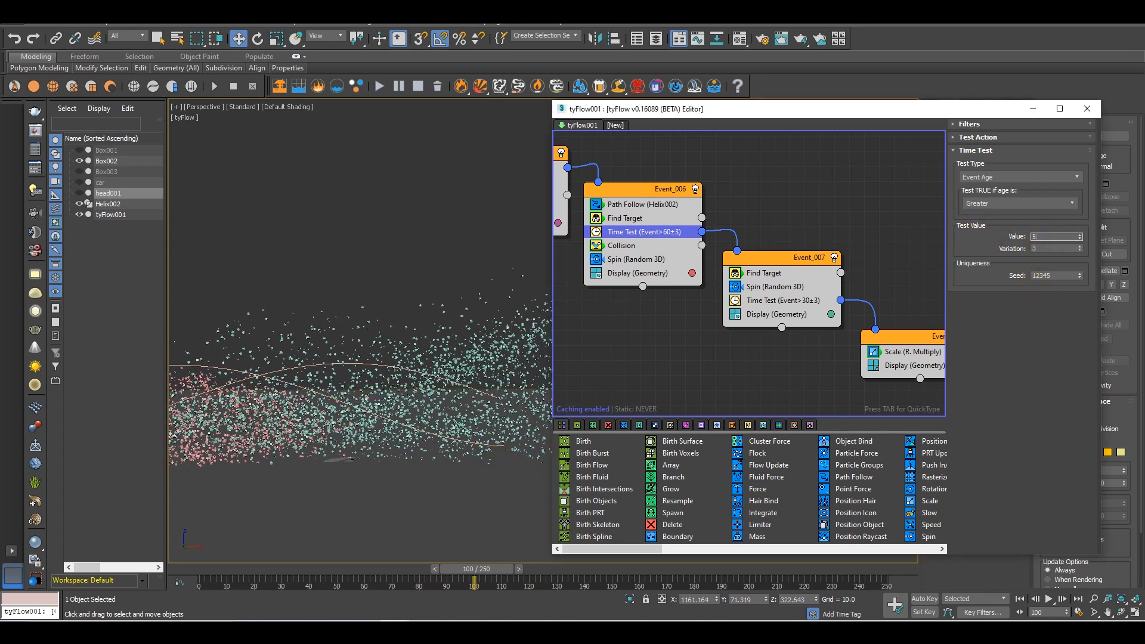
pyautogui.click(685, 361)
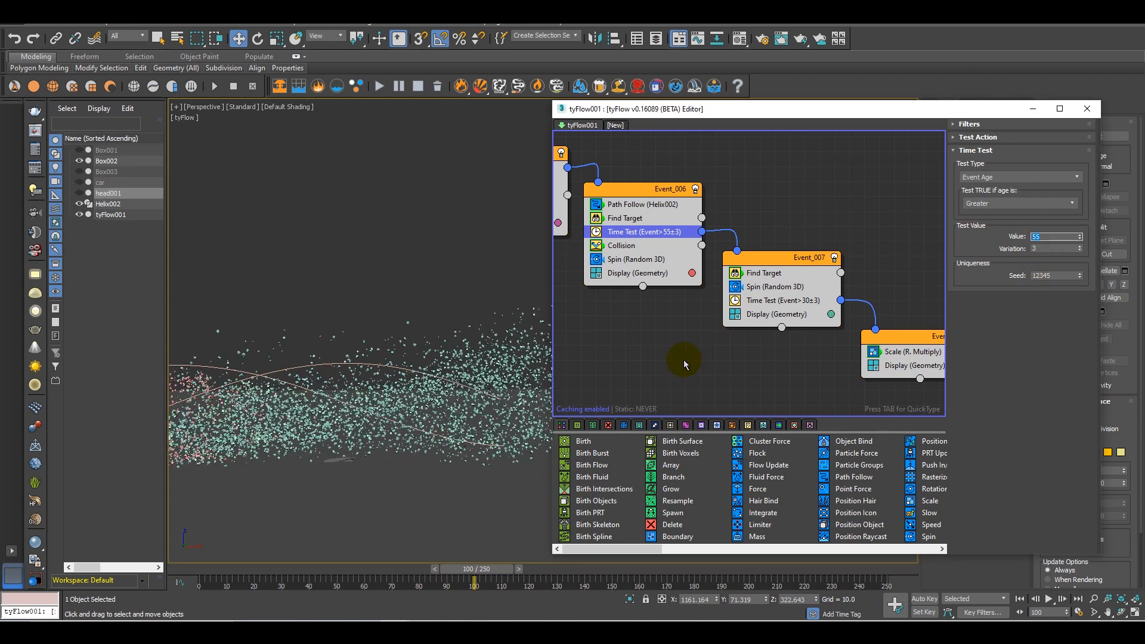
pyautogui.moveTo(491, 570); pyautogui.dragTo(555, 569)
pyautogui.scroll(5, 414, 414)
pyautogui.moveTo(392, 454)
pyautogui.mouseDown(button='middle')
pyautogui.moveTo(414, 414)
pyautogui.moveTo(424, 429)
pyautogui.moveTo(381, 442)
pyautogui.mouseUp(button='middle')
pyautogui.moveTo(554, 572); pyautogui.dragTo(532, 549)
pyautogui.scroll(-5, 417, 442)
pyautogui.moveTo(513, 442)
pyautogui.keyDown('alt'); pyautogui.mouseDown(button='middle')
pyautogui.moveTo(419, 459)
pyautogui.moveTo(498, 507)
pyautogui.mouseUp(button='middle'); pyautogui.keyUp('alt')
# Turn Event_001 back on and scrub to frame 32 to see the car break up
pyautogui.moveTo(702, 237); pyautogui.dragTo(768, 366, button='middle')
pyautogui.moveTo(693, 183); pyautogui.dragTo(752, 262, button='middle')
pyautogui.moveTo(653, 210); pyautogui.dragTo(758, 257, button='middle')
pyautogui.click(760, 253)
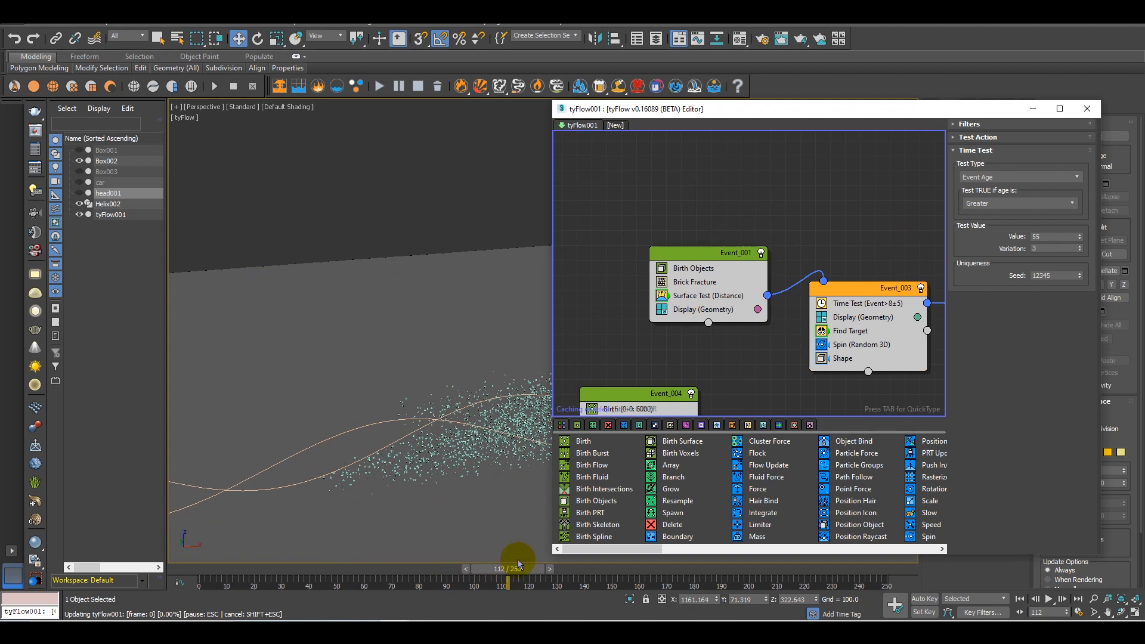
pyautogui.scroll(-5, 421, 417)
pyautogui.moveTo(421, 417); pyautogui.dragTo(491, 447, button='middle')
pyautogui.moveTo(513, 572); pyautogui.dragTo(298, 570)
# Minimise the tyFlow editor, hide Helix002 and set the perspective viewport's shading to Clay
pyautogui.click(1037, 110)
pyautogui.keyDown('alt'); pyautogui.moveTo(486, 409); pyautogui.dragTo(299, 346, button='middle'); pyautogui.keyUp('alt')
pyautogui.click(80, 205)
pyautogui.click(245, 113)
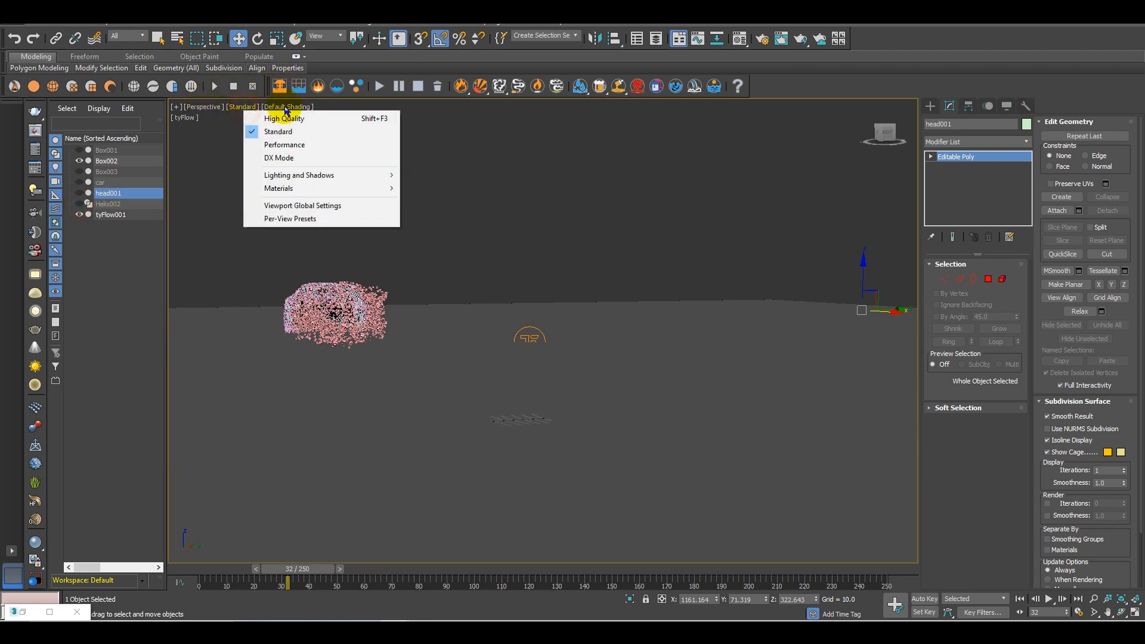
pyautogui.click(292, 108)
pyautogui.click(326, 185)
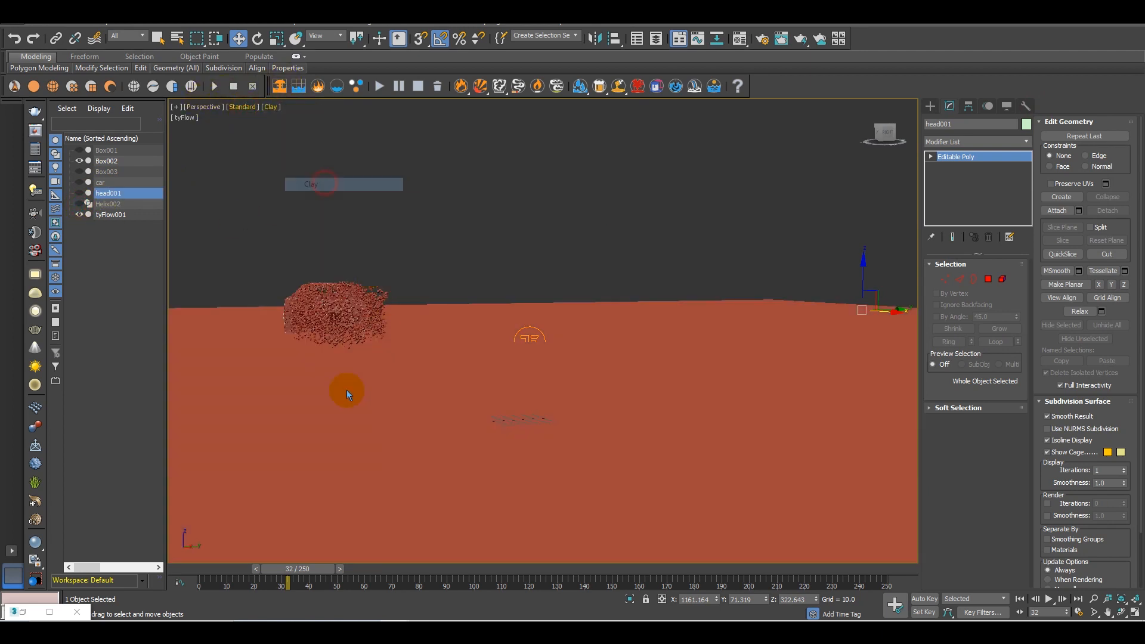
# Scrub to frame 128 and examine from several angles how the cubes form the robot's shape
pyautogui.moveTo(298, 568); pyautogui.dragTo(520, 554)
pyautogui.scroll(-4, 581, 439)
pyautogui.moveTo(583, 435); pyautogui.dragTo(567, 404, button='middle')
pyautogui.moveTo(496, 561); pyautogui.dragTo(577, 497)
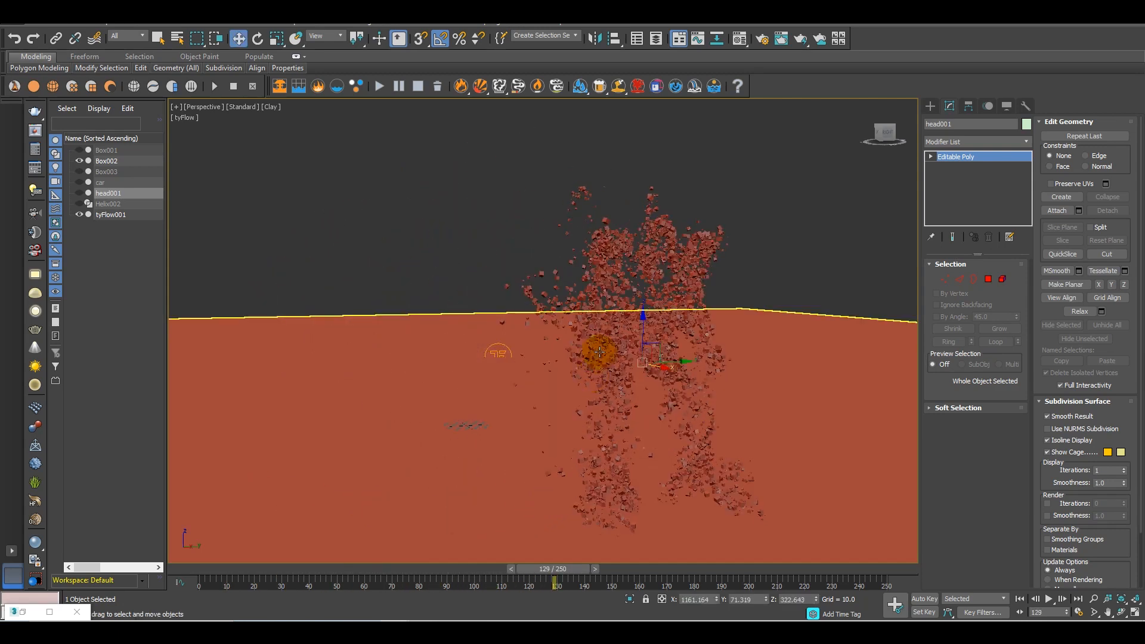
pyautogui.scroll(-4, 600, 352)
pyautogui.keyDown('alt'); pyautogui.moveTo(583, 373); pyautogui.dragTo(624, 367, button='middle'); pyautogui.keyUp('alt')
pyautogui.scroll(5, 624, 368)
pyautogui.scroll(-6, 646, 404)
pyautogui.moveTo(657, 414); pyautogui.dragTo(553, 543, button='middle')
pyautogui.scroll(3, 596, 412)
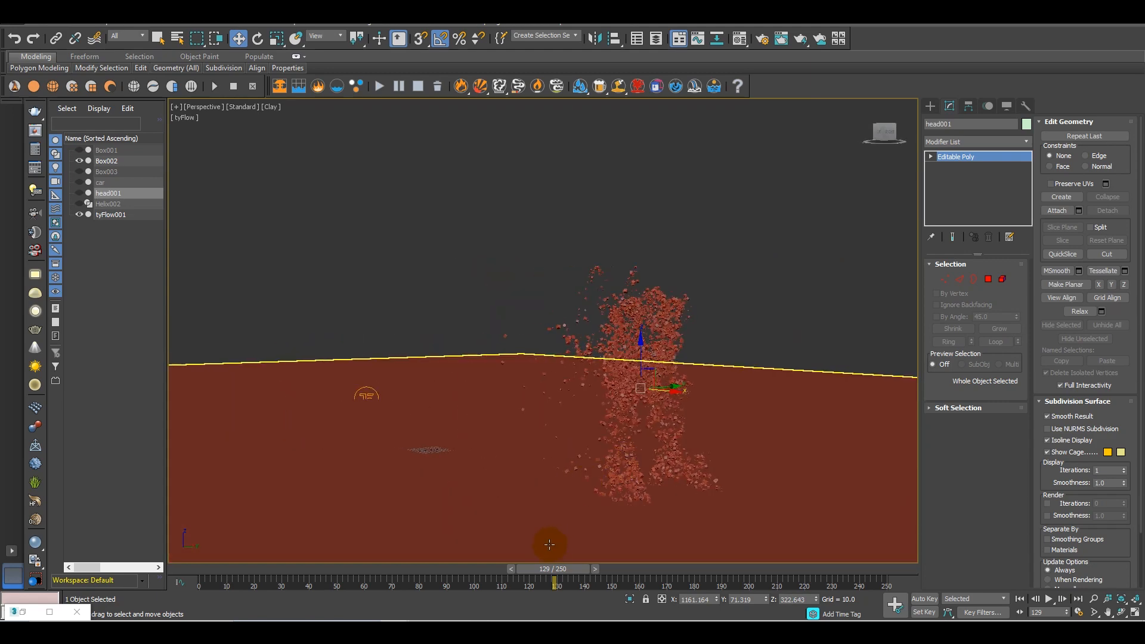
pyautogui.moveTo(565, 573); pyautogui.dragTo(559, 541)
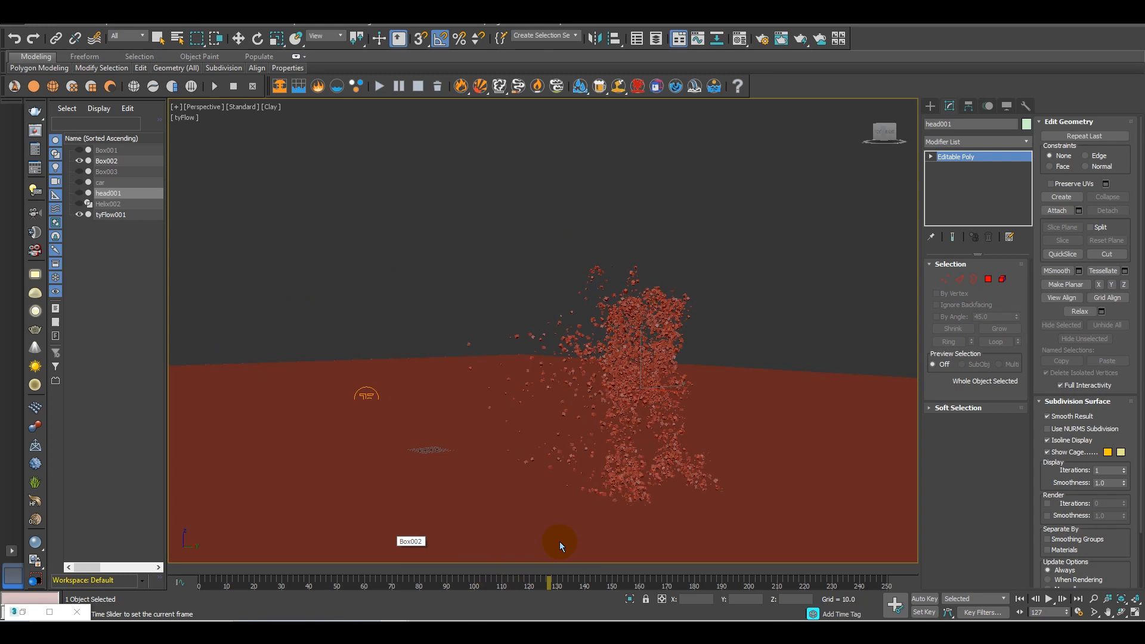
pyautogui.press('w')
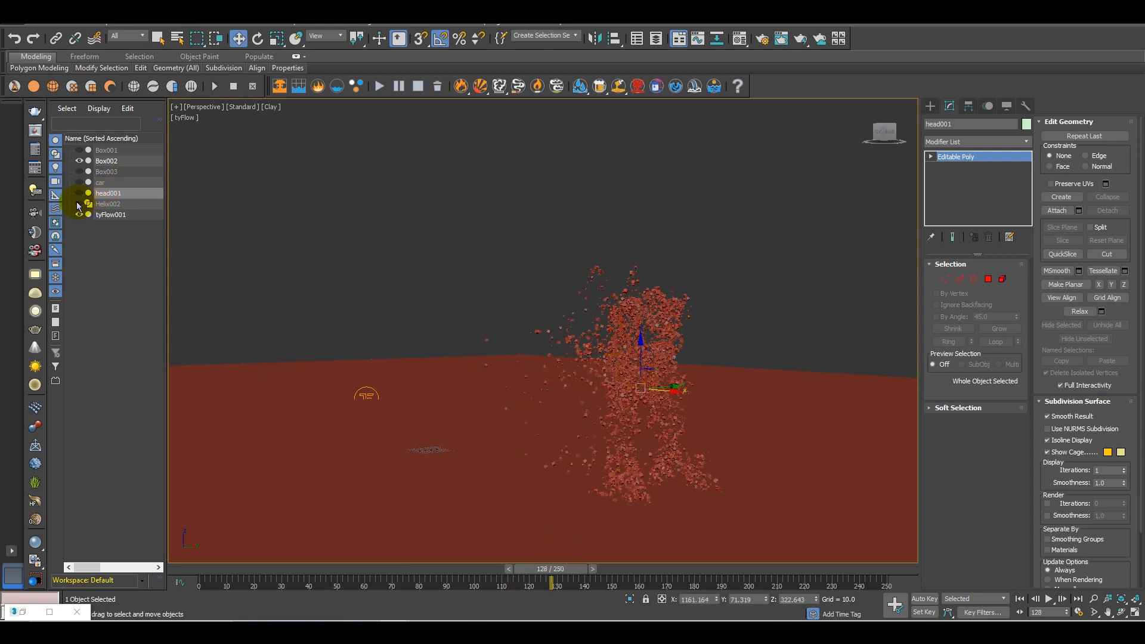
# Return to frame 0 and set the viewport shading back to Default Shading
pyautogui.keyDown('alt'); pyautogui.moveTo(683, 389); pyautogui.dragTo(607, 510, button='middle'); pyautogui.keyUp('alt')
pyautogui.moveTo(560, 577); pyautogui.dragTo(260, 532)
pyautogui.moveTo(407, 542); pyautogui.dragTo(210, 514)
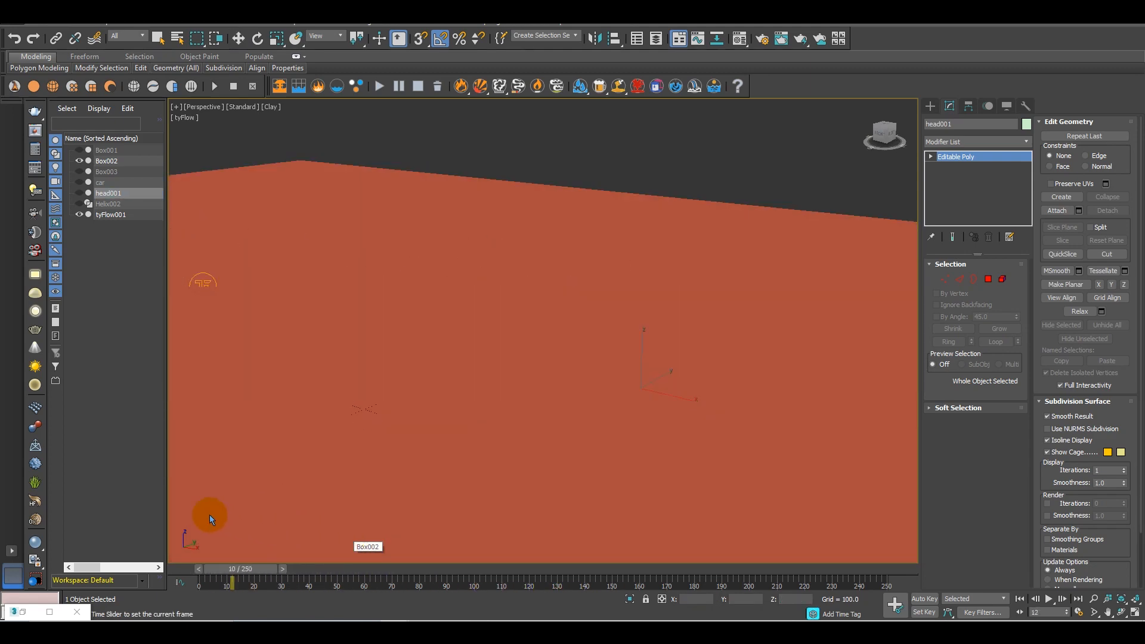
pyautogui.click(269, 109)
pyautogui.click(312, 115)
pyautogui.moveTo(427, 334)
pyautogui.mouseDown(button='middle')
pyautogui.moveTo(578, 376)
pyautogui.moveTo(421, 334)
pyautogui.mouseUp(button='middle')
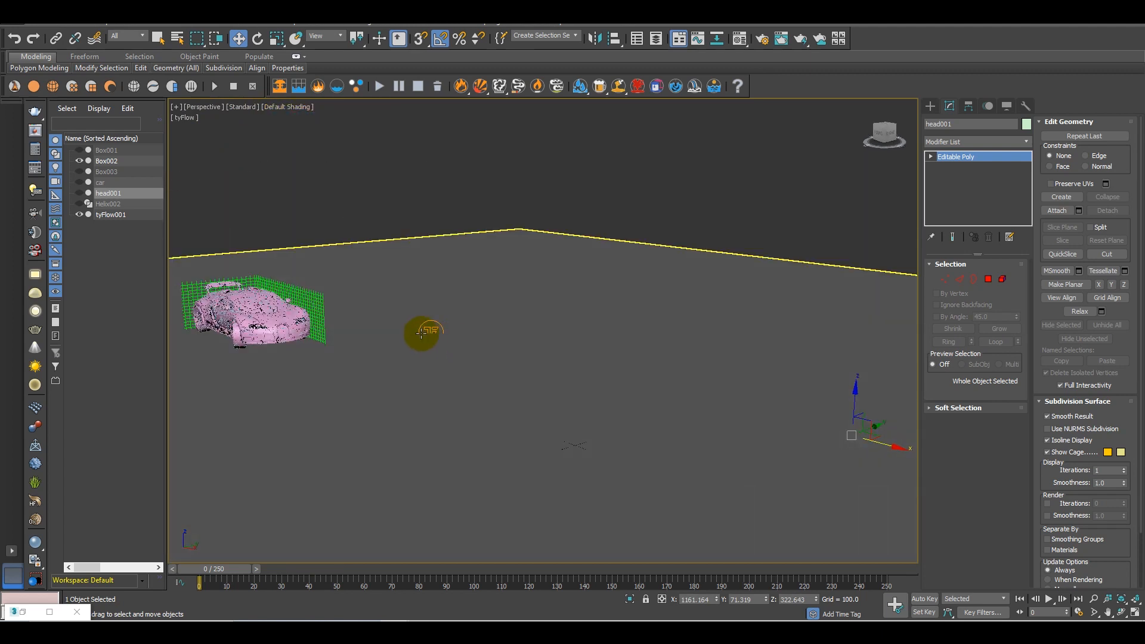
# Reopen the tyFlow001 editor and turn off Event_001 and Event_004's Display operator
pyautogui.click(430, 328)
pyautogui.click(967, 292)
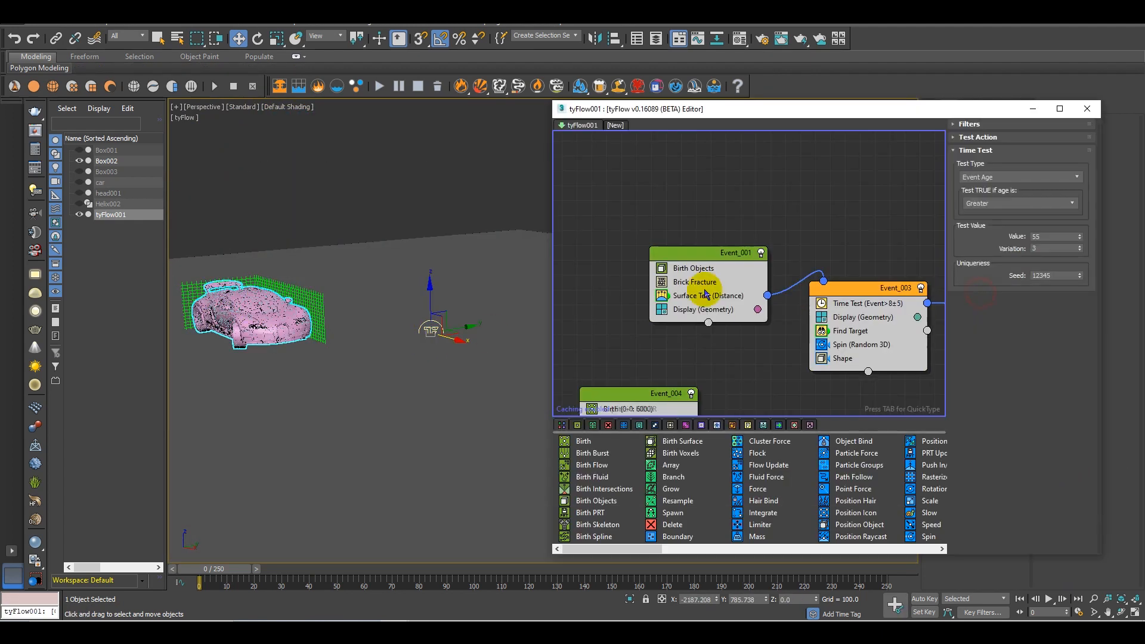
pyautogui.click(776, 178)
pyautogui.moveTo(808, 304); pyautogui.dragTo(880, 272, button='middle')
pyautogui.scroll(-1, 686, 292)
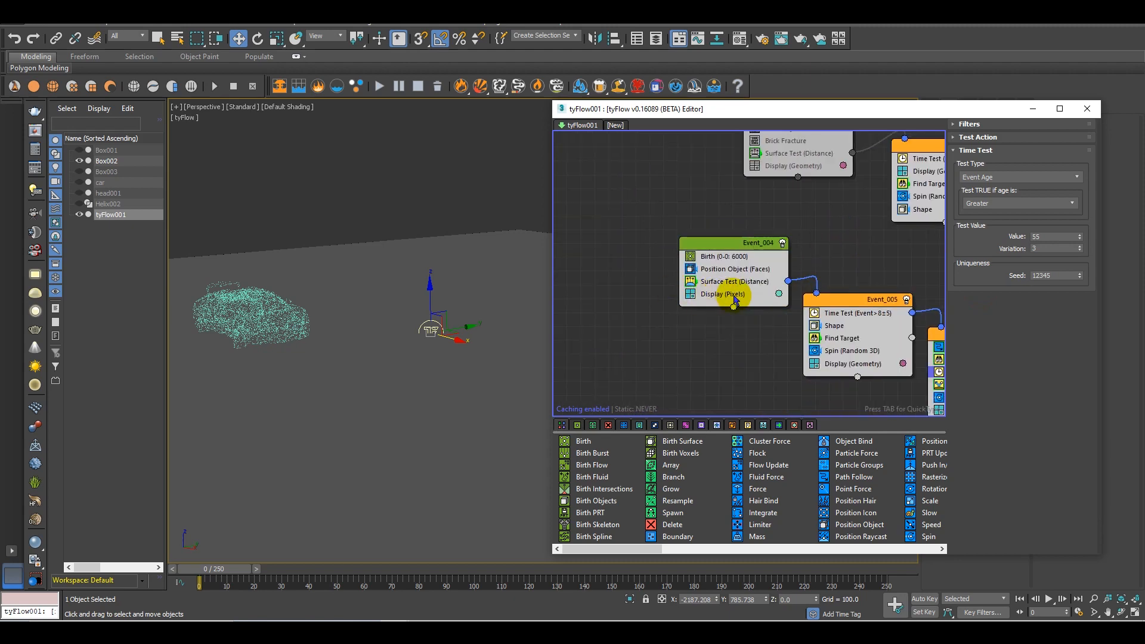
pyautogui.click(691, 294)
# Scrub to frame 84 and examine the flow of the cubes alongside the chain from Event_004 to Event_006
pyautogui.moveTo(225, 559); pyautogui.dragTo(508, 580)
pyautogui.click(376, 207)
pyautogui.moveTo(665, 385); pyautogui.dragTo(609, 266, button='middle')
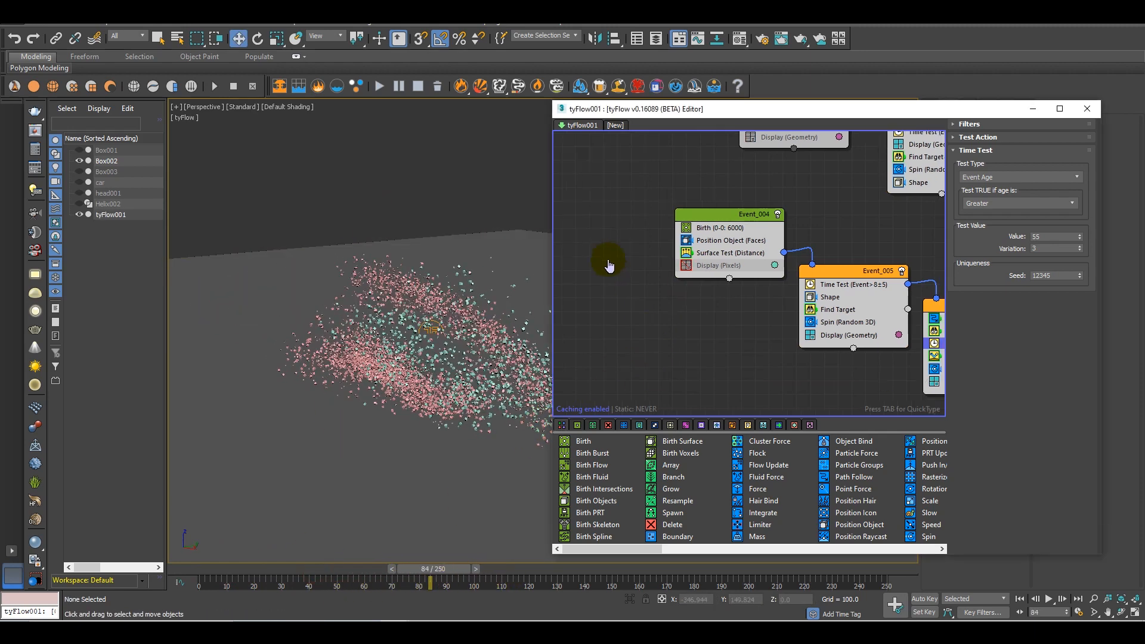
pyautogui.moveTo(770, 286); pyautogui.dragTo(695, 378, button='middle')
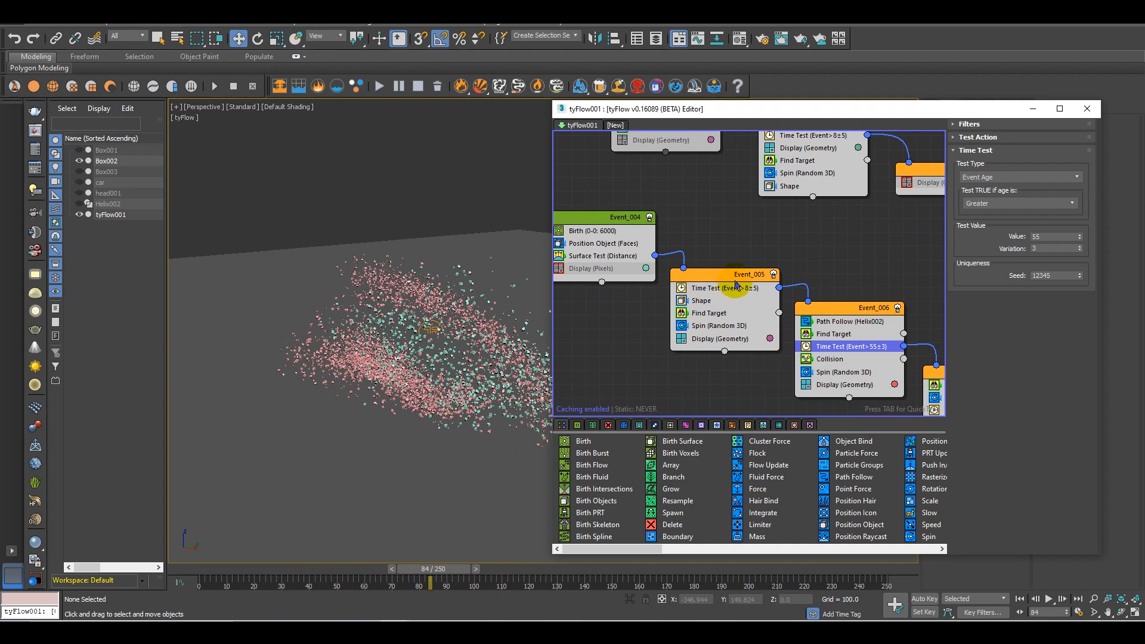
pyautogui.moveTo(727, 326); pyautogui.dragTo(676, 314, button='middle')
pyautogui.scroll(-2, 371, 356)
pyautogui.moveTo(345, 348); pyautogui.dragTo(437, 345, button='middle')
pyautogui.moveTo(788, 250); pyautogui.dragTo(848, 306, button='middle')
pyautogui.moveTo(339, 314); pyautogui.dragTo(344, 347, button='middle')
pyautogui.keyDown('alt'); pyautogui.moveTo(422, 340); pyautogui.dragTo(430, 279, button='middle'); pyautogui.keyUp('alt')
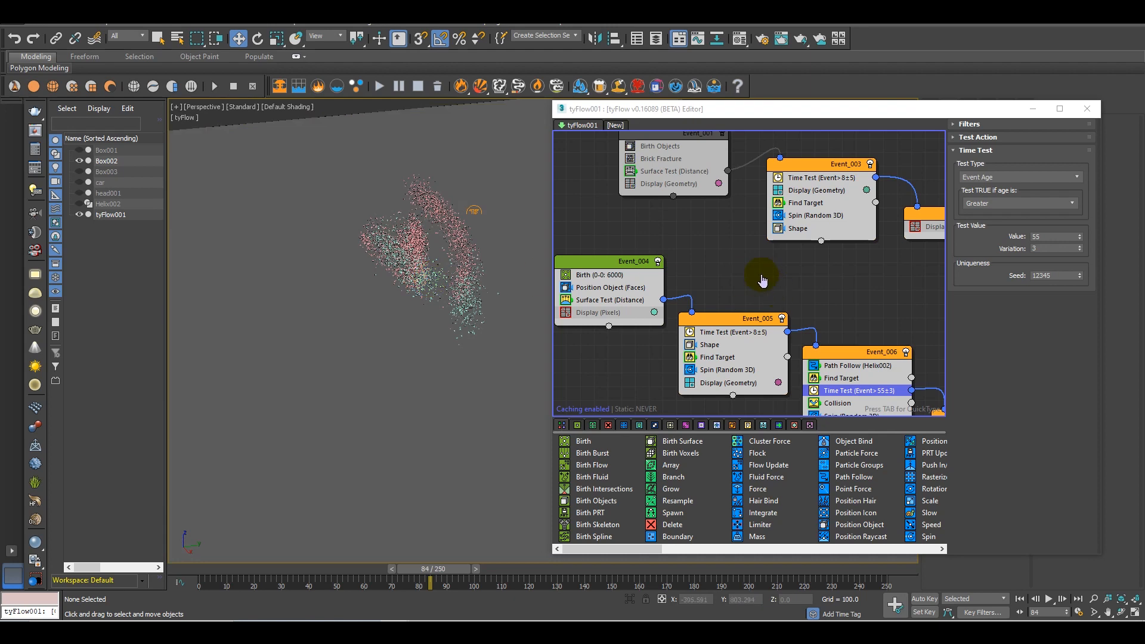
pyautogui.moveTo(774, 293); pyautogui.dragTo(712, 237, button='middle')
pyautogui.keyDown('alt'); pyautogui.moveTo(459, 272); pyautogui.dragTo(410, 358, button='middle'); pyautogui.keyUp('alt')
pyautogui.moveTo(793, 359); pyautogui.dragTo(697, 276, button='middle')
# Turn off Event_004 and return to frame 0
pyautogui.moveTo(911, 374); pyautogui.dragTo(733, 335, button='middle')
pyautogui.scroll(-1, 634, 317)
pyautogui.moveTo(634, 317); pyautogui.dragTo(936, 388, button='middle')
pyautogui.scroll(-3, 817, 346)
pyautogui.moveTo(428, 571); pyautogui.dragTo(206, 570)
# Create Event_009 below Event_004 from a Birth Objects operator and pick head001 as its object
pyautogui.moveTo(597, 500); pyautogui.dragTo(667, 289)
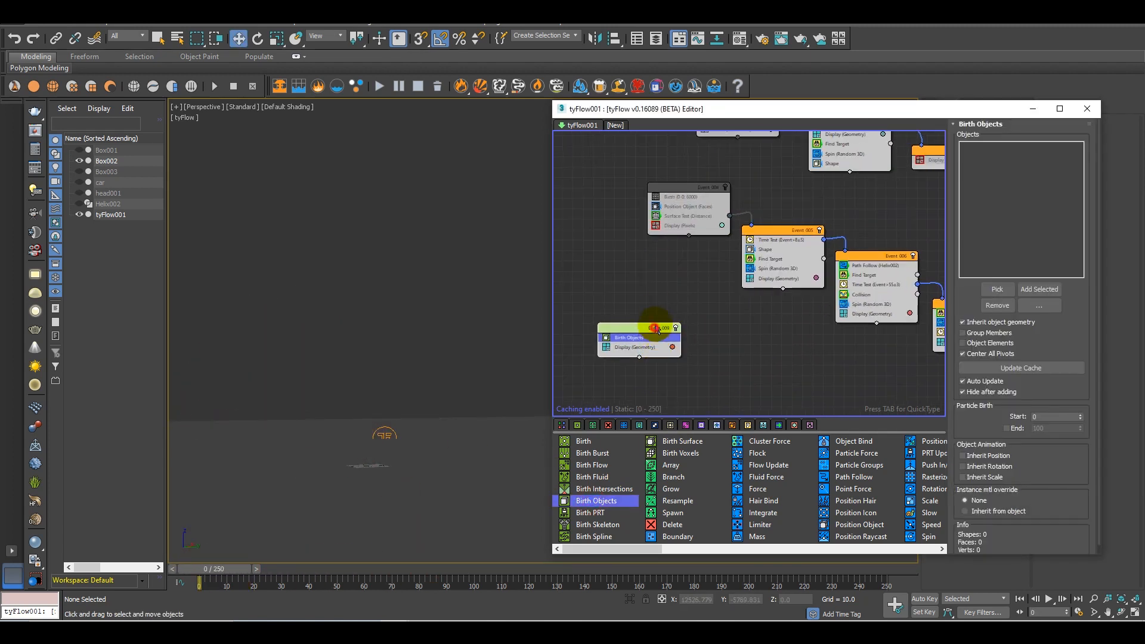
pyautogui.click(994, 290)
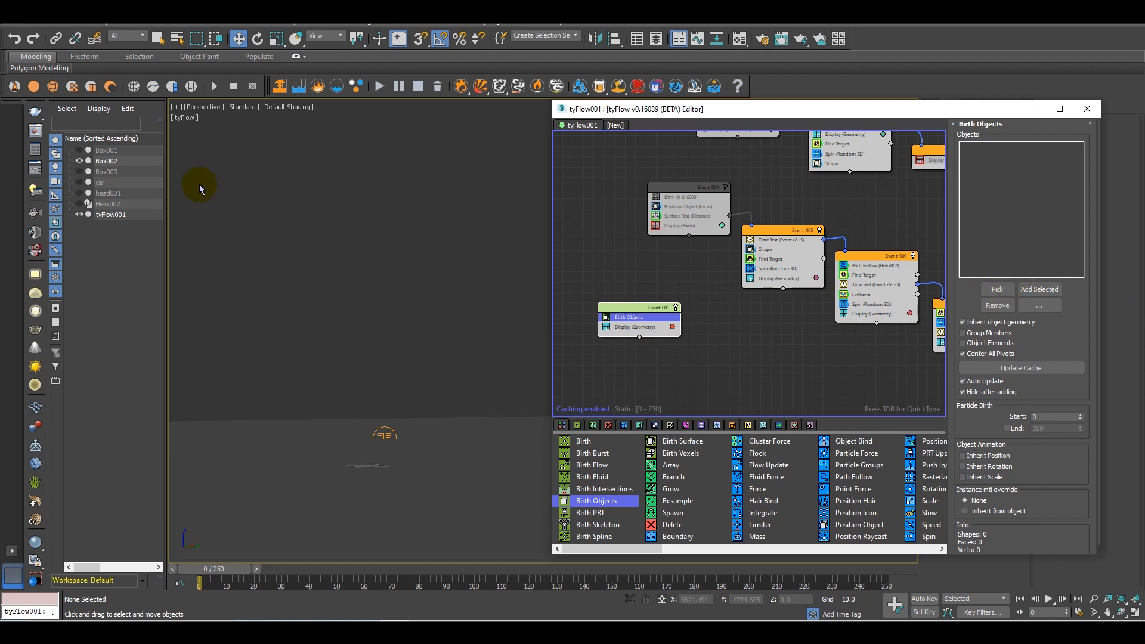
pyautogui.click(997, 289)
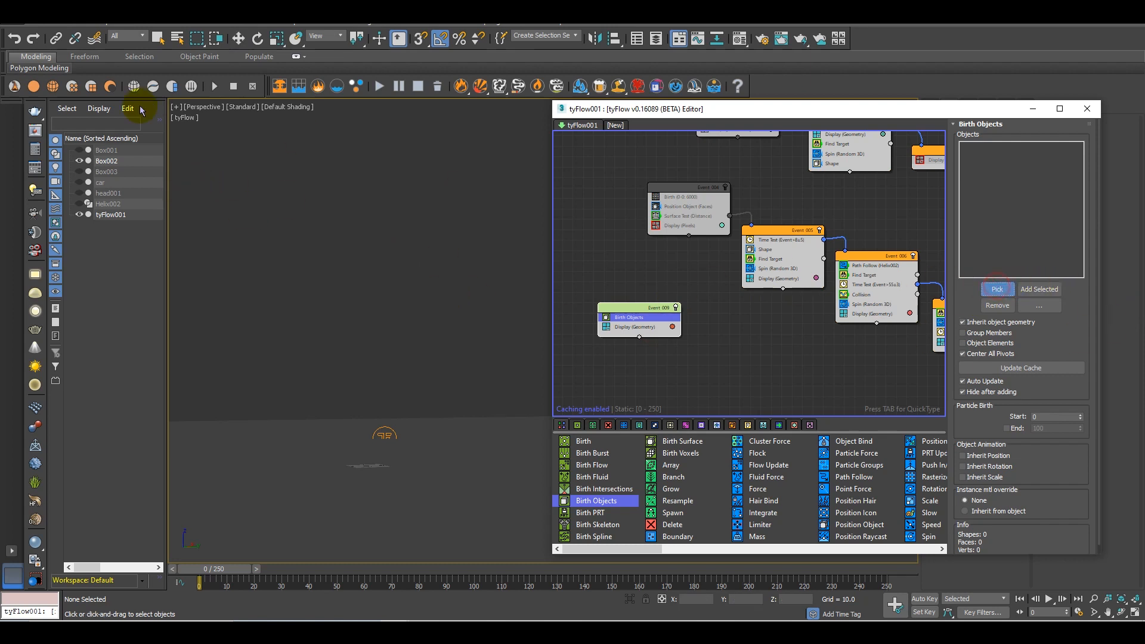
pyautogui.click(105, 193)
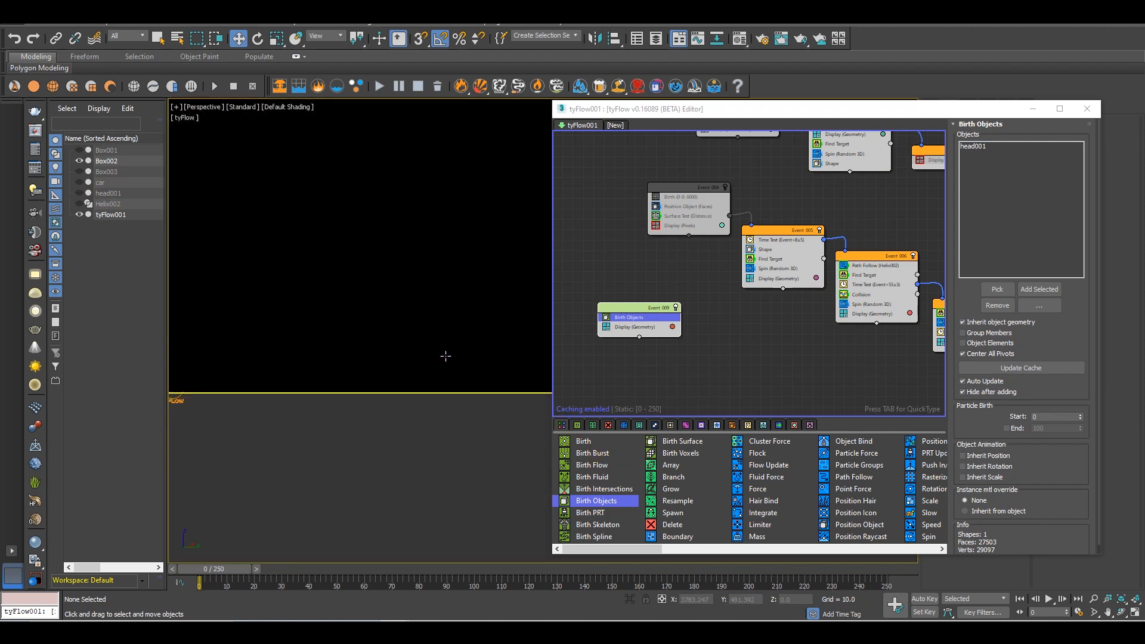
# Unhide Box003, select it beneath the robot and scrub to frame 111 to check its position
pyautogui.scroll(-5, 444, 360)
pyautogui.keyDown('alt'); pyautogui.moveTo(442, 363); pyautogui.dragTo(415, 263, button='middle'); pyautogui.keyUp('alt')
pyautogui.scroll(5, 464, 341)
pyautogui.scroll(5, 464, 341)
pyautogui.scroll(-4, 442, 333)
pyautogui.moveTo(416, 263); pyautogui.dragTo(430, 337, button='middle')
pyautogui.scroll(4, 414, 342)
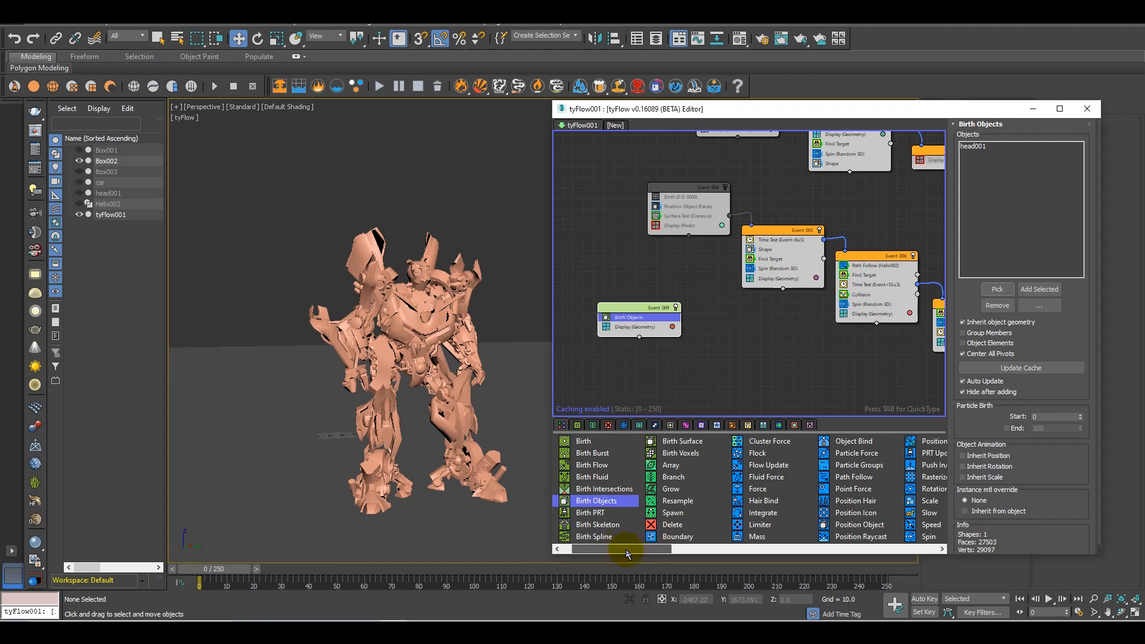
pyautogui.click(80, 150)
pyautogui.click(80, 150)
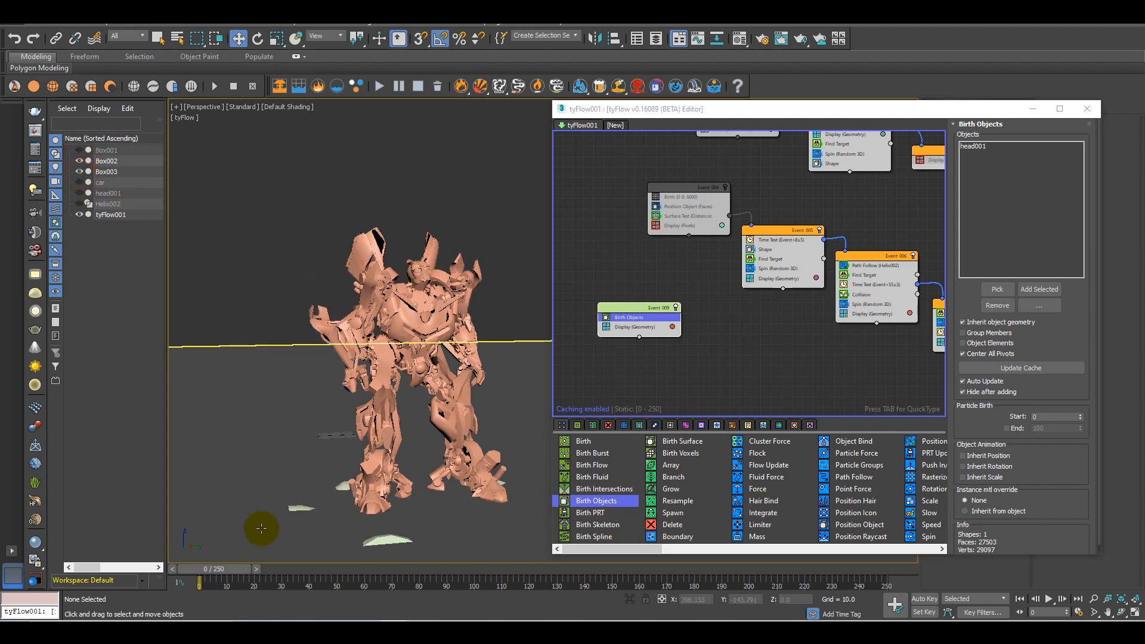
pyautogui.moveTo(235, 569); pyautogui.dragTo(519, 570)
pyautogui.click(366, 534)
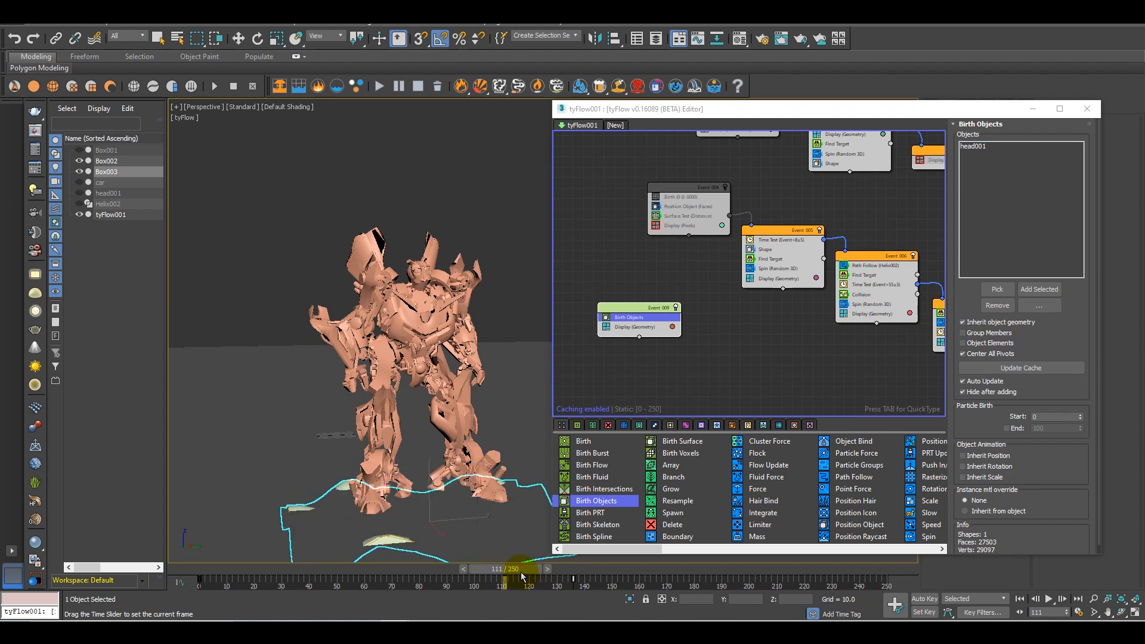
pyautogui.press('w')
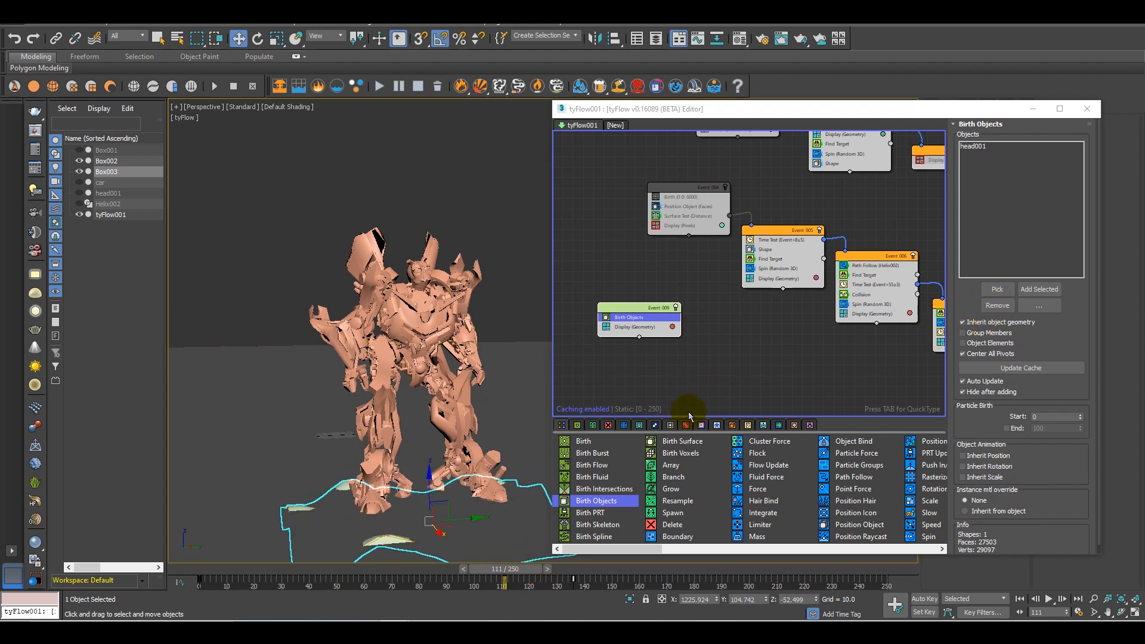
# Add an Element Fracture operator to Event_009 between Birth Objects and Display
pyautogui.click(633, 328)
pyautogui.press('Tab')
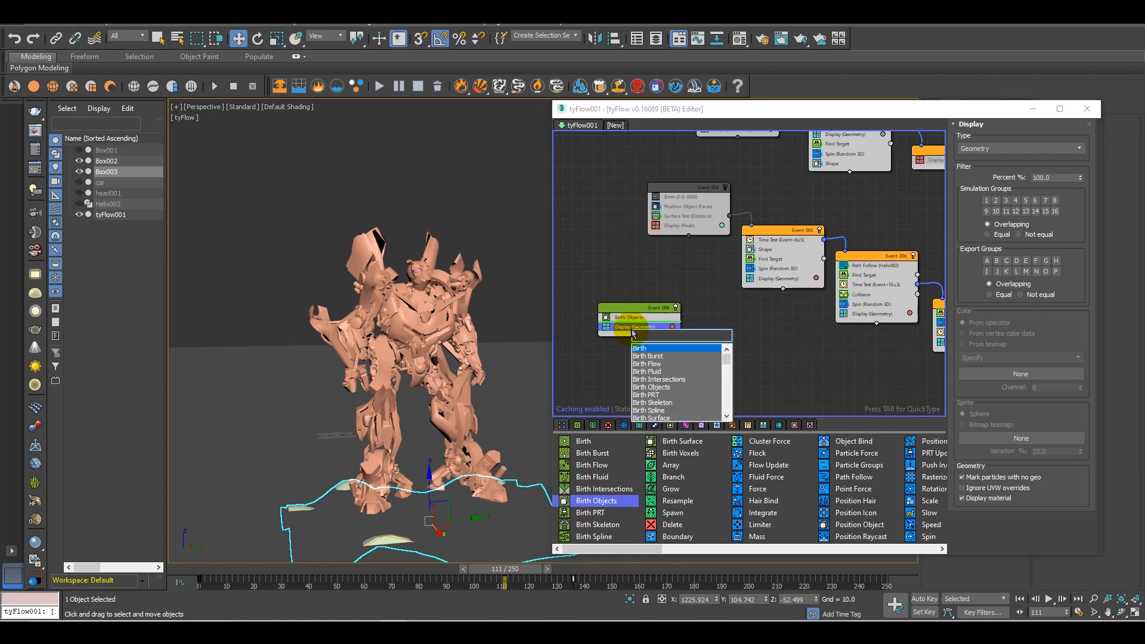
pyautogui.write('ele')
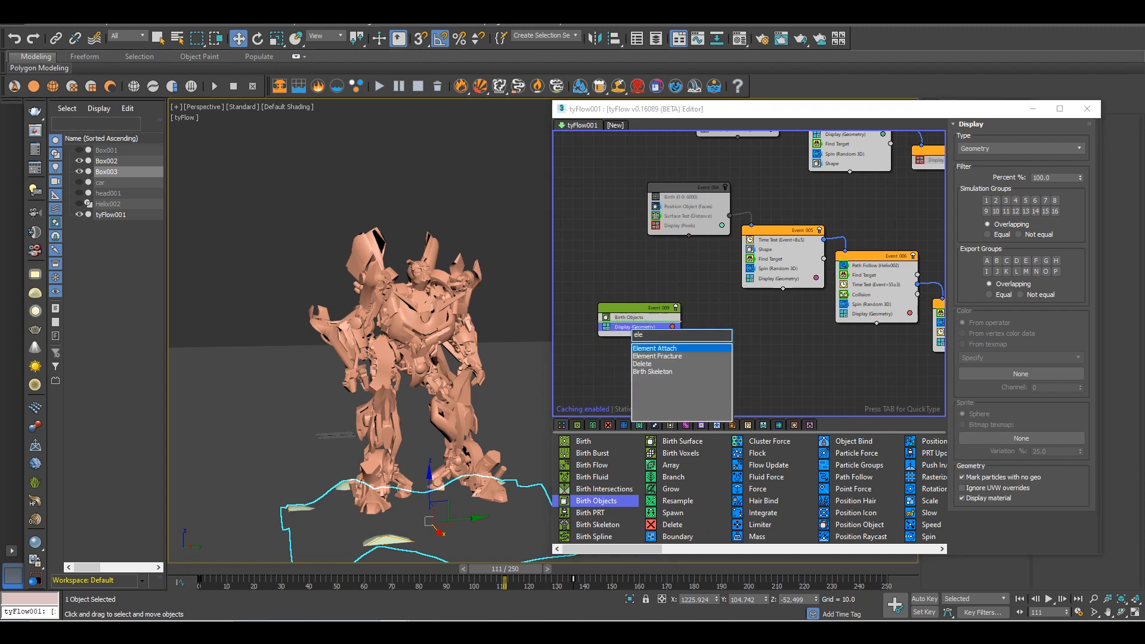
pyautogui.press('Down')
pyautogui.press('Return')
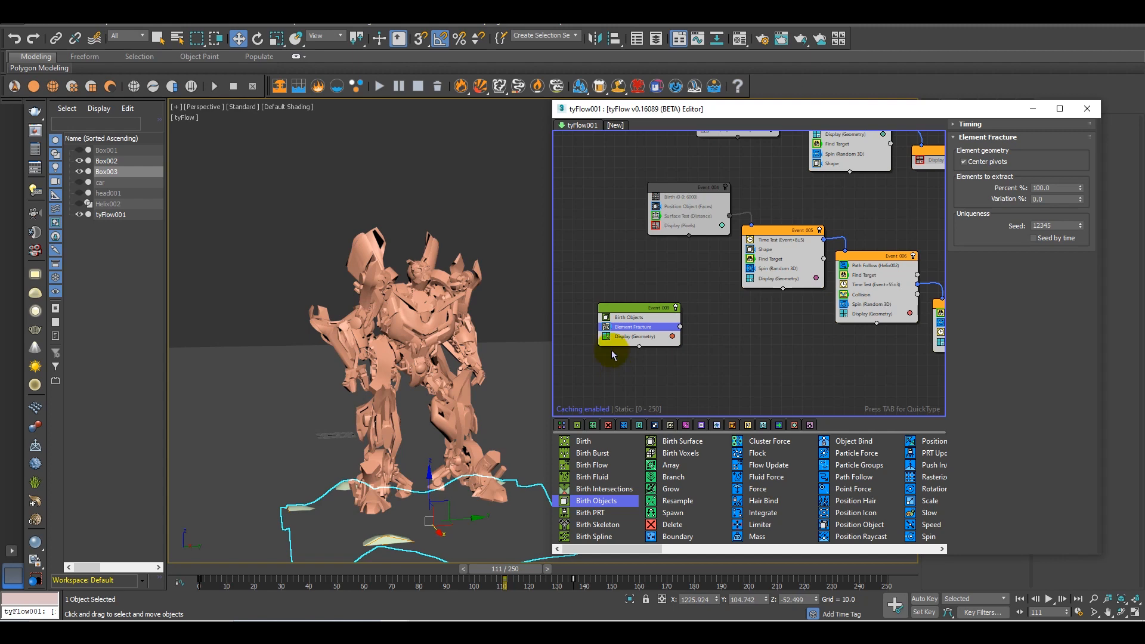
# Add a Face Fracture operator to Event_009 between Element Fracture and Display
pyautogui.click(627, 338)
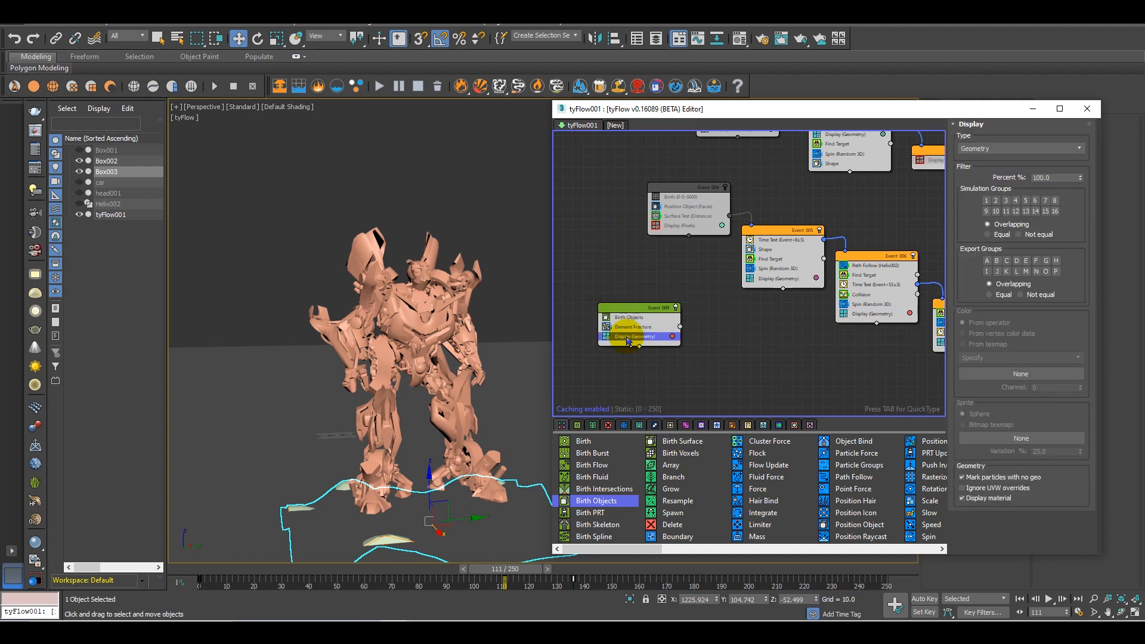
pyautogui.press('Tab')
pyautogui.write('face')
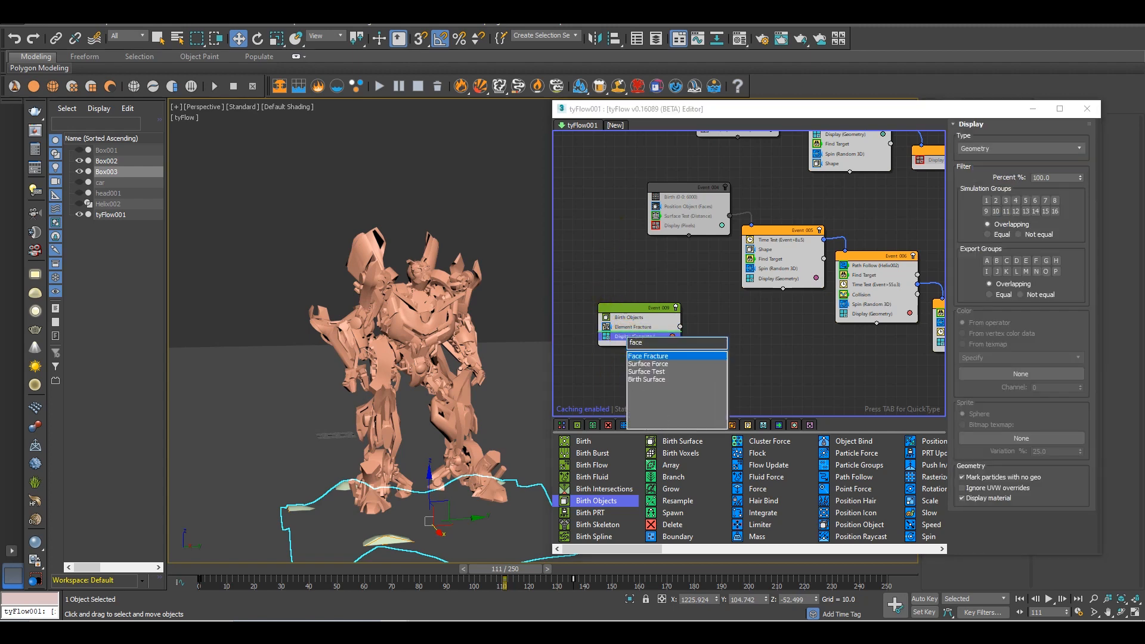
pyautogui.press('Return')
pyautogui.moveTo(1082, 201); pyautogui.dragTo(1084, 215)
pyautogui.rightClick(1081, 212)
pyautogui.click(1044, 175)
# Add a Voronoi Fracture operator to Event_009 between Face Fracture and Display
pyautogui.click(653, 348)
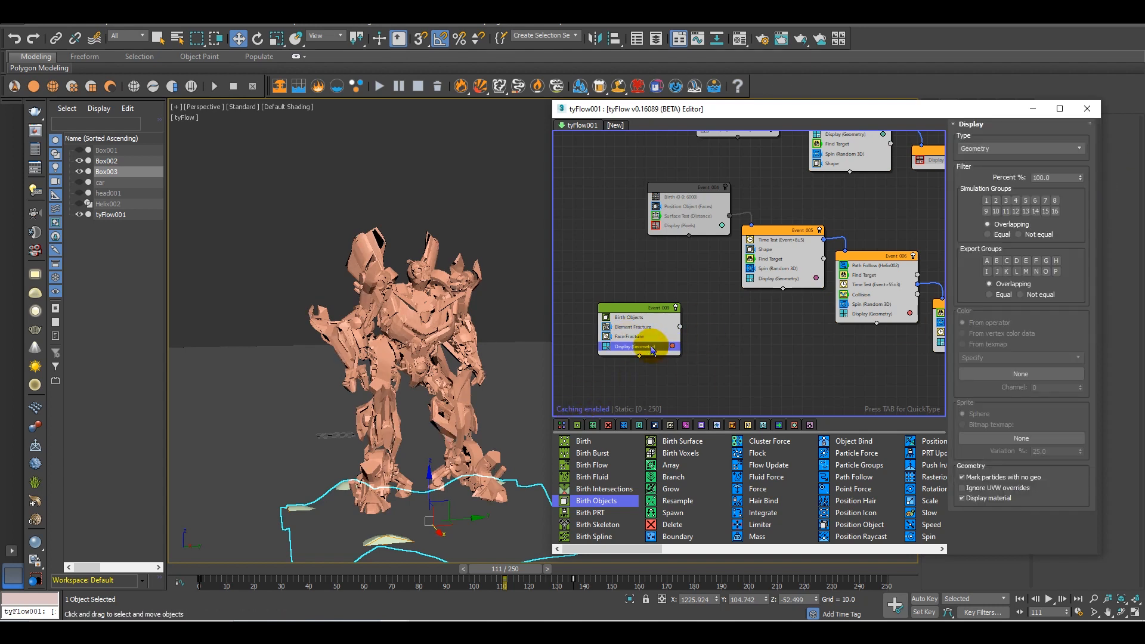
pyautogui.press('Tab')
pyautogui.write('voro')
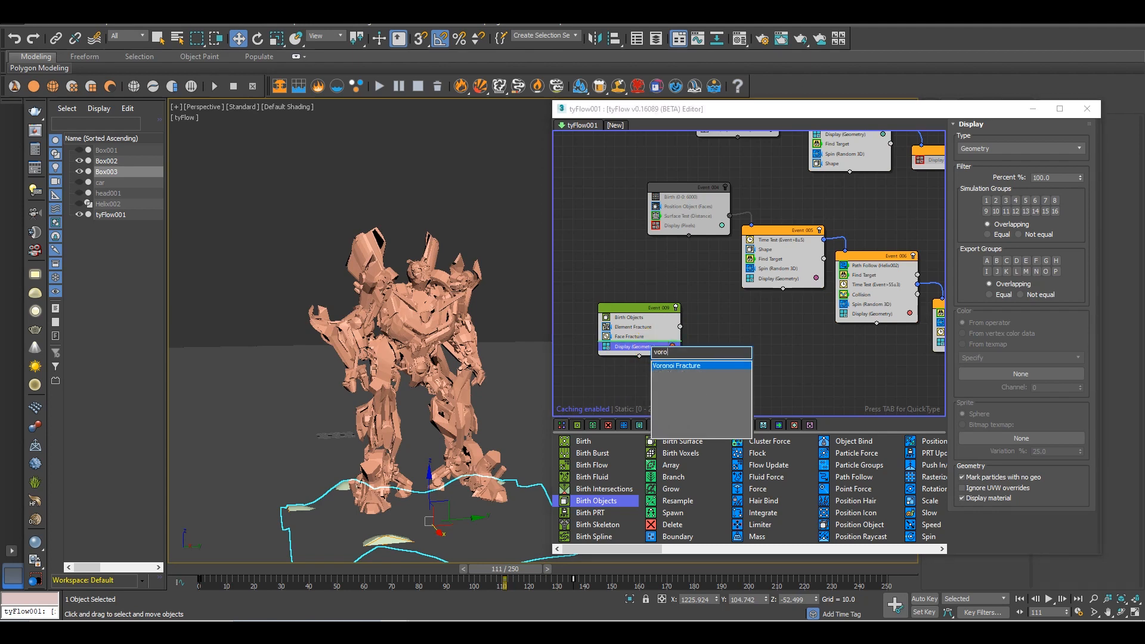
pyautogui.press('Return')
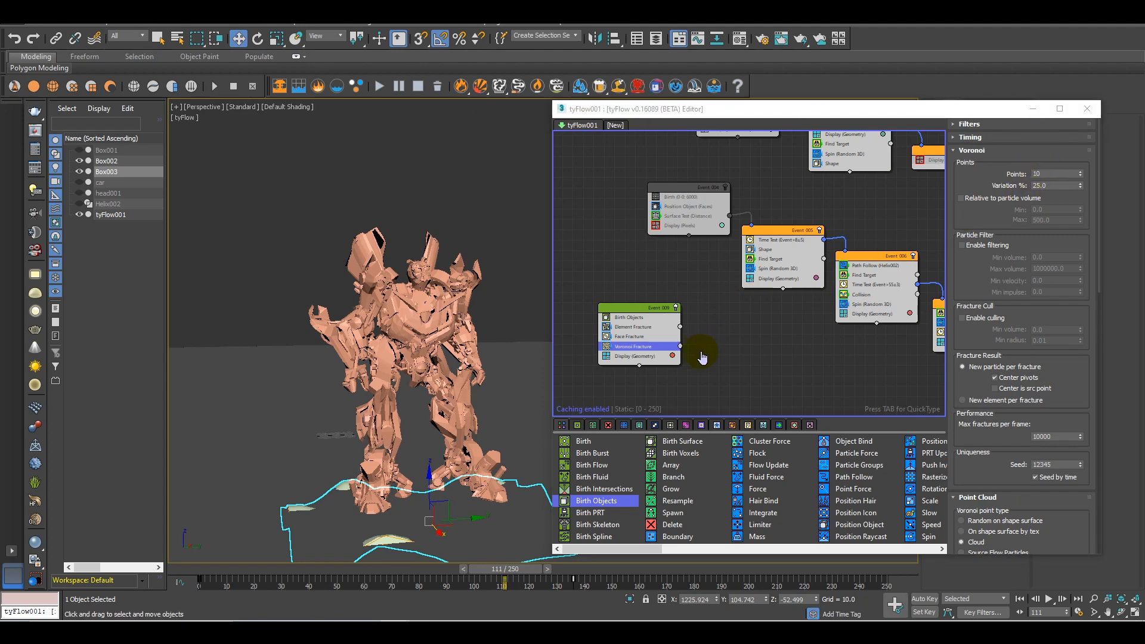
# Copy the Surface Test operator from the first fracture event into Event_009, placing it between Voronoi Fracture and Display
pyautogui.moveTo(637, 362); pyautogui.dragTo(668, 328, button='middle')
pyautogui.scroll(1, 667, 325)
pyautogui.moveTo(757, 286); pyautogui.dragTo(739, 367, button='middle')
pyautogui.scroll(-2, 741, 329)
pyautogui.moveTo(741, 328); pyautogui.dragTo(750, 293, button='middle')
pyautogui.click(767, 138)
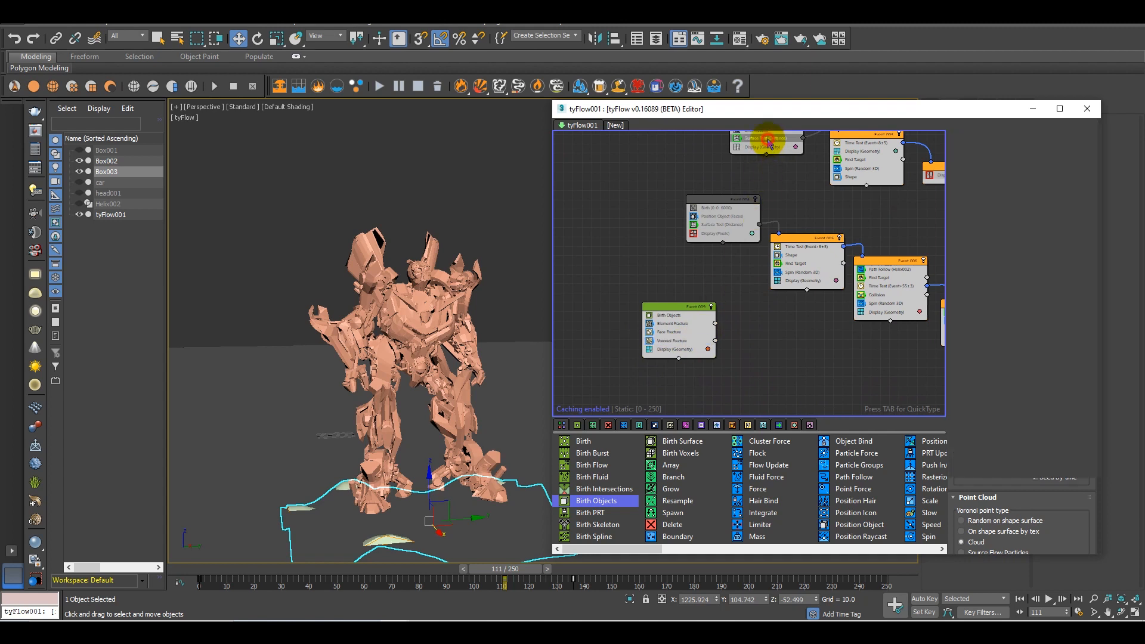
pyautogui.moveTo(770, 141); pyautogui.dragTo(696, 355)
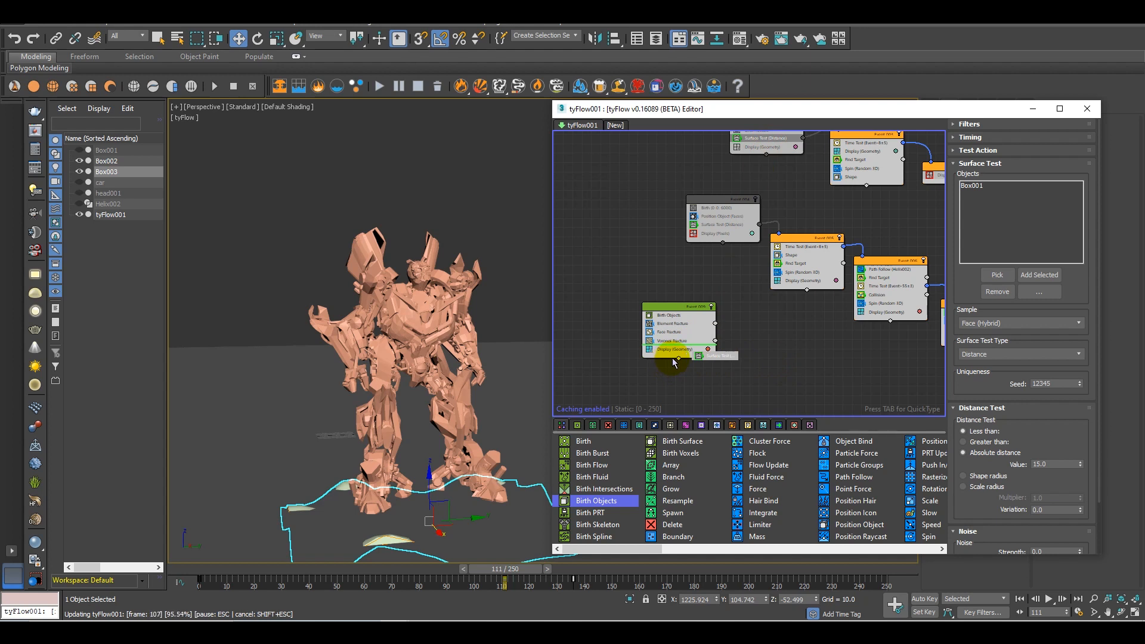
pyautogui.moveTo(673, 362); pyautogui.dragTo(677, 362)
pyautogui.scroll(1, 689, 359)
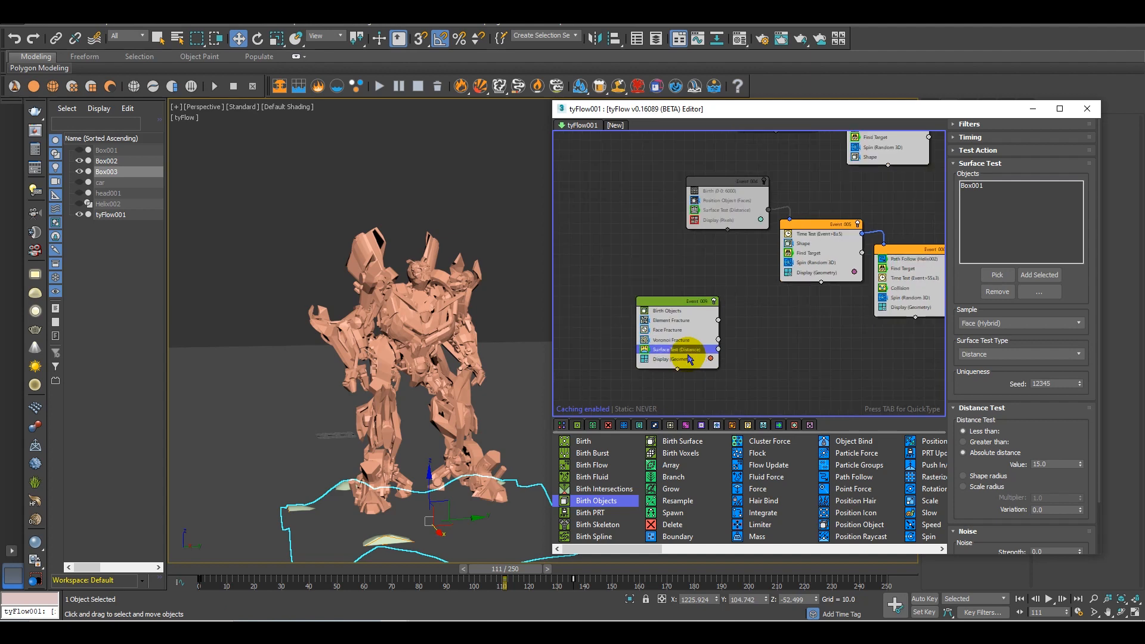
pyautogui.scroll(1, 708, 359)
# Replace Box001 with Box003 as the test object of Event_009's Surface Test
pyautogui.click(990, 185)
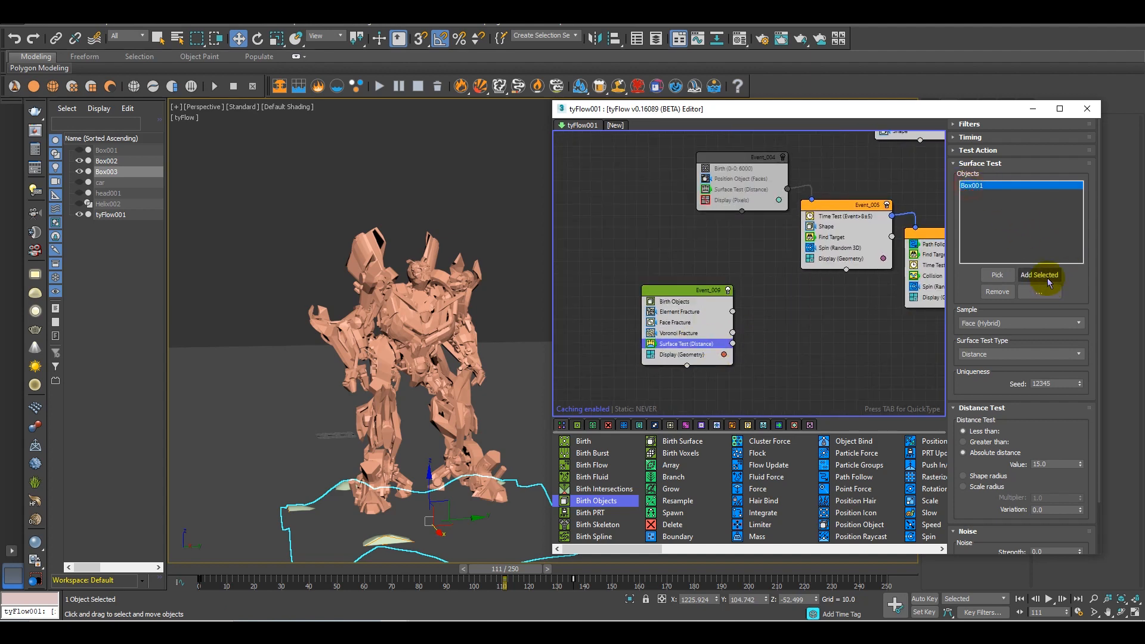
pyautogui.click(1006, 294)
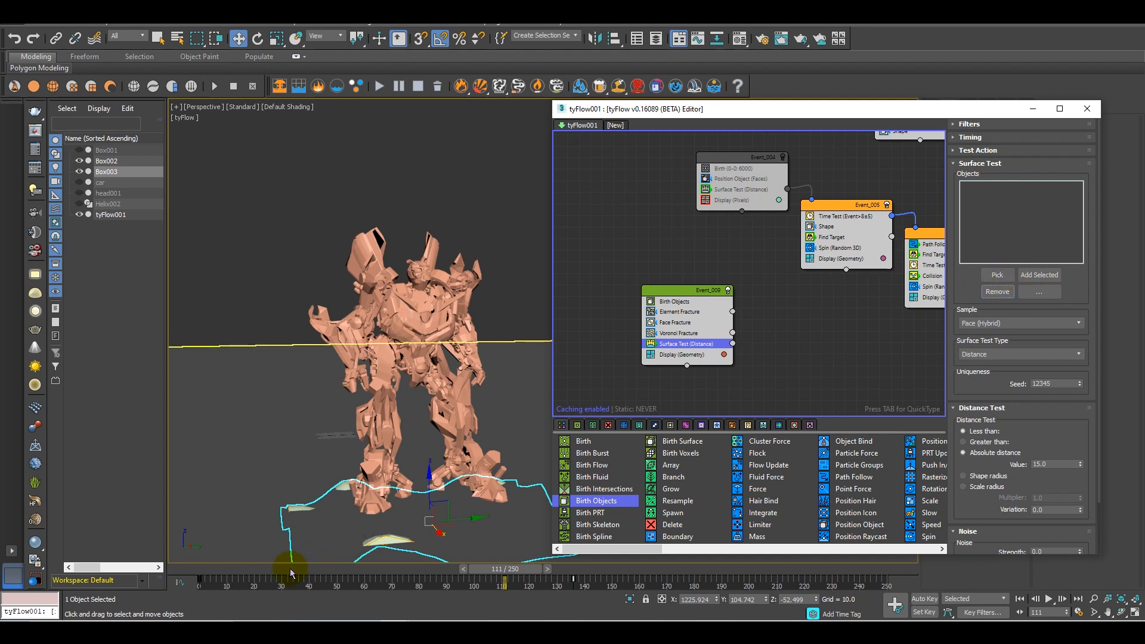
pyautogui.click(1006, 276)
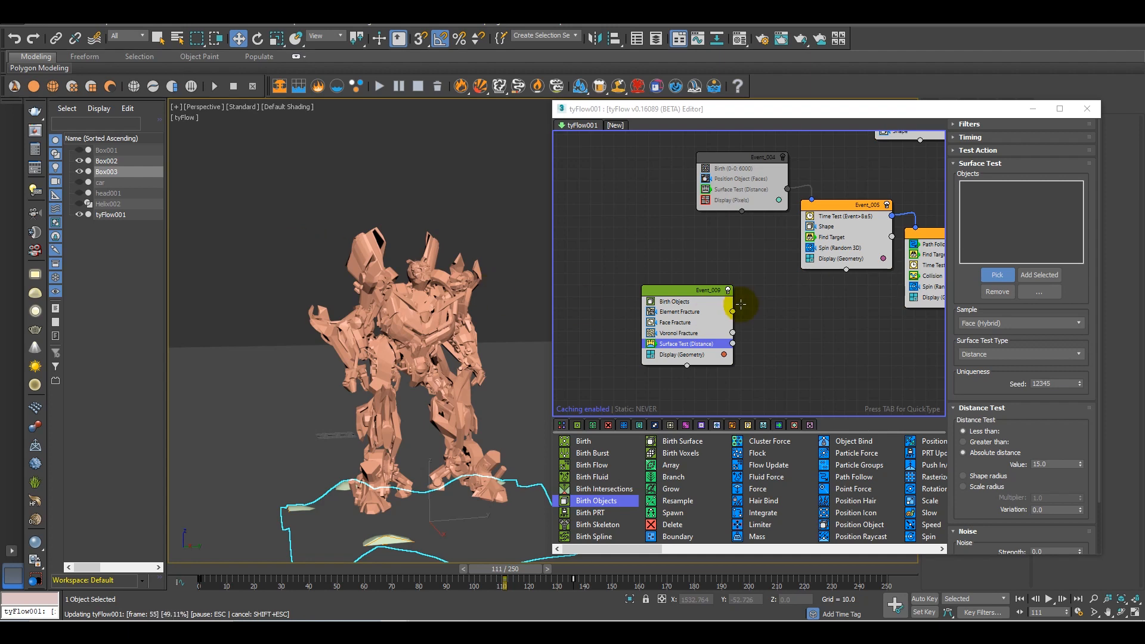
pyautogui.moveTo(783, 378); pyautogui.dragTo(755, 340, button='middle')
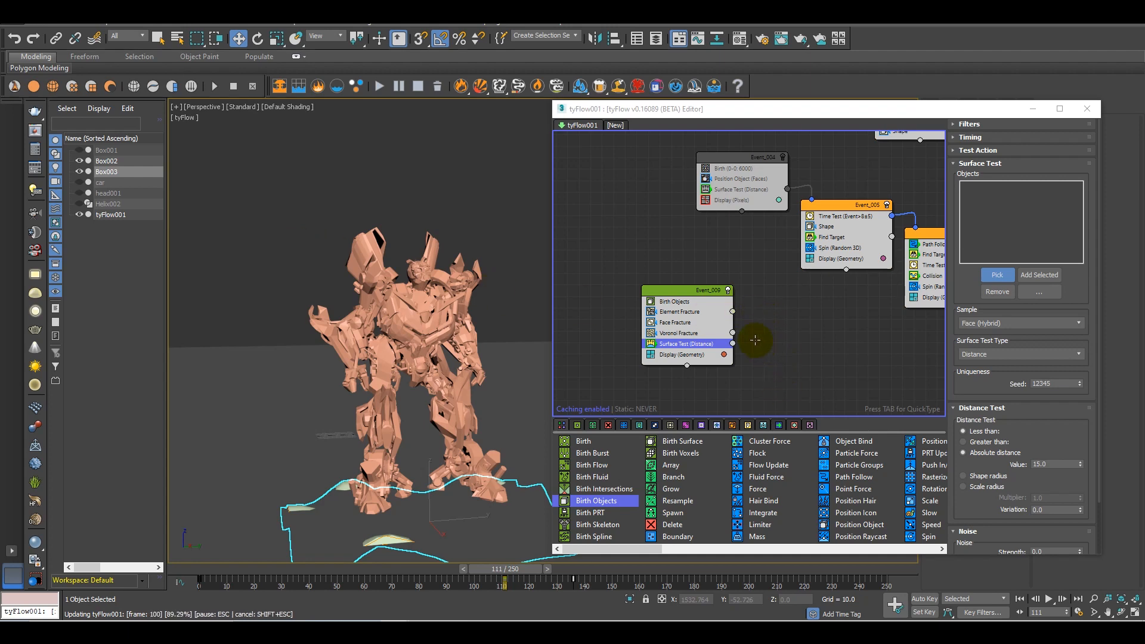
# Create a new event from a Display operator beside Event_009 and connect the Surface Test output to it
pyautogui.moveTo(650, 548); pyautogui.dragTo(886, 548)
pyautogui.moveTo(844, 500); pyautogui.dragTo(776, 337)
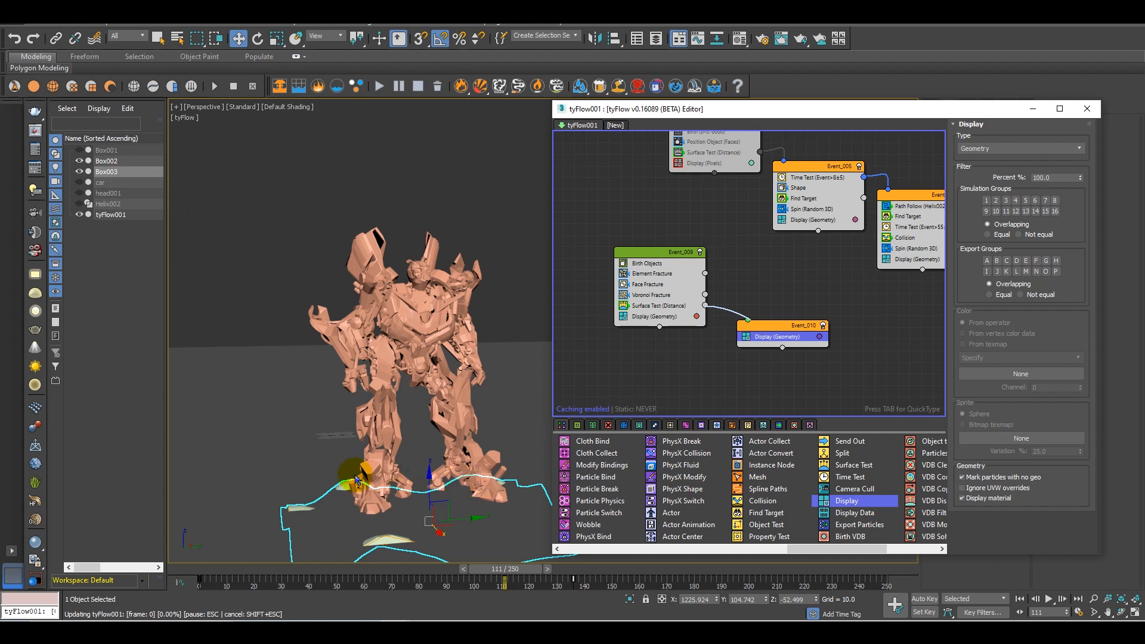
# Hide Box003 and scrub to frame 125 to check how the surface test splits the robot
pyautogui.click(80, 172)
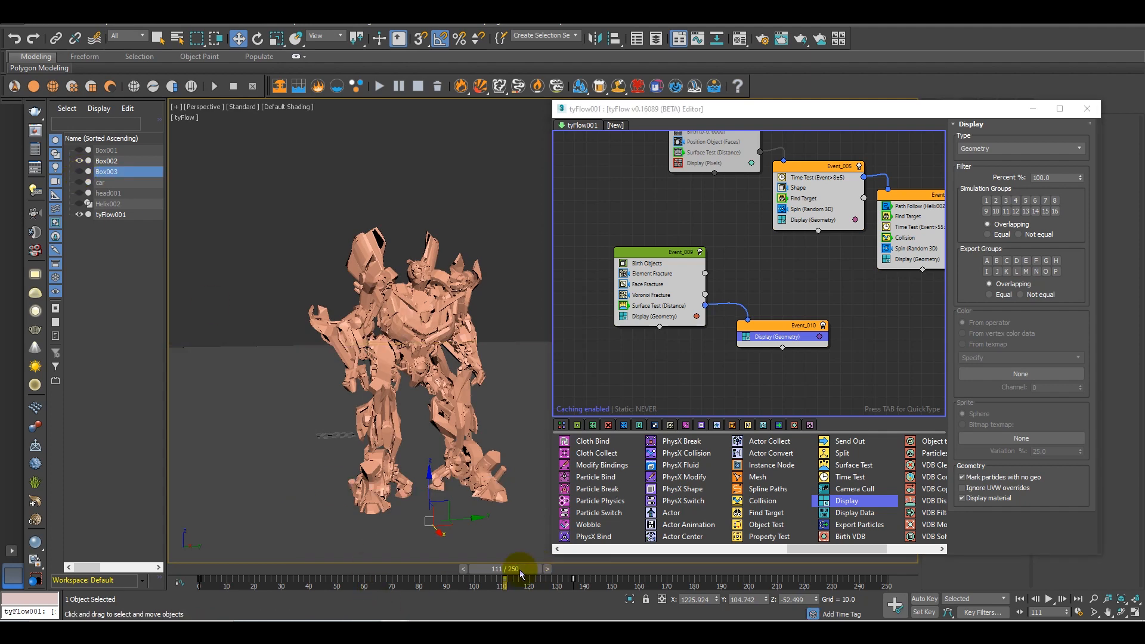
pyautogui.moveTo(528, 572); pyautogui.dragTo(563, 571)
pyautogui.press('w')
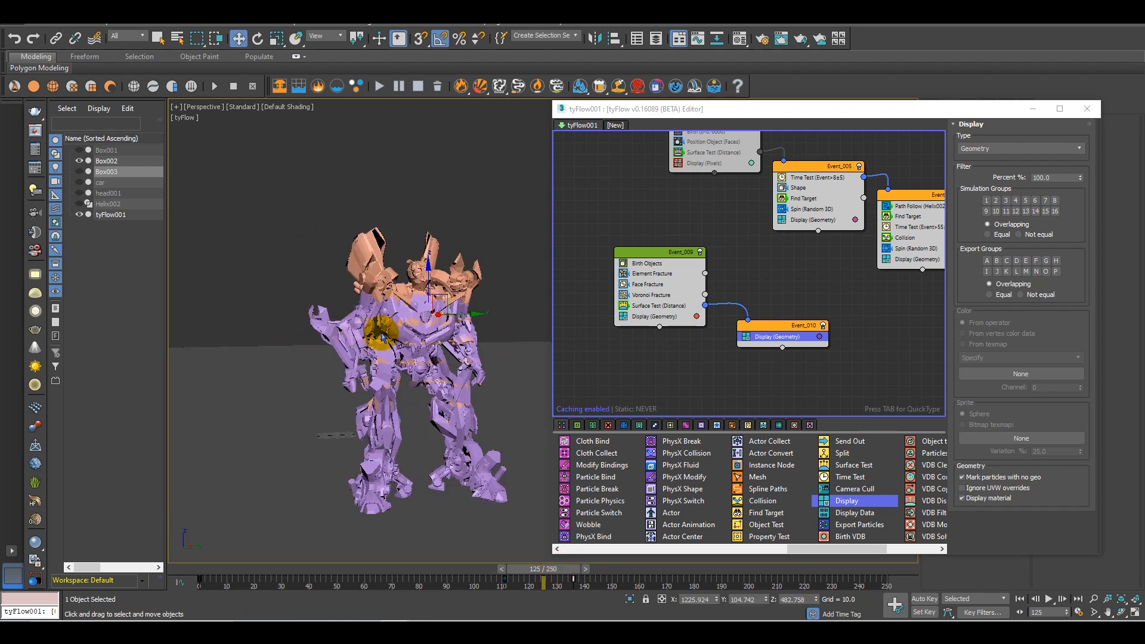
pyautogui.scroll(2, 400, 329)
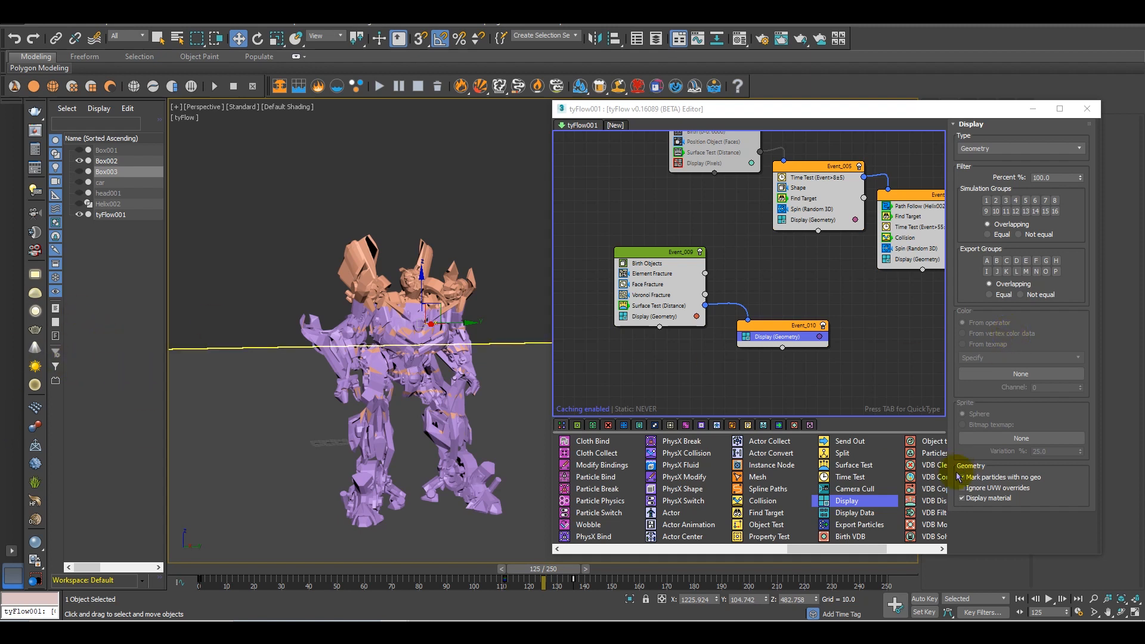
# Set the distance test value of Event_009's Surface Test to 20
pyautogui.click(649, 306)
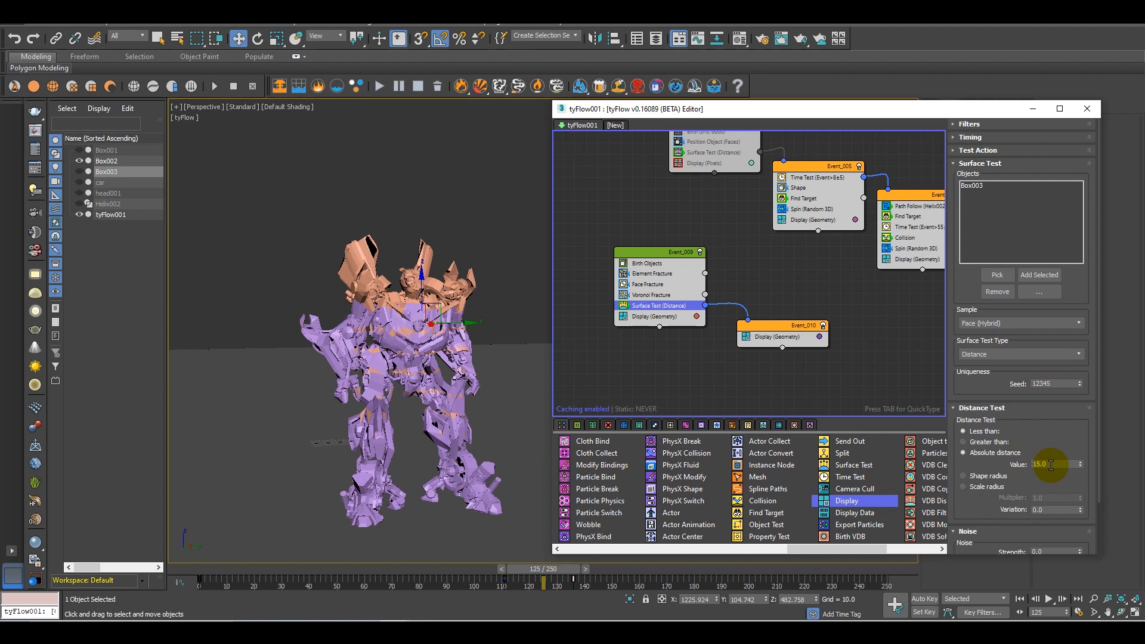
pyautogui.click(1055, 464)
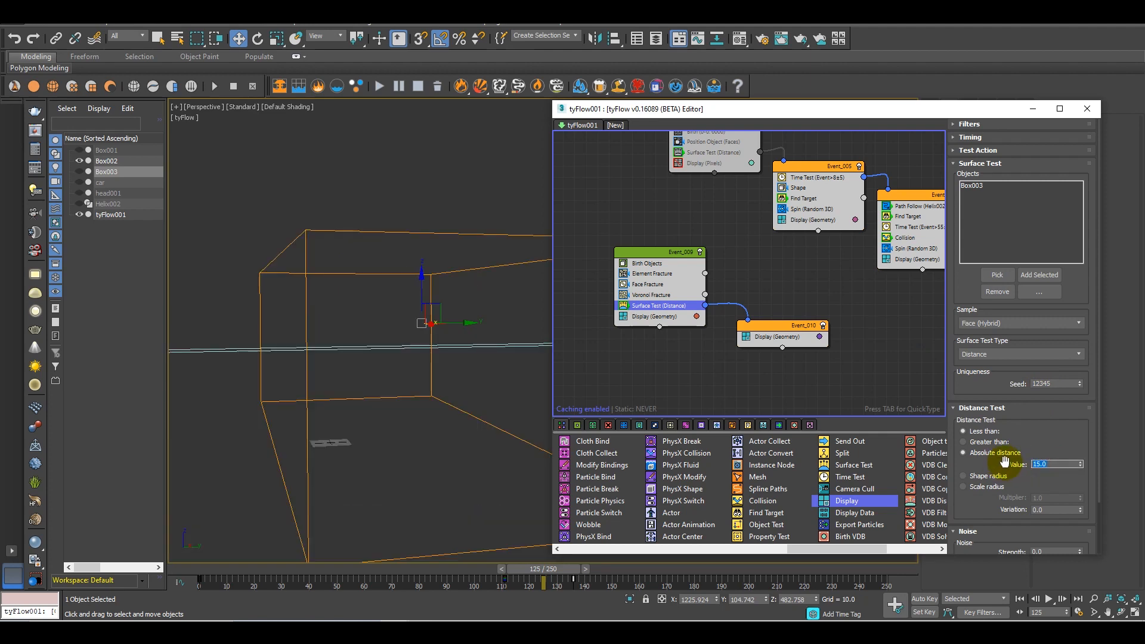
pyautogui.write('20')
pyautogui.press('Return')
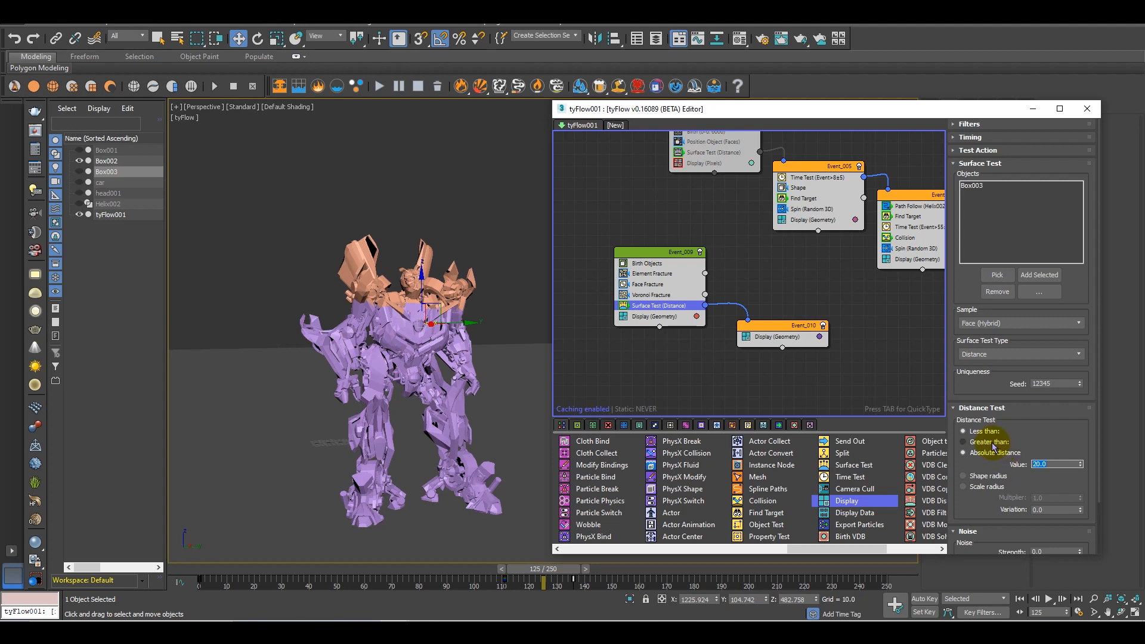
pyautogui.scroll(2, 403, 335)
pyautogui.scroll(-3, 402, 336)
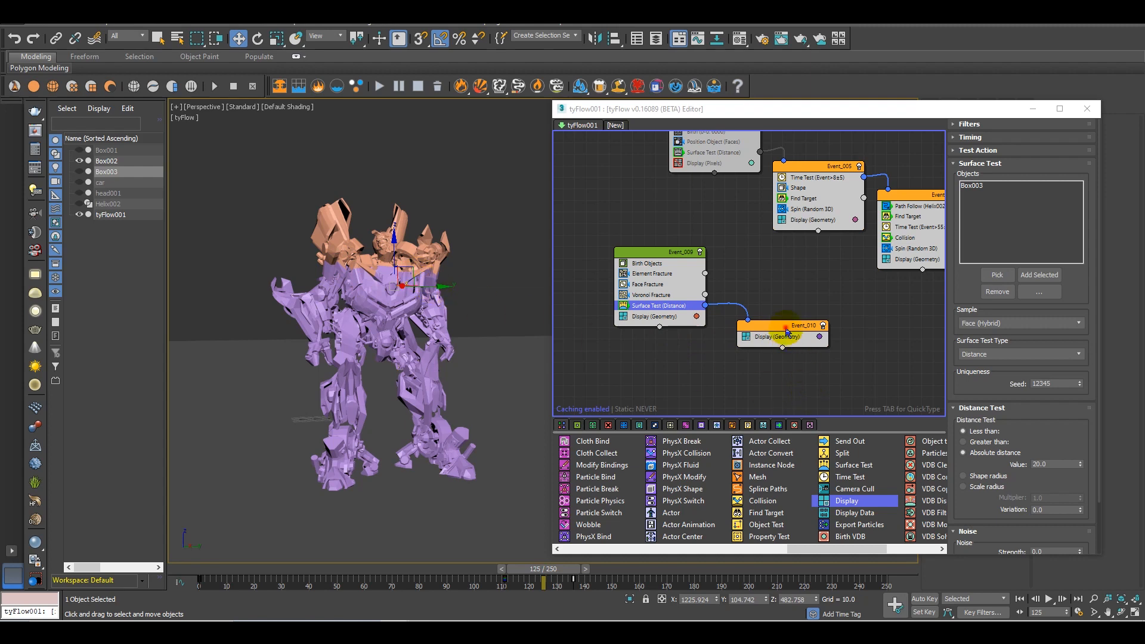
# Move Event_010 aside and create a new event from a Time Test operator between it and Event_009
pyautogui.moveTo(786, 330); pyautogui.dragTo(794, 344)
pyautogui.scroll(-1, 826, 230)
pyautogui.moveTo(831, 222); pyautogui.dragTo(720, 372, button='middle')
pyautogui.scroll(-1, 755, 199)
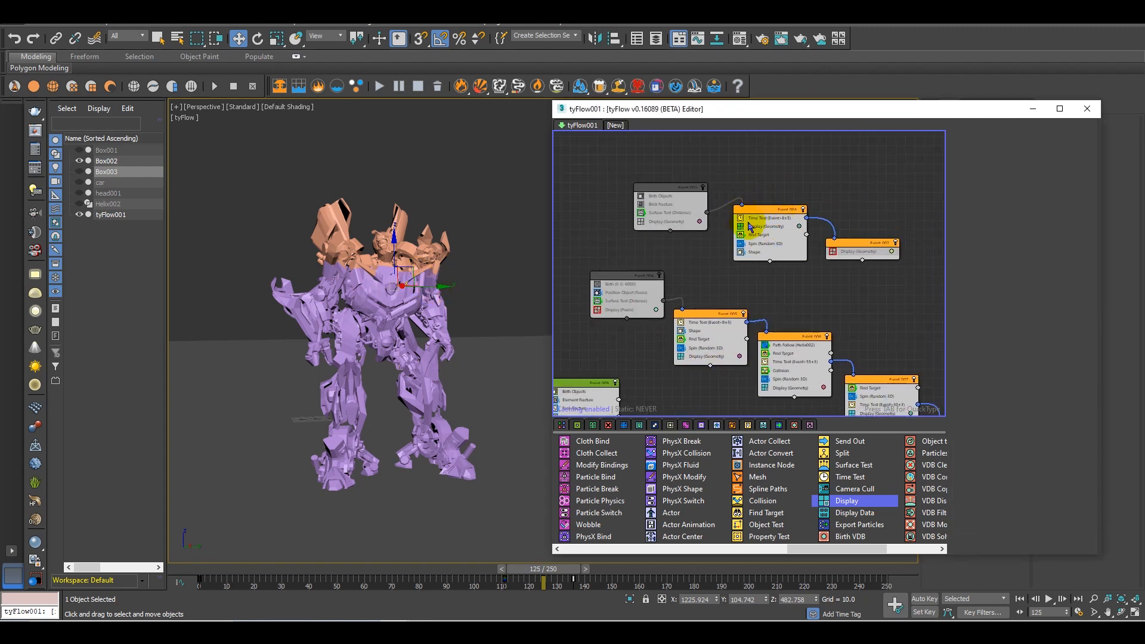
pyautogui.moveTo(669, 348); pyautogui.dragTo(670, 281, button='middle')
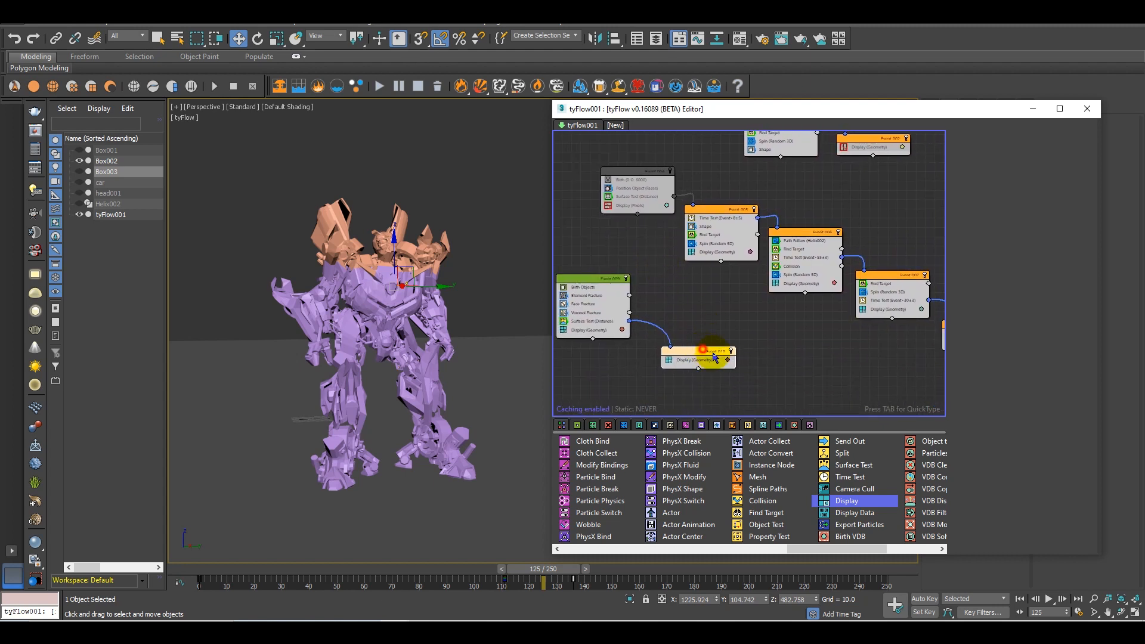
pyautogui.moveTo(714, 357); pyautogui.dragTo(753, 360)
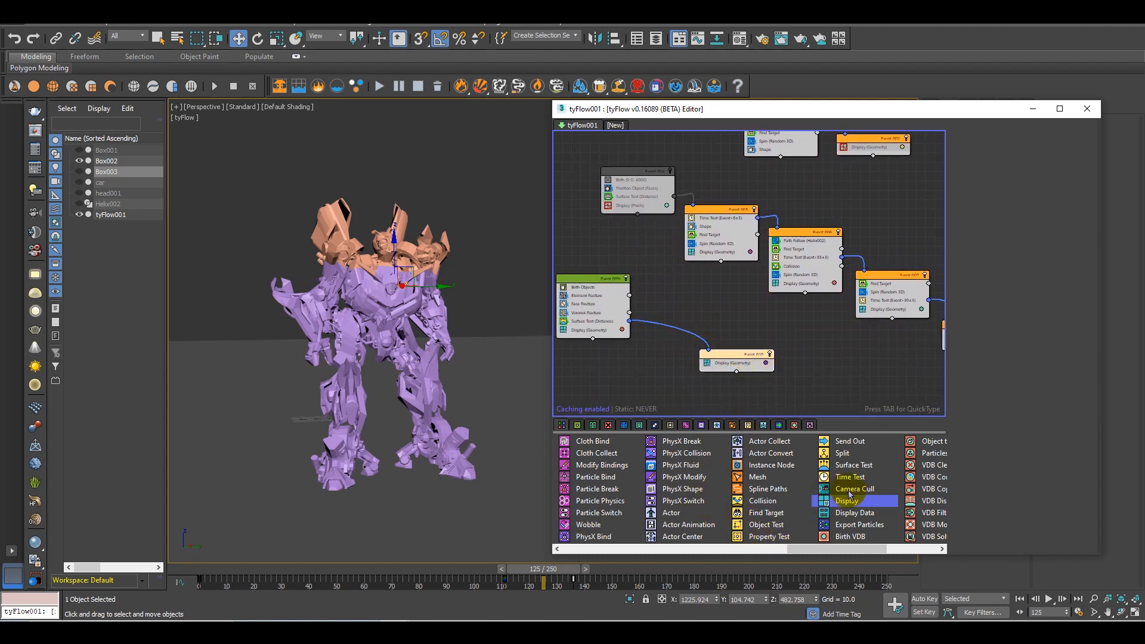
pyautogui.moveTo(849, 477); pyautogui.dragTo(716, 380)
pyautogui.moveTo(704, 334); pyautogui.dragTo(697, 318)
# Return to frame 0 and turn off the Display operator in Event_009
pyautogui.moveTo(542, 569); pyautogui.dragTo(220, 539)
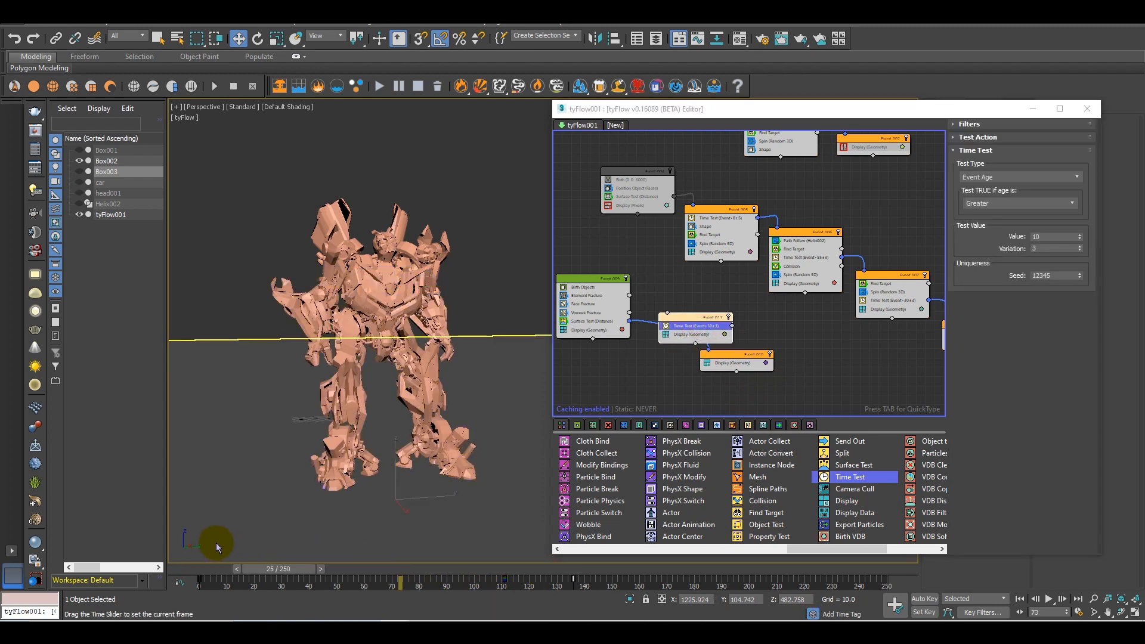
pyautogui.click(584, 330)
pyautogui.click(564, 329)
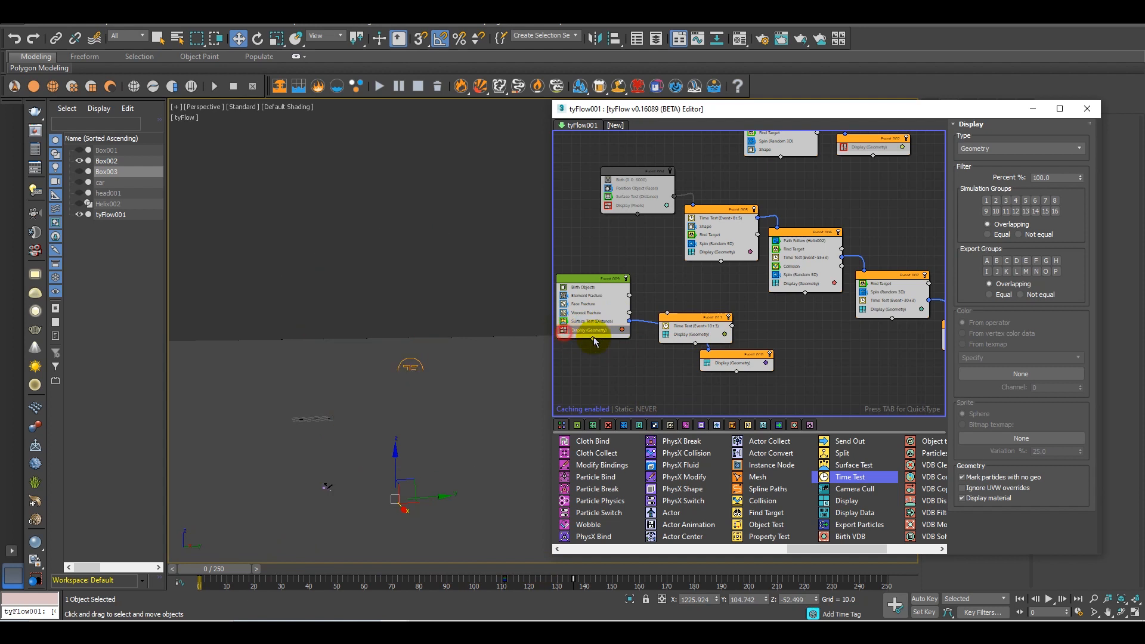
# Delete the link from Event_009 to Event_010, then connect Surface Test to the Time Test event and that event's Time Test to Event_010
pyautogui.moveTo(704, 323); pyautogui.dragTo(729, 302)
pyautogui.rightClick(678, 328)
pyautogui.click(729, 346)
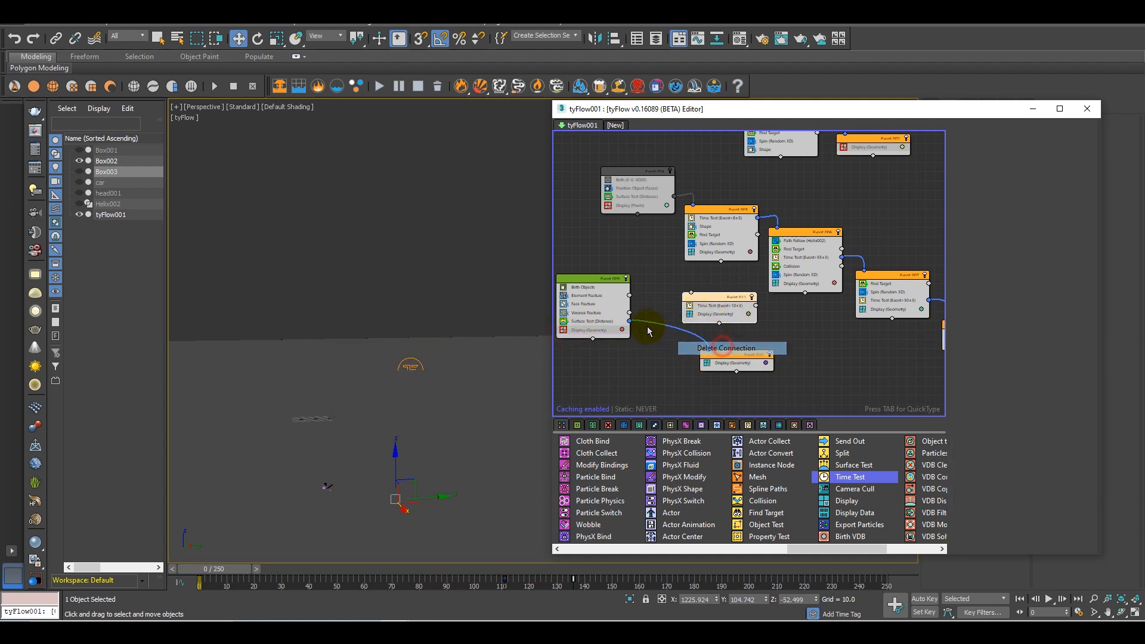
pyautogui.moveTo(627, 322)
pyautogui.mouseDown()
pyautogui.moveTo(691, 297)
pyautogui.moveTo(632, 324)
pyautogui.mouseUp()
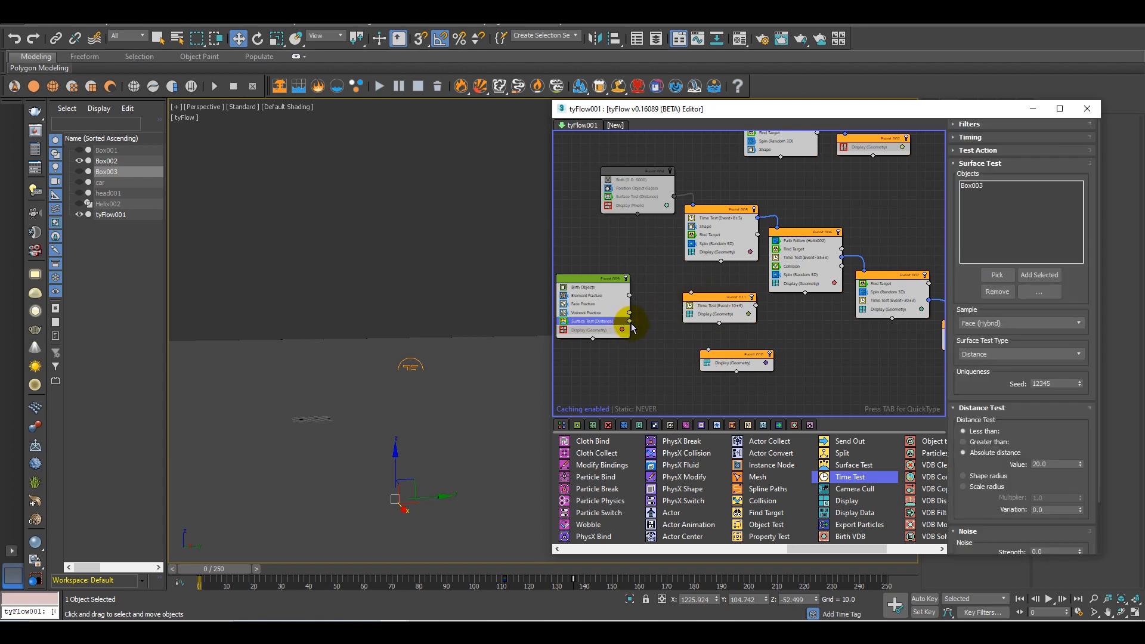
pyautogui.moveTo(694, 299); pyautogui.dragTo(693, 295)
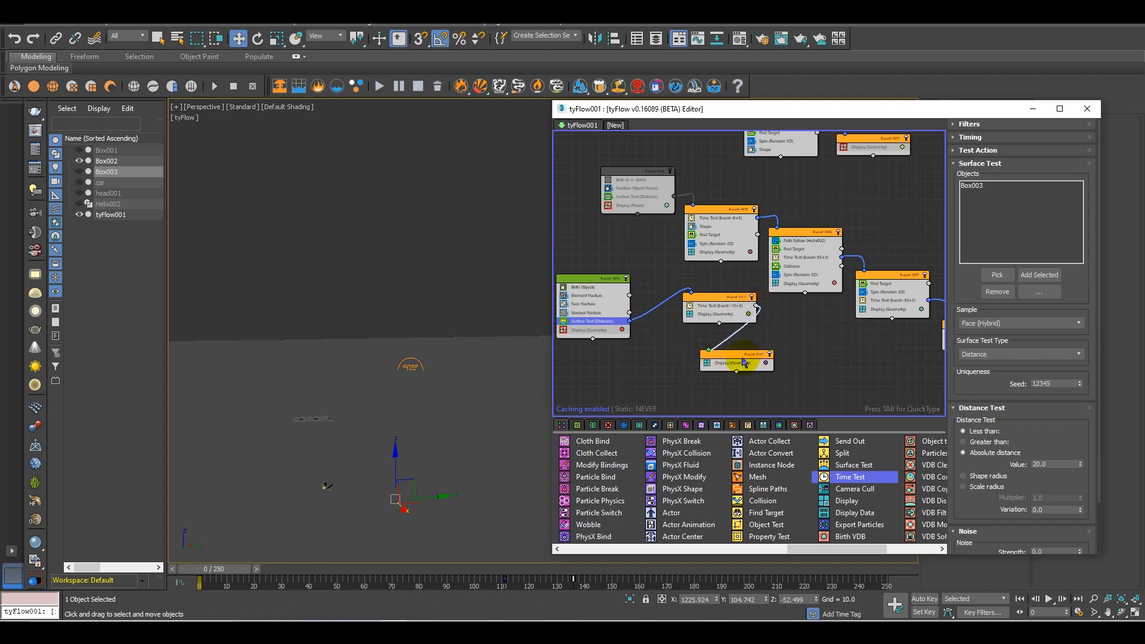
pyautogui.moveTo(737, 357); pyautogui.dragTo(809, 353)
pyautogui.moveTo(729, 298); pyautogui.dragTo(713, 326)
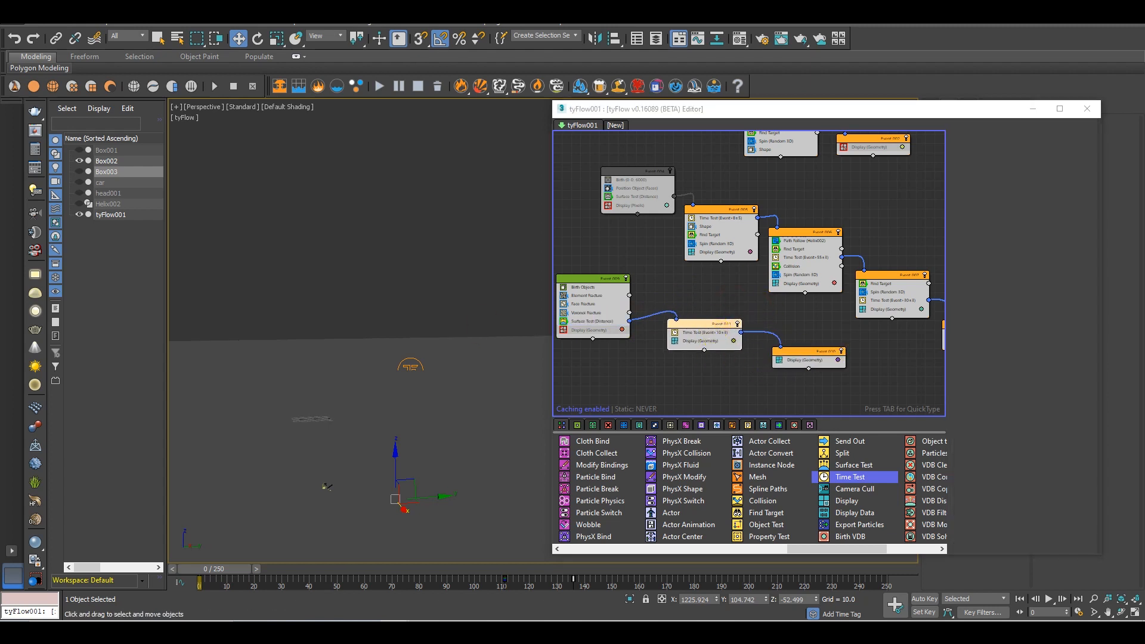
# Turn Event_004 back on and close the tyFlow editor
pyautogui.moveTo(697, 350); pyautogui.dragTo(746, 353, button='middle')
pyautogui.moveTo(731, 174); pyautogui.dragTo(731, 252, button='middle')
pyautogui.click(737, 188)
pyautogui.click(1089, 109)
# Scrub the timeline forward and back to examine the cubes following the helix and the robot being revealed
pyautogui.moveTo(549, 245); pyautogui.dragTo(722, 242, button='middle')
pyautogui.keyDown('alt'); pyautogui.moveTo(721, 242); pyautogui.dragTo(620, 280, button='middle'); pyautogui.keyUp('alt')
pyautogui.moveTo(621, 281); pyautogui.dragTo(659, 293, button='middle')
pyautogui.moveTo(224, 576); pyautogui.dragTo(627, 550)
pyautogui.press('w')
pyautogui.keyDown('alt'); pyautogui.moveTo(696, 411); pyautogui.dragTo(654, 445, button='middle'); pyautogui.keyUp('alt')
pyautogui.moveTo(625, 571); pyautogui.dragTo(248, 542)
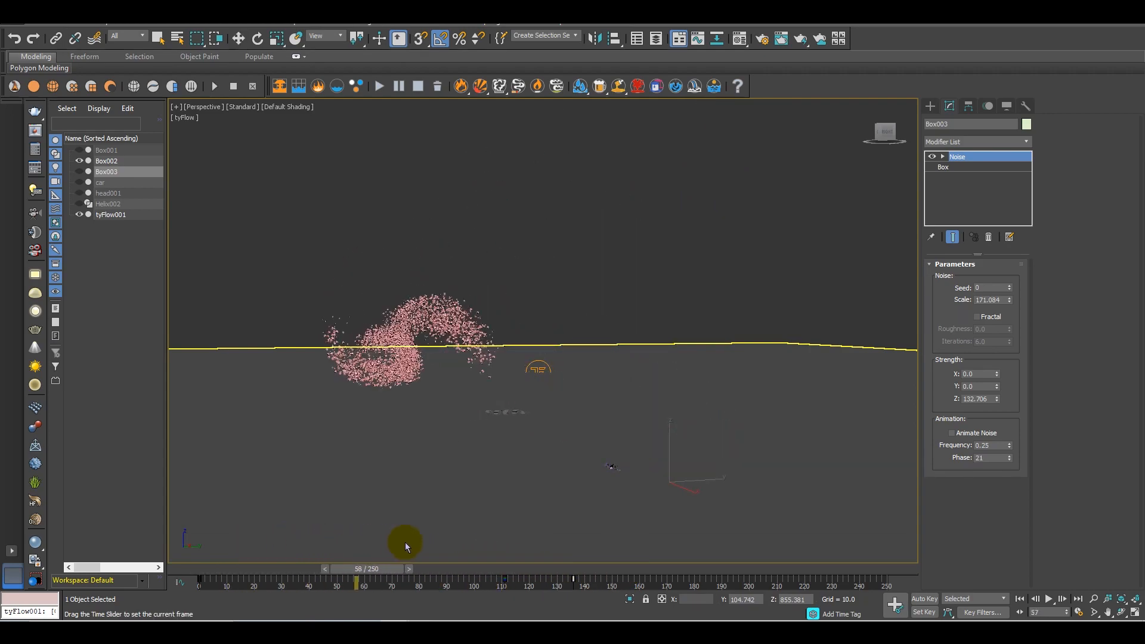